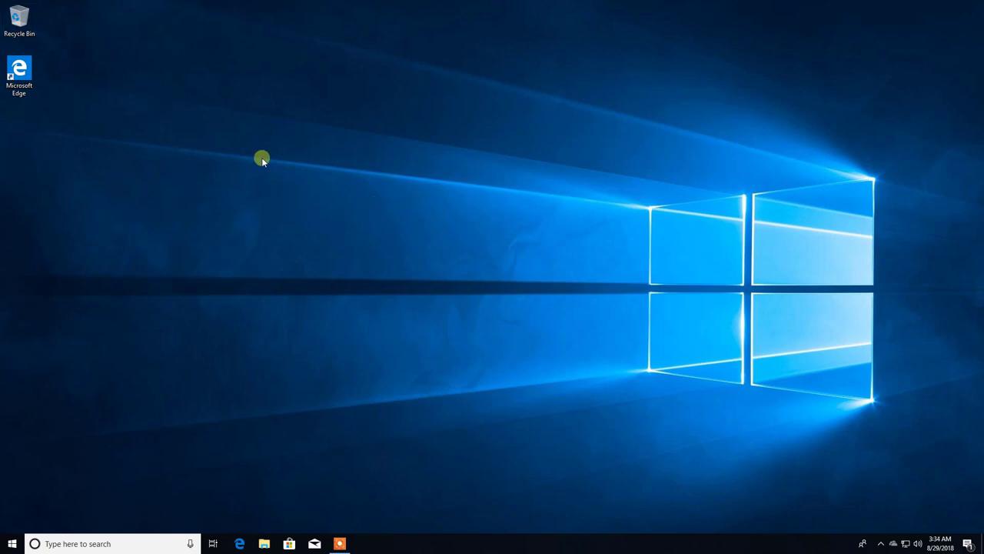
# Open the desktop icon settings from the Themes page of the maximized Personalization settings
pyautogui.rightClick(284, 100)
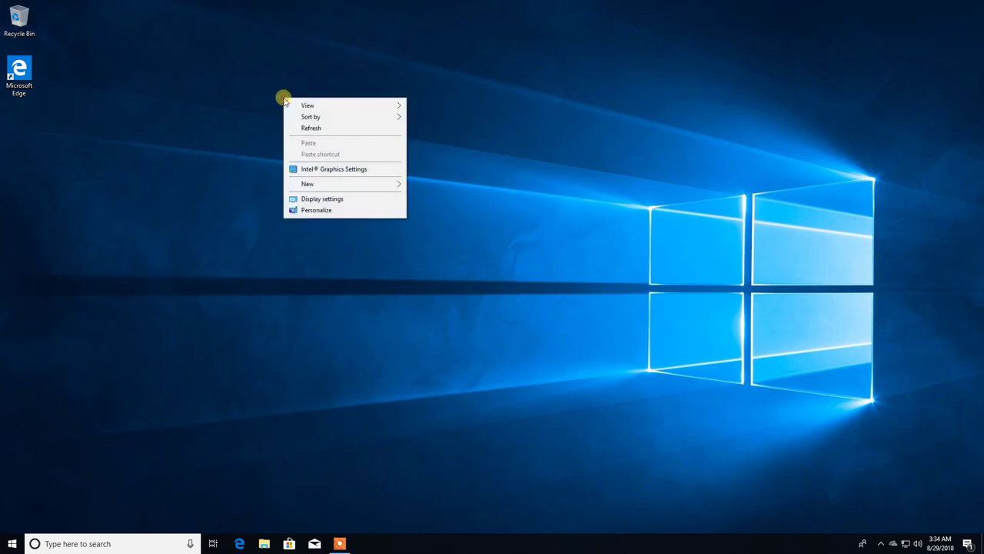
pyautogui.click(346, 210)
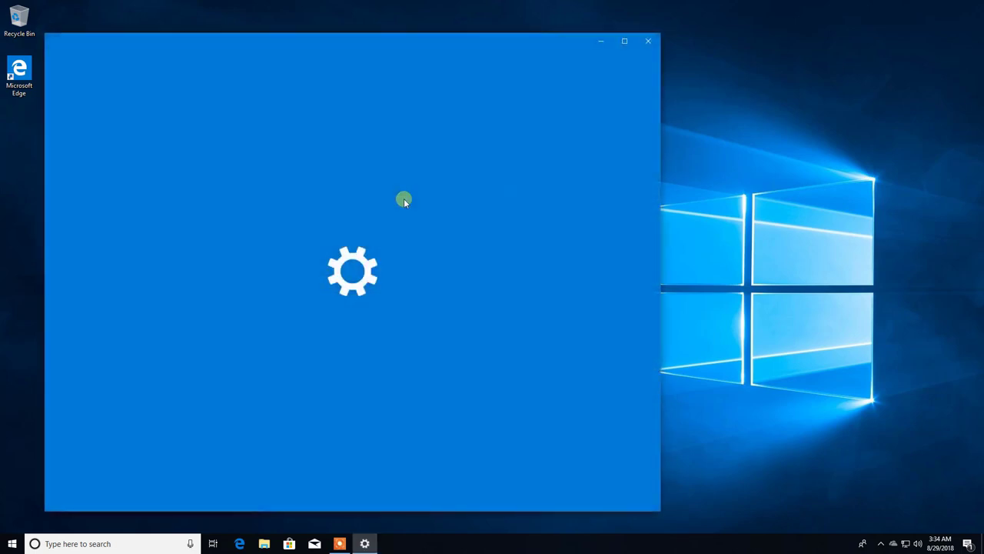
pyautogui.click(625, 41)
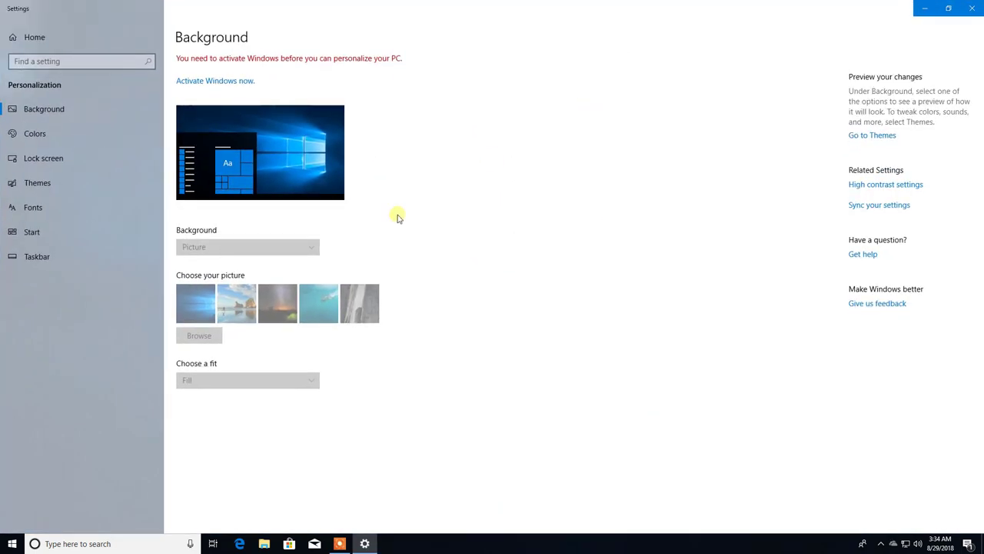
pyautogui.click(40, 186)
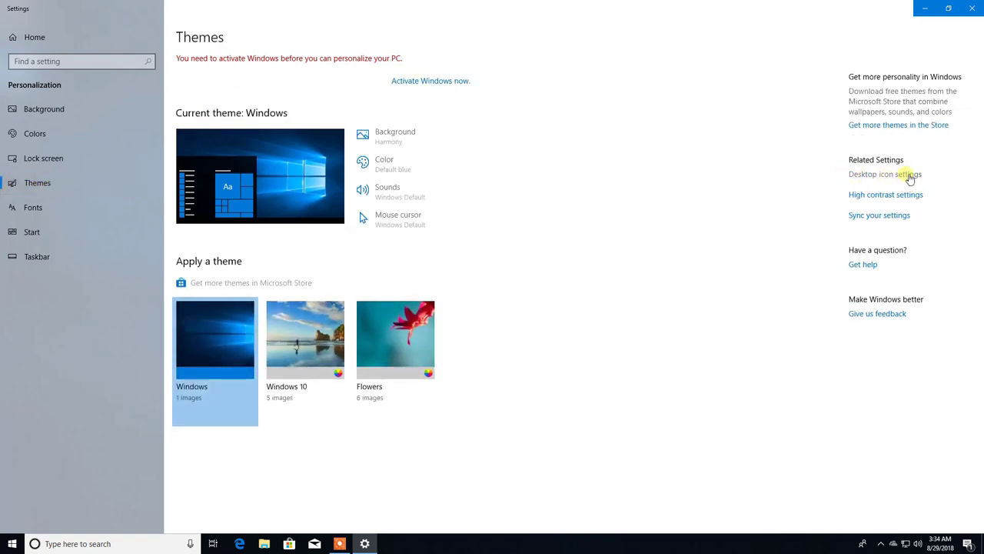
pyautogui.click(910, 176)
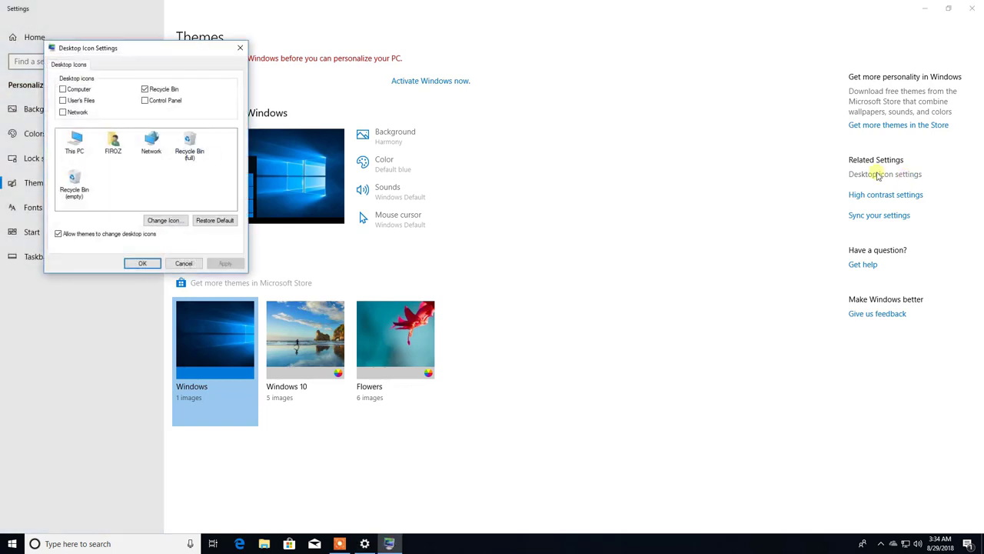
# Enable the Computer, User's Files, Network and Control Panel desktop icons, apply the change and close the settings
pyautogui.click(63, 89)
pyautogui.click(62, 100)
pyautogui.click(62, 112)
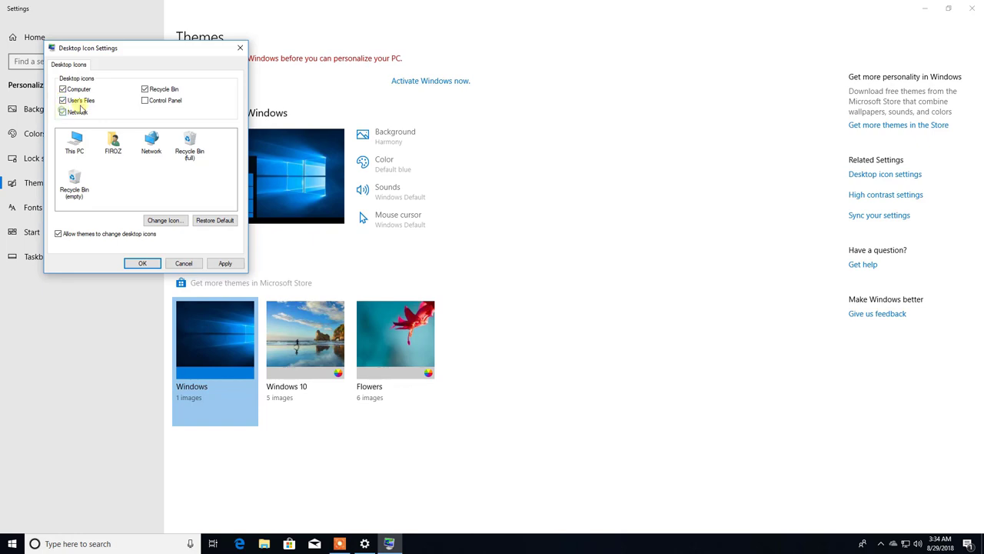
pyautogui.click(144, 101)
pyautogui.click(223, 264)
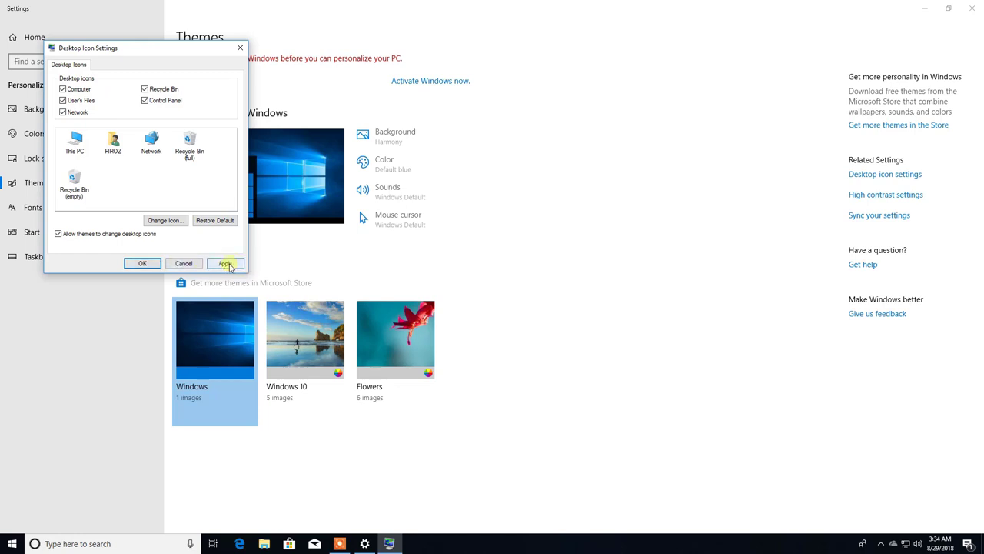
pyautogui.click(142, 264)
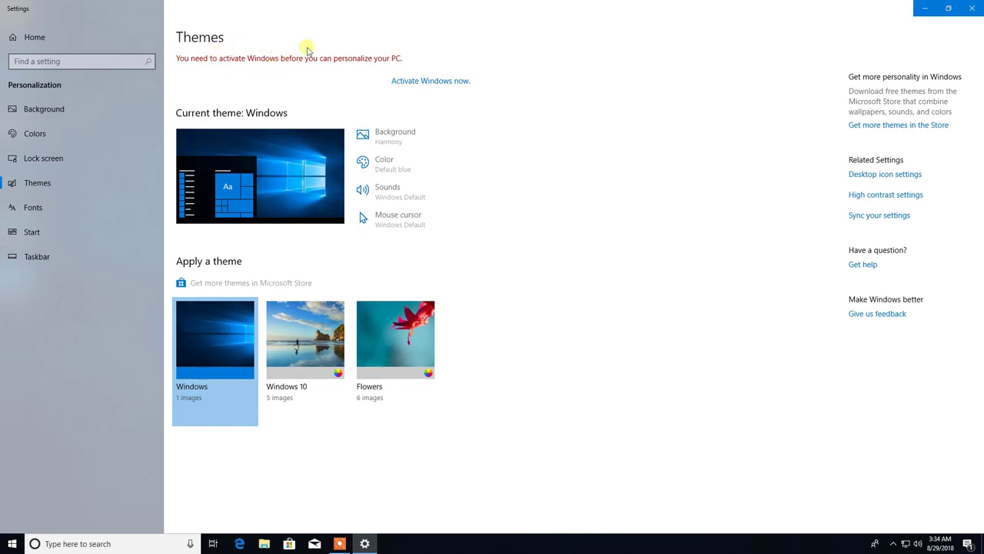
pyautogui.click(975, 8)
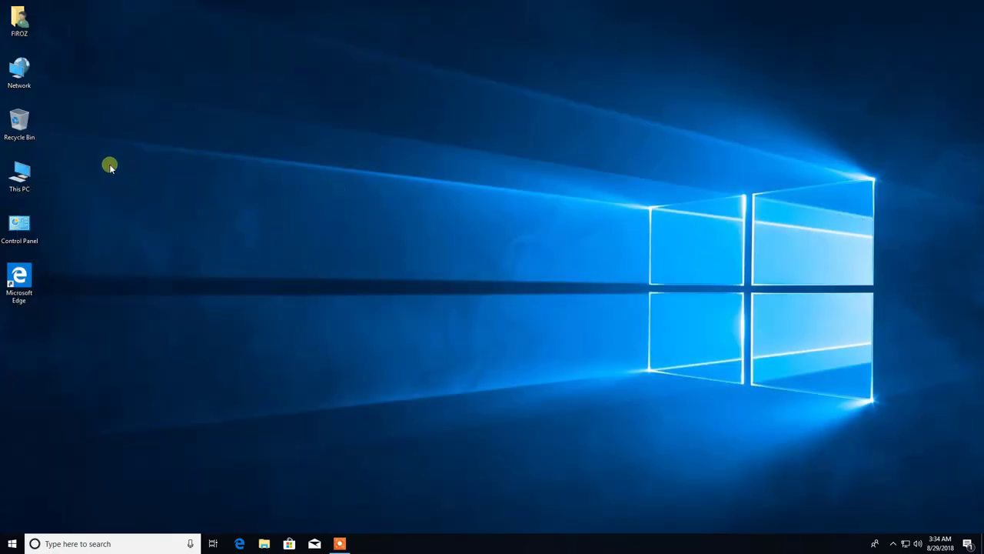
# Sort the desktop icons by item type and refresh the desktop
pyautogui.rightClick(212, 99)
pyautogui.click(238, 129)
pyautogui.rightClick(240, 131)
pyautogui.moveTo(339, 152)
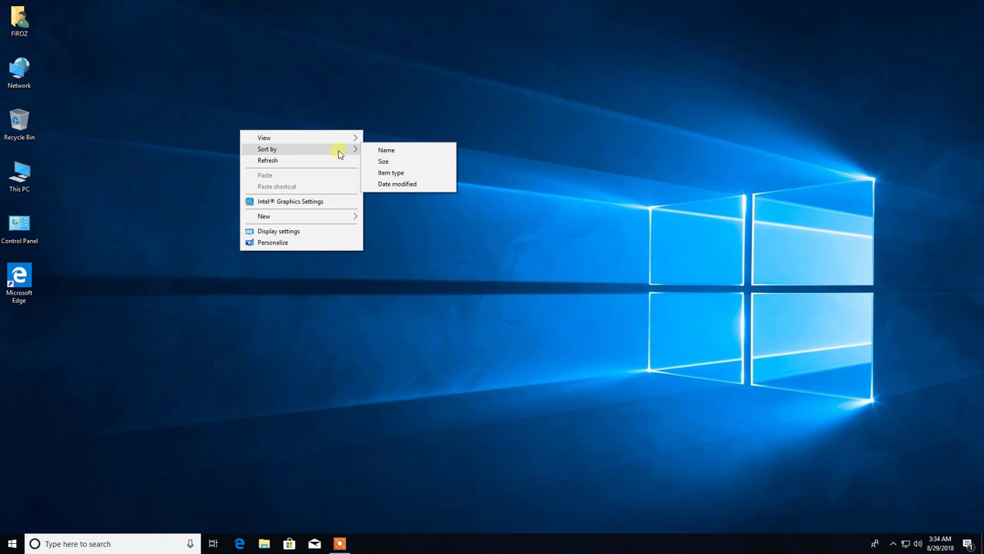
pyautogui.click(390, 174)
pyautogui.rightClick(258, 129)
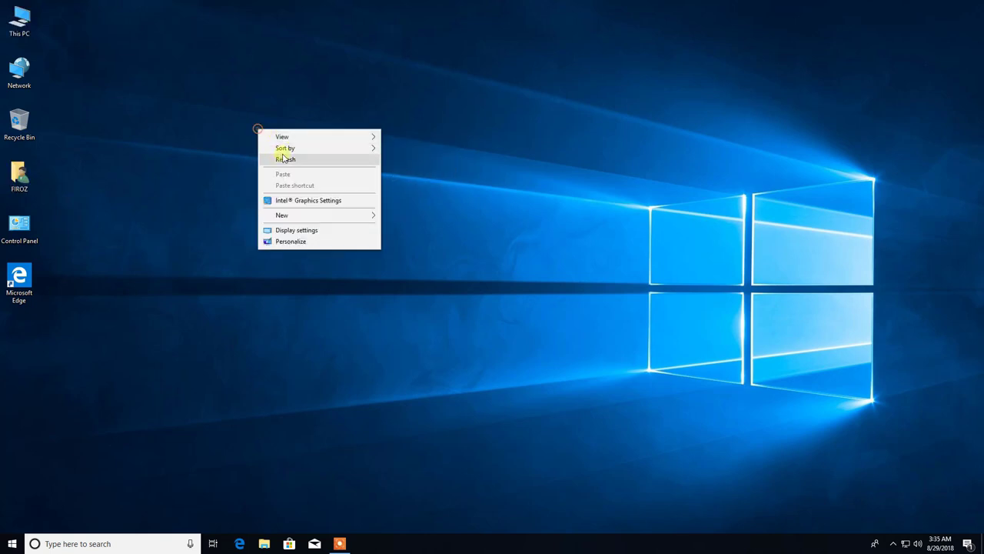
pyautogui.click(285, 158)
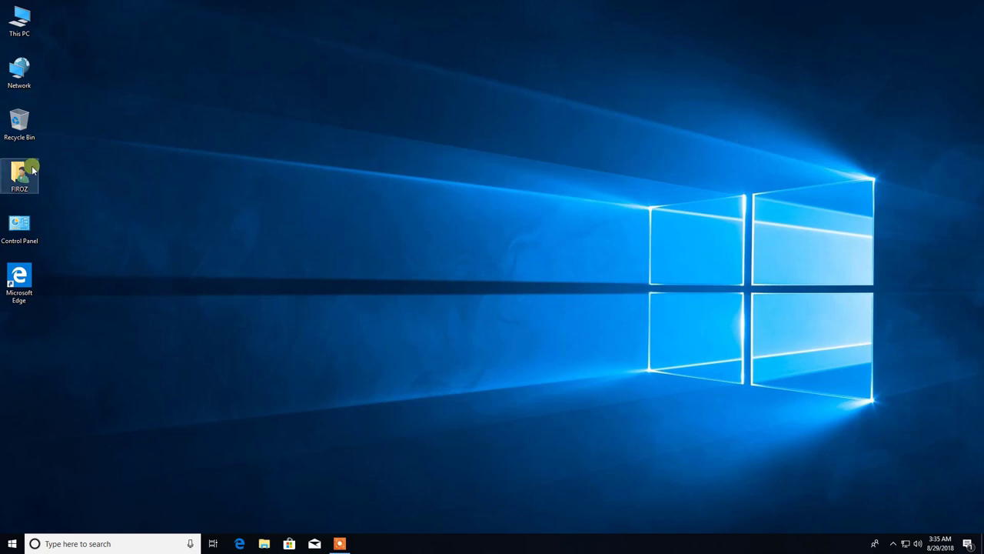
# Open This PC and bring up Disk Management in a maximized Computer Management window
pyautogui.doubleClick(18, 38)
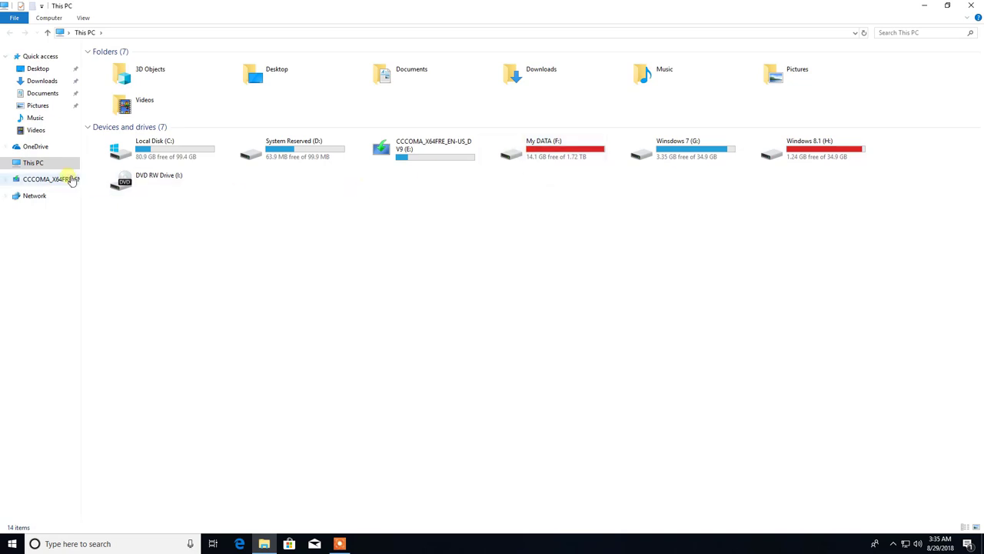
pyautogui.rightClick(33, 168)
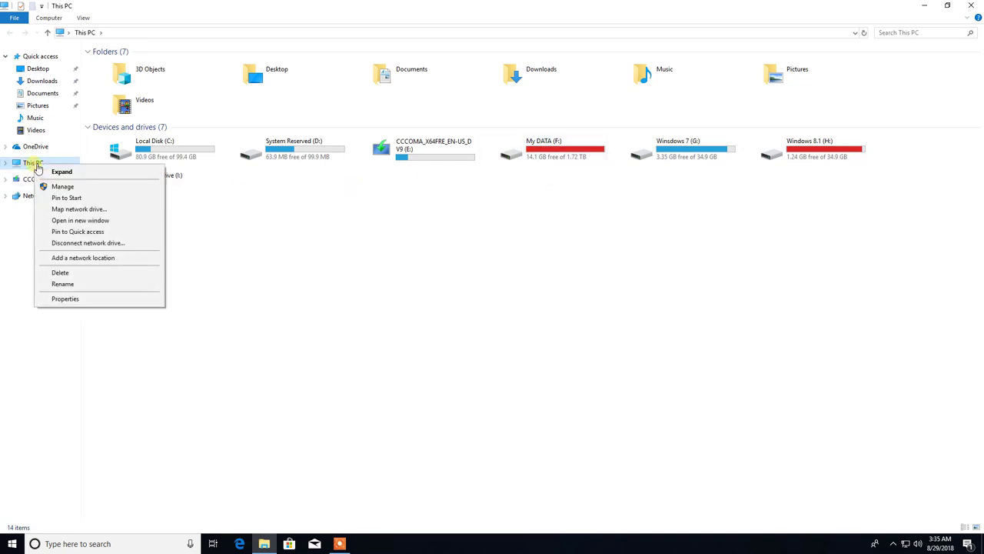
pyautogui.click(63, 187)
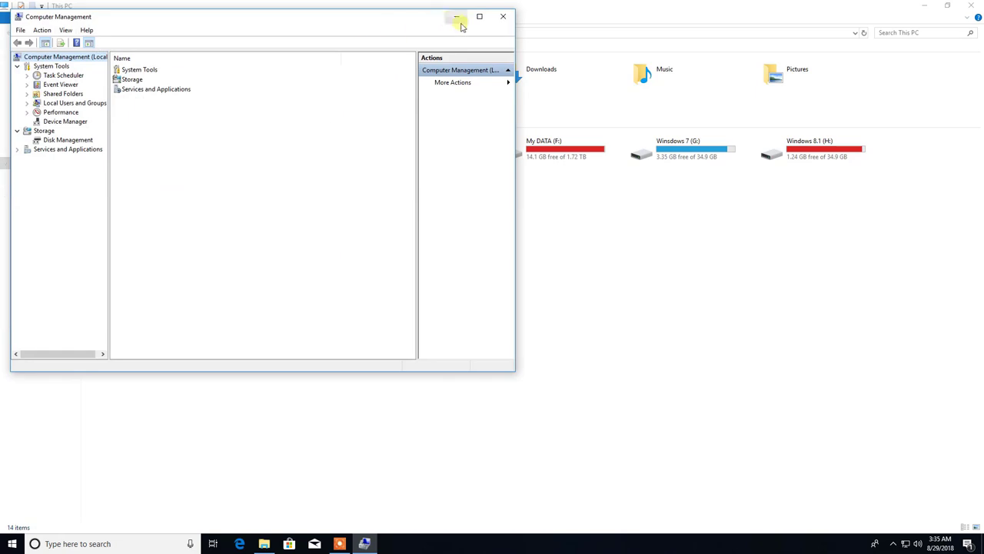
pyautogui.click(479, 16)
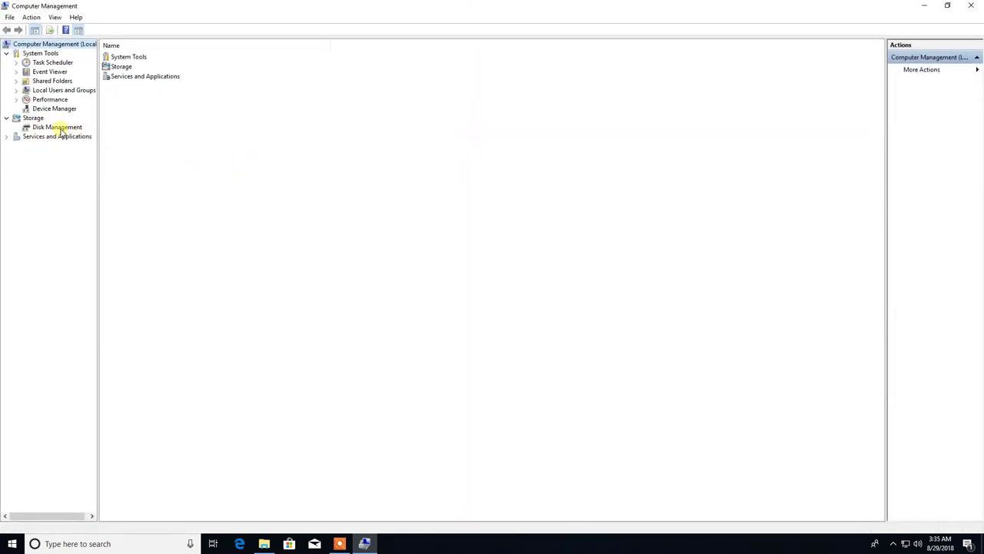
pyautogui.click(60, 127)
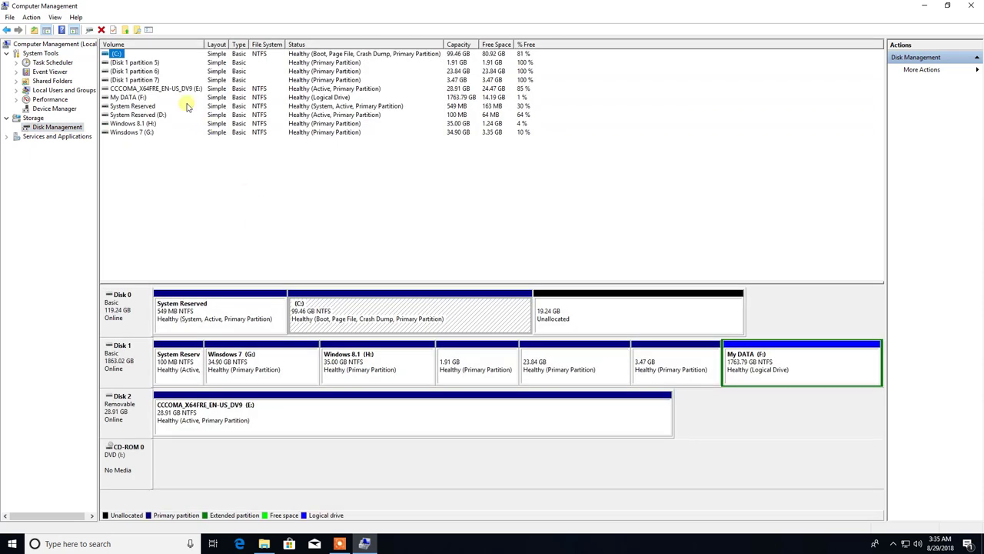
# Remove drive letter D from the 100 MB System Reserved partition on Disk 1
pyautogui.click(121, 115)
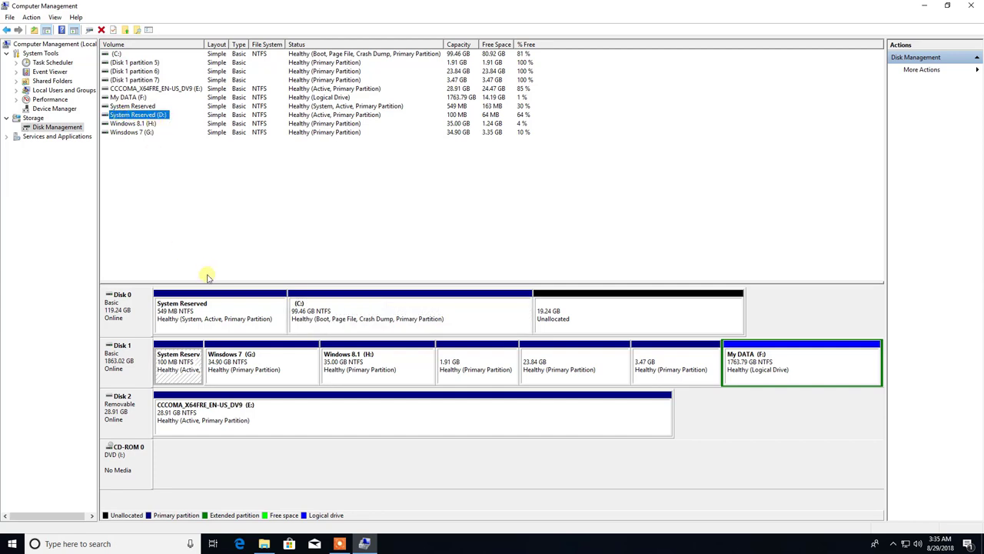
pyautogui.rightClick(179, 362)
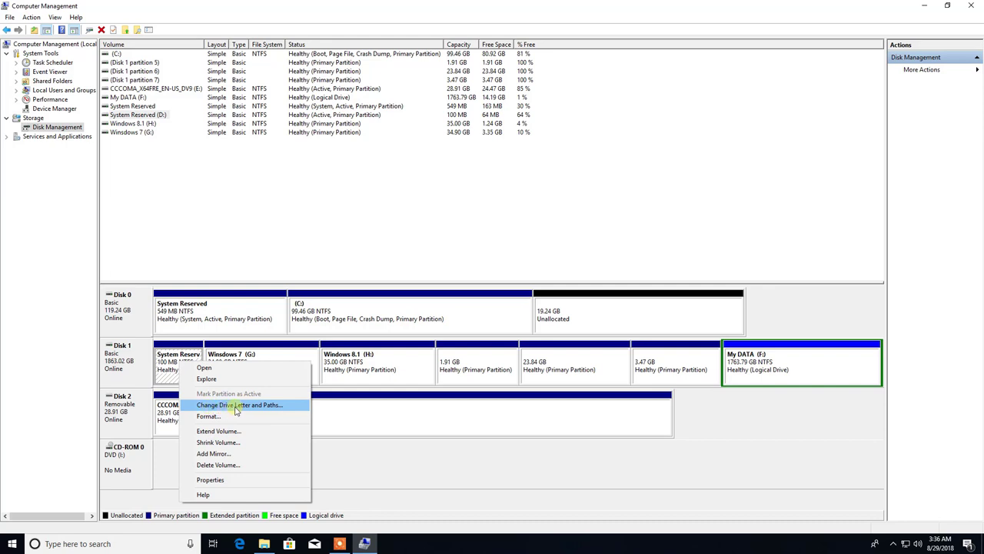
pyautogui.click(262, 406)
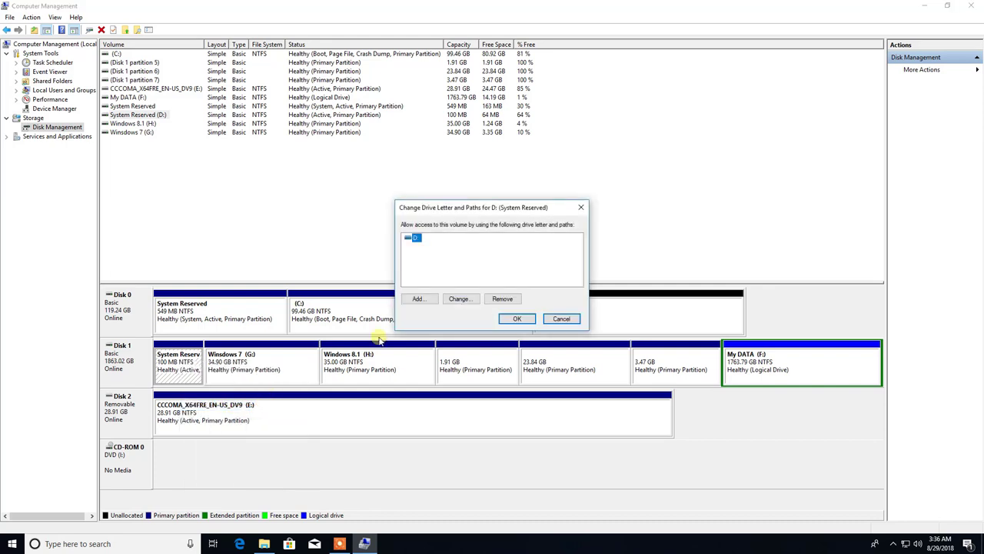
pyautogui.click(518, 299)
pyautogui.click(528, 308)
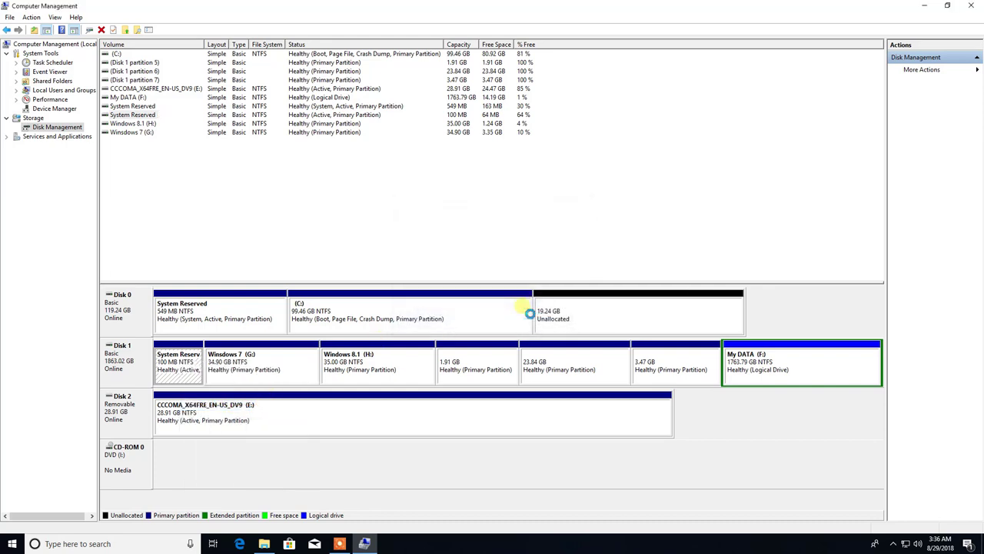
# Assign drive letter D to the My DATA partition on Disk 1 and accept the drive letter warning
pyautogui.click(752, 367)
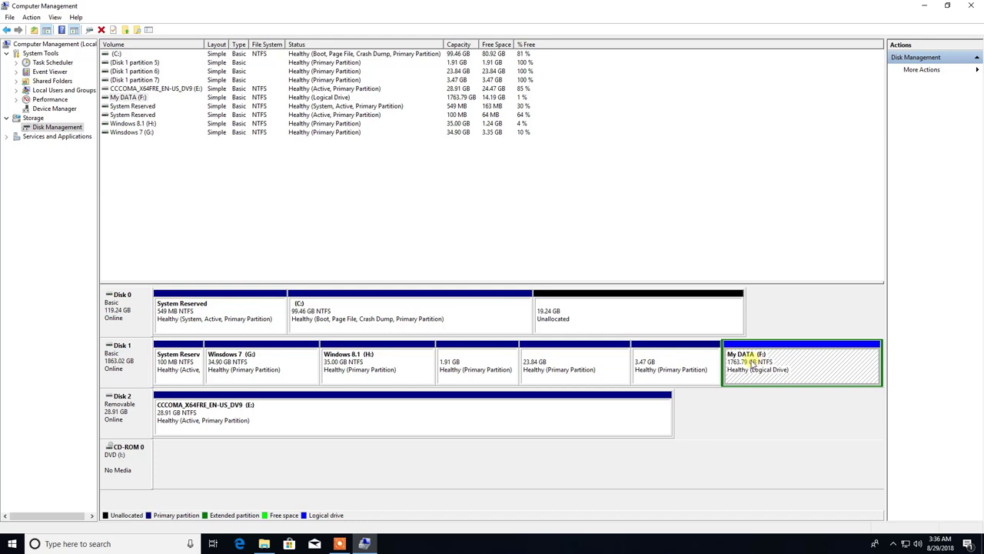
pyautogui.rightClick(767, 361)
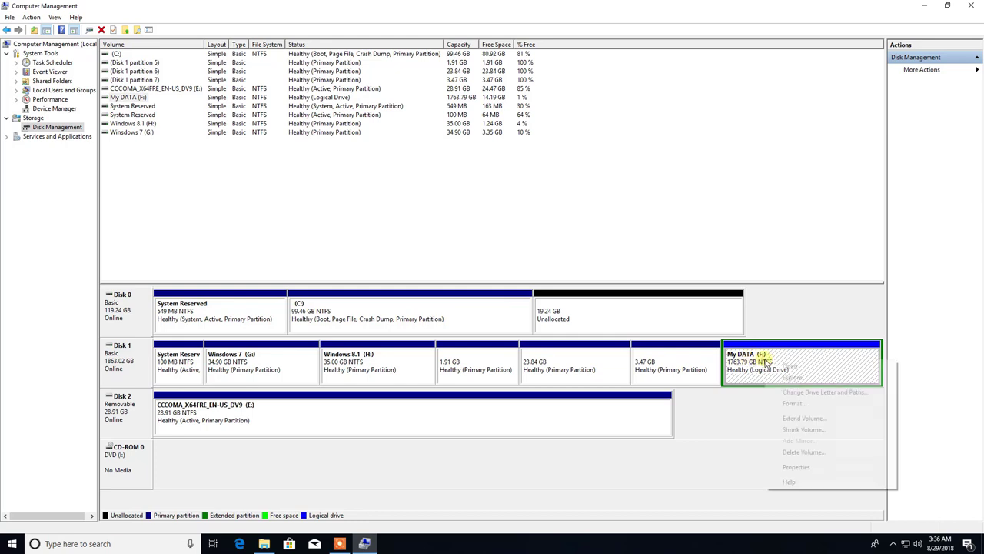
pyautogui.click(801, 392)
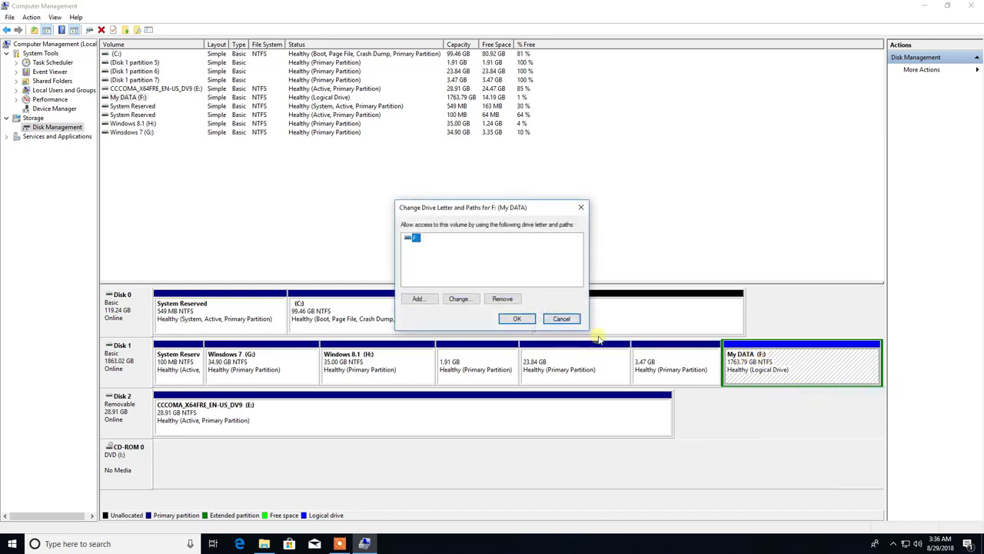
pyautogui.click(460, 299)
pyautogui.click(569, 259)
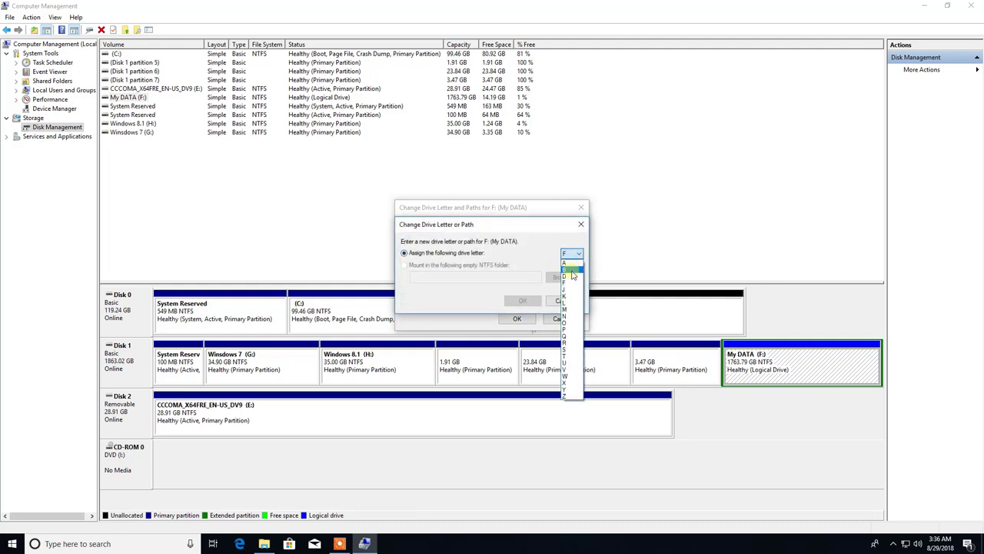
pyautogui.click(569, 267)
pyautogui.click(524, 301)
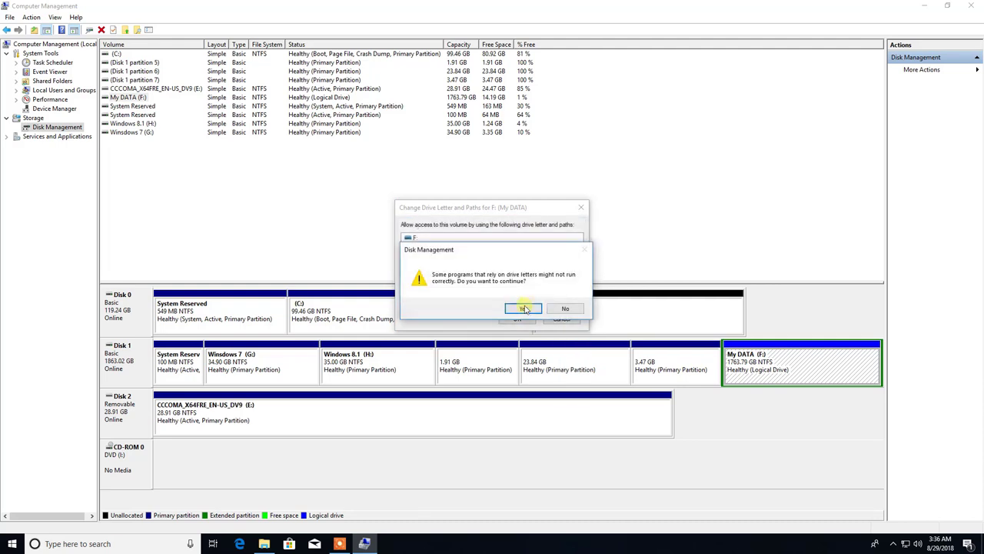
pyautogui.click(527, 314)
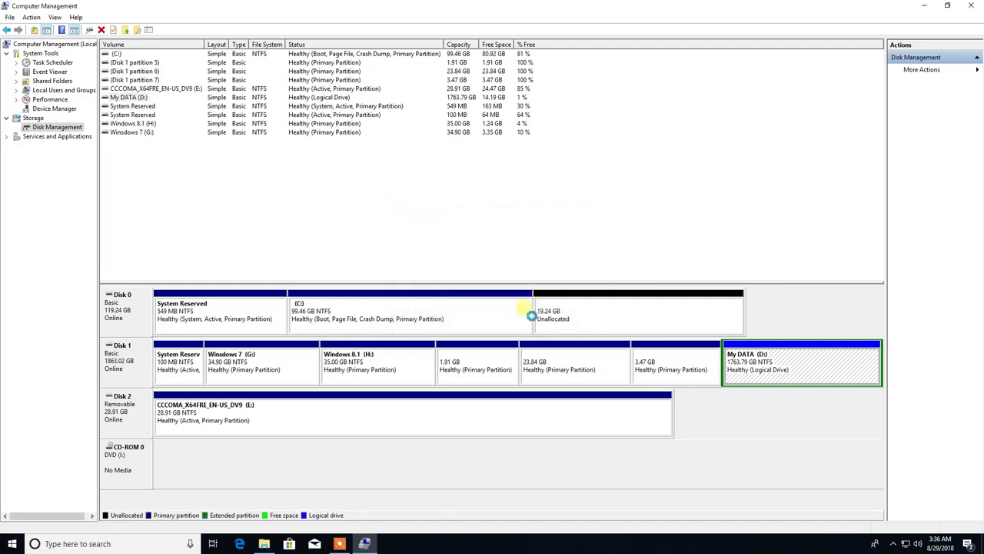
# Return to This PC, refresh the drive list and check the My DATA and E: drives
pyautogui.click(925, 6)
pyautogui.rightClick(406, 229)
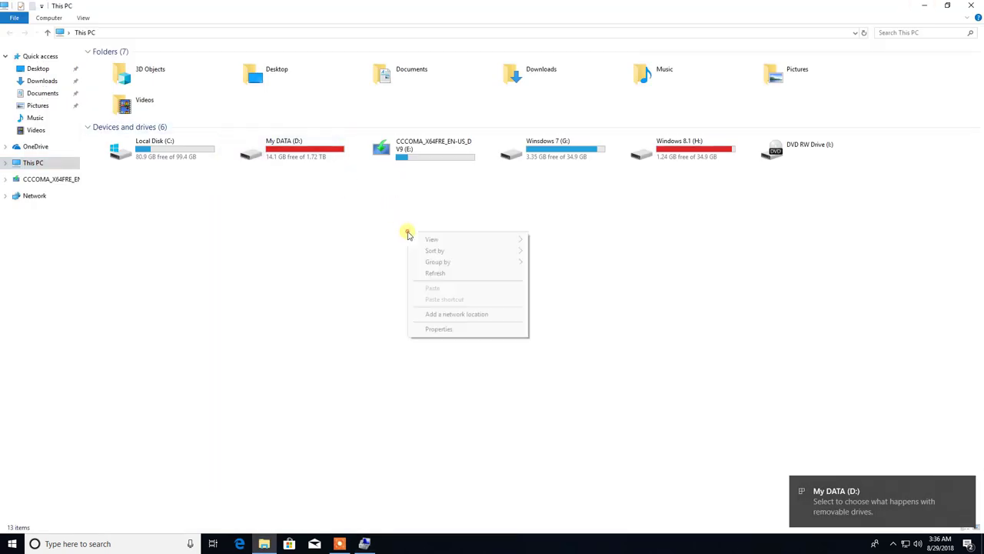
pyautogui.click(435, 273)
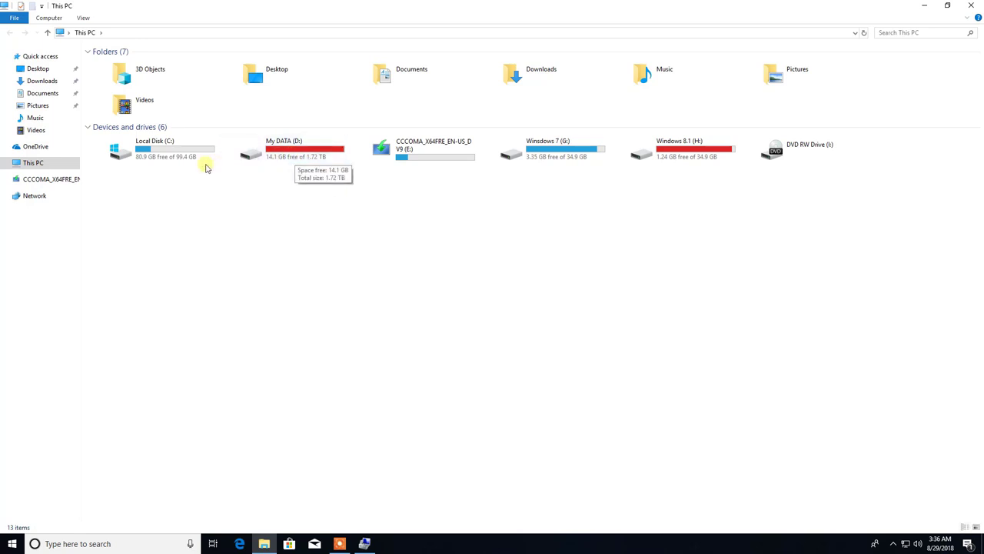
pyautogui.click(250, 150)
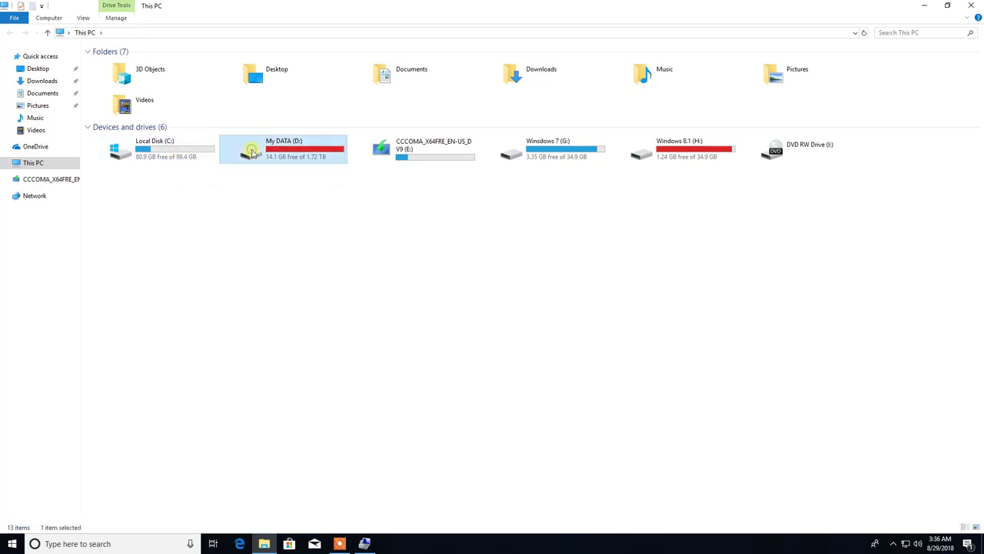
pyautogui.click(424, 155)
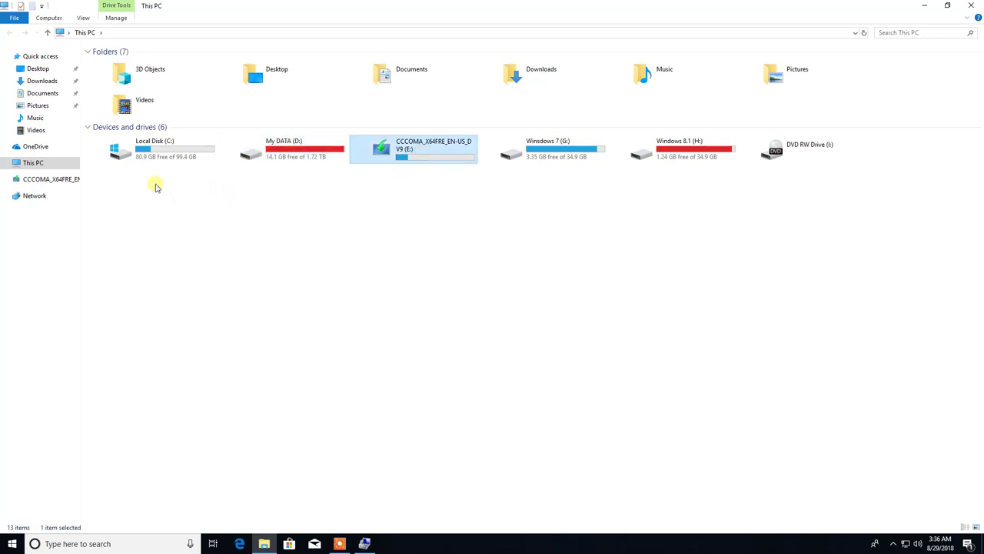
# Rename the Local Disk (C:) drive to Windows 10 and expand This PC in the folder tree
pyautogui.click(157, 158)
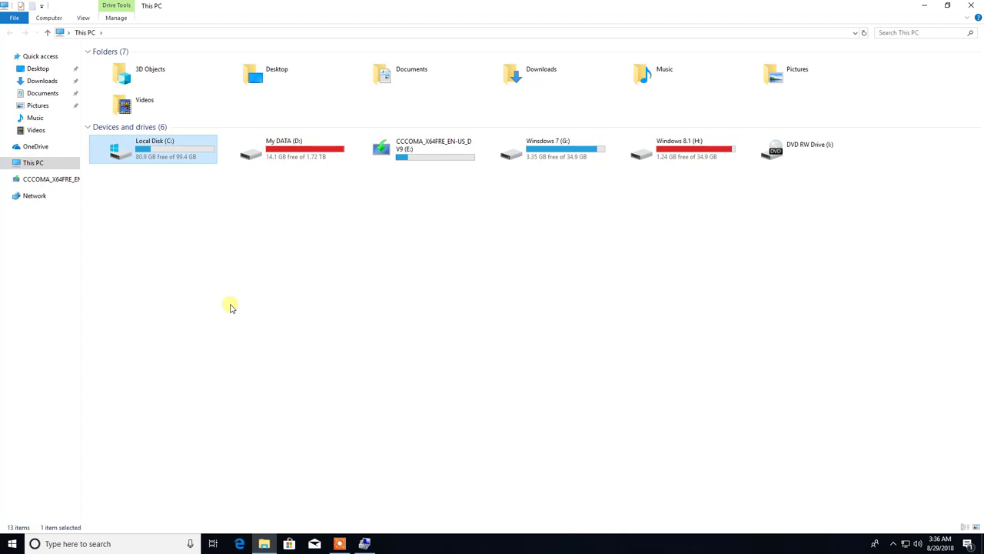
pyautogui.click(176, 147)
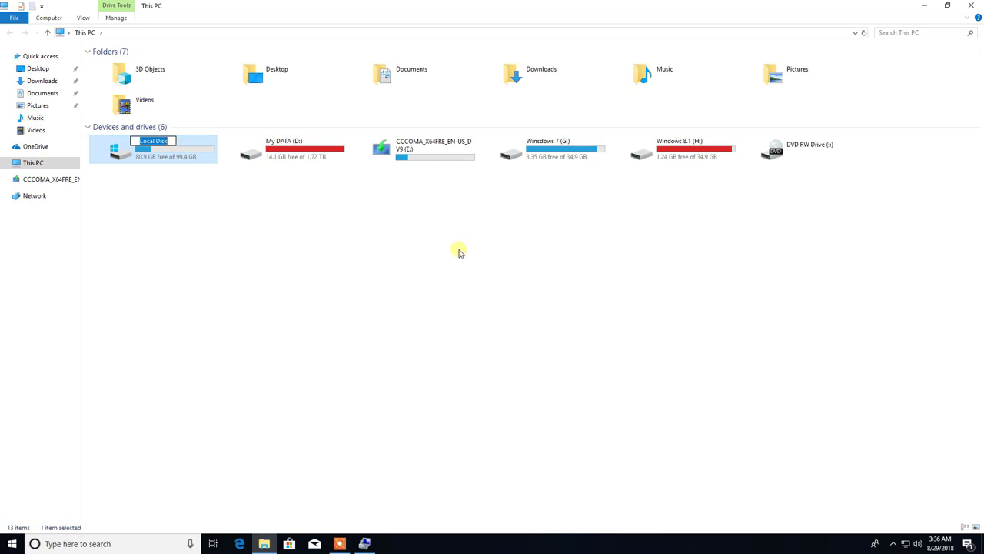
pyautogui.write('W')
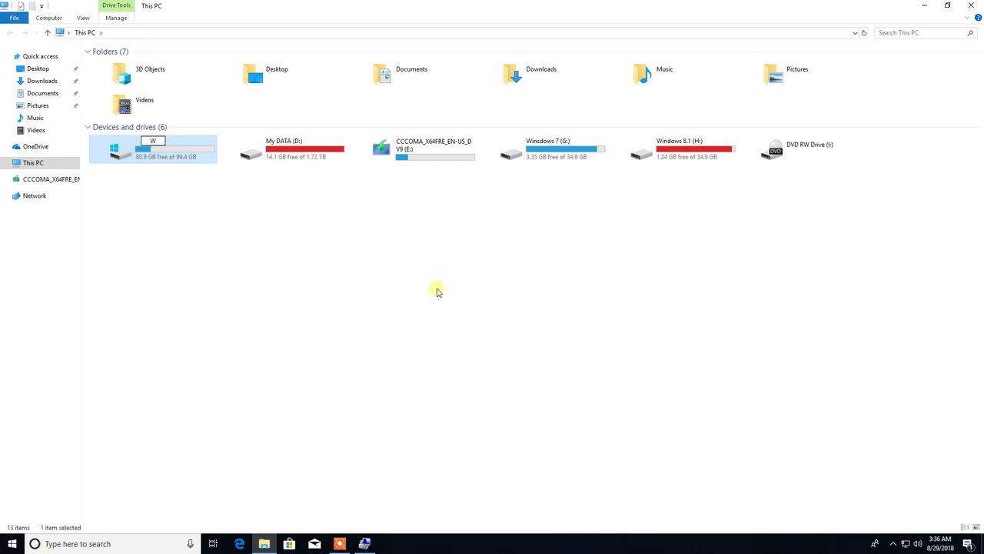
pyautogui.write('indows 10')
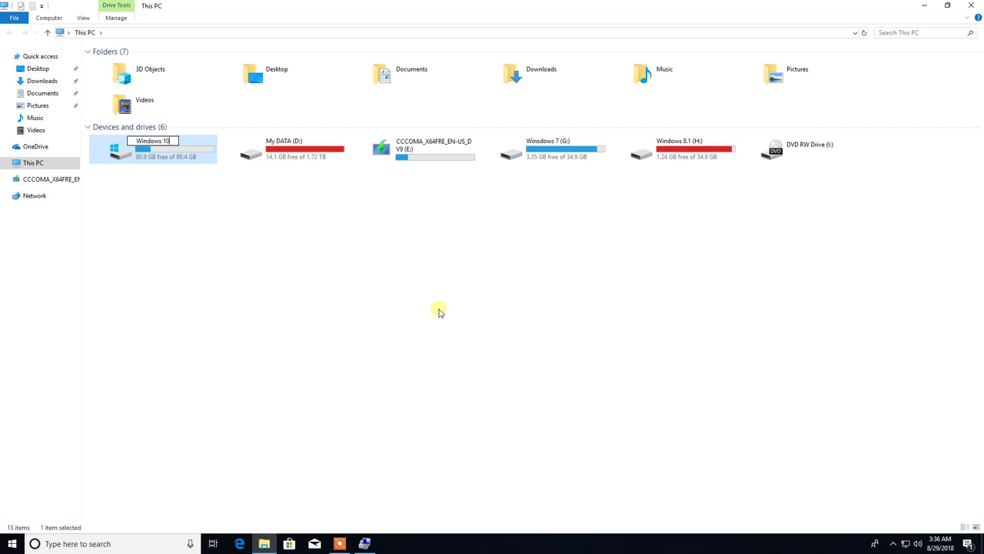
pyautogui.press('Return')
pyautogui.press('Return')
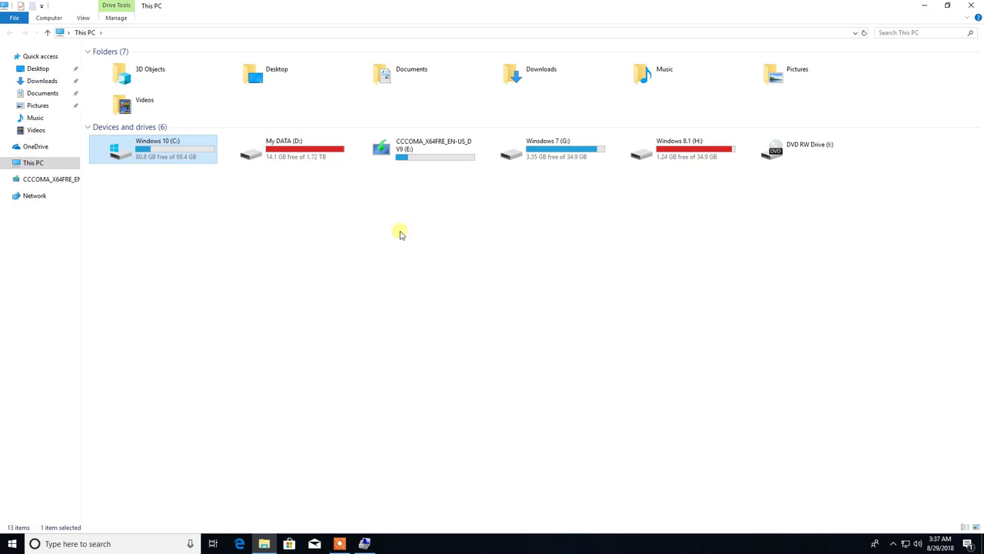
pyautogui.click(5, 162)
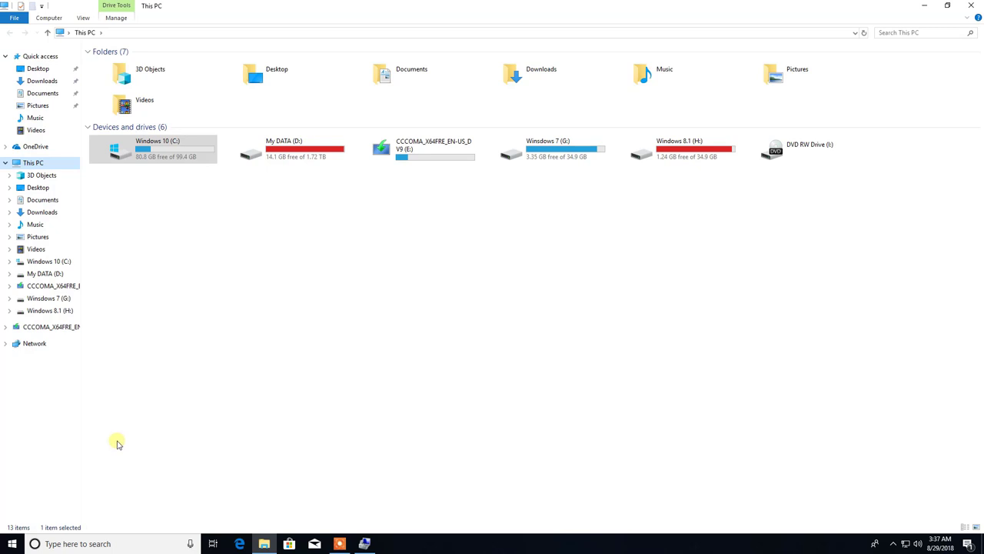
# Check for Windows updates in the Update & Security settings, view the Windows Security page and minimize Settings
pyautogui.click(13, 544)
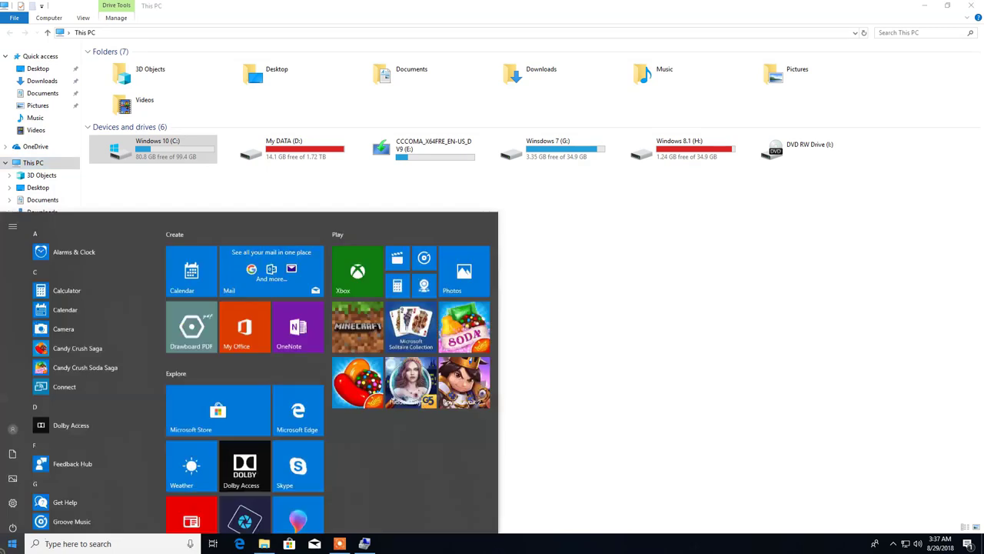
pyautogui.click(13, 497)
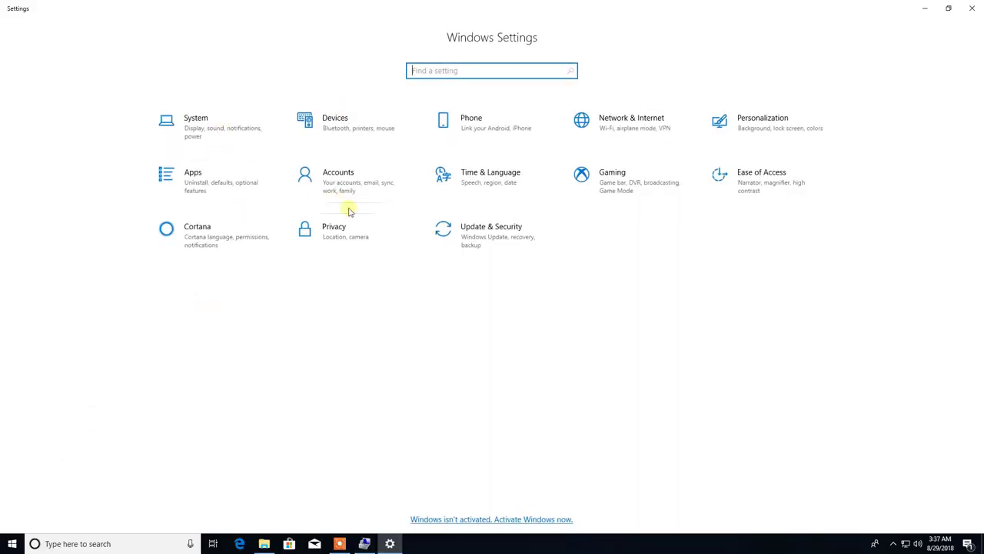
pyautogui.click(512, 236)
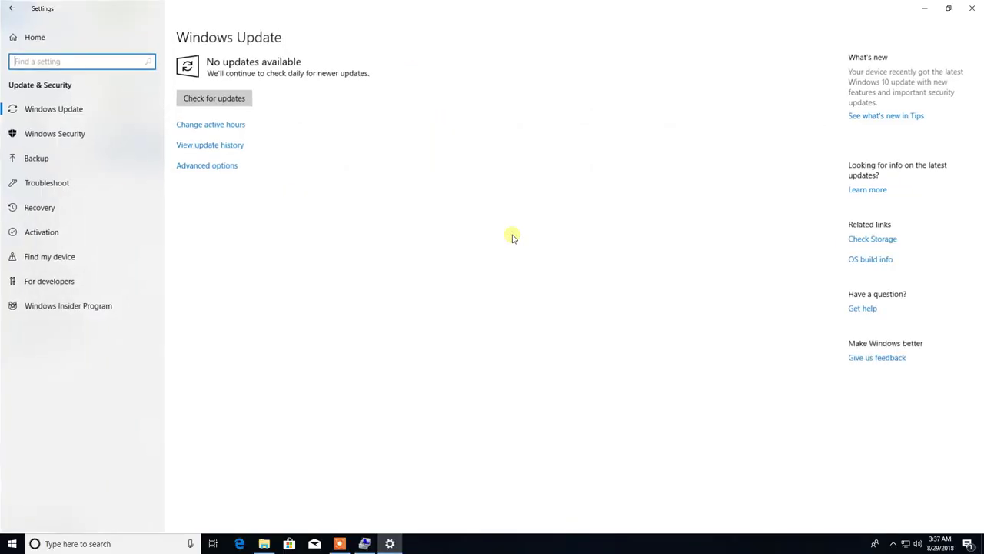
pyautogui.click(213, 102)
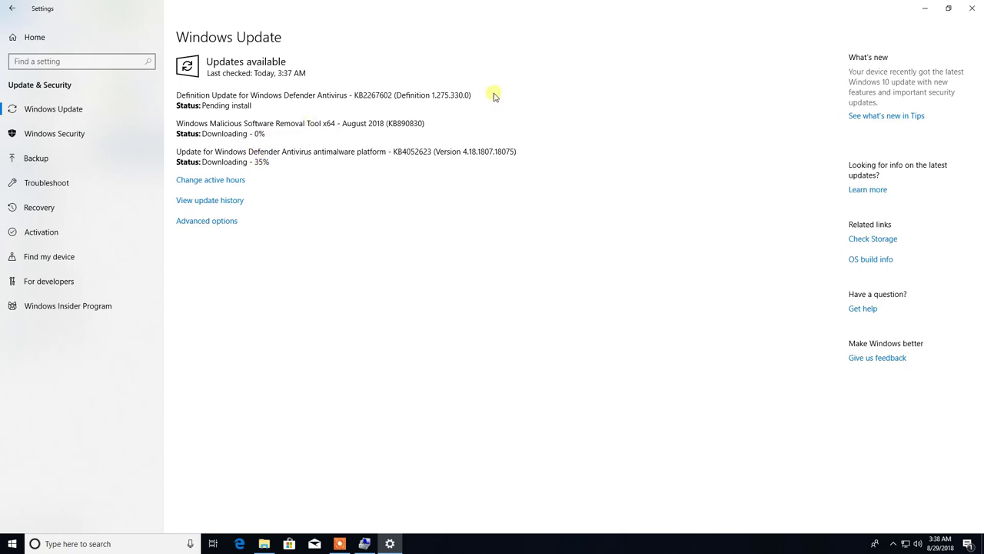
pyautogui.click(67, 135)
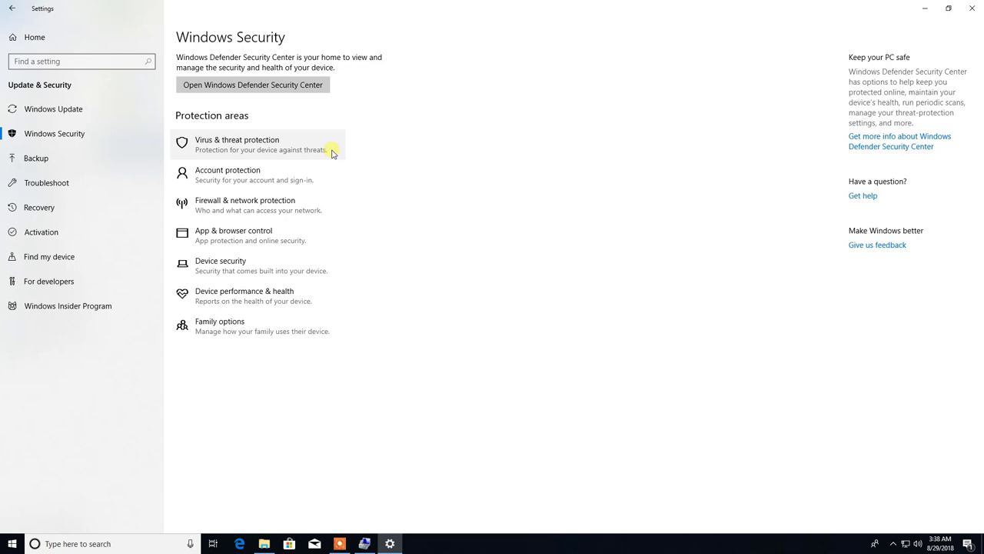
pyautogui.click(924, 8)
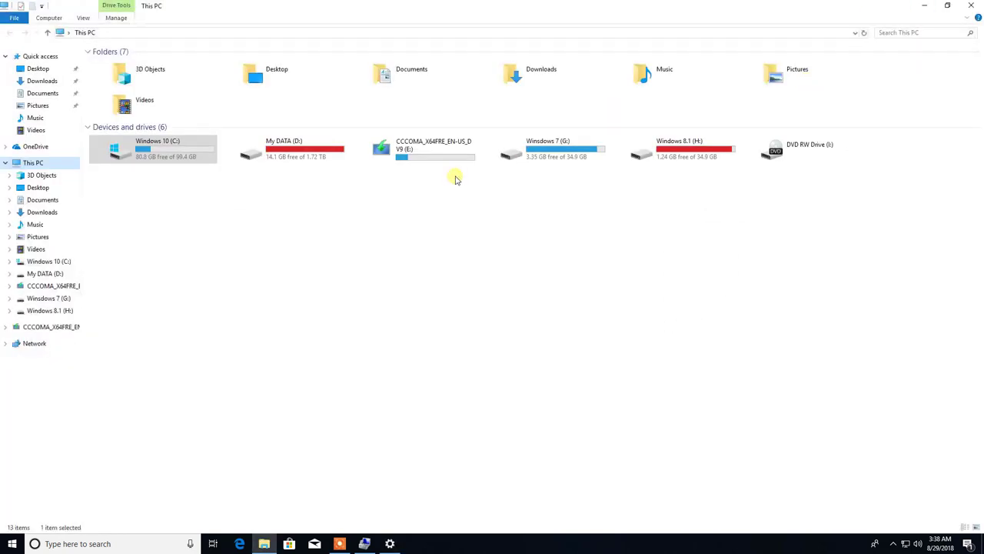
# Minimize the This PC window and refresh the desktop
pyautogui.click(382, 229)
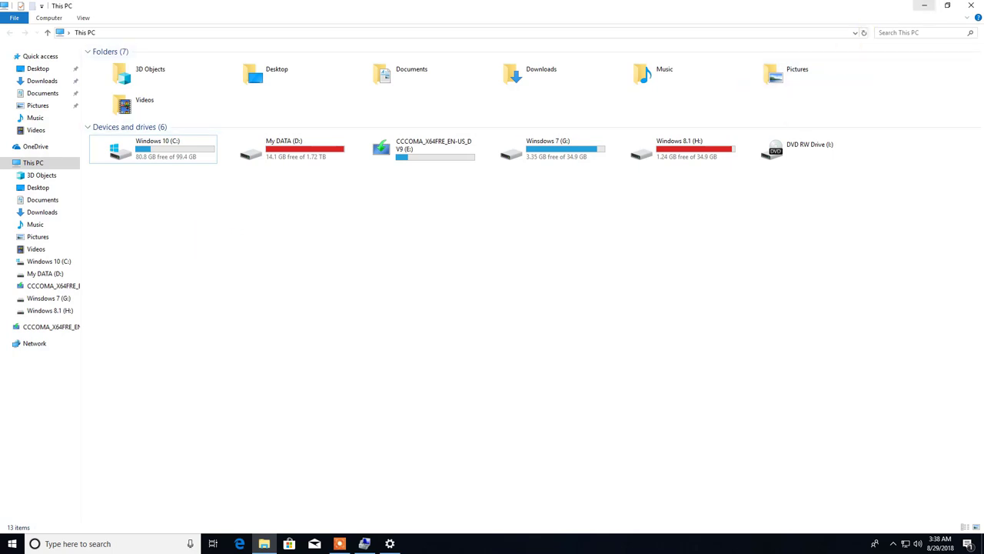
pyautogui.click(920, 4)
pyautogui.rightClick(442, 100)
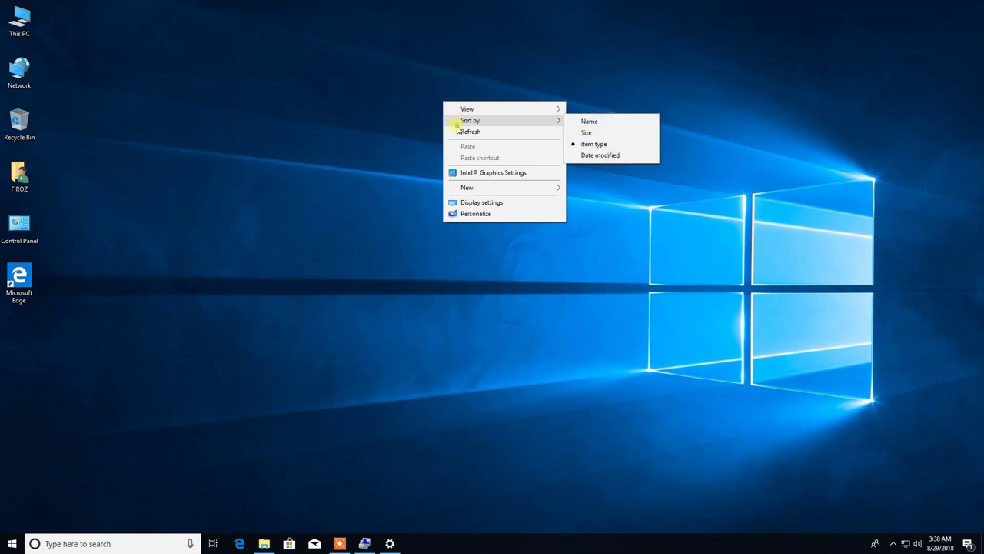
pyautogui.click(461, 131)
pyautogui.rightClick(456, 124)
pyautogui.click(487, 162)
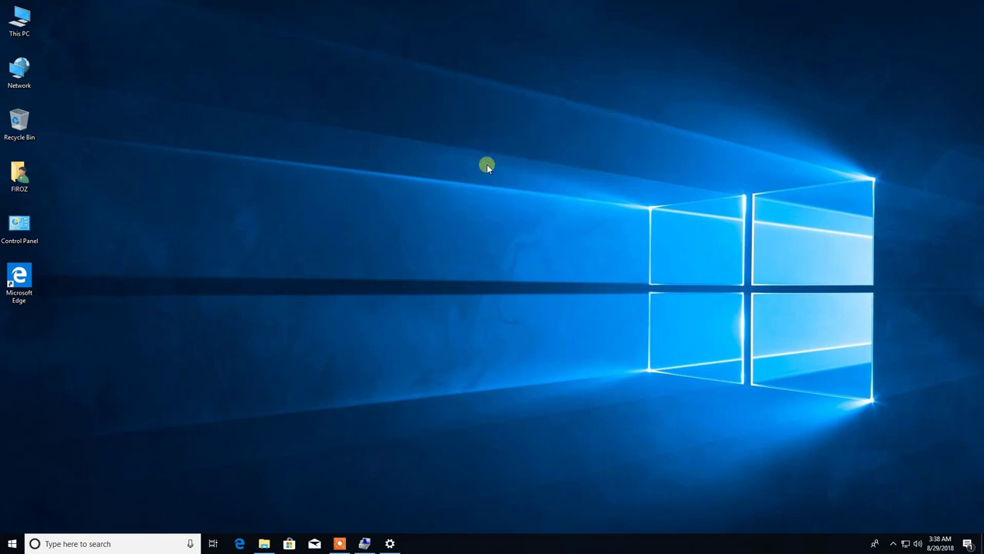
# View the user's personal folder from its desktop icon and close the window
pyautogui.doubleClick(19, 174)
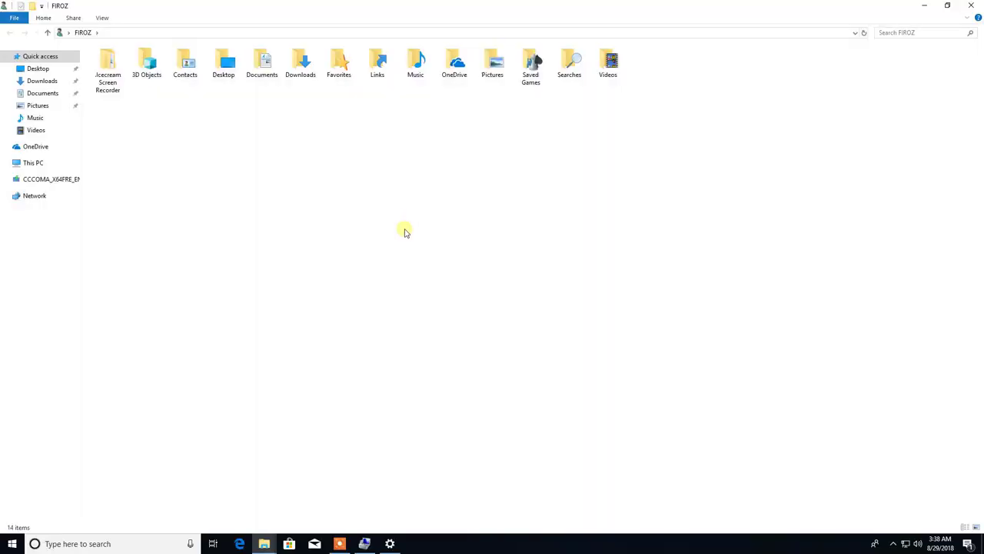
pyautogui.click(6, 163)
pyautogui.click(971, 5)
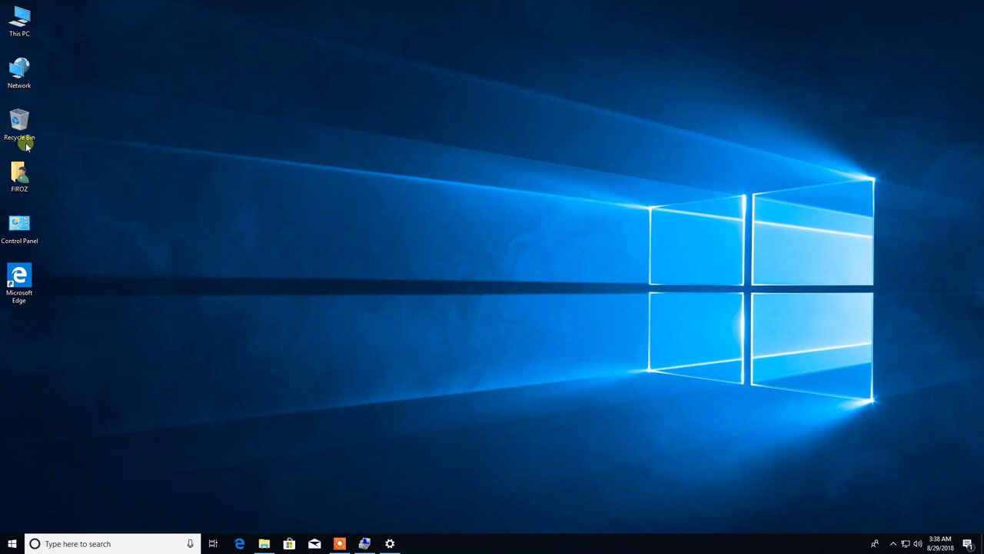
# Open This PC and browse the Windows 10 (C:) drive through Users to the user's profile folder
pyautogui.doubleClick(22, 27)
pyautogui.doubleClick(525, 126)
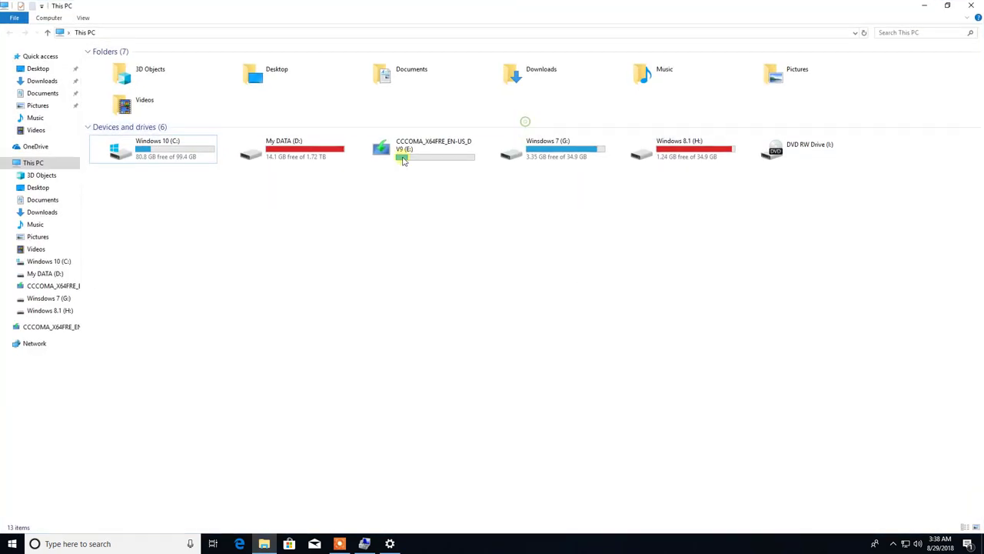
pyautogui.click(160, 152)
pyautogui.doubleClick(162, 151)
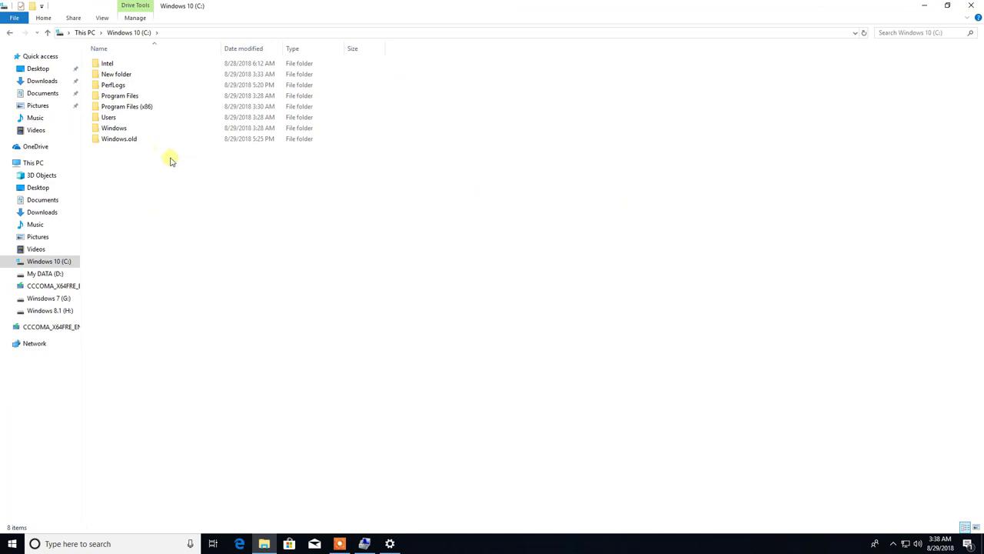
pyautogui.doubleClick(117, 118)
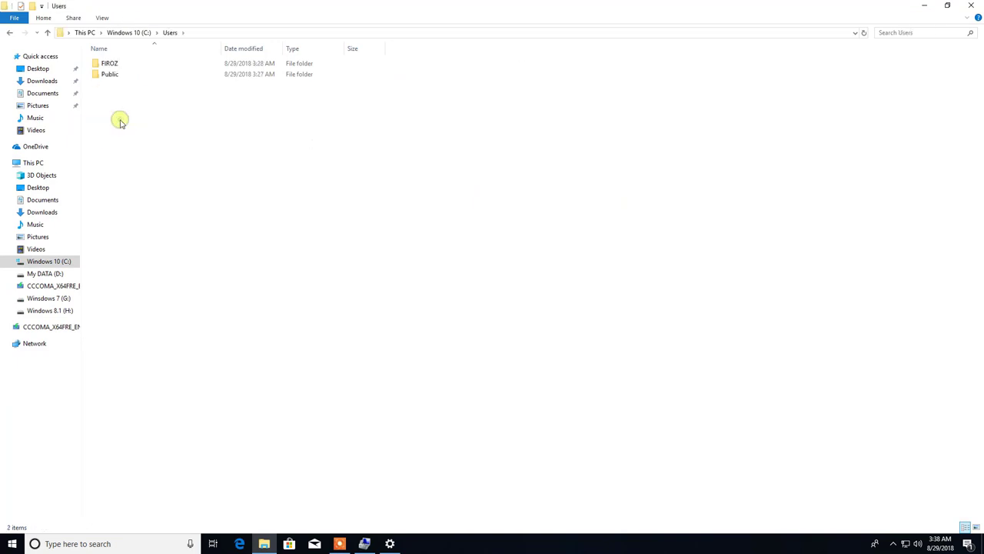
pyautogui.doubleClick(112, 65)
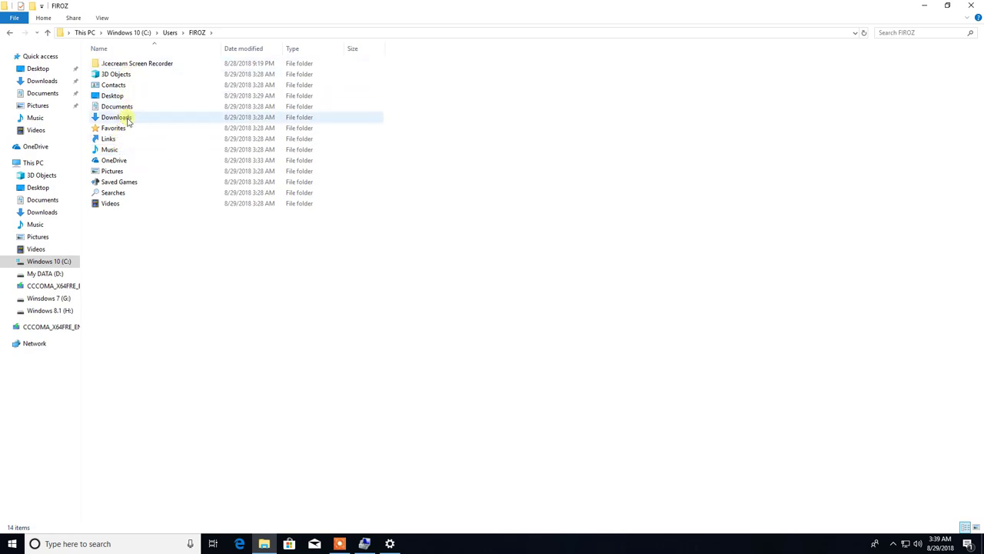
# Check the contents of the Music, Downloads and Documents folders in the user's profile and select the Videos folder
pyautogui.click(112, 153)
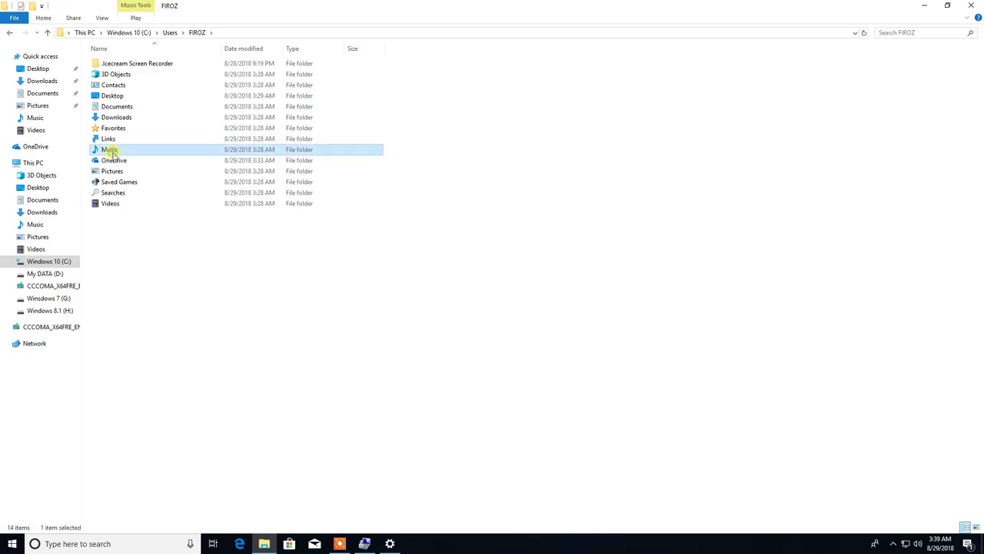
pyautogui.doubleClick(113, 153)
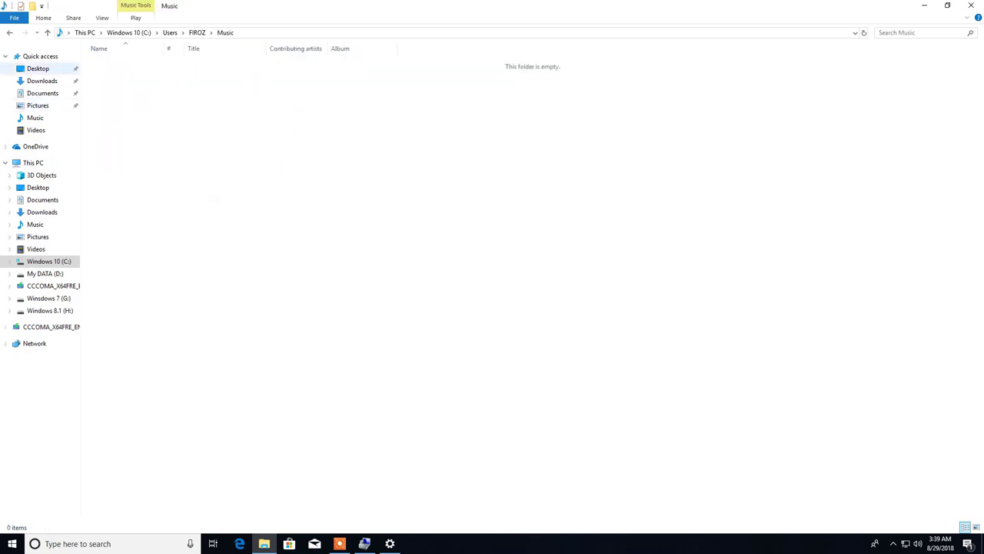
pyautogui.click(9, 32)
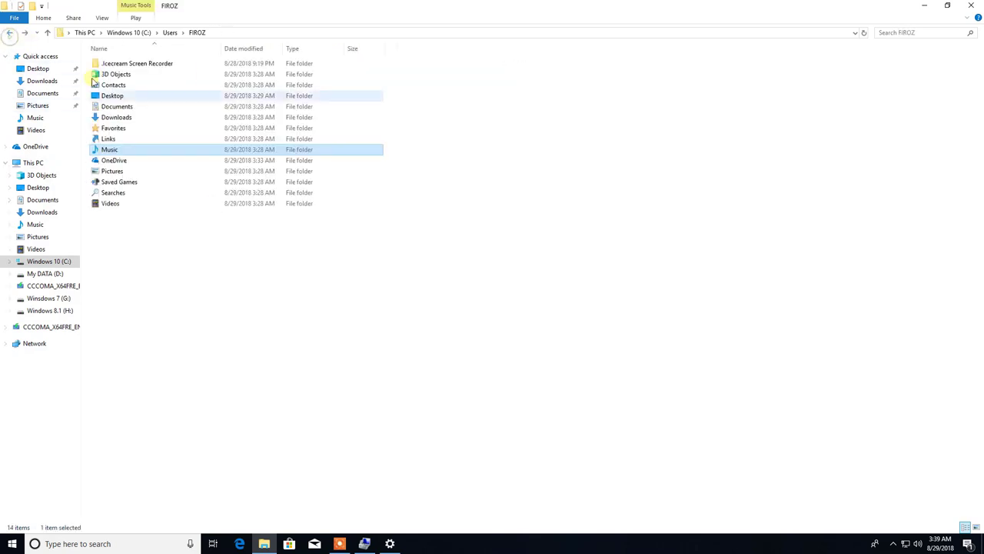
pyautogui.click(117, 117)
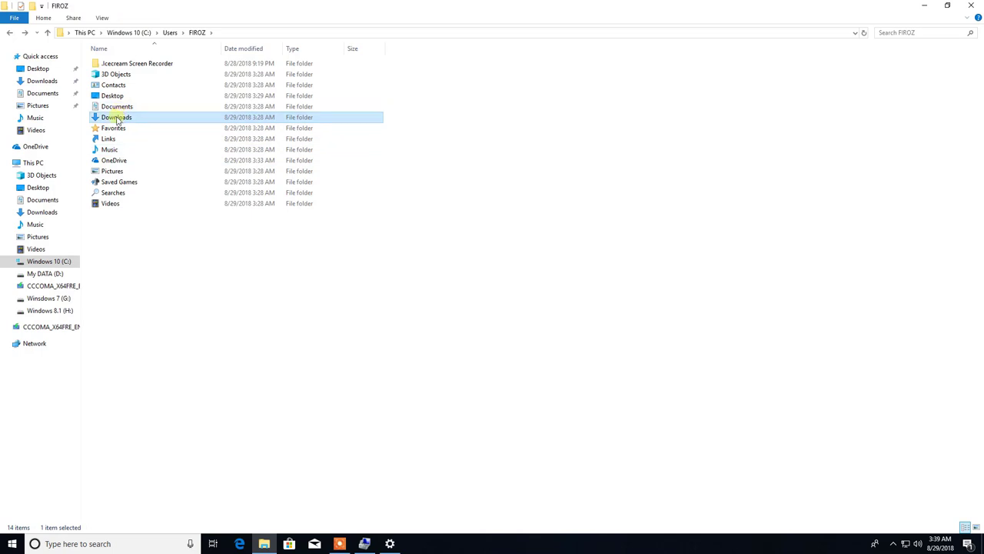
pyautogui.doubleClick(117, 121)
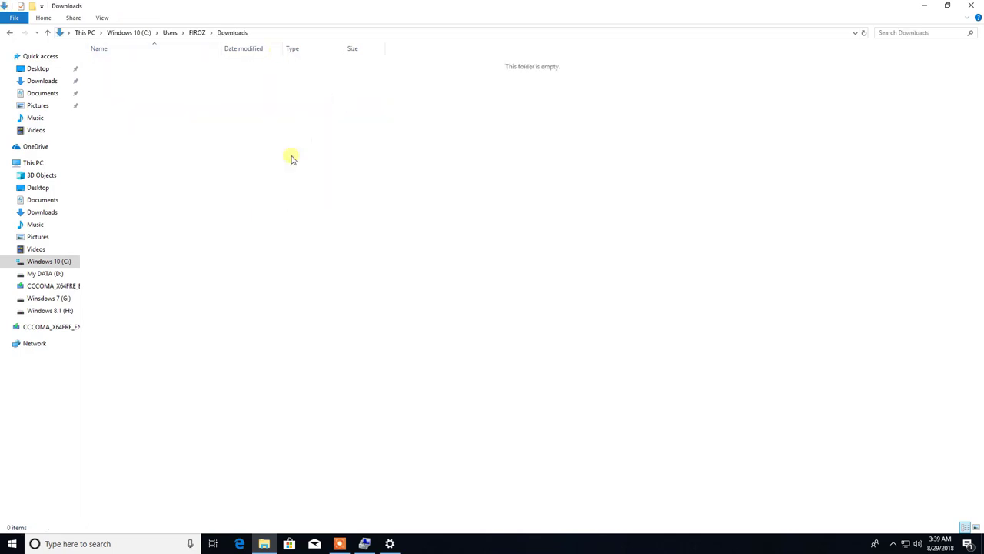
pyautogui.click(9, 32)
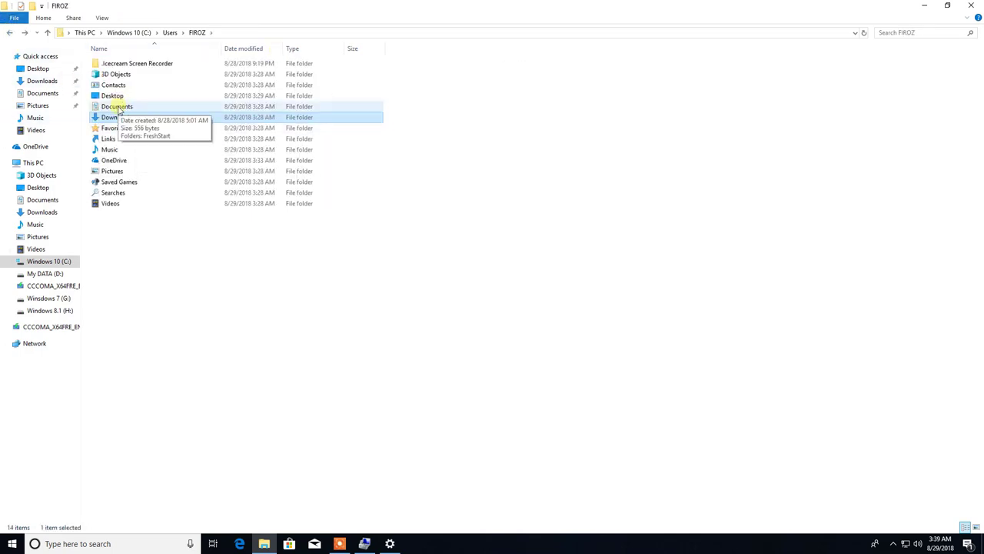
pyautogui.doubleClick(117, 106)
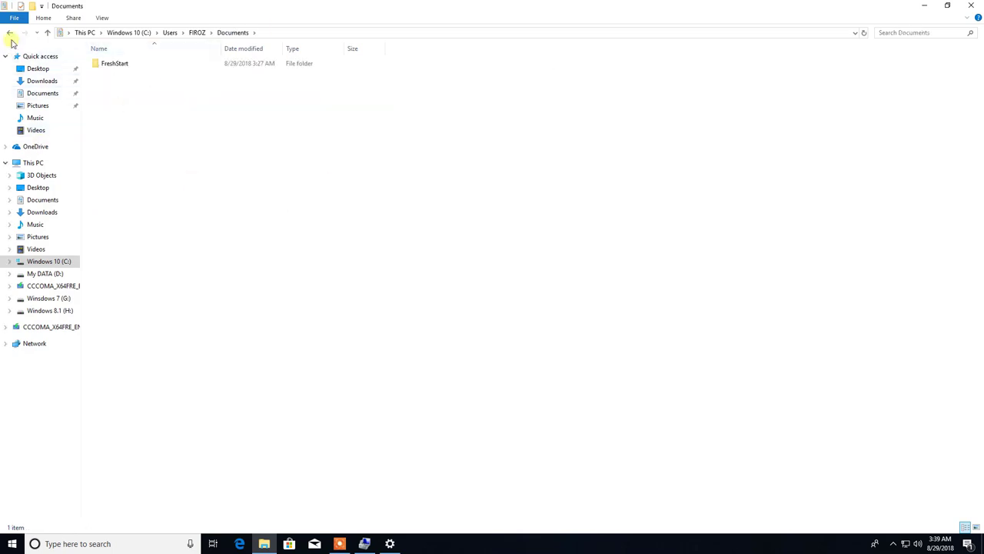
pyautogui.click(9, 32)
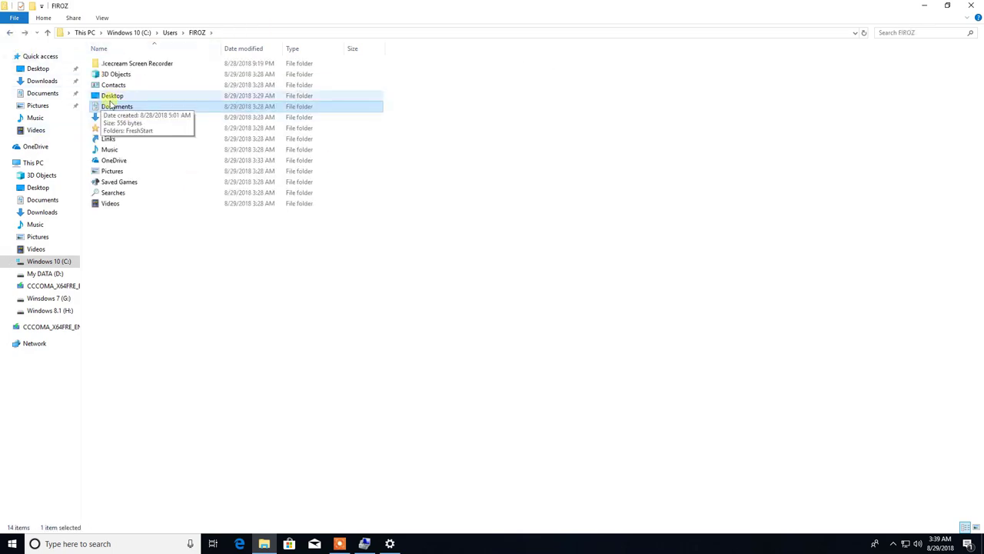
pyautogui.click(127, 205)
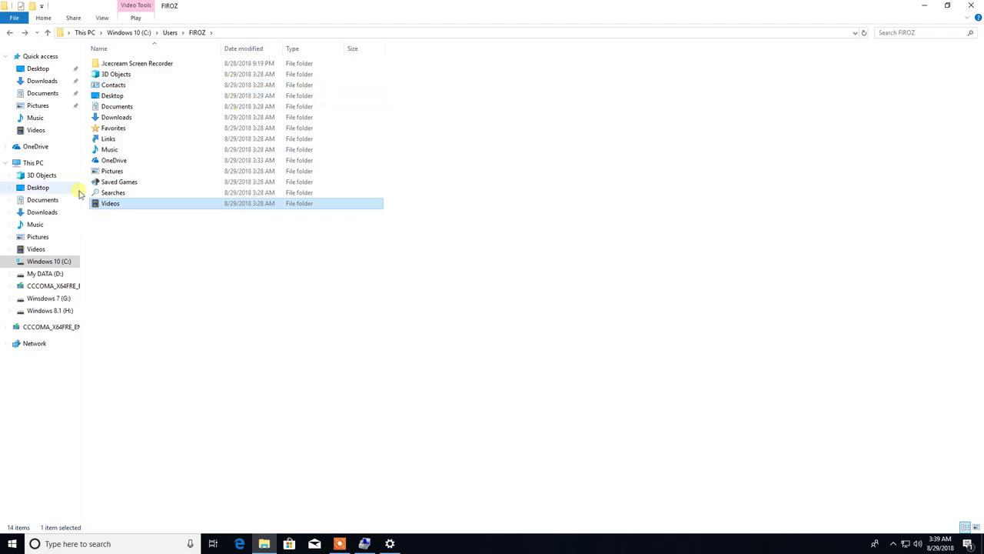
# Display the contents of the My DATA (D:) drive as large icons and open its Software folder
pyautogui.click(60, 278)
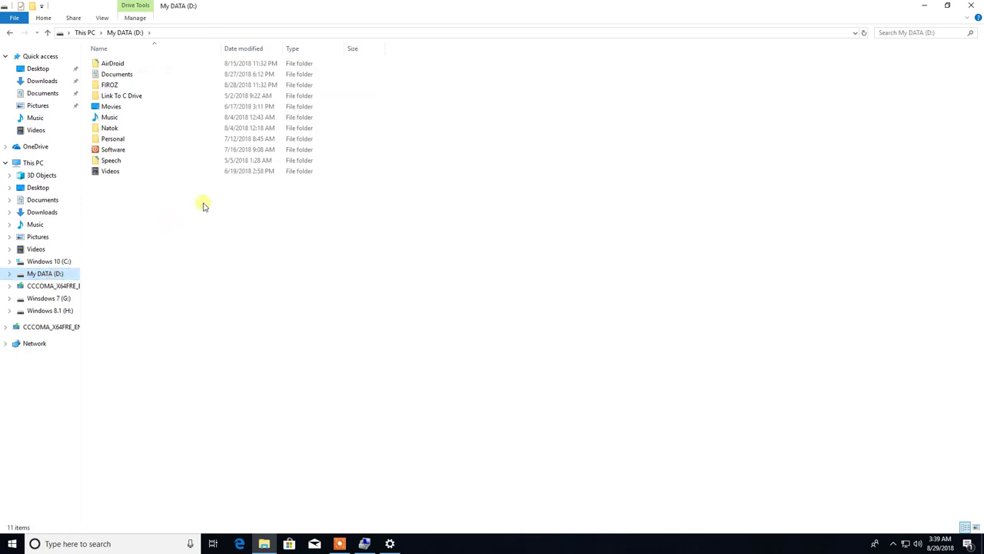
pyautogui.rightClick(193, 229)
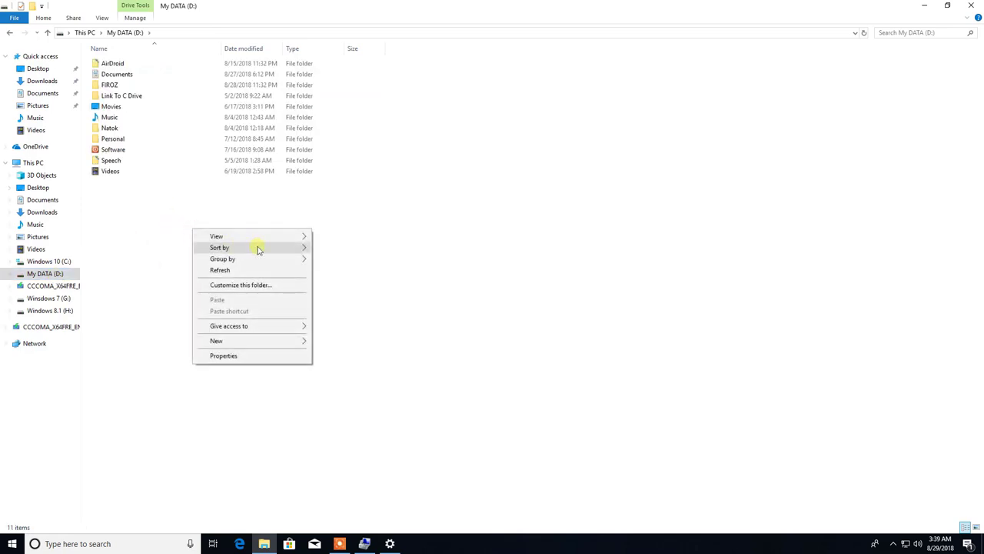
pyautogui.moveTo(311, 235)
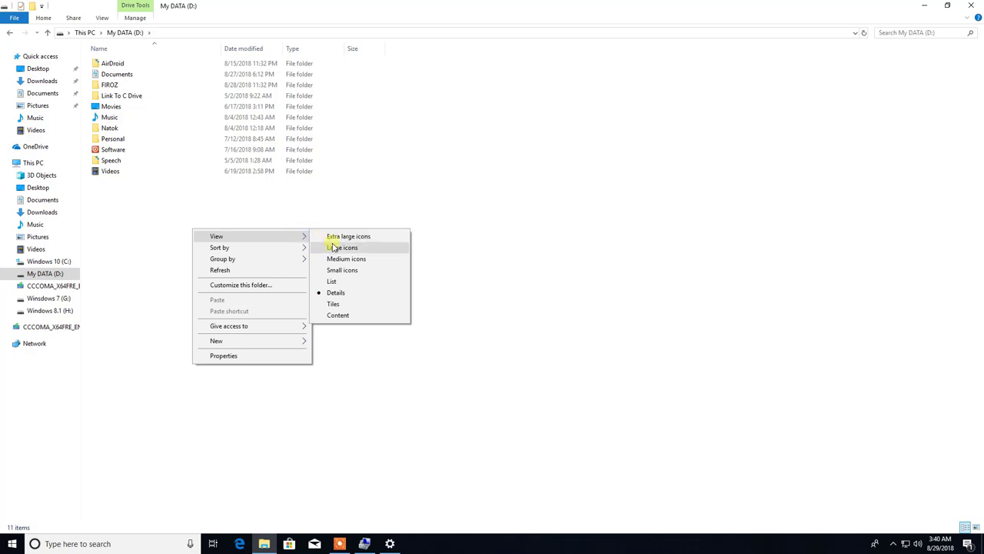
pyautogui.click(331, 248)
pyautogui.rightClick(241, 240)
pyautogui.click(277, 279)
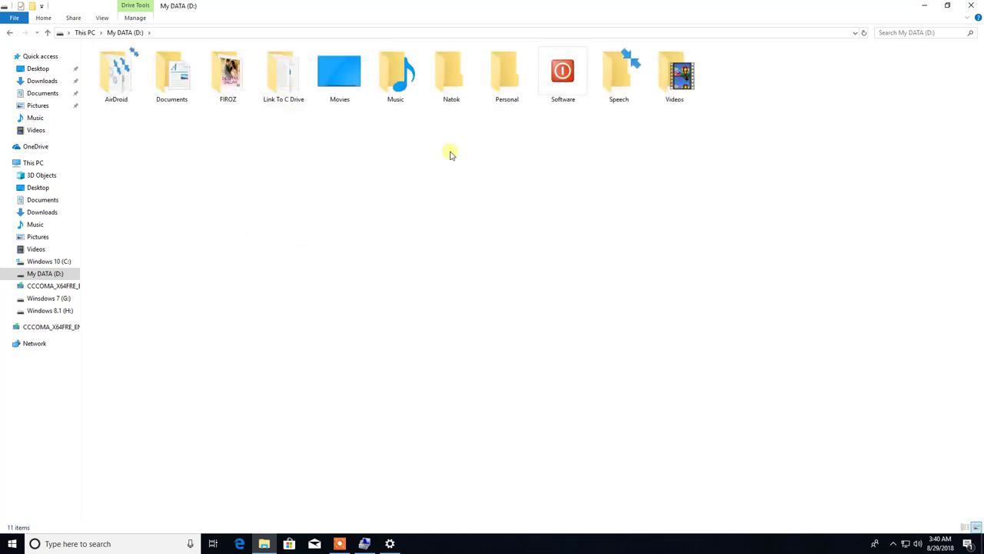
pyautogui.doubleClick(562, 81)
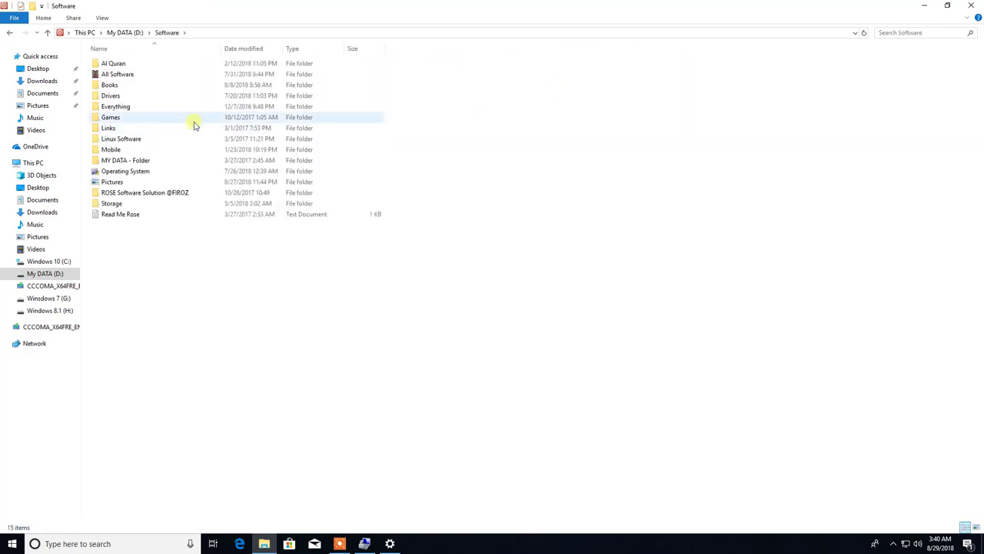
# Return to the My DATA (D:) drive and apply its large-icon view to all folders of this type
pyautogui.click(10, 32)
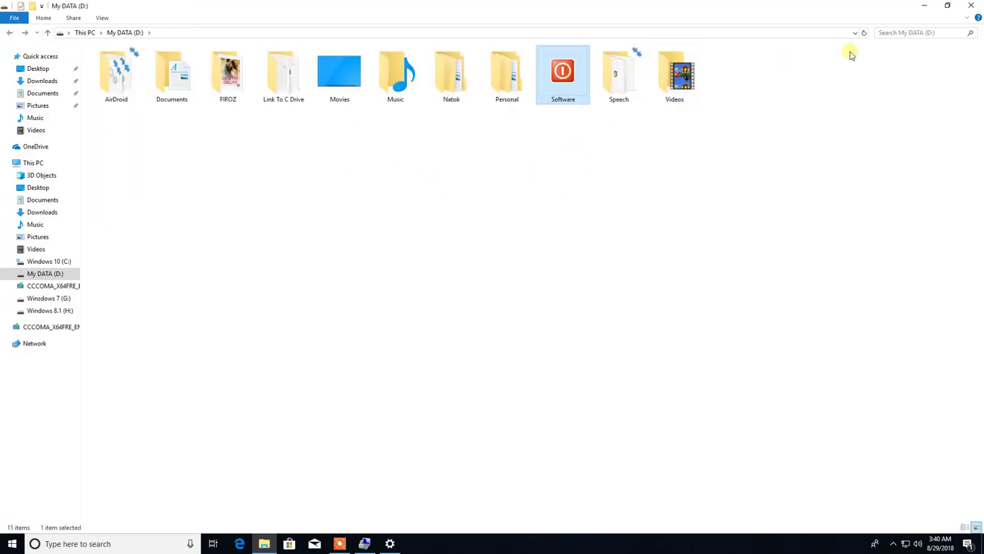
pyautogui.click(102, 19)
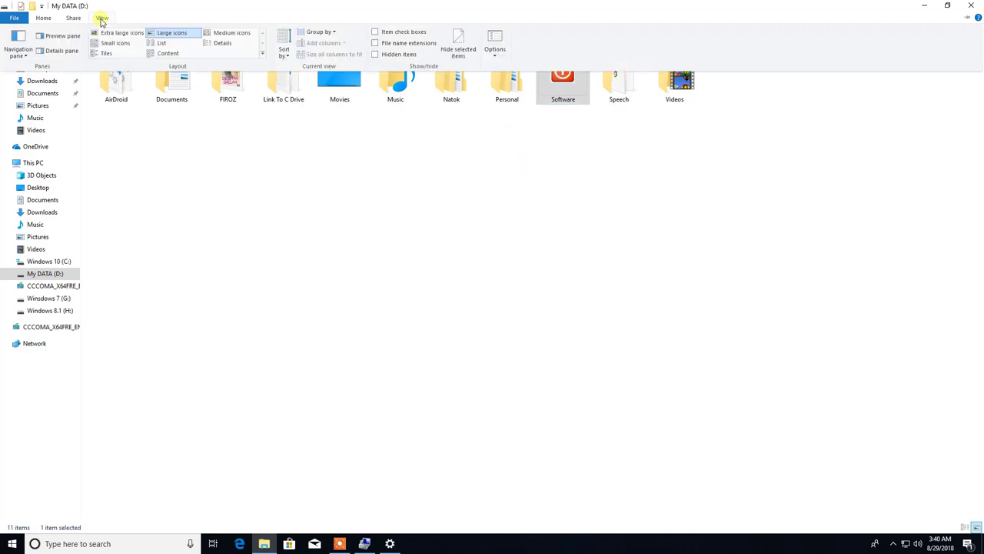
pyautogui.click(498, 44)
pyautogui.moveTo(153, 60); pyautogui.dragTo(415, 106)
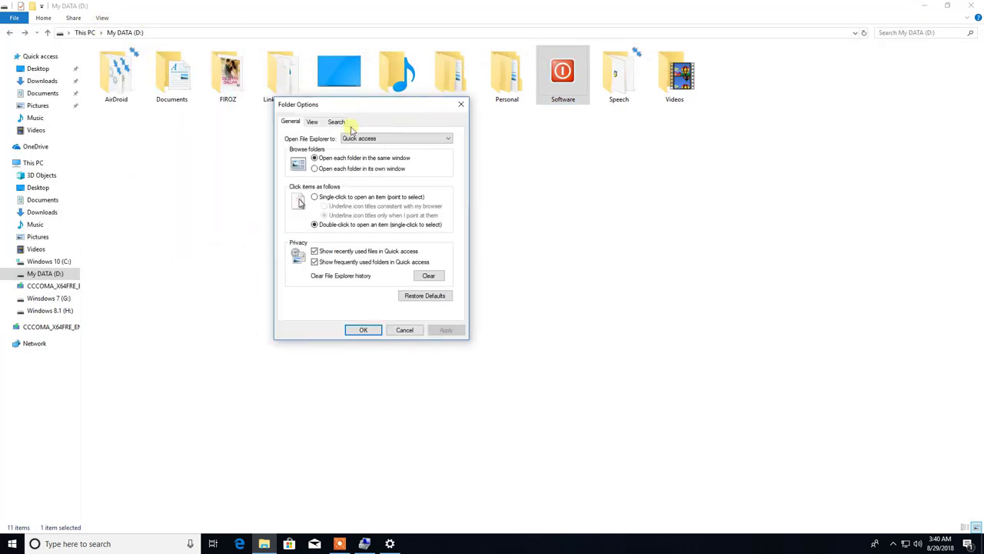
pyautogui.click(311, 123)
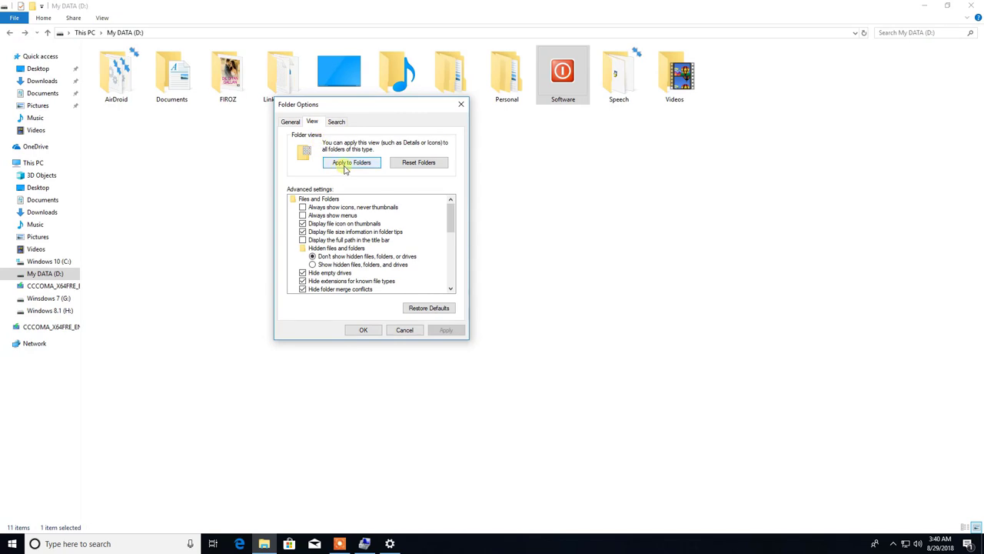
pyautogui.click(339, 164)
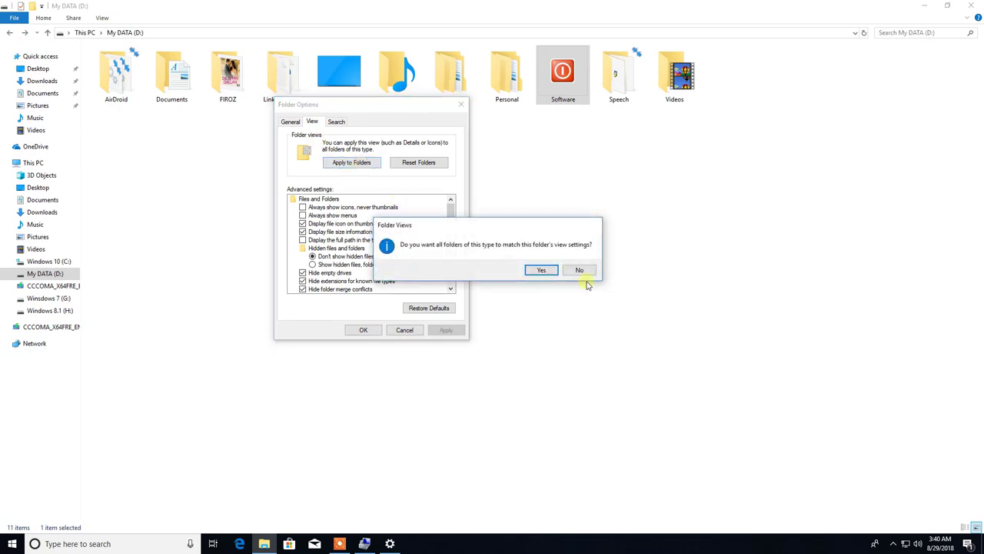
pyautogui.click(542, 269)
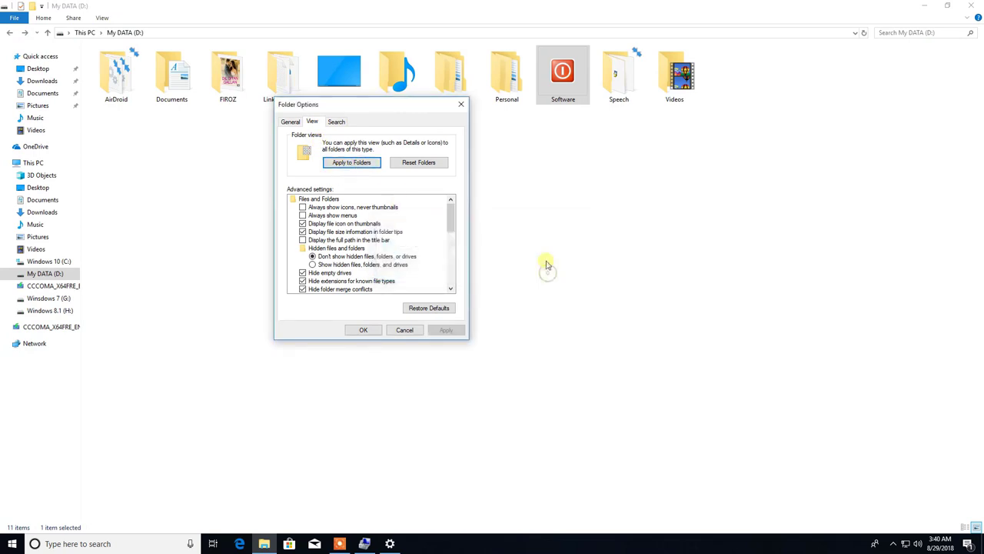
pyautogui.click(369, 329)
# Group the contents of the My DATA (D:) drive by type and refresh the view
pyautogui.rightClick(343, 228)
pyautogui.moveTo(410, 258)
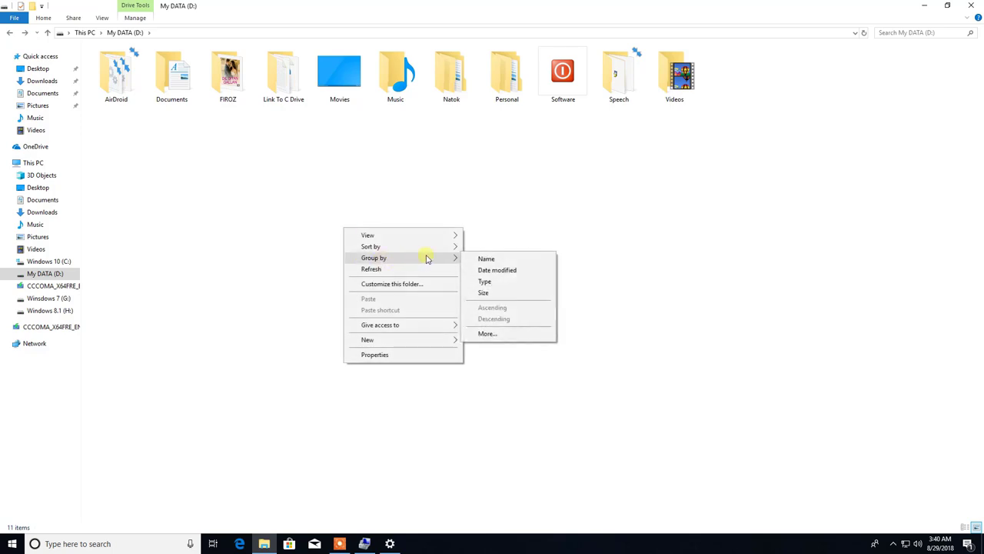
pyautogui.click(498, 283)
pyautogui.rightClick(377, 231)
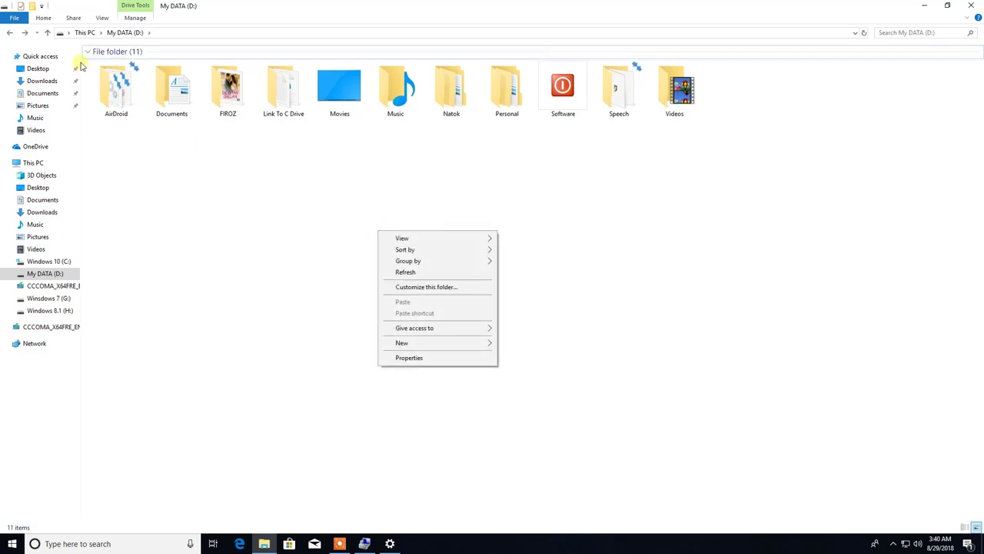
pyautogui.click(405, 271)
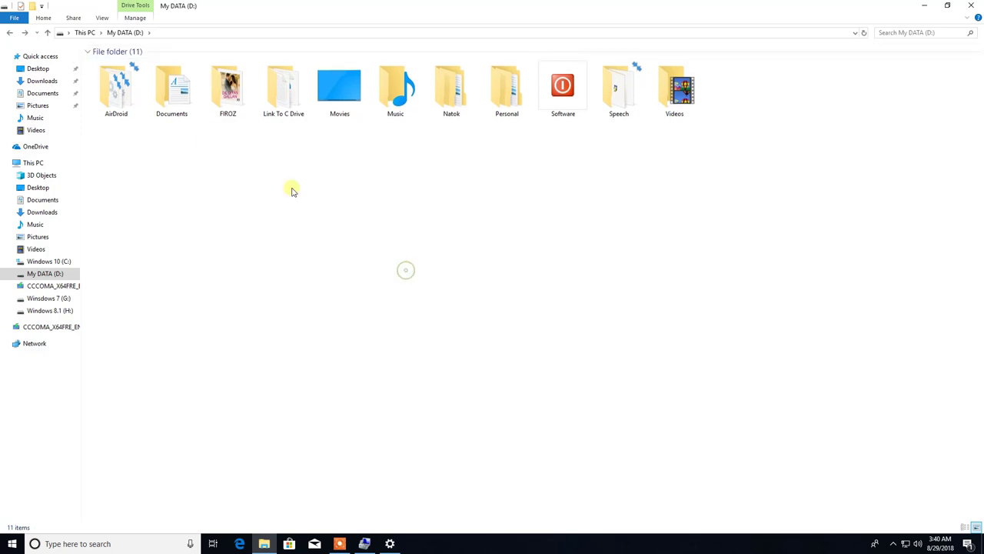
# Apply the view grouped by type to all folders of this type through the folder options
pyautogui.click(101, 17)
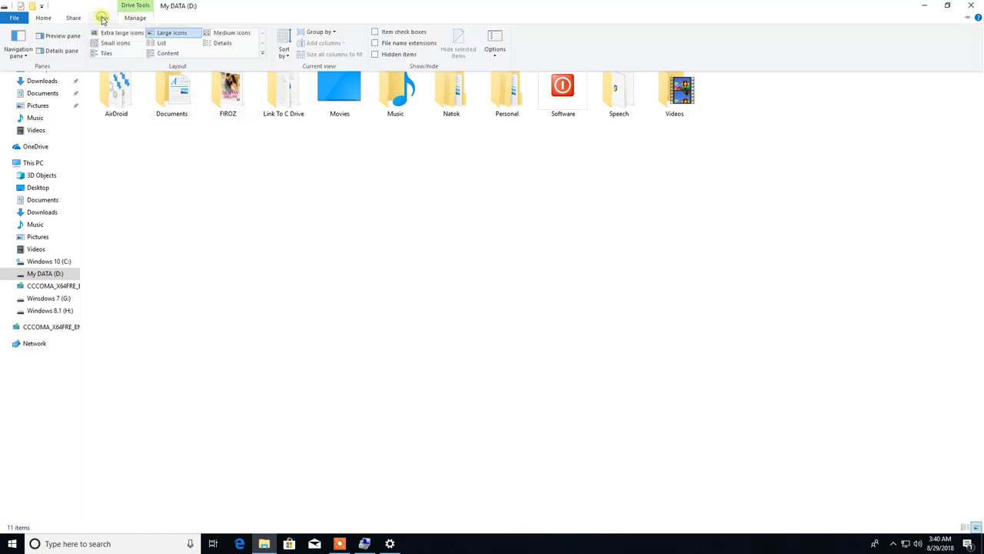
pyautogui.click(495, 40)
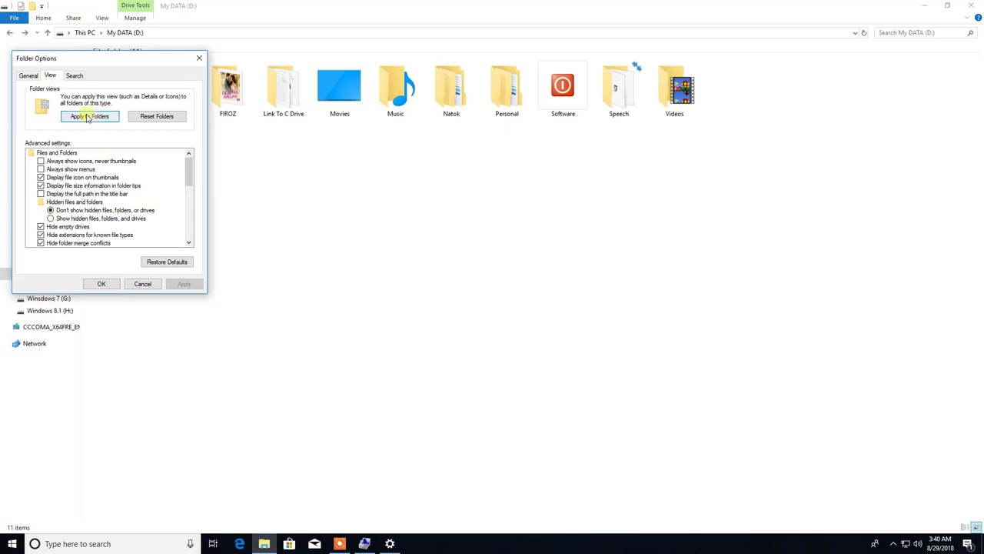
pyautogui.click(77, 123)
pyautogui.click(89, 118)
pyautogui.click(541, 270)
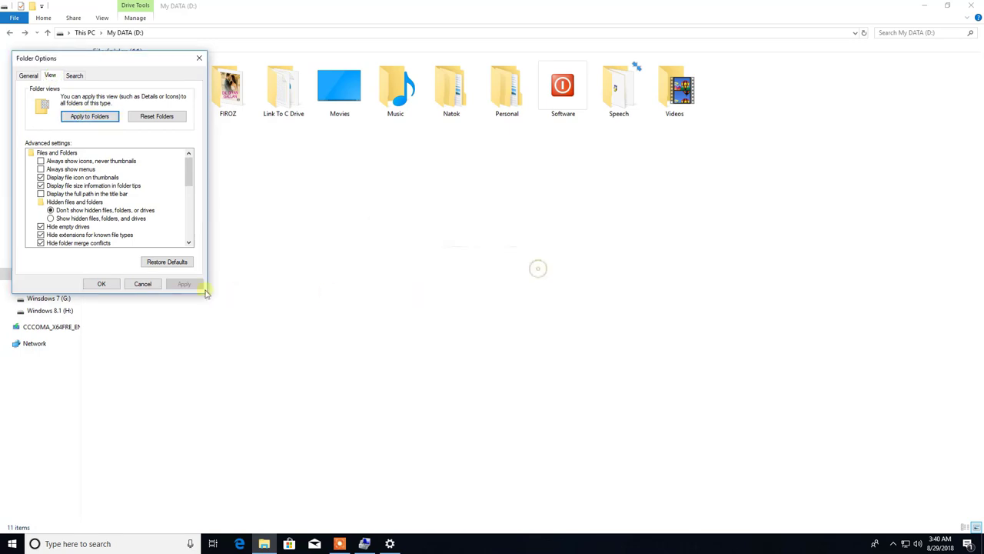
pyautogui.click(102, 282)
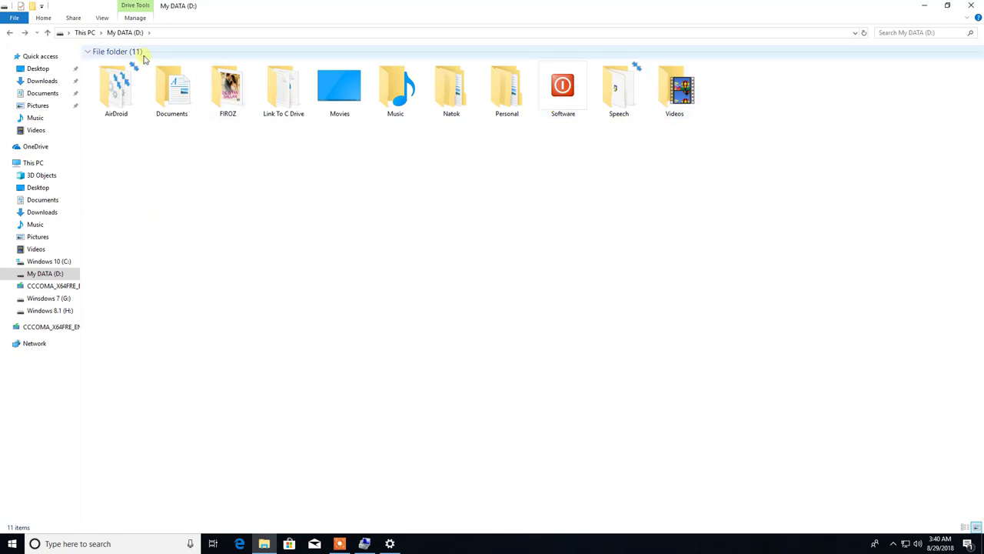
# Check the contents of the Software and Link To C Drive folders and return to the My DATA (D:) drive
pyautogui.doubleClick(562, 86)
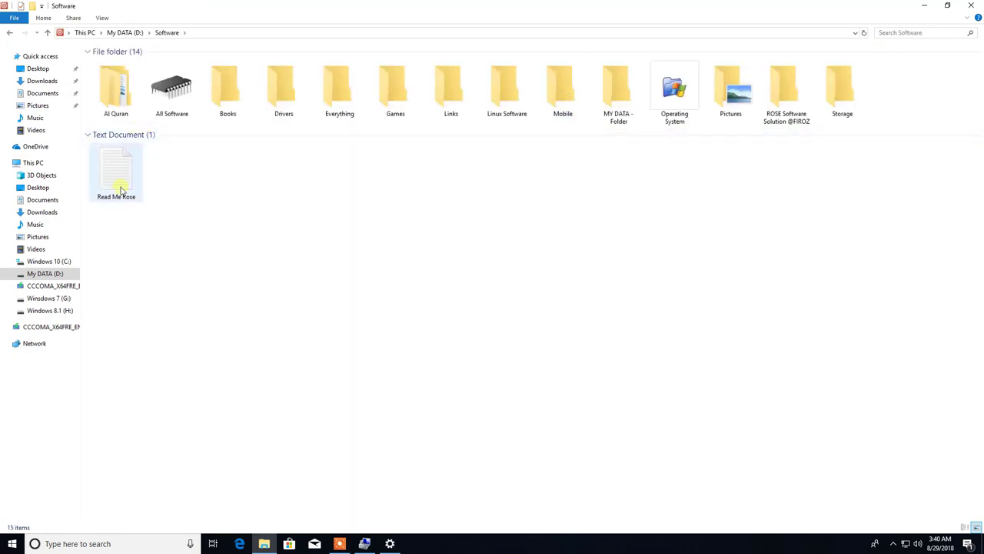
pyautogui.click(10, 33)
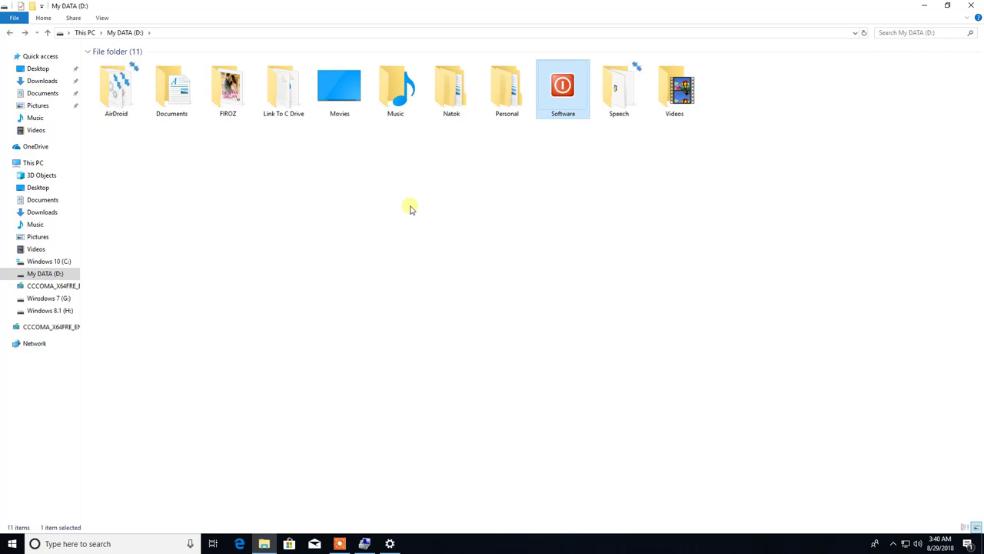
pyautogui.click(282, 91)
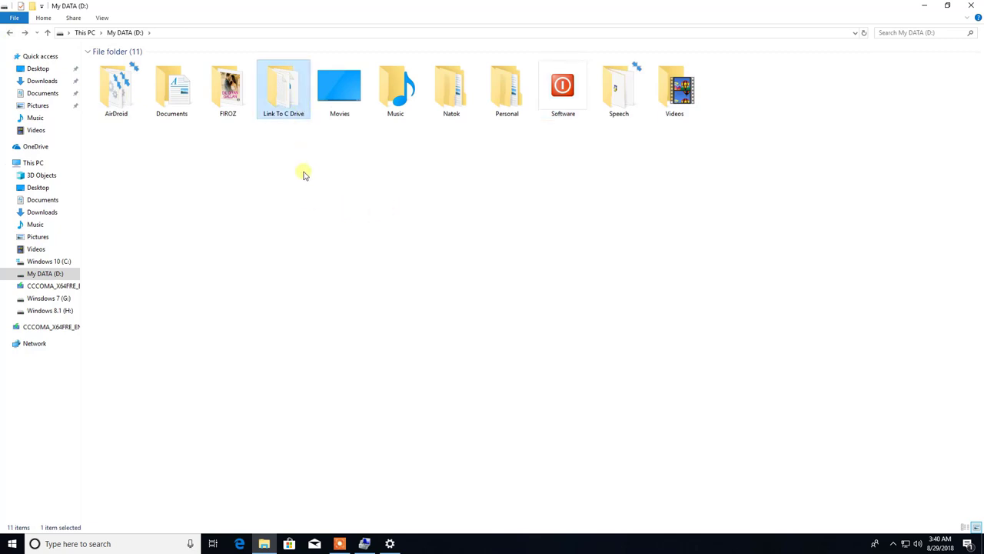
pyautogui.doubleClick(291, 100)
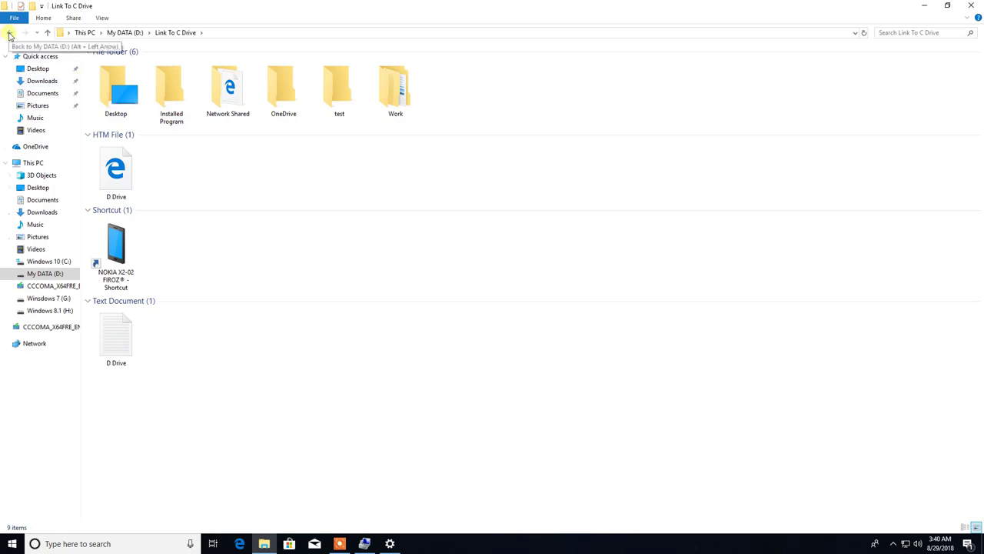
pyautogui.click(9, 34)
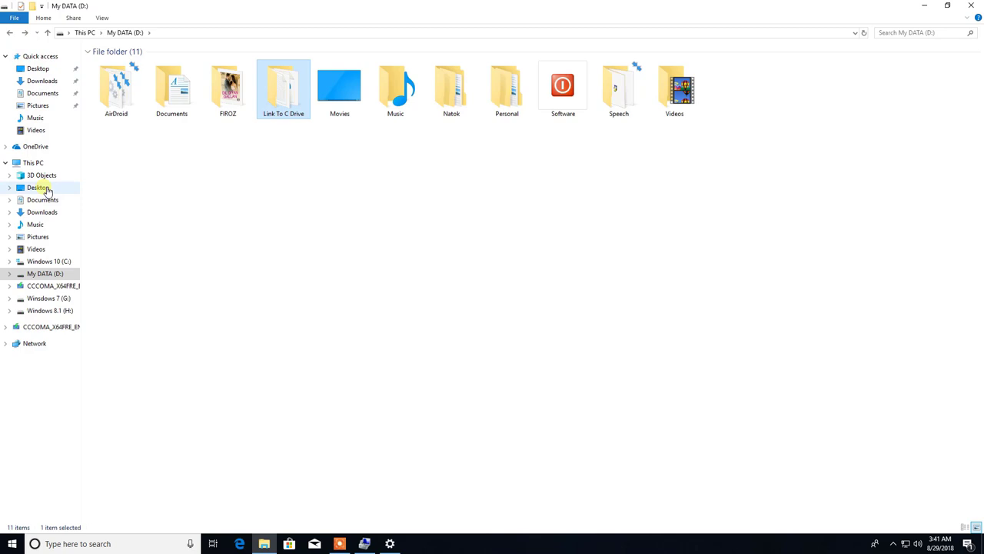
# Restore the maximized drive window, move it near the desktop icons and make it taller to fit the whole navigation tree
pyautogui.doubleClick(322, 11)
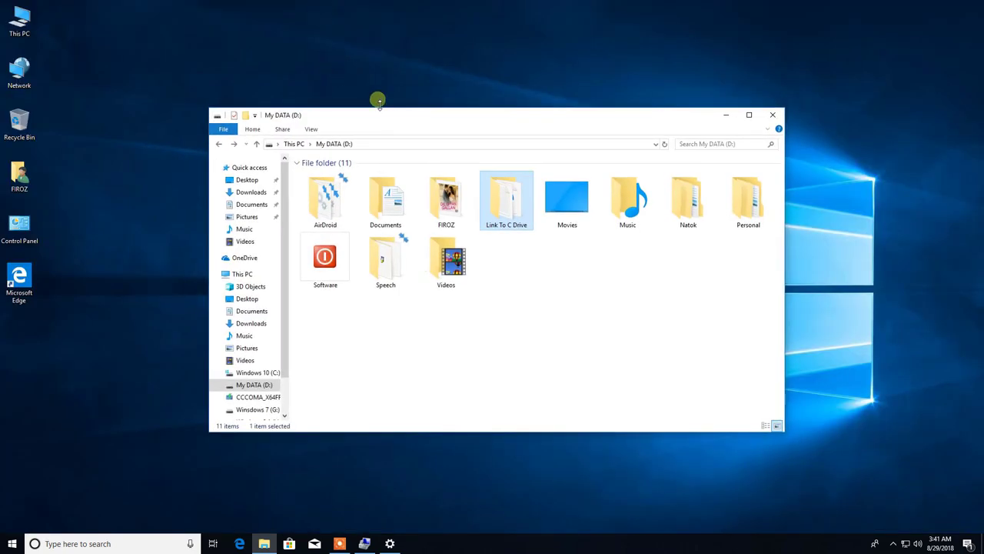
pyautogui.moveTo(408, 115); pyautogui.dragTo(307, 33)
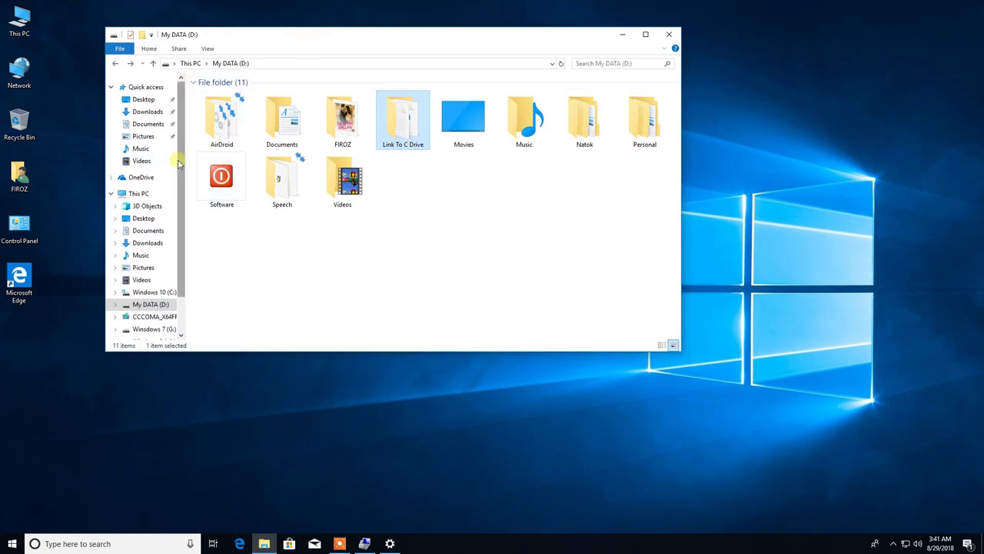
pyautogui.scroll(-2, 183, 159)
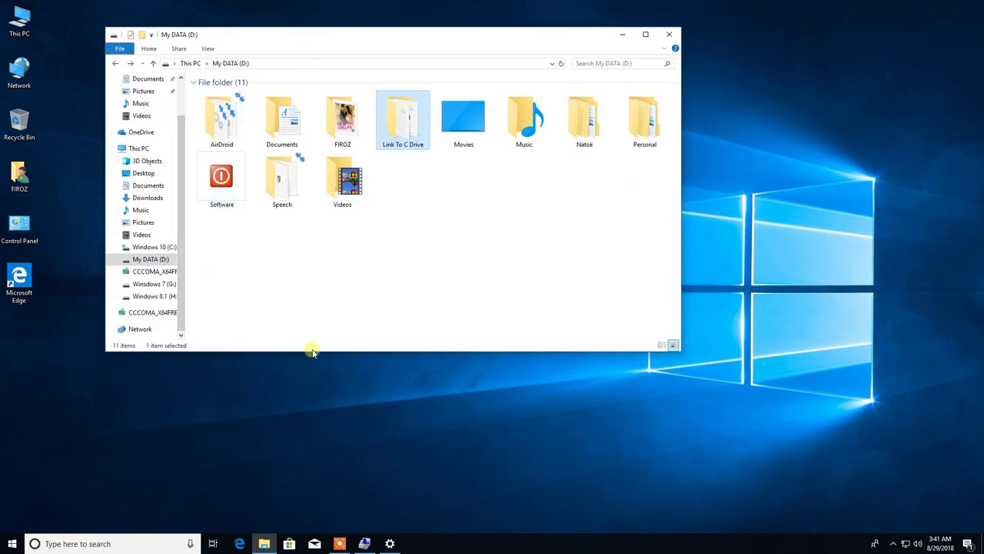
pyautogui.moveTo(314, 355); pyautogui.dragTo(312, 402)
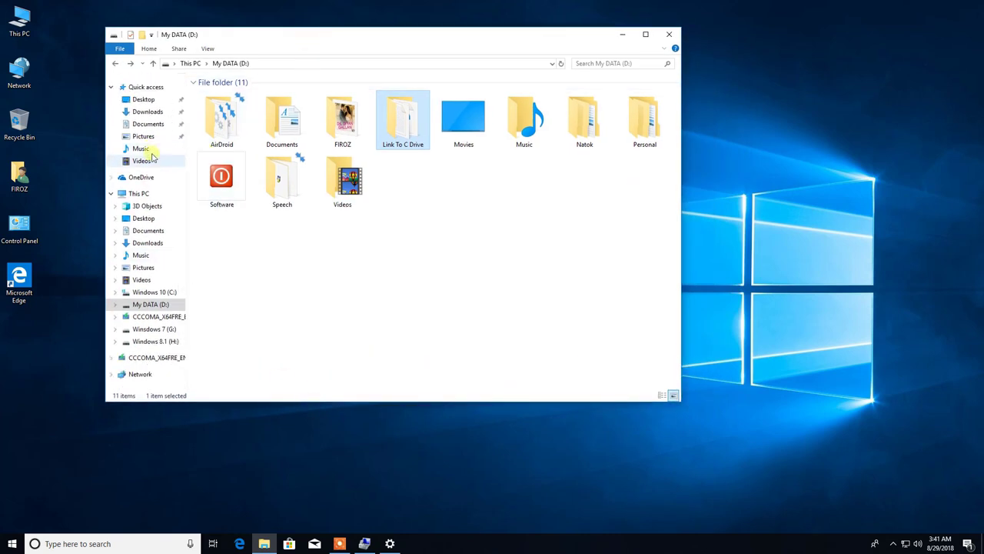
# In the Desktop folder's properties, choose the Desktop folder inside Link To C Drive on My DATA (D:) as its new location
pyautogui.rightClick(145, 221)
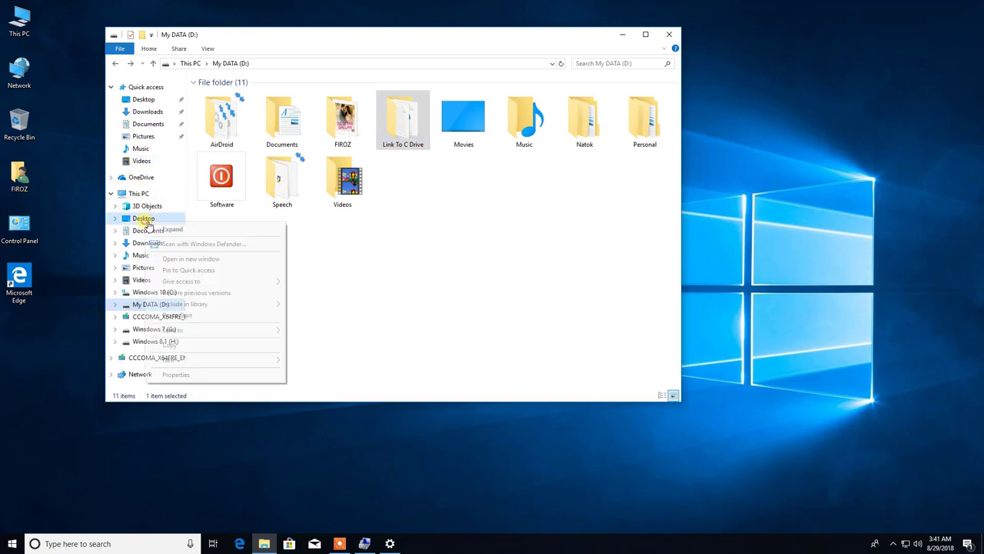
pyautogui.click(177, 375)
pyautogui.moveTo(309, 286); pyautogui.dragTo(352, 206)
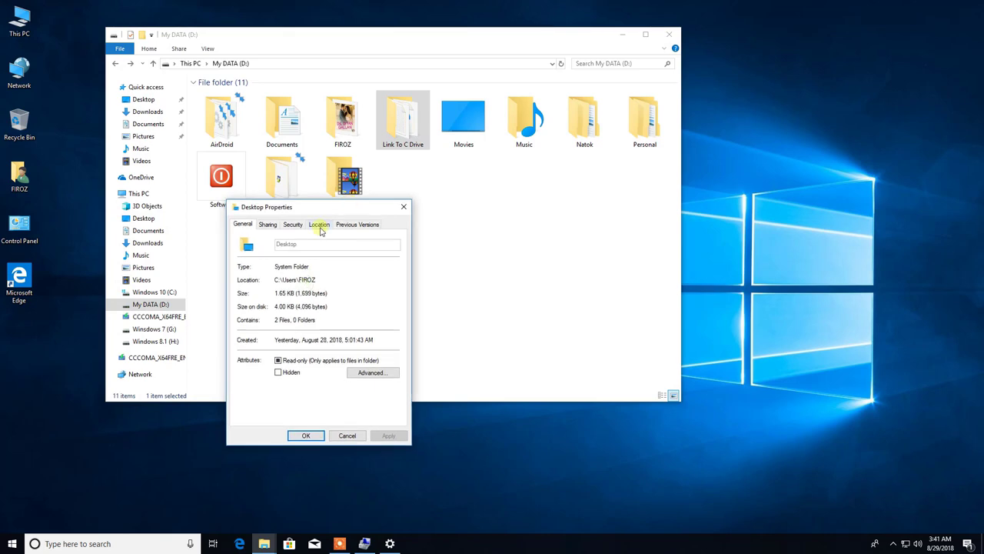
pyautogui.click(320, 226)
pyautogui.click(323, 317)
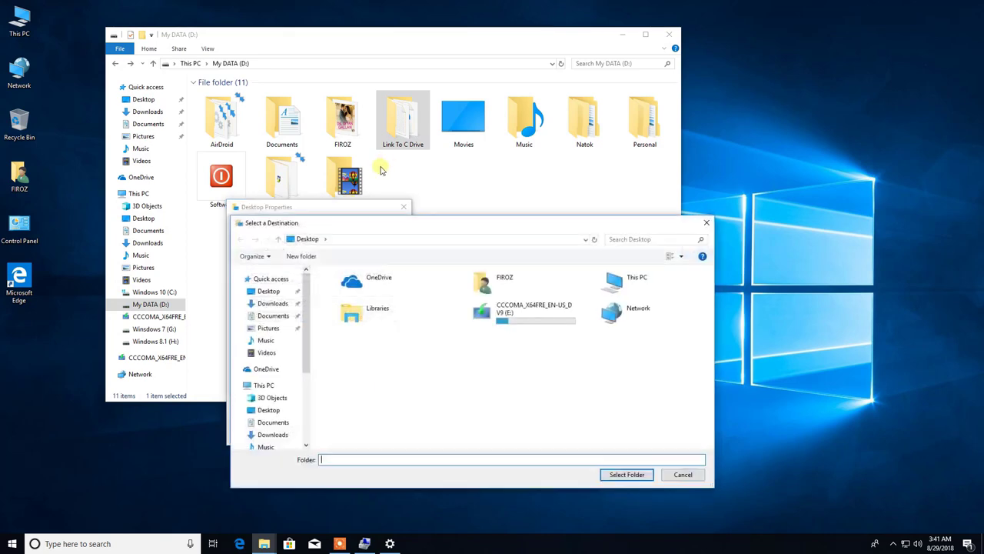
pyautogui.moveTo(400, 223); pyautogui.dragTo(340, 97)
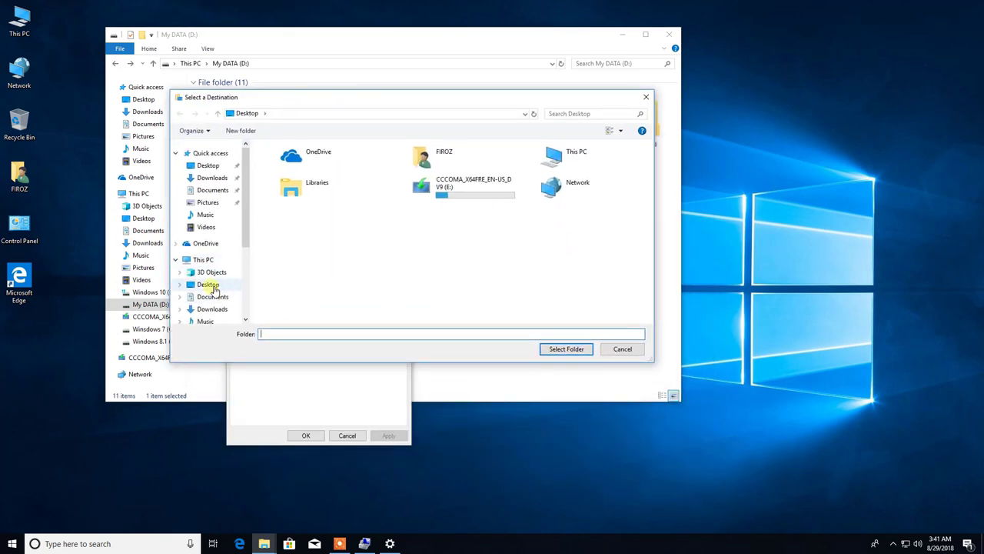
pyautogui.moveTo(246, 221); pyautogui.dragTo(247, 273)
pyautogui.click(223, 277)
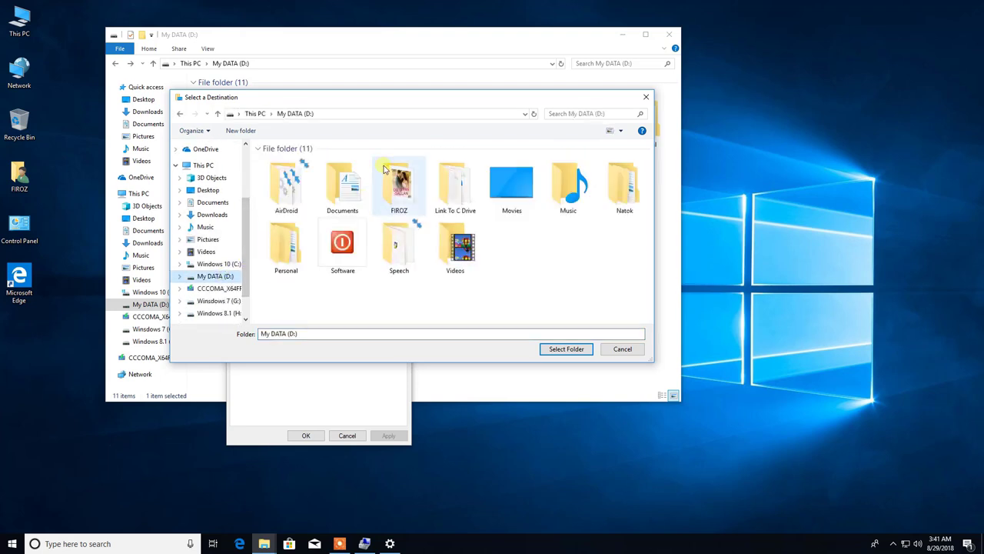
pyautogui.doubleClick(455, 192)
pyautogui.click(286, 196)
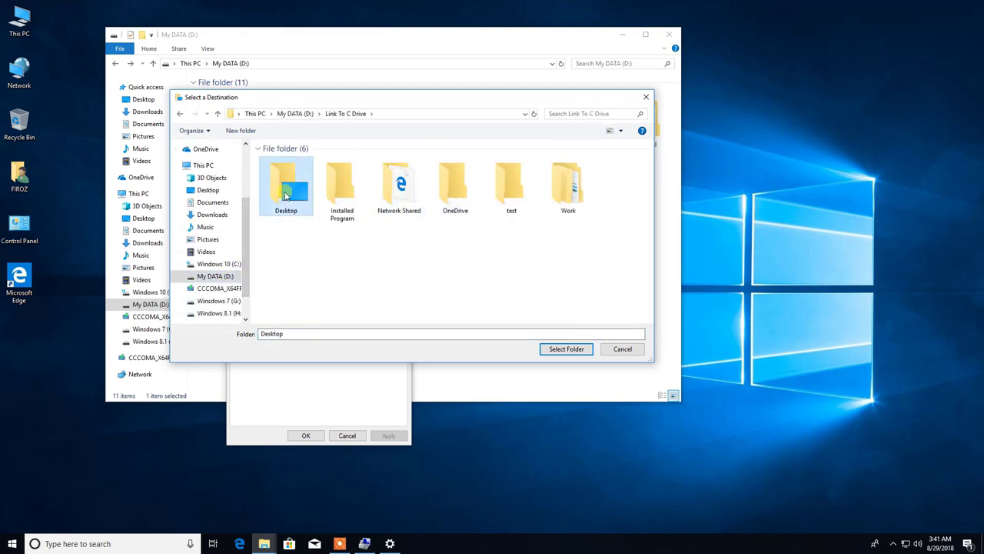
pyautogui.click(566, 349)
# Apply the new Desktop location, agree to move all files from the old one and close the properties
pyautogui.click(390, 434)
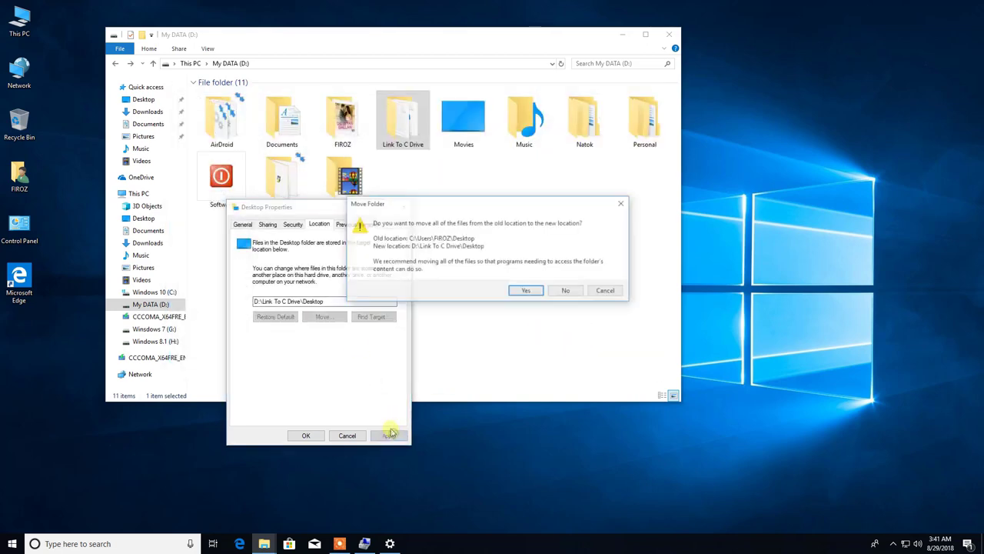
pyautogui.click(525, 290)
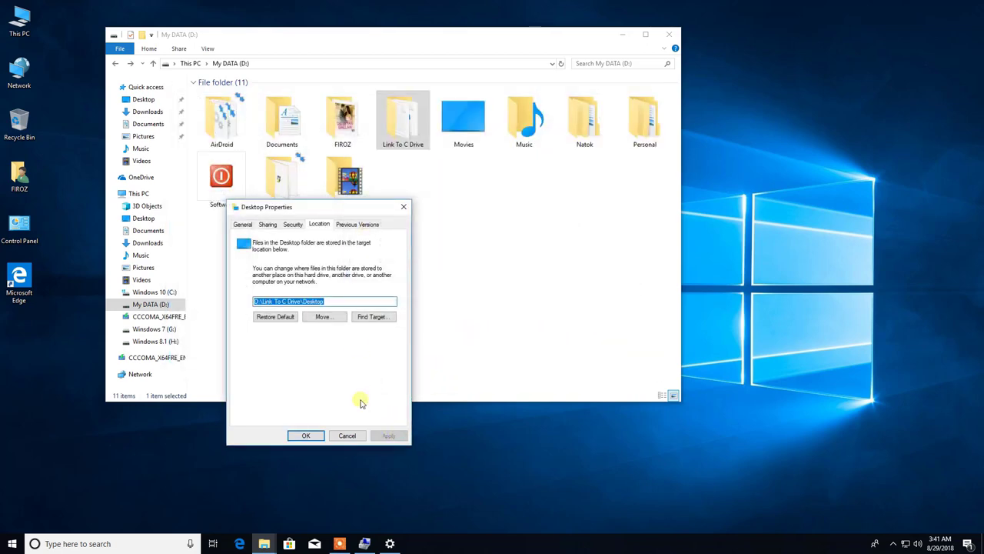
pyautogui.click(306, 436)
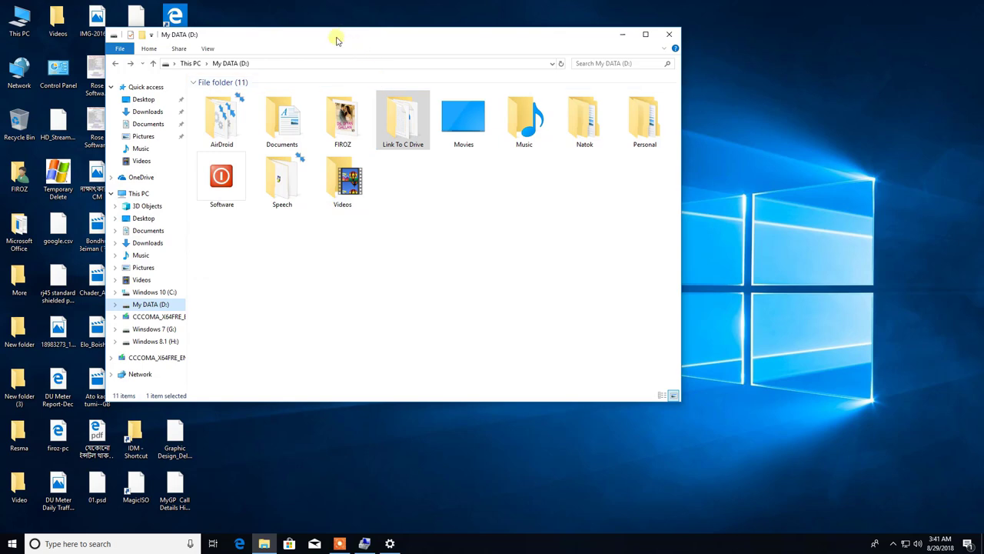
# Move the drive window clear of the desktop icons and refresh the desktop
pyautogui.moveTo(363, 57); pyautogui.dragTo(541, 70)
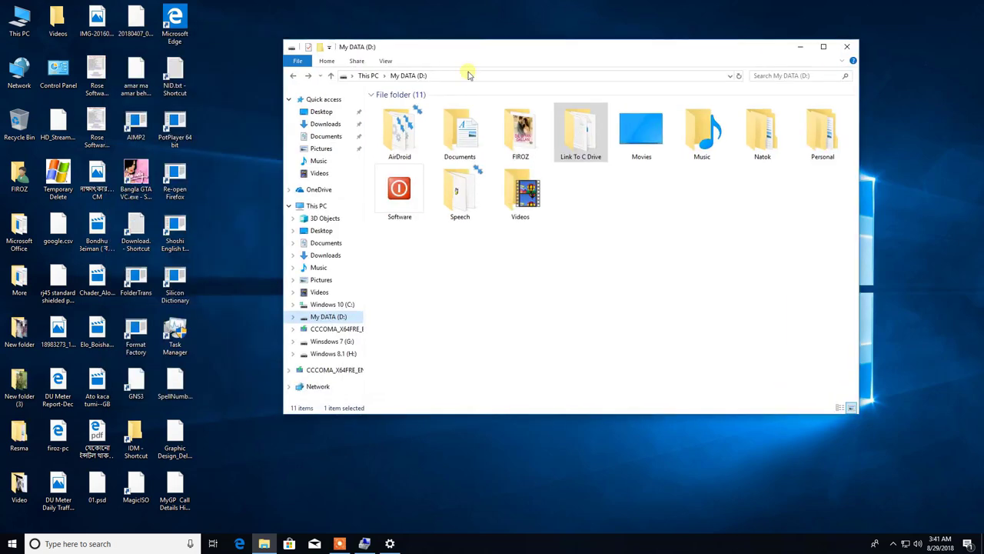
pyautogui.rightClick(260, 170)
pyautogui.click(265, 197)
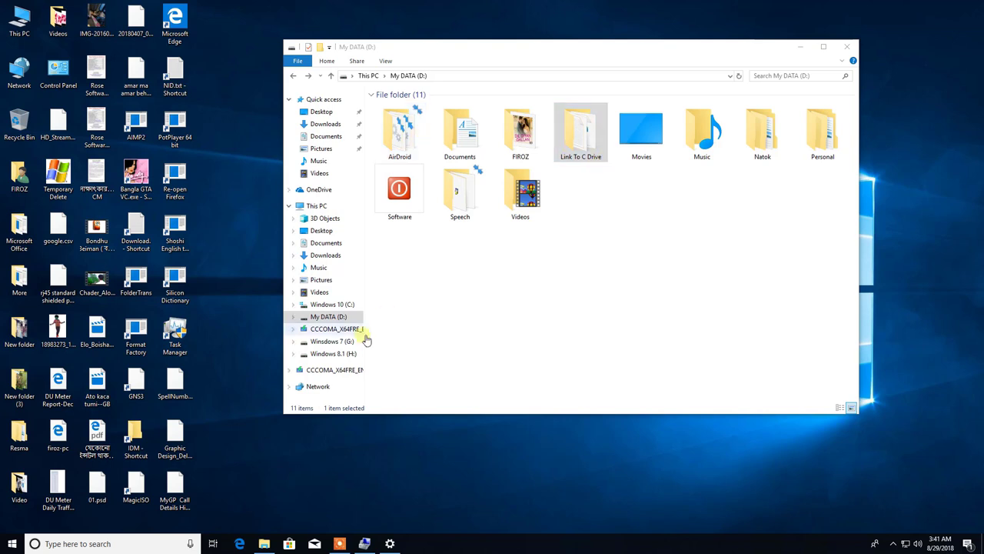
# Open the location settings in the Documents folder's properties and move the dialog higher on the desktop
pyautogui.click(329, 245)
pyautogui.rightClick(329, 244)
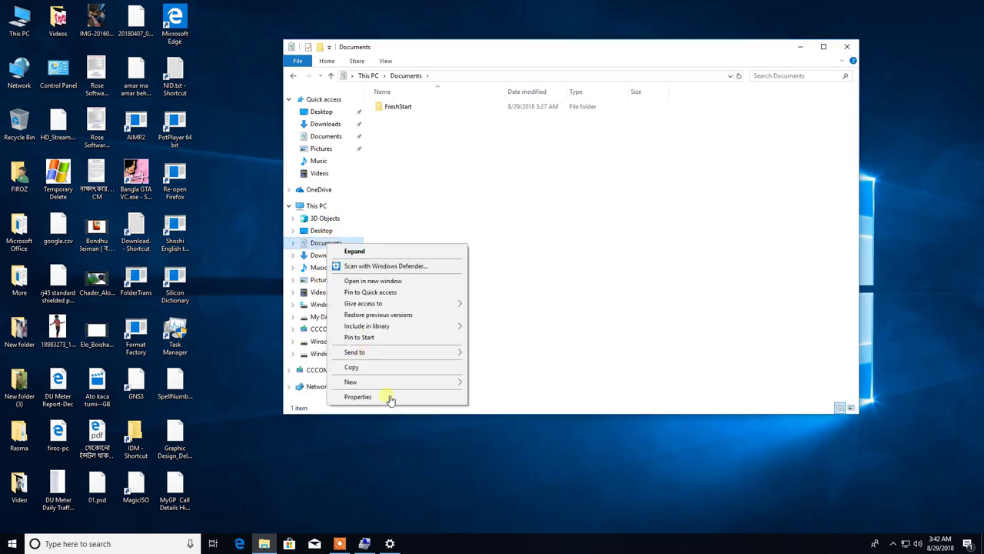
pyautogui.click(357, 398)
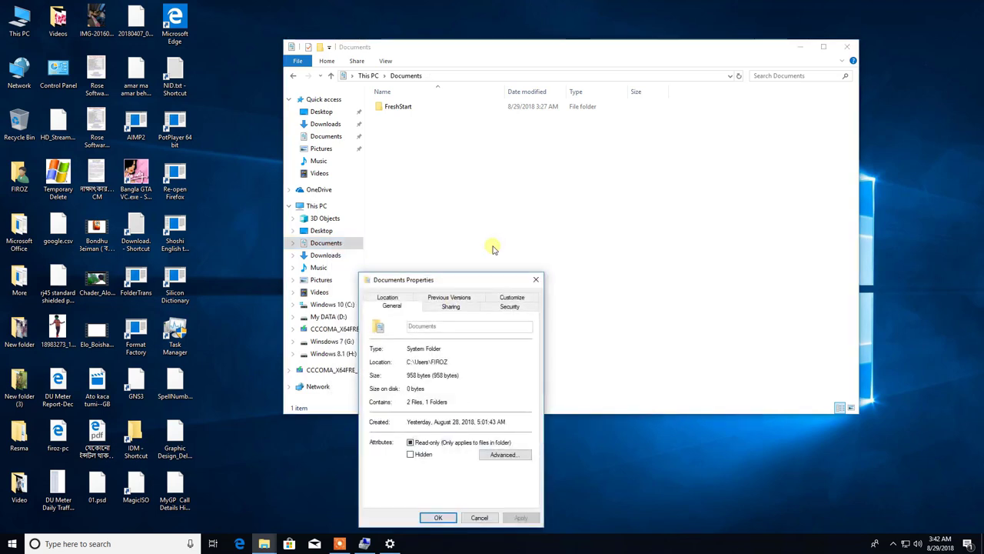
pyautogui.click(388, 297)
pyautogui.moveTo(393, 280); pyautogui.dragTo(364, 192)
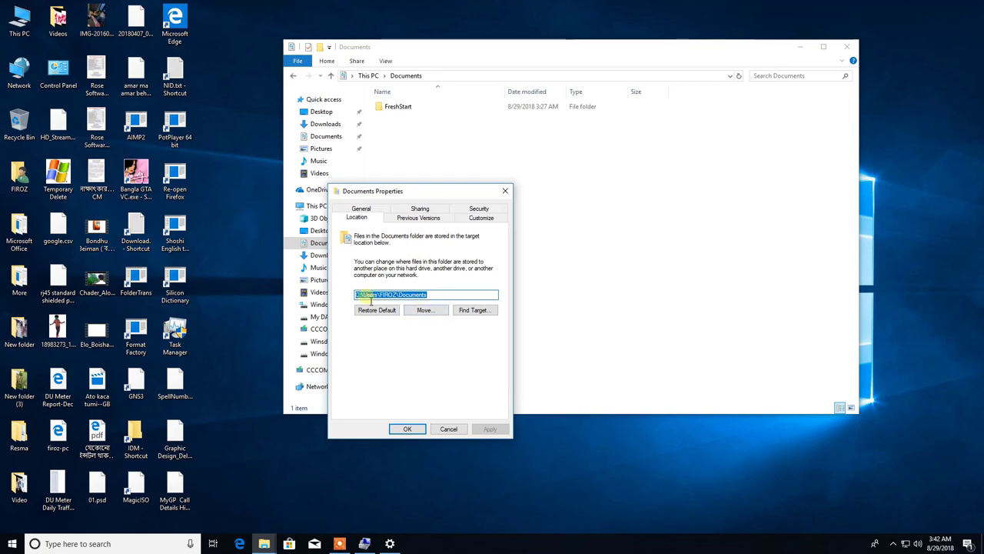
# Choose the Documents folder on My DATA (D:) as the new location for the Documents user folder
pyautogui.click(425, 310)
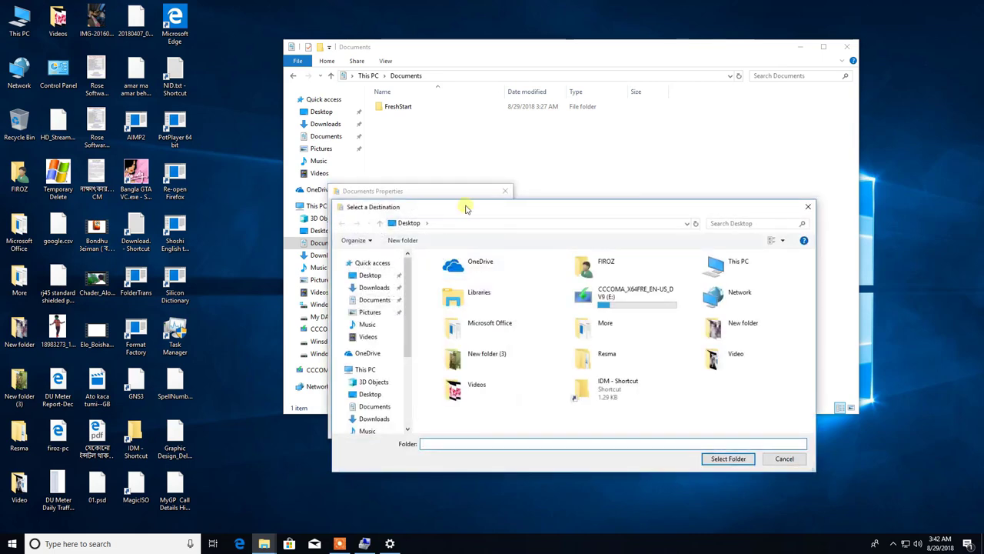
pyautogui.moveTo(465, 208); pyautogui.dragTo(362, 138)
pyautogui.moveTo(304, 227); pyautogui.dragTo(304, 285)
pyautogui.click(292, 287)
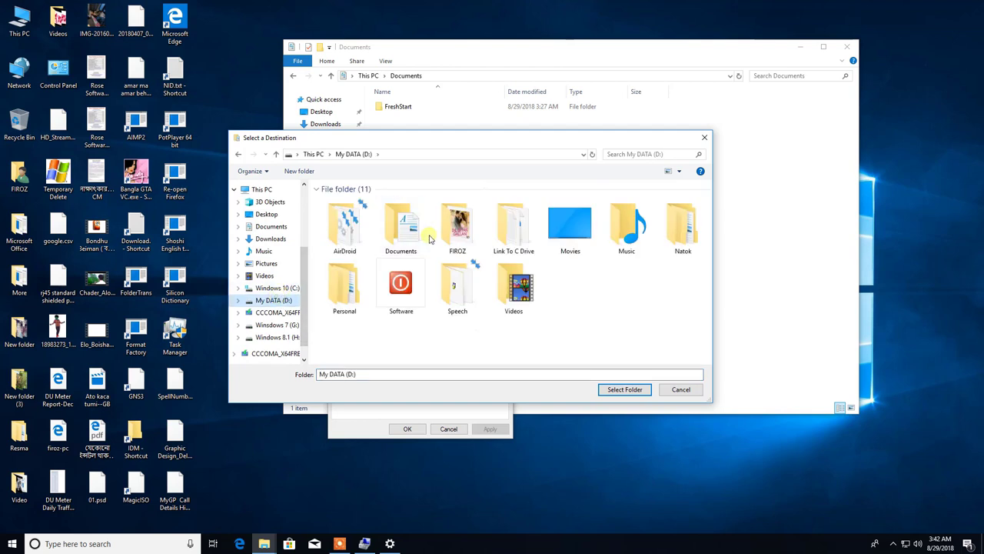
pyautogui.click(424, 235)
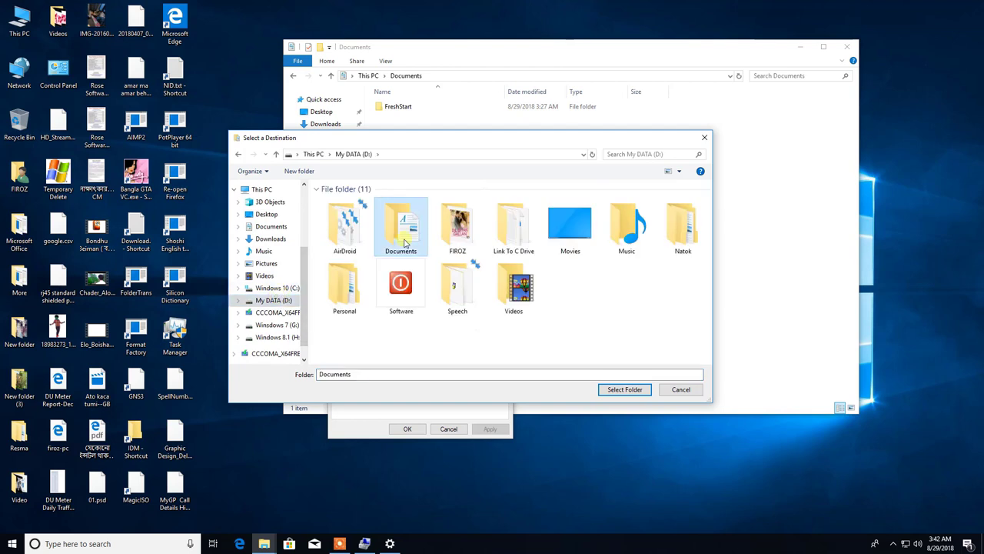
pyautogui.click(629, 390)
# Apply the new Documents location, agree to move all files, close the properties and refresh the desktop
pyautogui.click(492, 428)
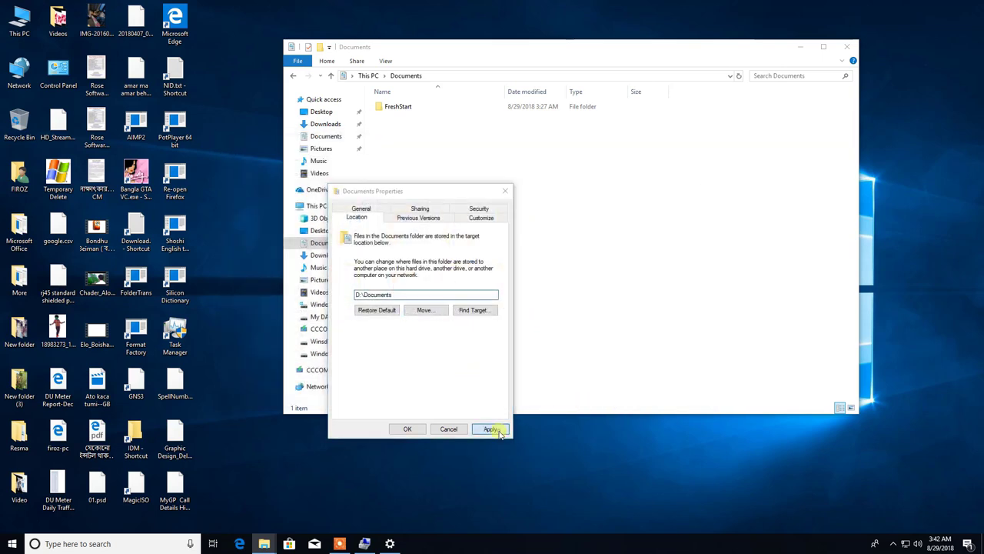
pyautogui.click(529, 290)
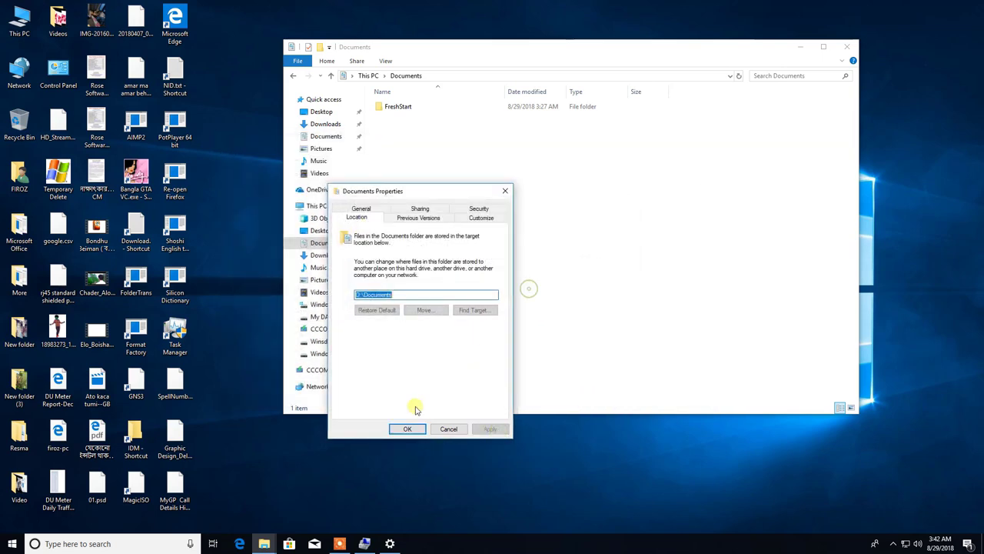
pyautogui.click(407, 428)
pyautogui.rightClick(229, 281)
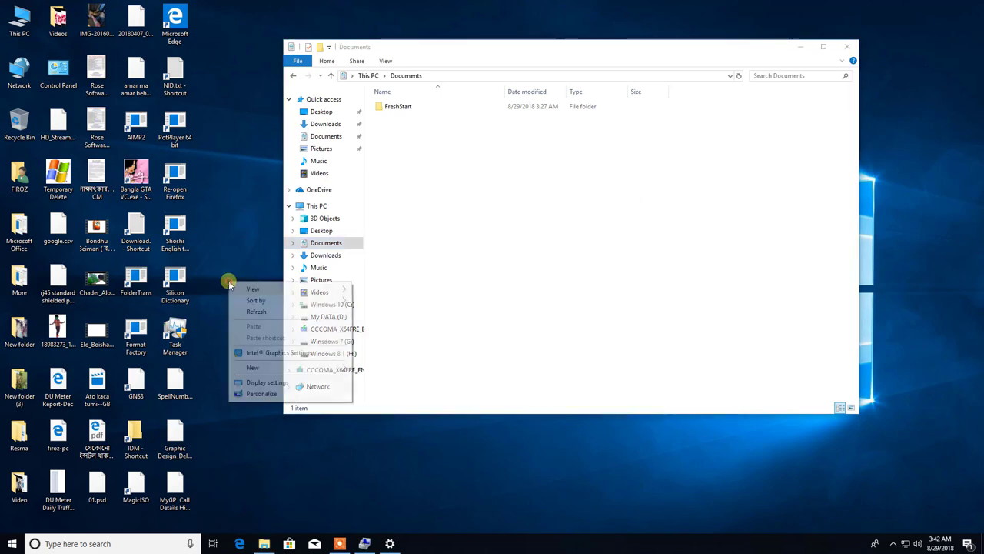
pyautogui.click(241, 311)
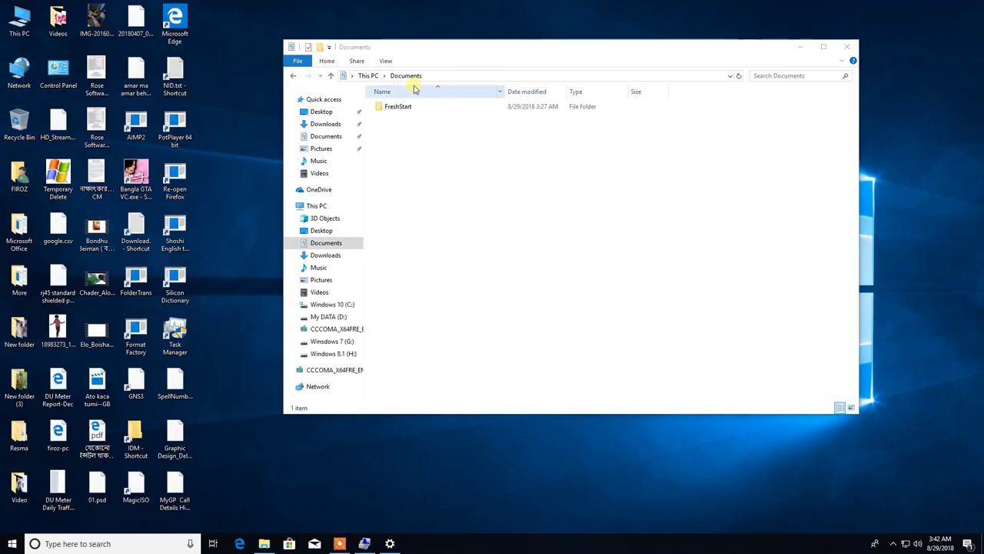
# Reopen the Documents folder under This PC and look through its contents at the new location
pyautogui.click(327, 244)
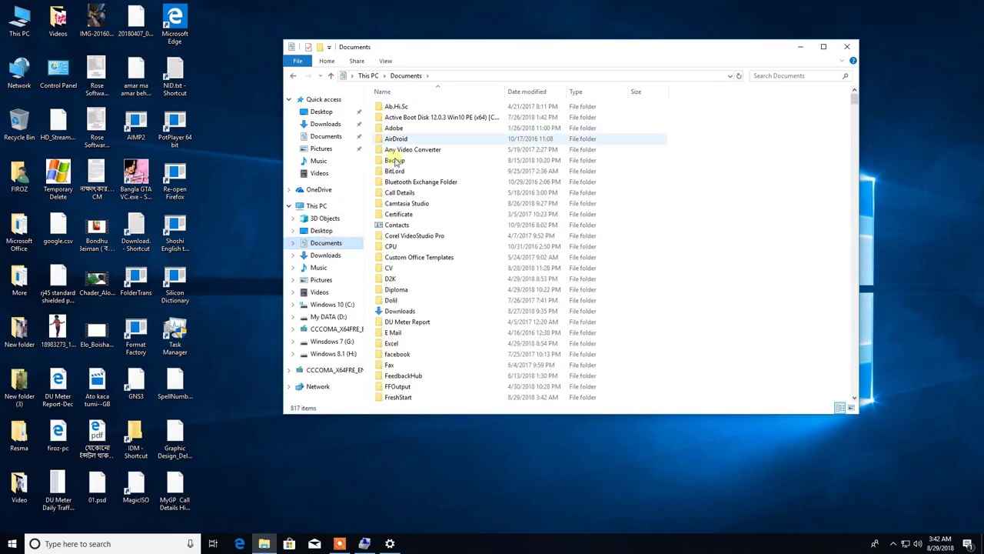
pyautogui.scroll(-3, 445, 312)
pyautogui.scroll(-7, 457, 309)
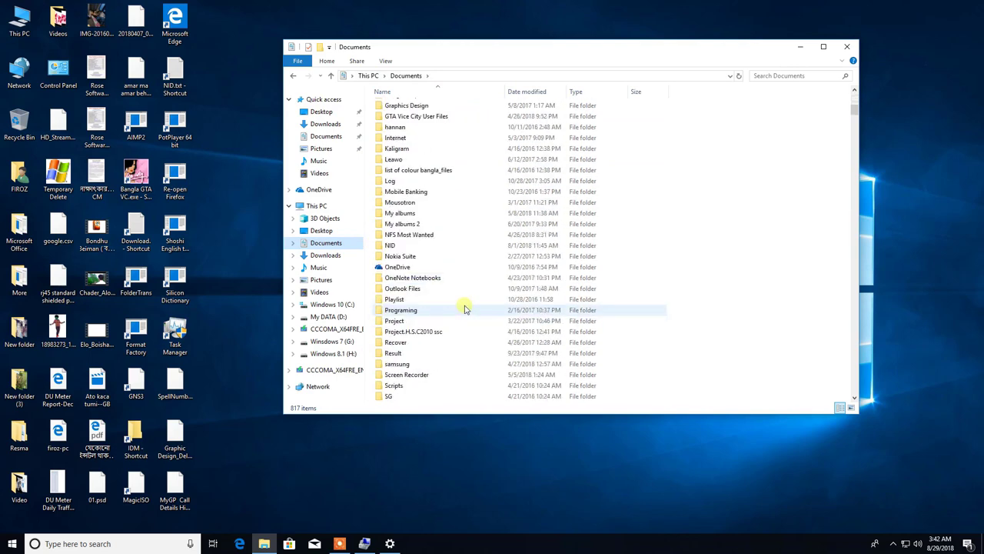
pyautogui.scroll(7, 464, 307)
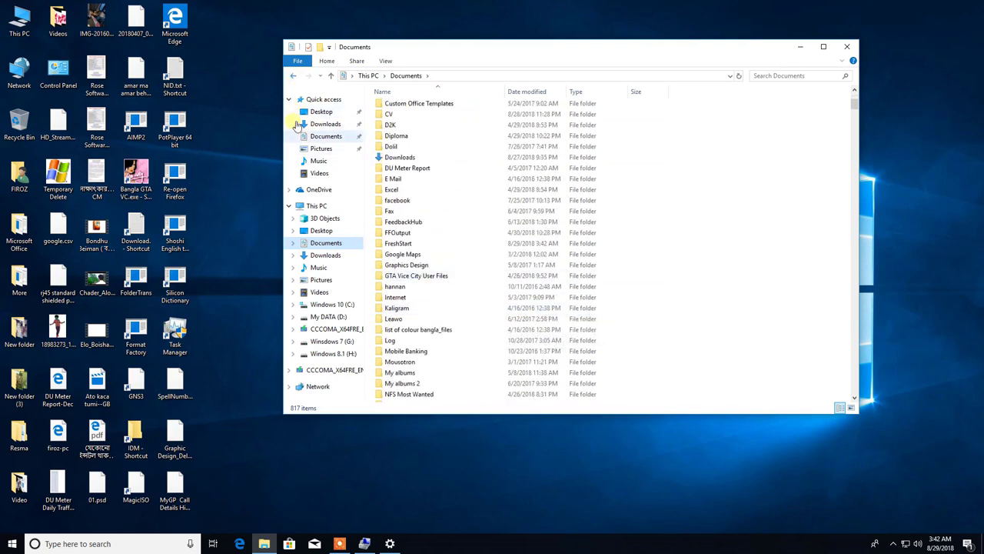
# Open the location settings in the Downloads folder's properties and move the dialog beside the desktop icons
pyautogui.click(326, 256)
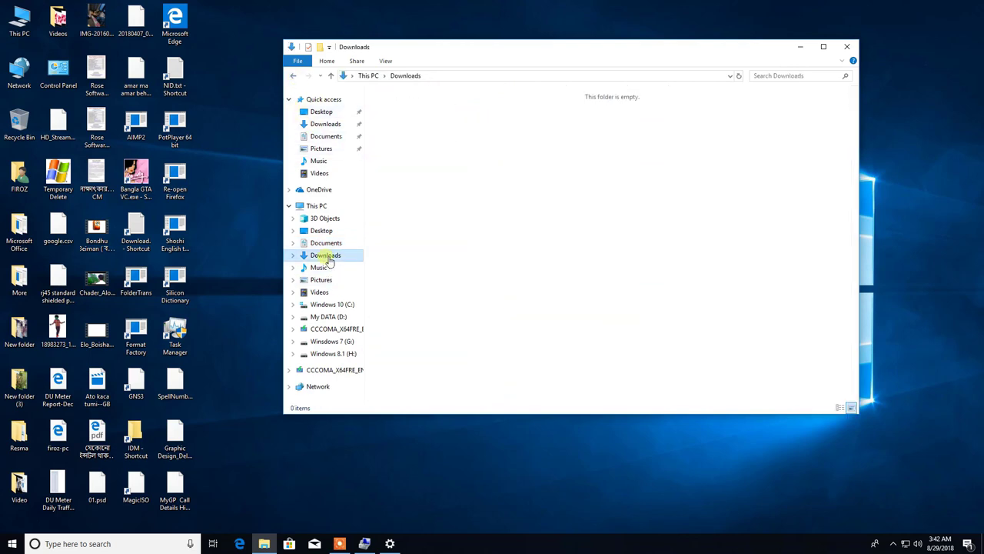
pyautogui.rightClick(329, 261)
pyautogui.click(366, 410)
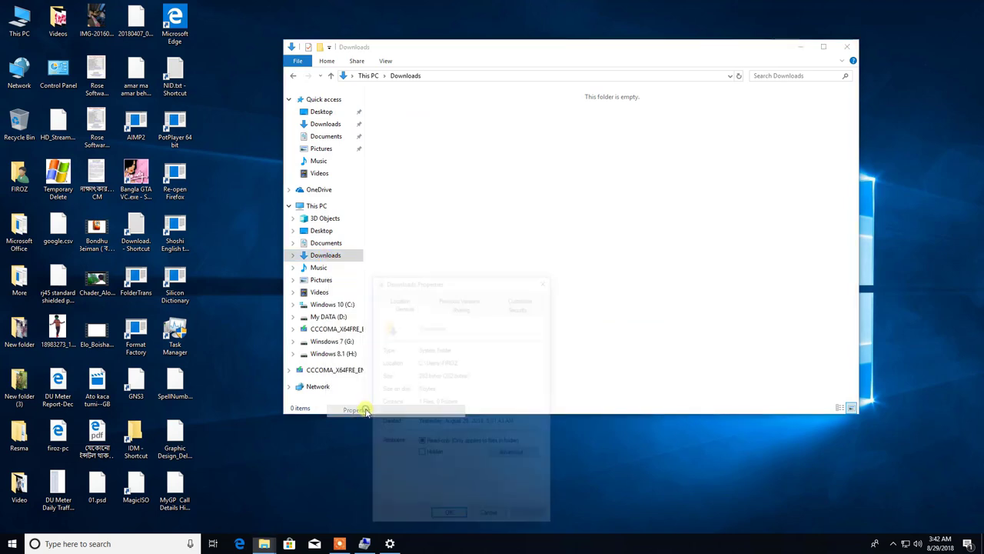
pyautogui.moveTo(455, 281); pyautogui.dragTo(311, 164)
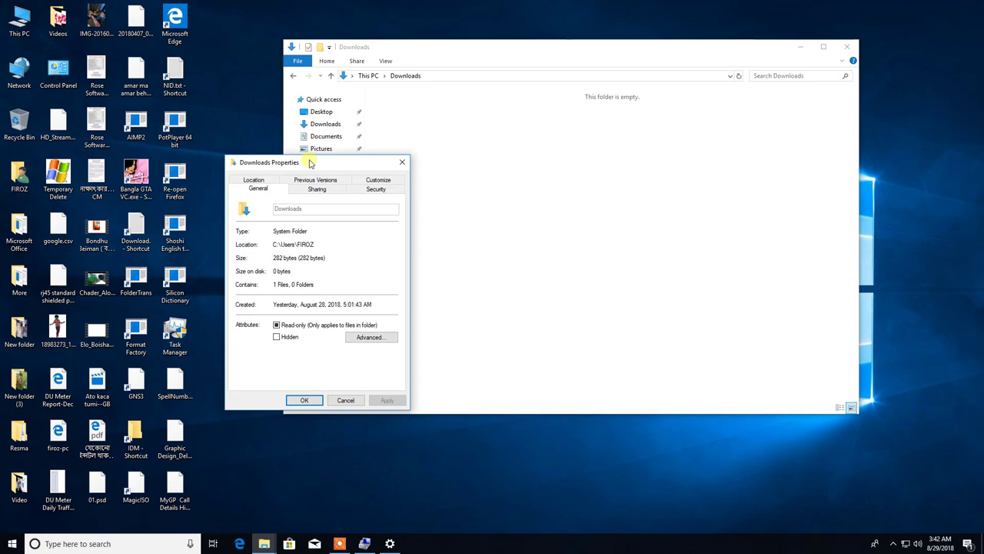
pyautogui.moveTo(302, 169); pyautogui.dragTo(291, 173)
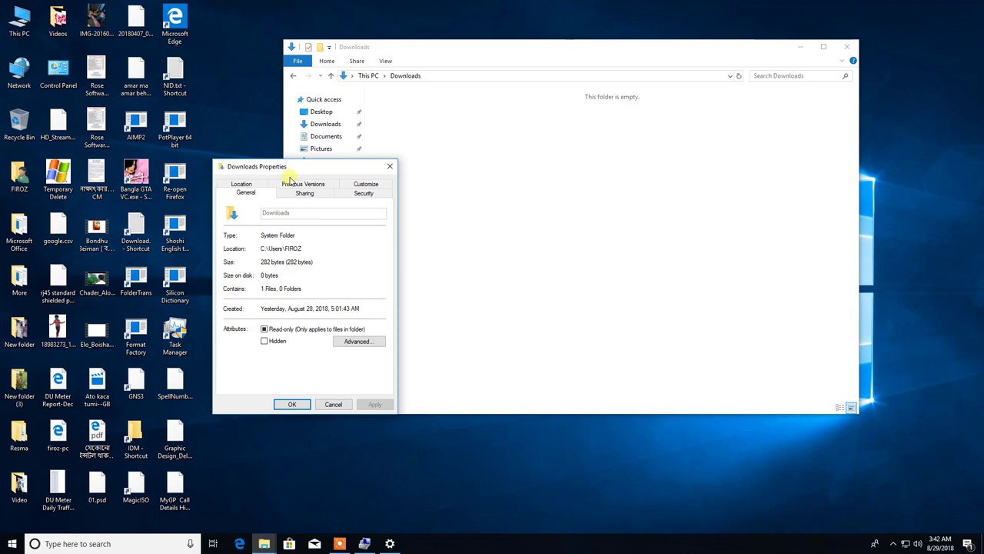
pyautogui.moveTo(290, 174); pyautogui.dragTo(285, 176)
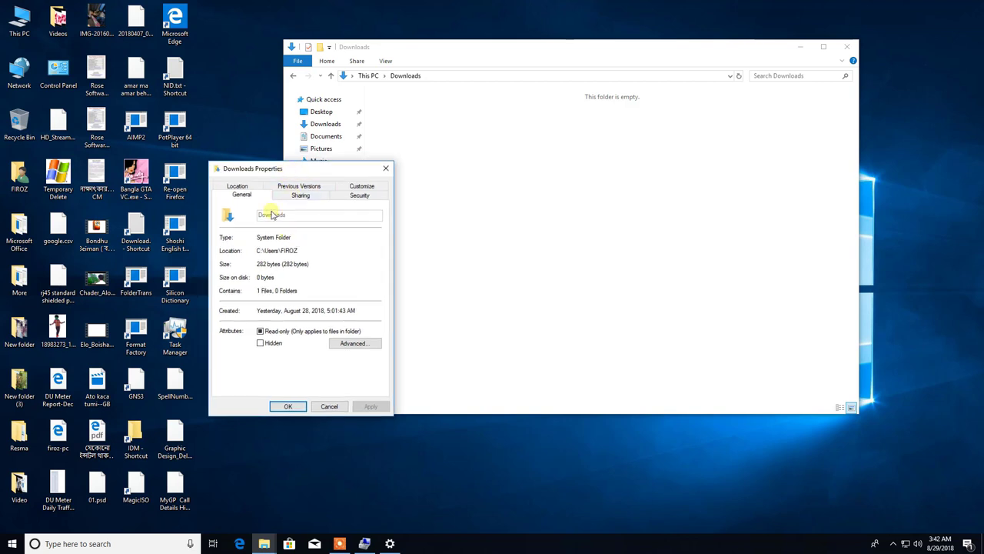
pyautogui.click(237, 187)
# Choose the Downloads folder inside Documents as the new location for the Downloads user folder
pyautogui.click(305, 289)
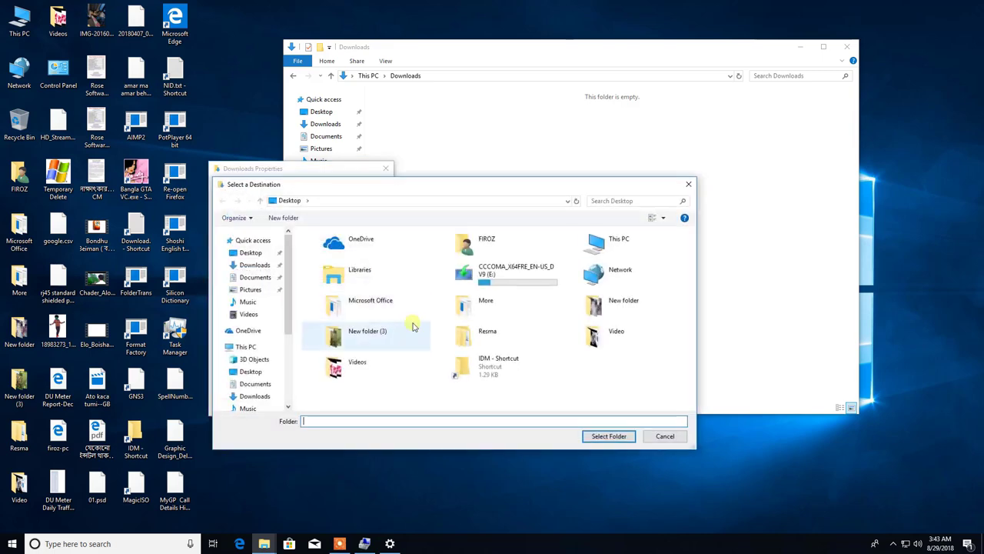
pyautogui.click(254, 384)
pyautogui.scroll(-4, 332, 373)
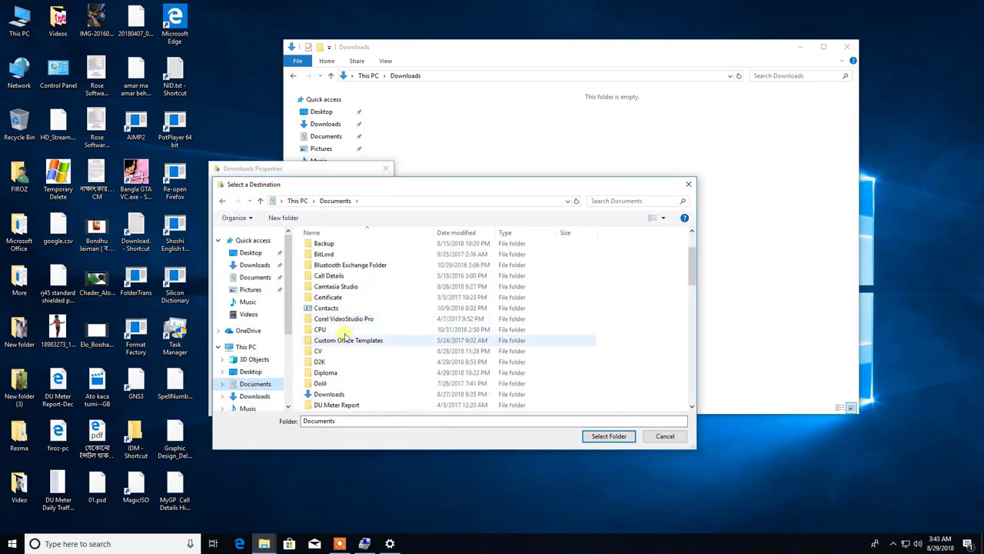
pyautogui.click(329, 329)
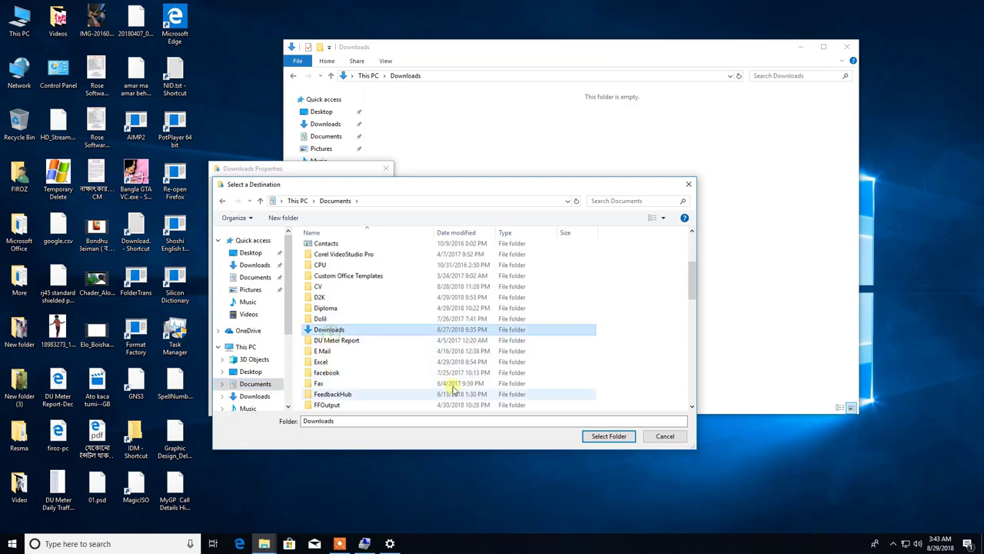
pyautogui.click(608, 436)
# Apply the new Downloads location, agree to move all files, close the properties and reload the Downloads folder
pyautogui.click(370, 405)
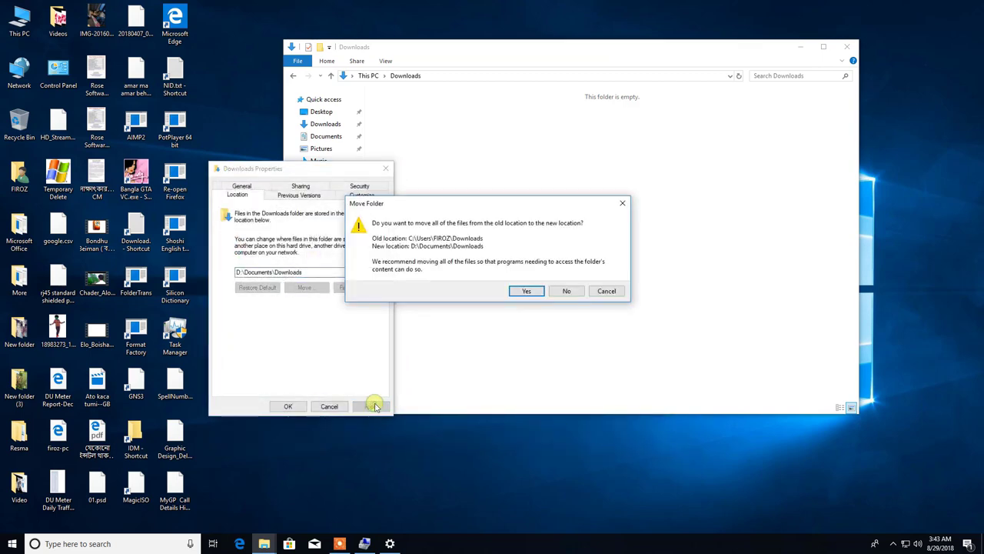
pyautogui.click(526, 290)
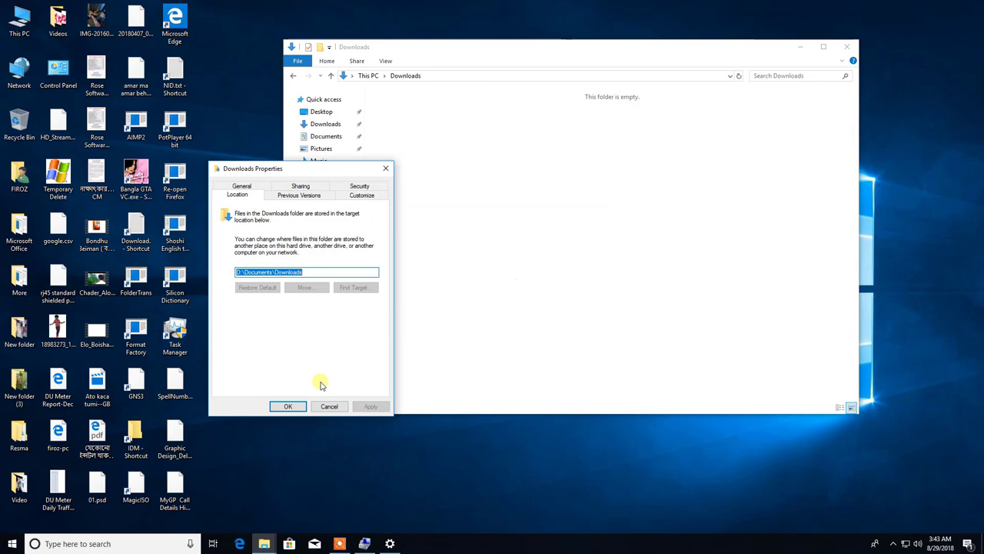
pyautogui.click(288, 406)
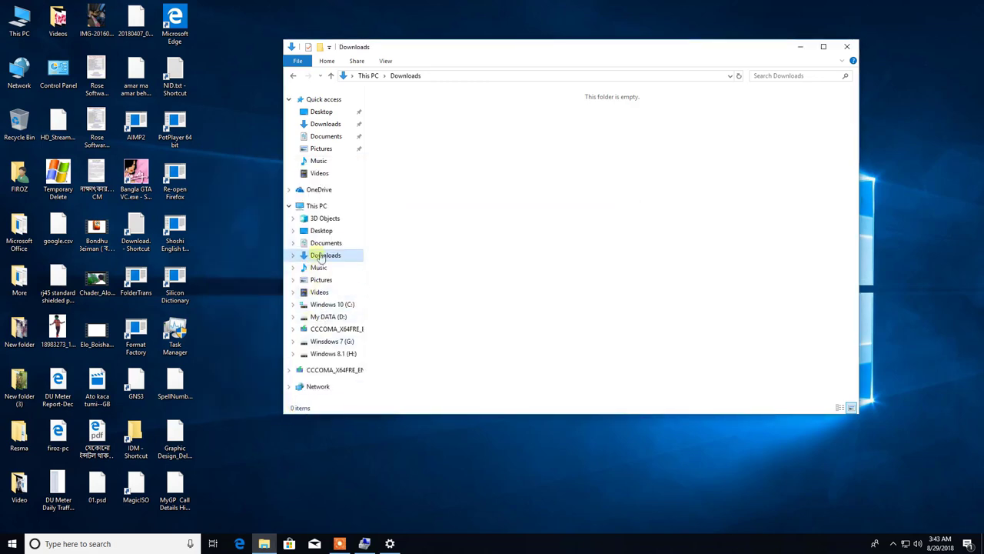
pyautogui.click(326, 255)
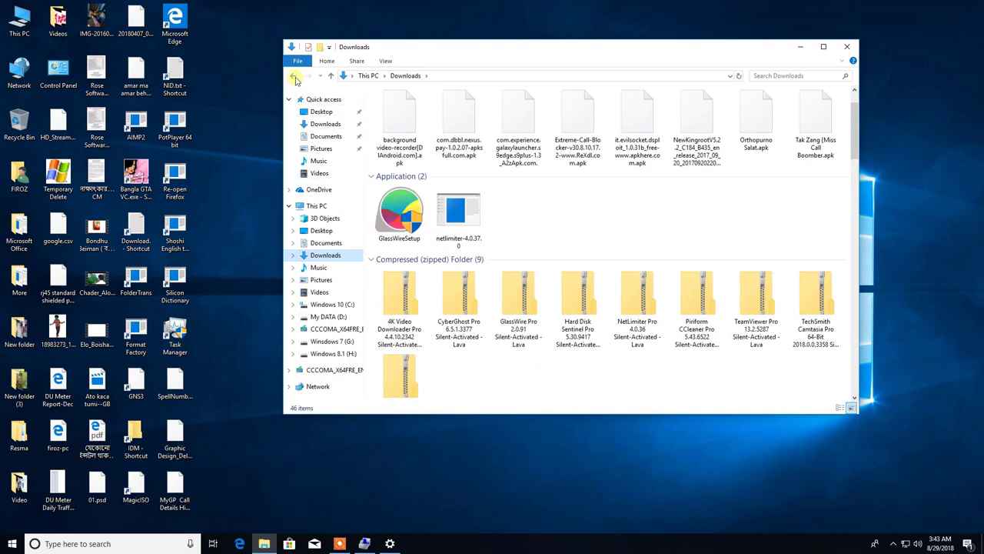
# Open the location settings in the Music folder's properties and move the dialog over the desktop icons
pyautogui.click(319, 269)
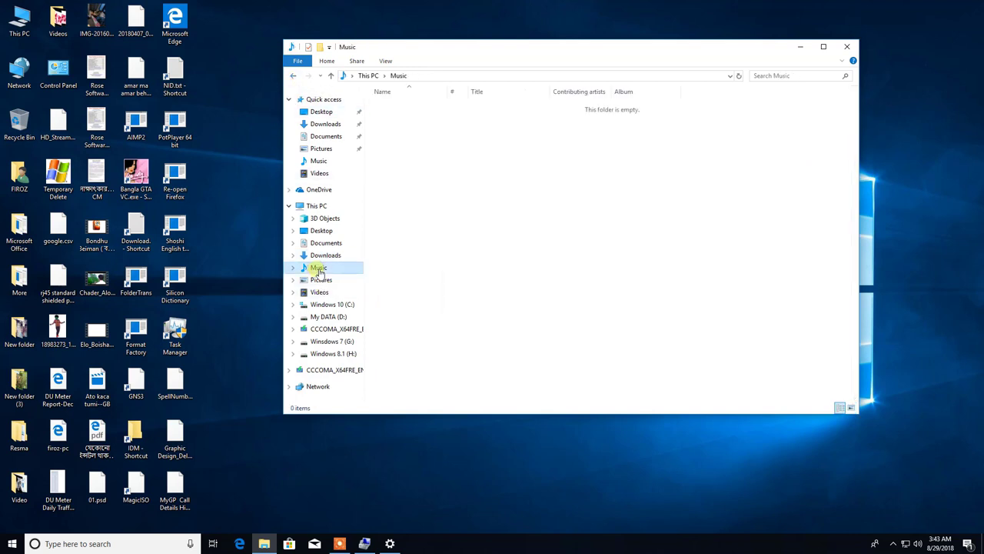
pyautogui.rightClick(319, 271)
pyautogui.click(364, 423)
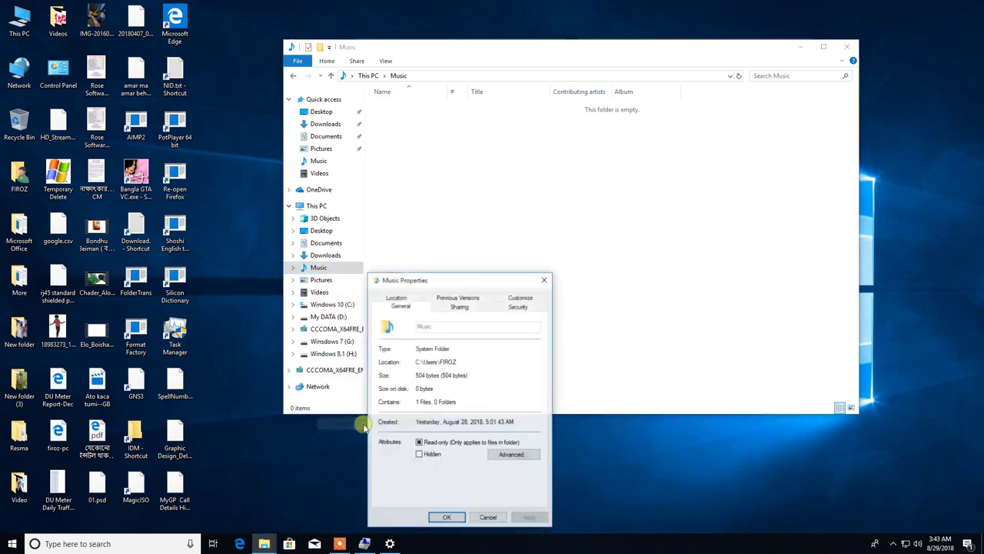
pyautogui.moveTo(430, 279); pyautogui.dragTo(240, 146)
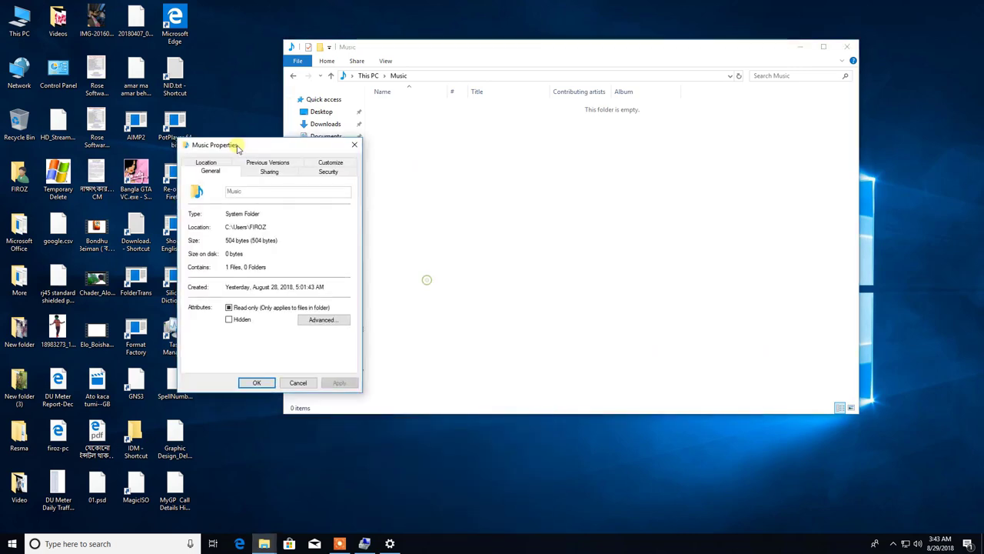
pyautogui.click(209, 162)
# Choose the Music folder on My DATA (D:) as the new location for the Music user folder
pyautogui.click(273, 264)
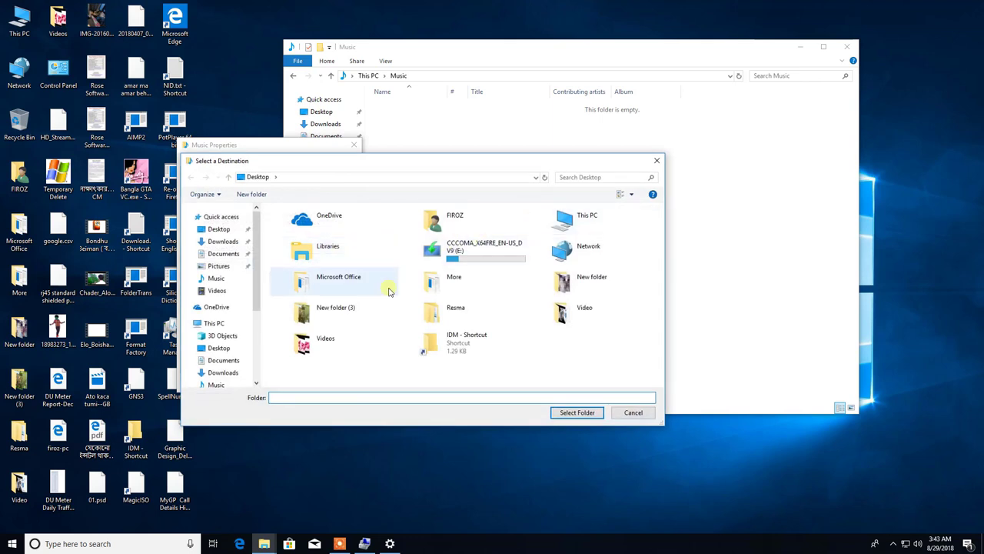
pyautogui.doubleClick(572, 220)
pyautogui.doubleClick(469, 339)
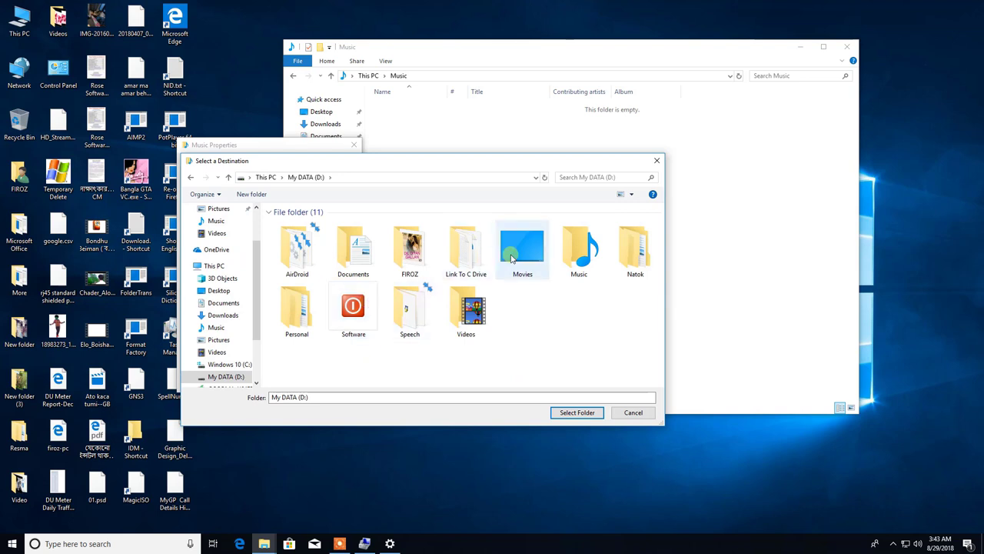
pyautogui.click(579, 248)
pyautogui.click(578, 413)
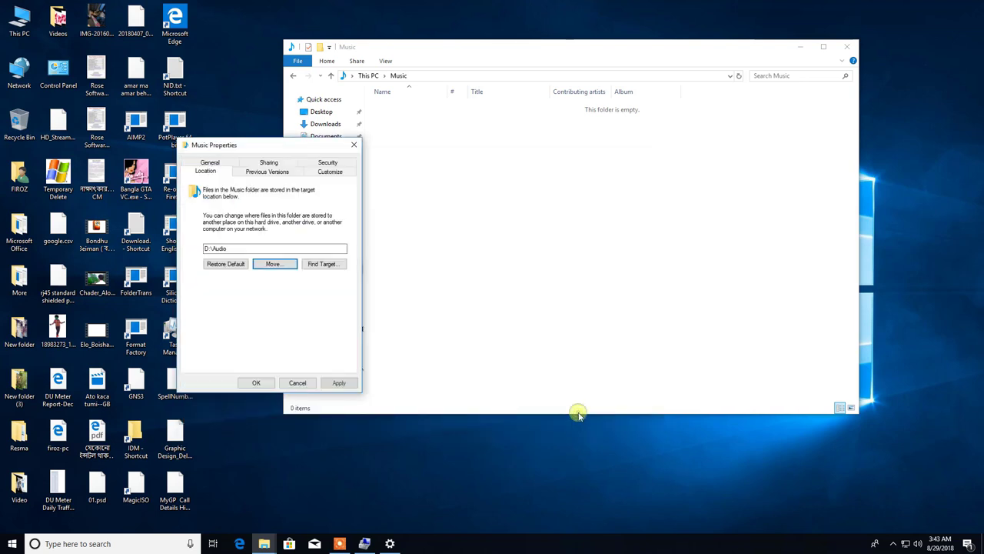
# Apply the new Music location, agree to move all files, close the properties and reload the Music folder
pyautogui.click(340, 380)
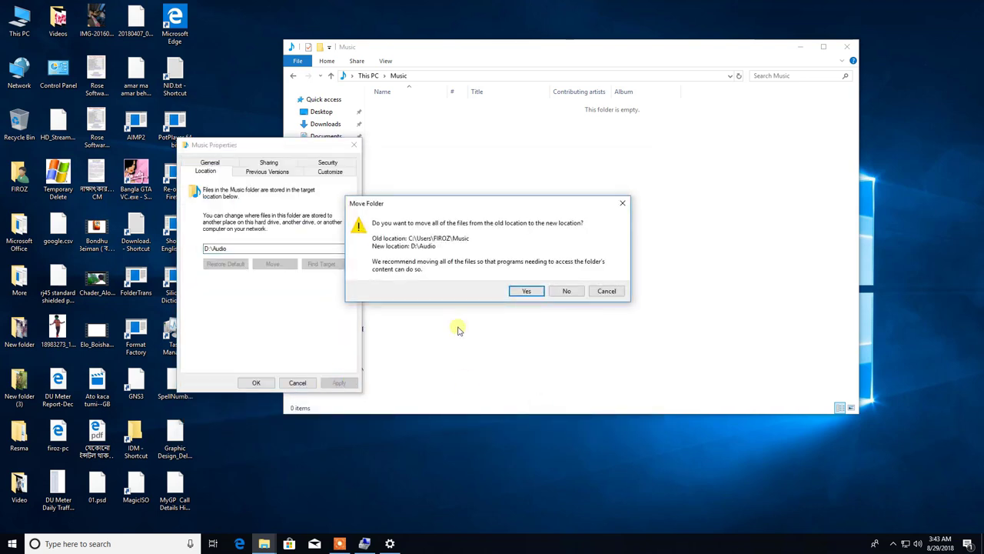
pyautogui.click(527, 291)
pyautogui.click(256, 383)
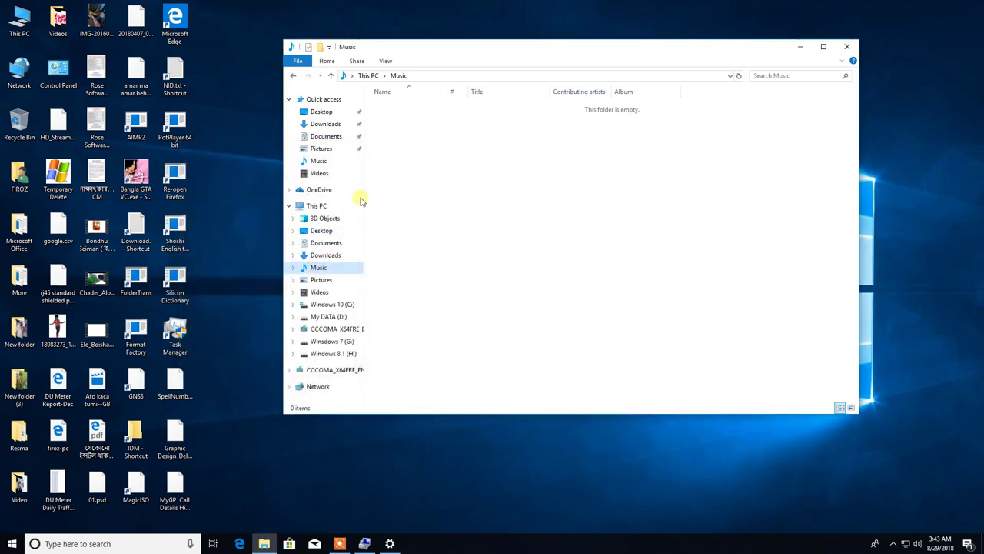
pyautogui.click(323, 267)
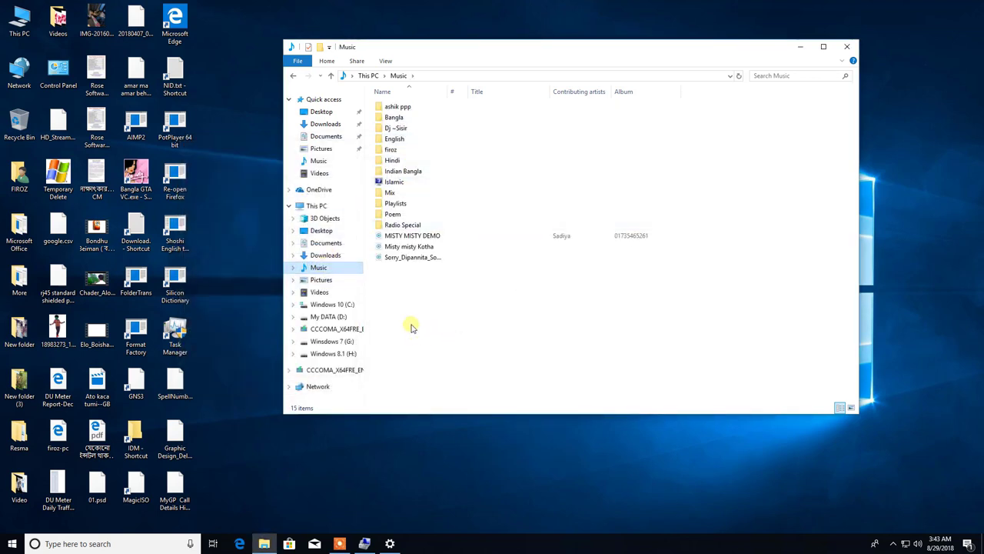
# Open the location settings in the Pictures folder's properties and move the dialog over the desktop icons
pyautogui.click(322, 281)
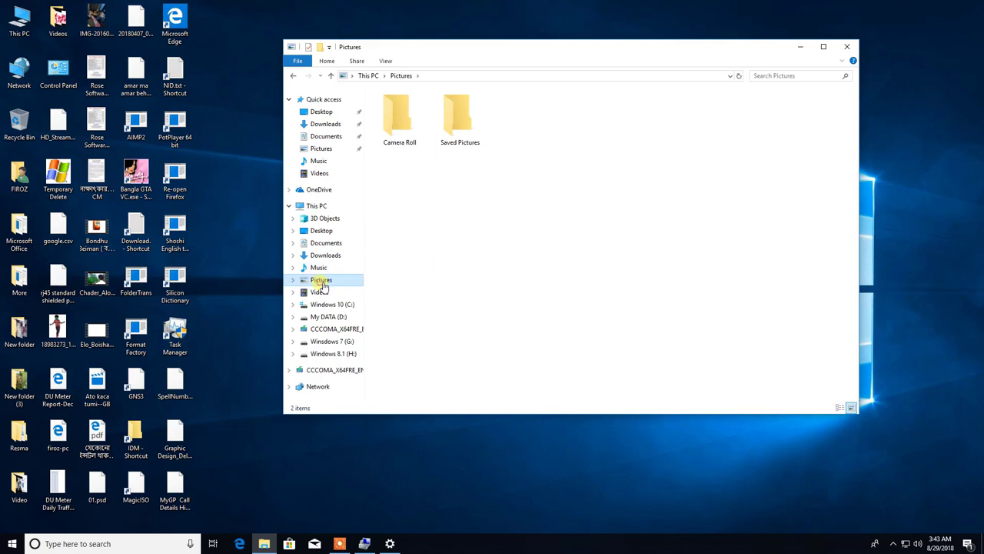
pyautogui.rightClick(322, 284)
pyautogui.click(374, 436)
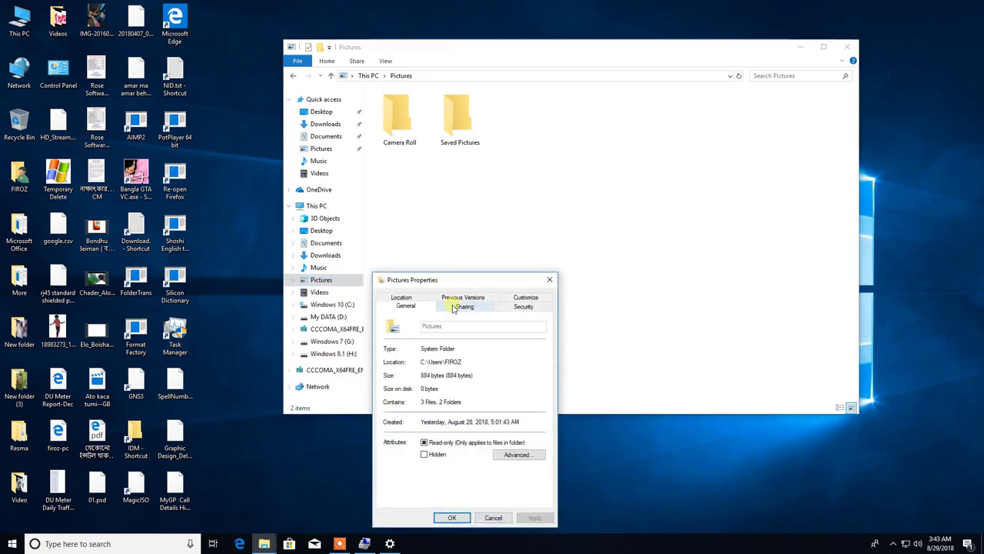
pyautogui.click(412, 298)
pyautogui.moveTo(432, 279); pyautogui.dragTo(262, 166)
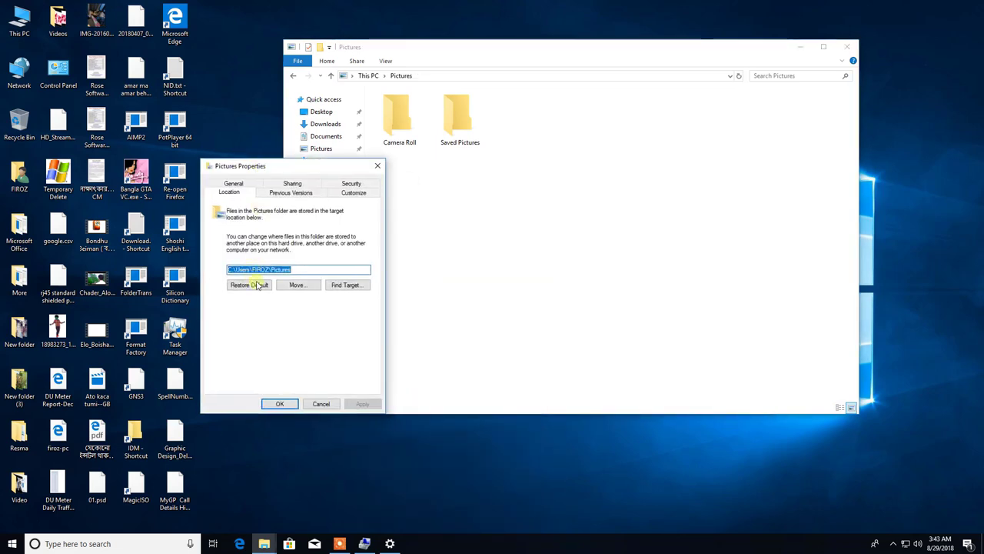
# Choose the Pictures folder inside Software on My DATA (D:) as the new location for the Pictures user folder
pyautogui.click(294, 285)
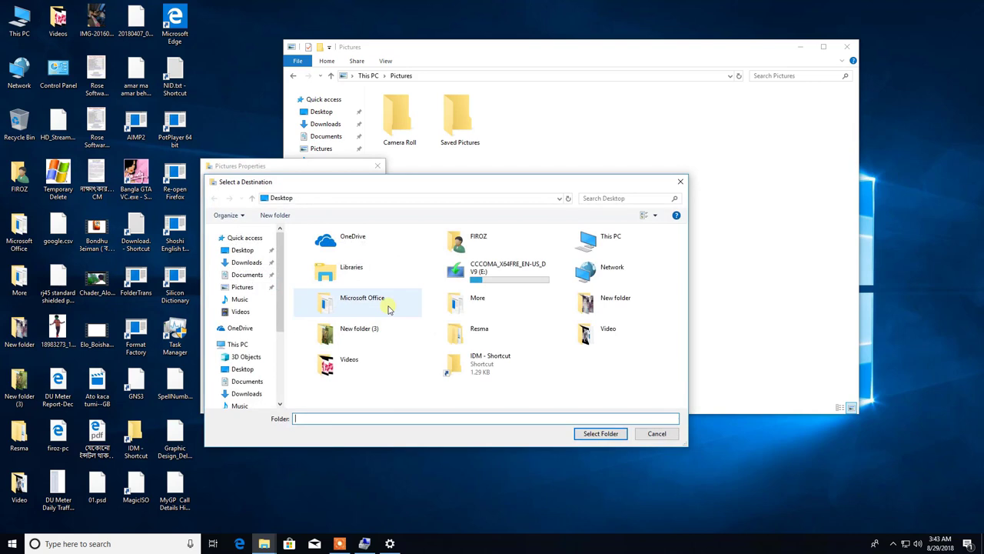
pyautogui.doubleClick(591, 244)
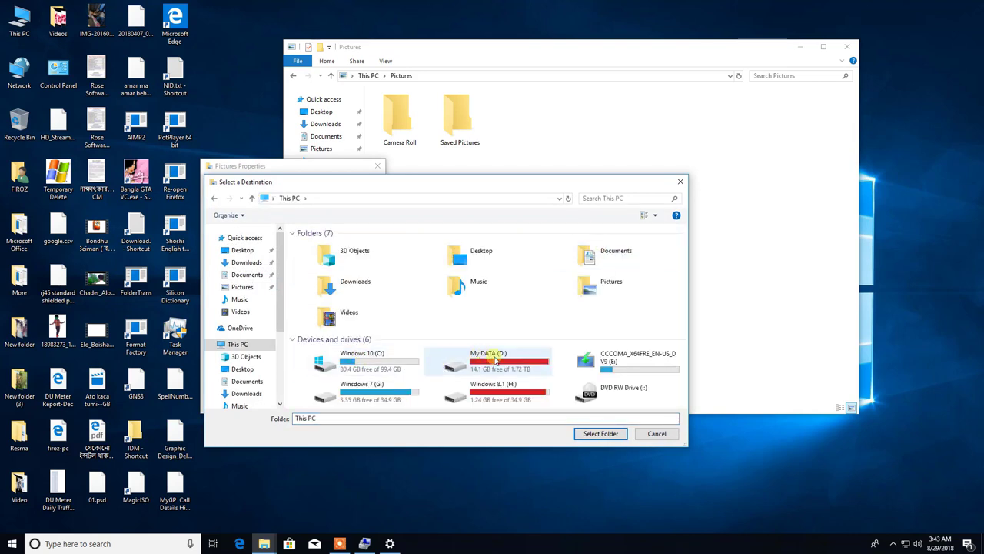
pyautogui.doubleClick(496, 359)
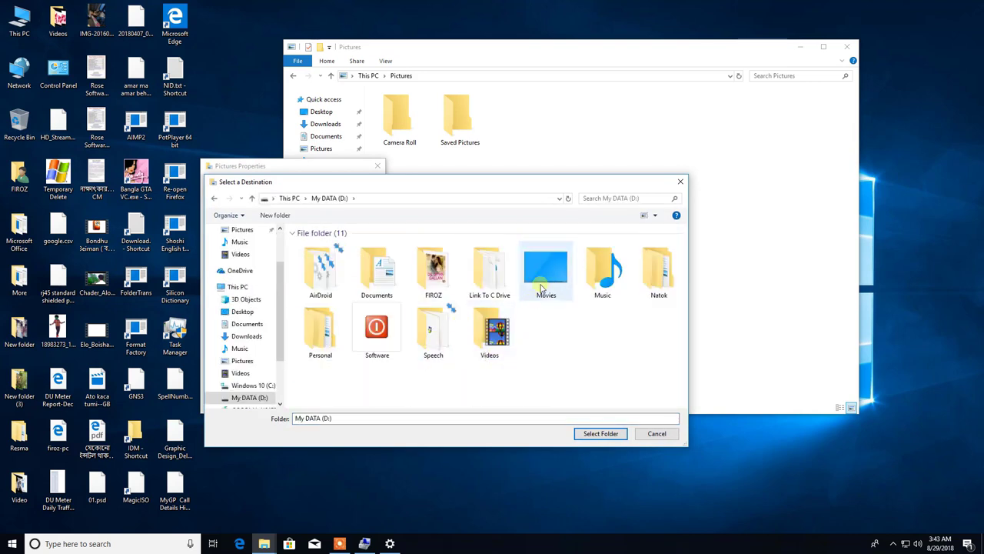
pyautogui.doubleClick(362, 336)
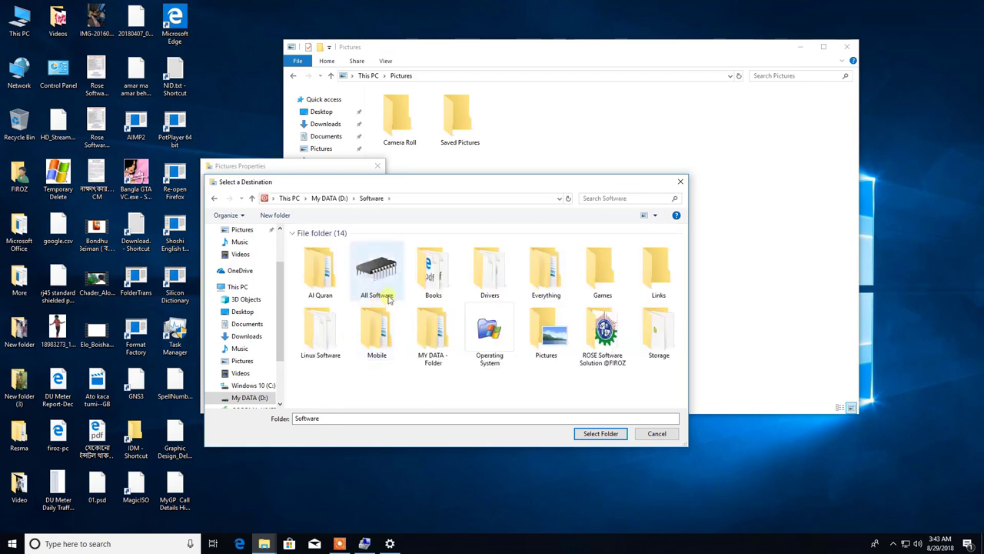
pyautogui.click(546, 334)
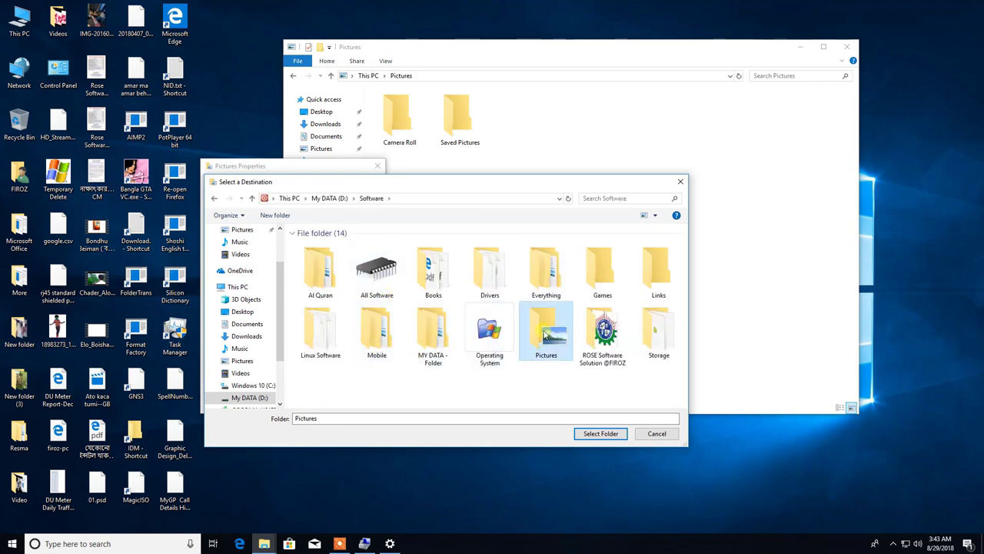
pyautogui.click(599, 434)
# Apply the new Pictures location, agree to move all files and close the properties
pyautogui.click(361, 404)
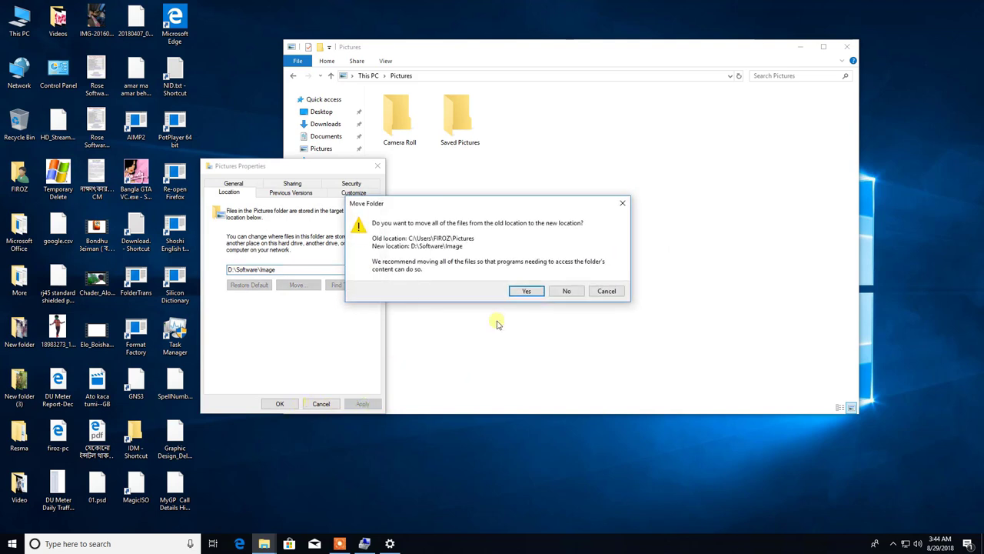
pyautogui.click(529, 289)
pyautogui.click(281, 402)
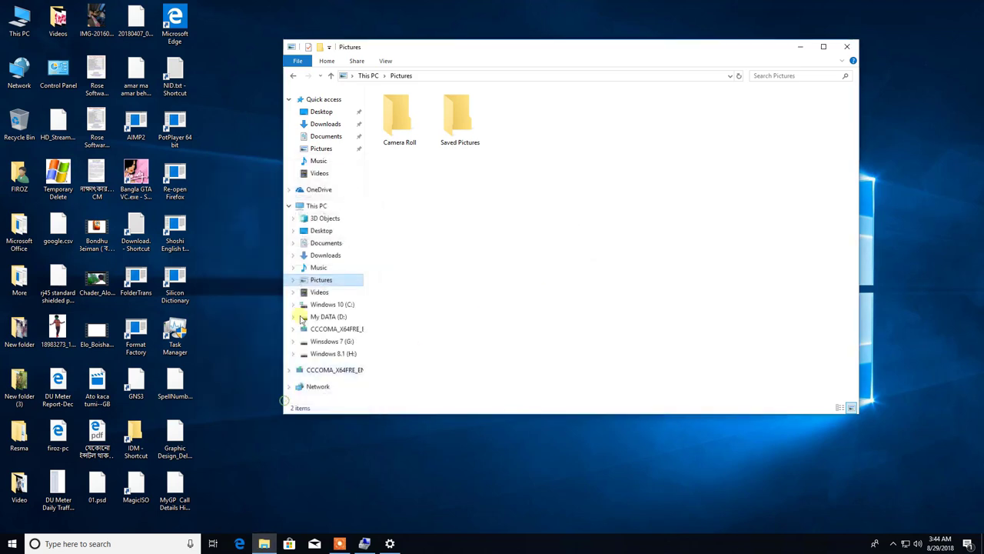
# Open the location settings in the Videos folder's properties
pyautogui.click(319, 293)
pyautogui.rightClick(320, 295)
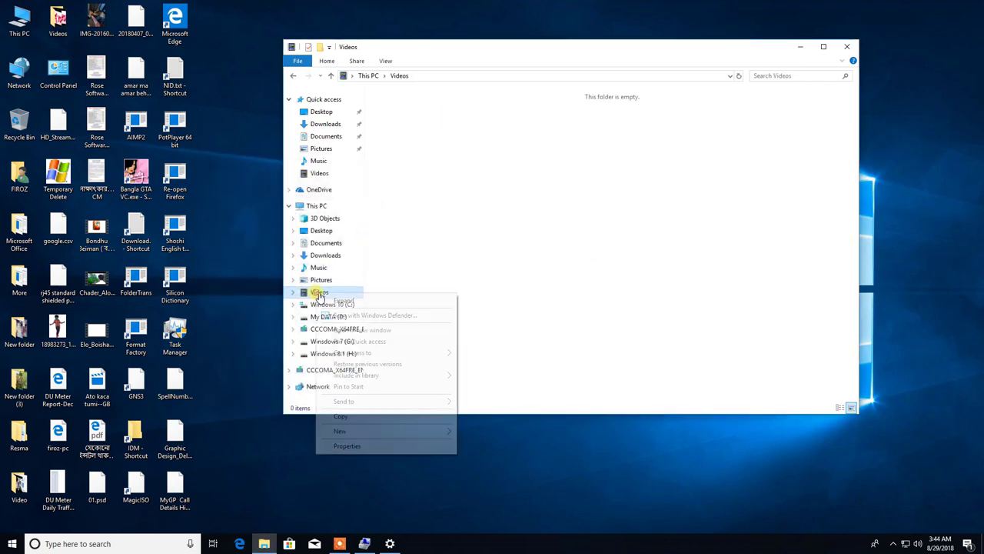
pyautogui.click(366, 445)
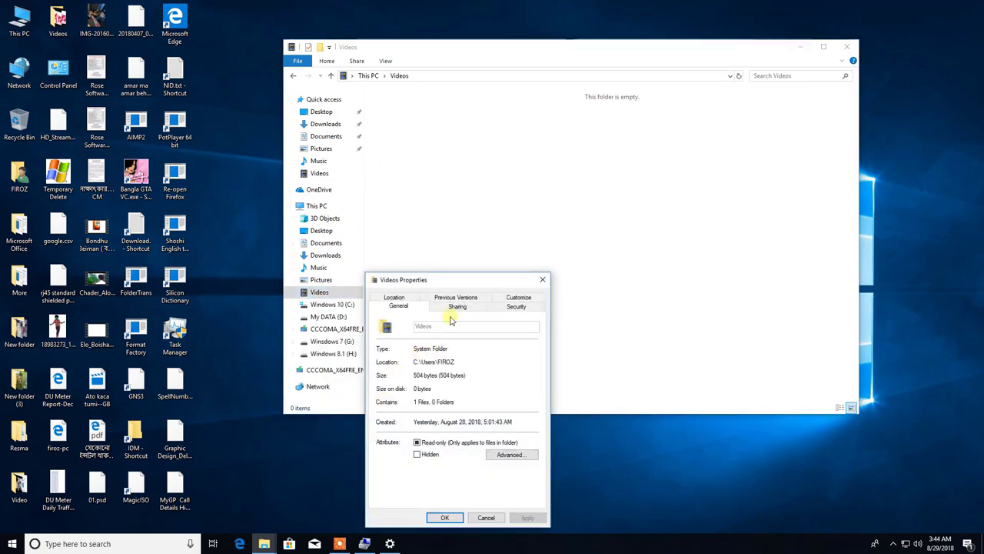
pyautogui.click(393, 297)
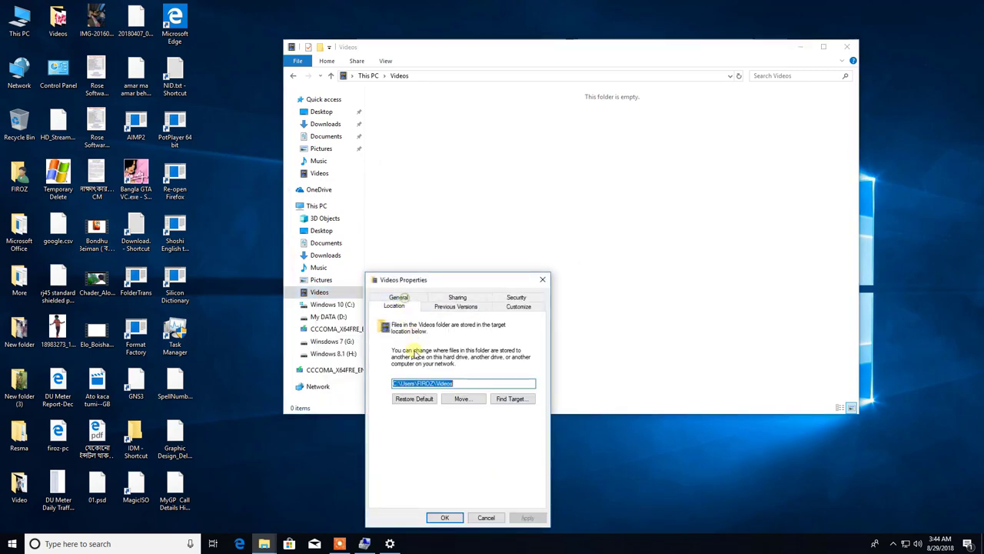
# Choose the Videos folder on My DATA (D:) as the new location for the Videos user folder
pyautogui.click(464, 399)
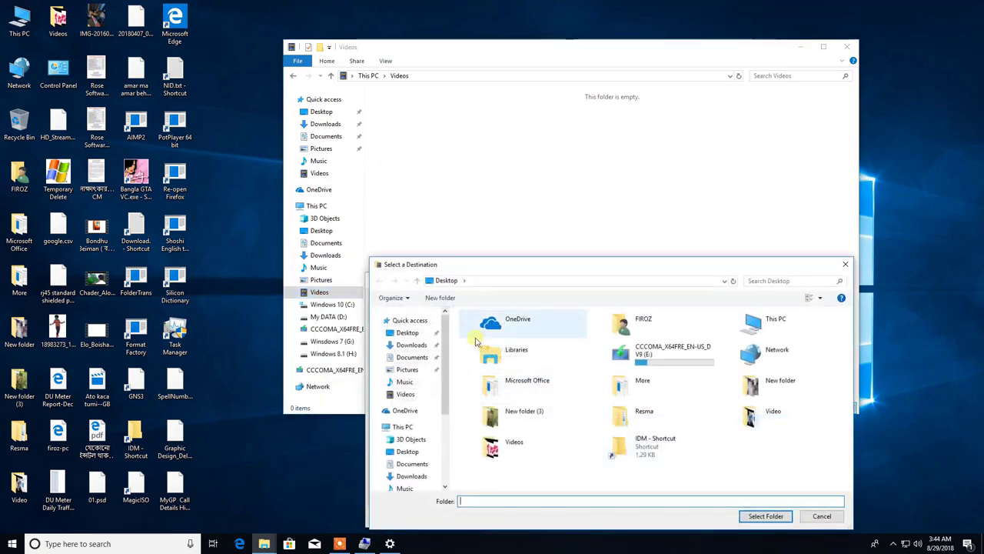
pyautogui.doubleClick(752, 325)
pyautogui.doubleClick(649, 434)
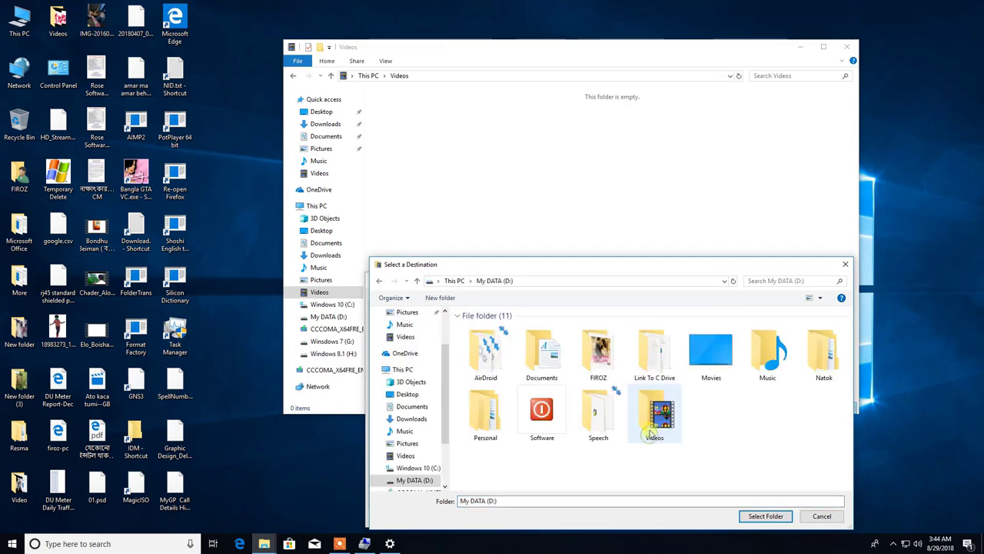
pyautogui.click(657, 422)
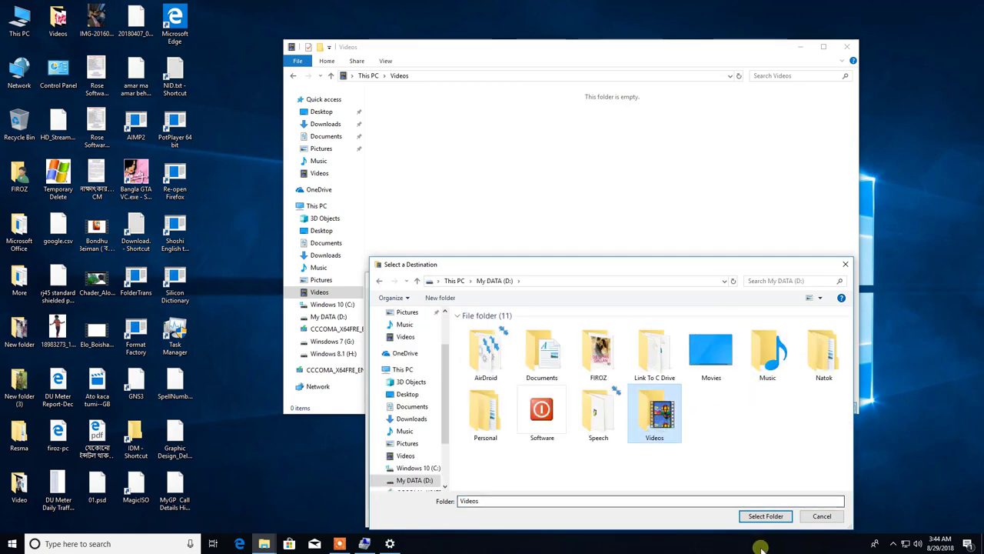
pyautogui.click(765, 516)
# Apply the new Videos location, agree to move all files and close the properties
pyautogui.click(527, 517)
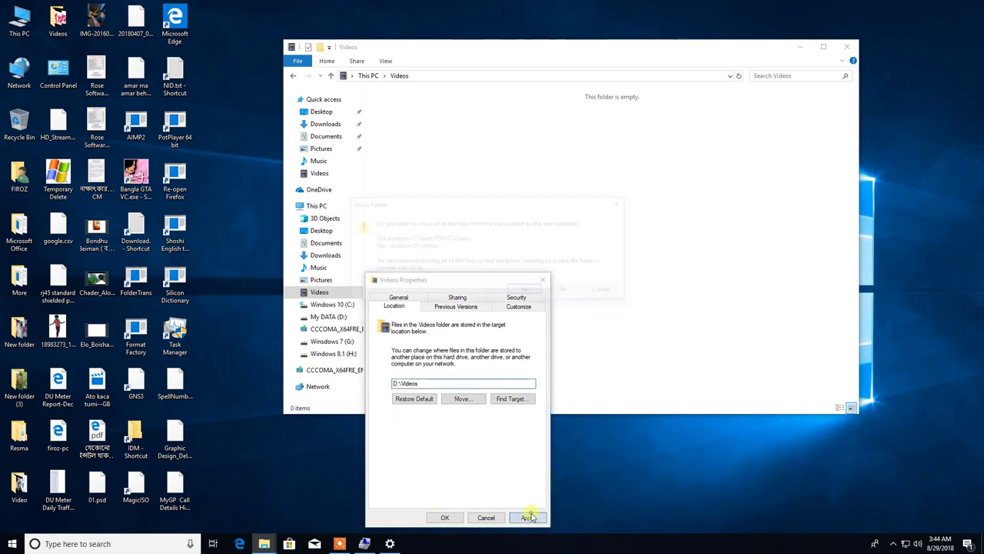
pyautogui.click(527, 290)
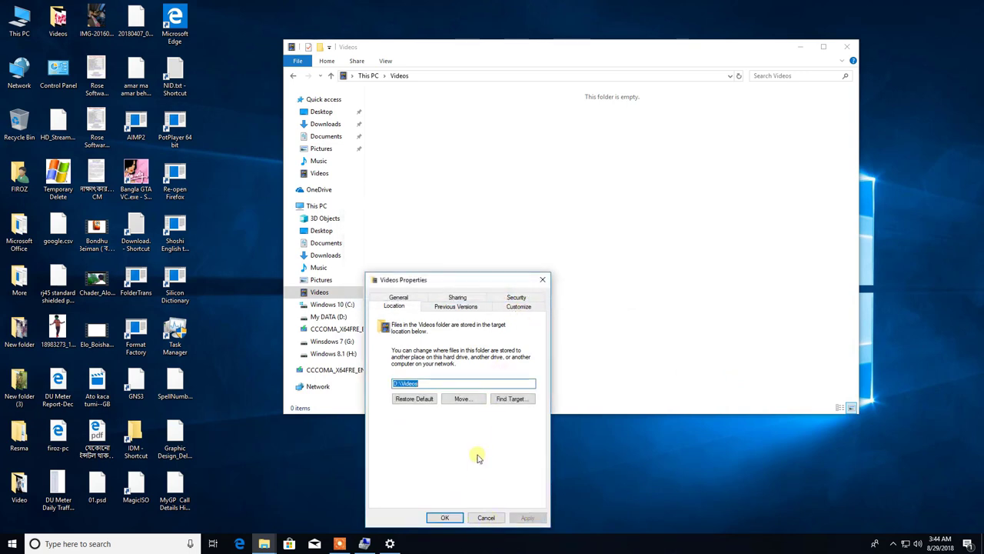
pyautogui.click(459, 517)
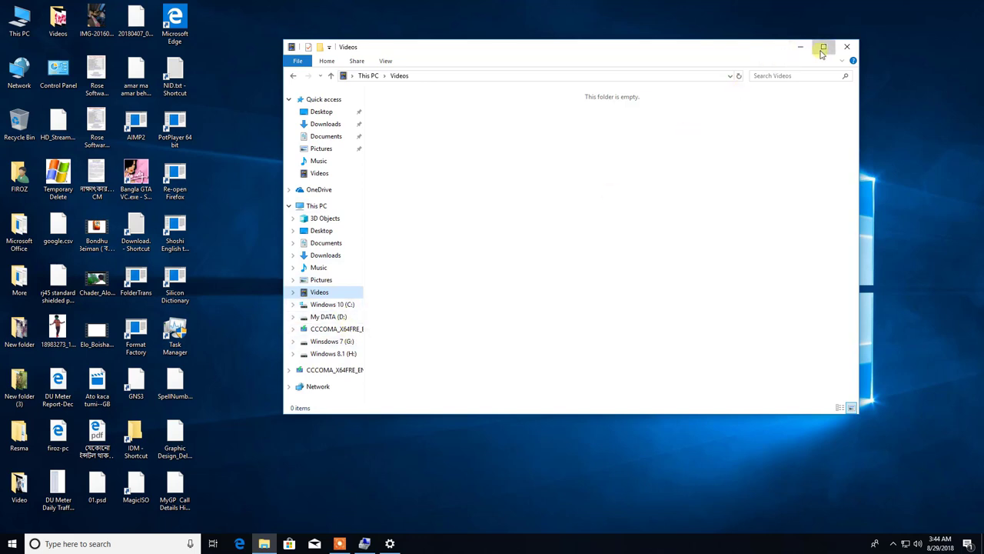
# Maximize and close the Videos folder window, and refresh the desktop
pyautogui.click(822, 50)
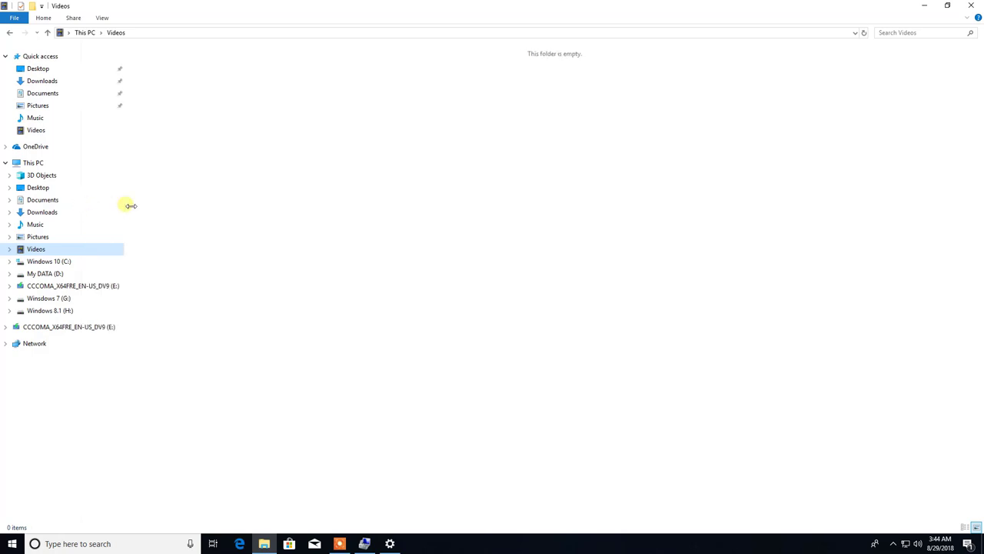
pyautogui.click(971, 5)
pyautogui.rightClick(264, 171)
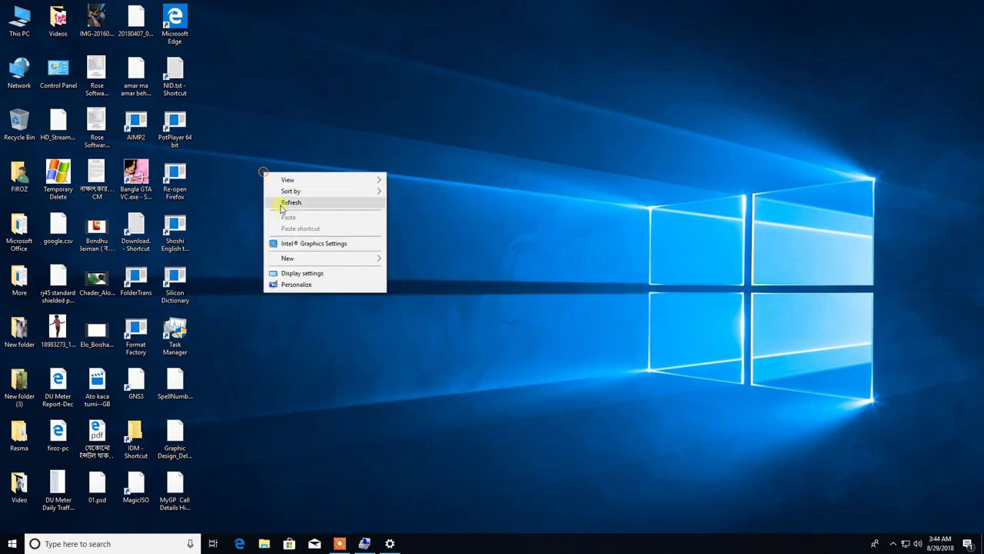
pyautogui.click(286, 203)
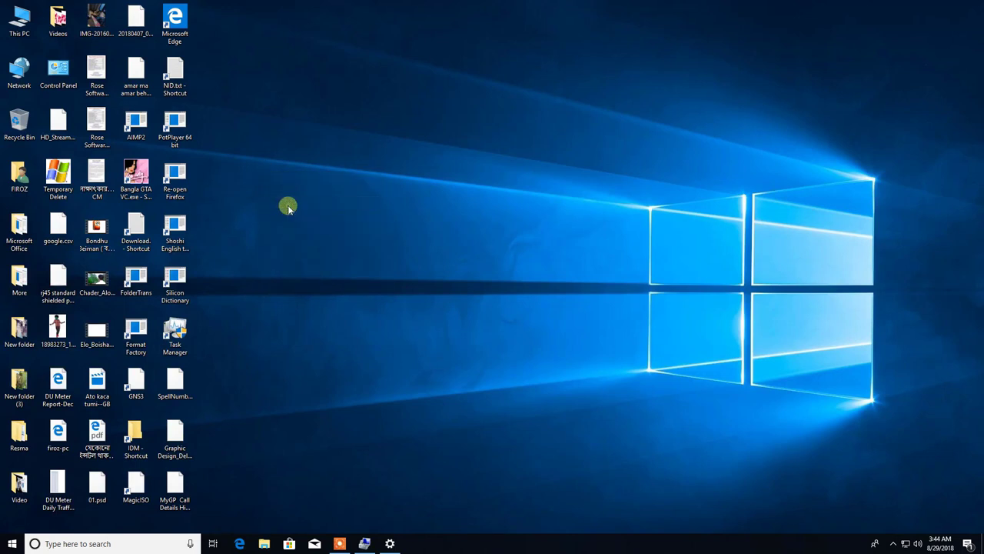
# Open This PC and look at the format options for My DATA (D:), closing them without formatting
pyautogui.doubleClick(25, 40)
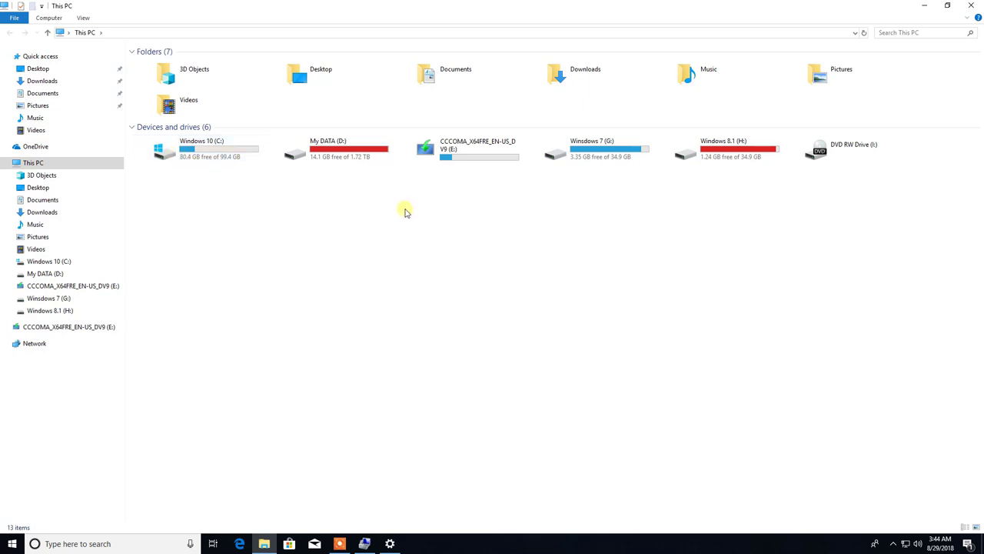
pyautogui.rightClick(341, 153)
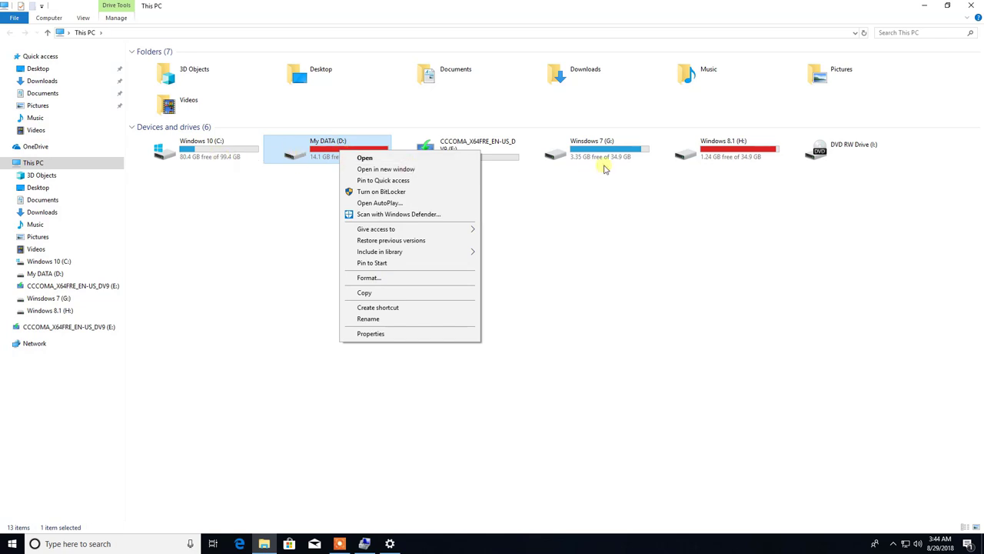
pyautogui.click(389, 281)
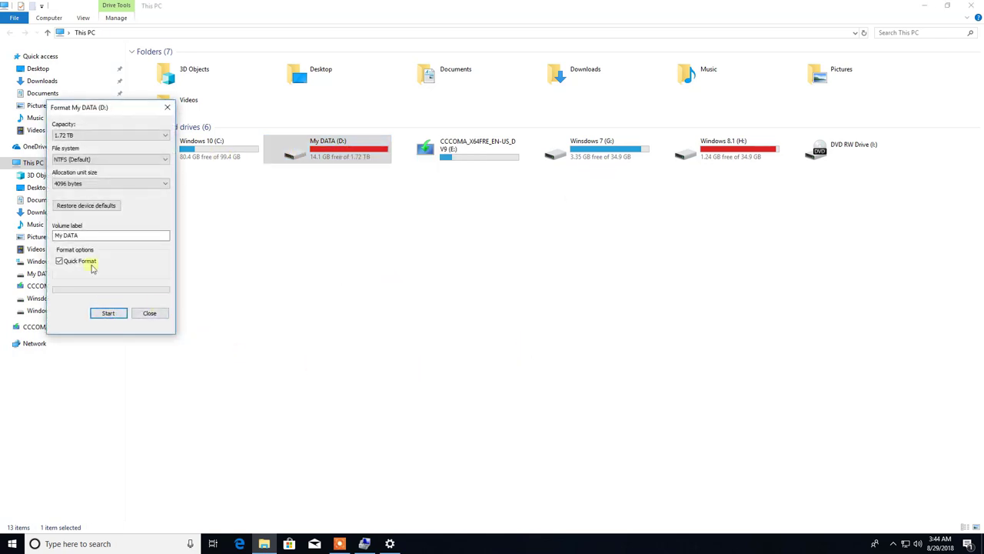
pyautogui.click(157, 315)
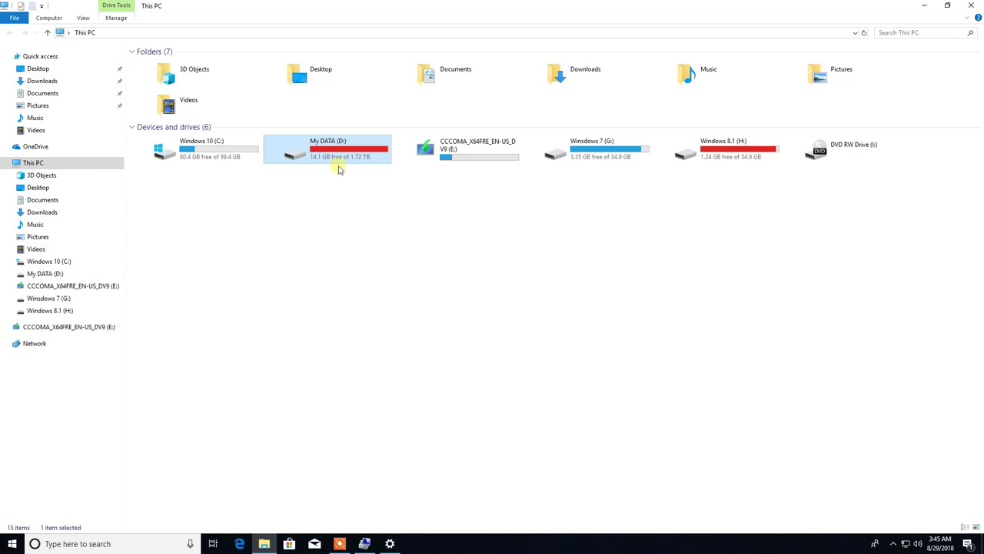
# Create a simple volume with drive letter F in Disk 0's unallocated space using the default settings, and close Computer Management
pyautogui.click(364, 544)
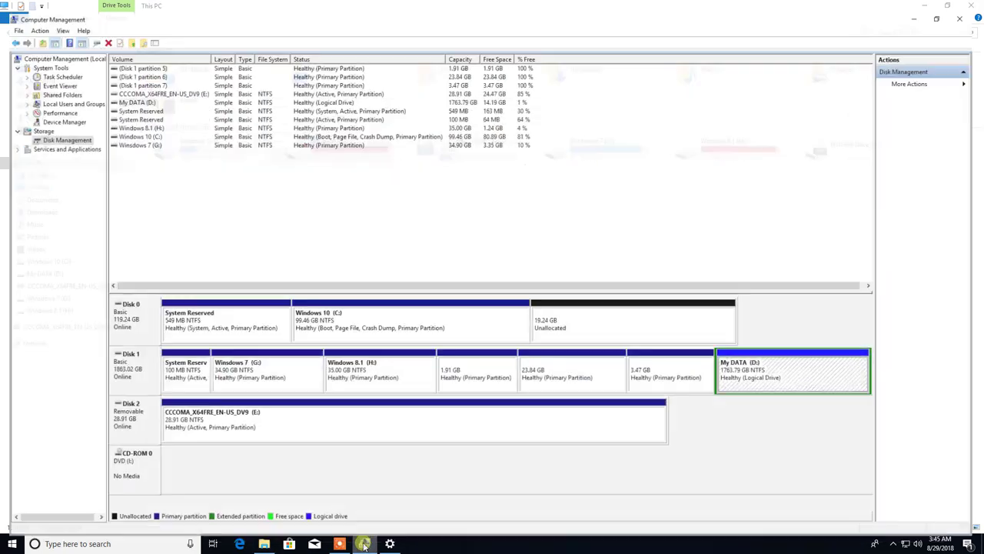
pyautogui.rightClick(615, 310)
pyautogui.click(658, 319)
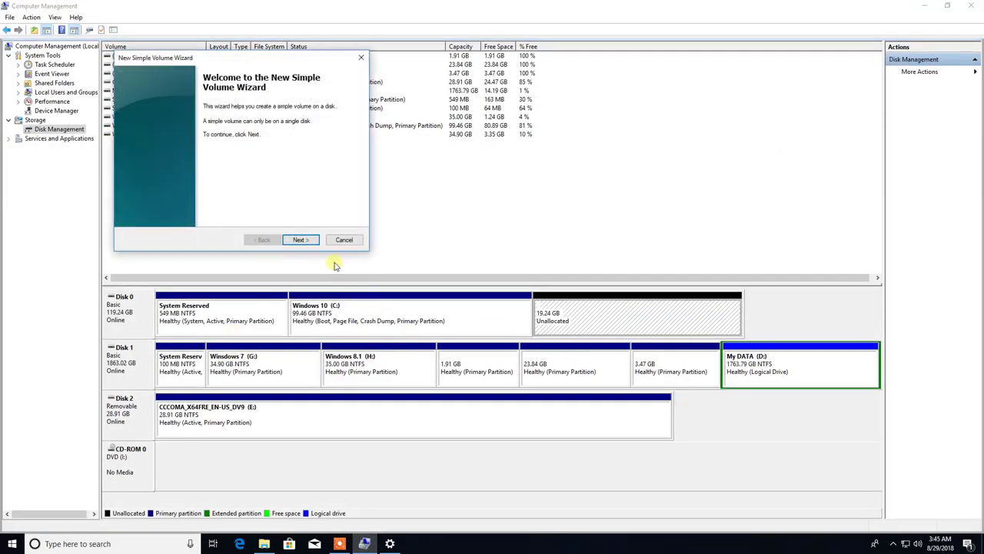
pyautogui.click(309, 240)
pyautogui.click(301, 240)
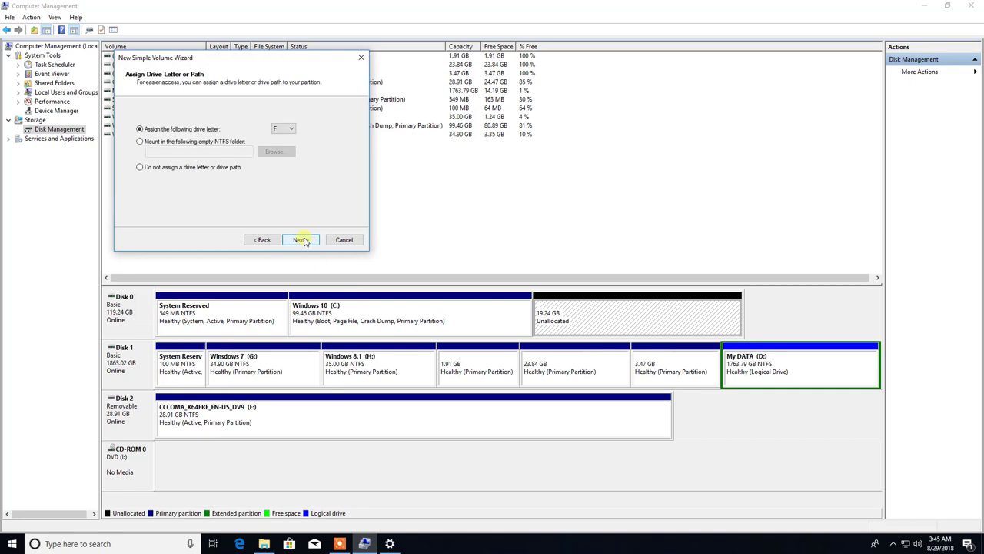
pyautogui.click(302, 240)
pyautogui.click(301, 240)
pyautogui.click(303, 240)
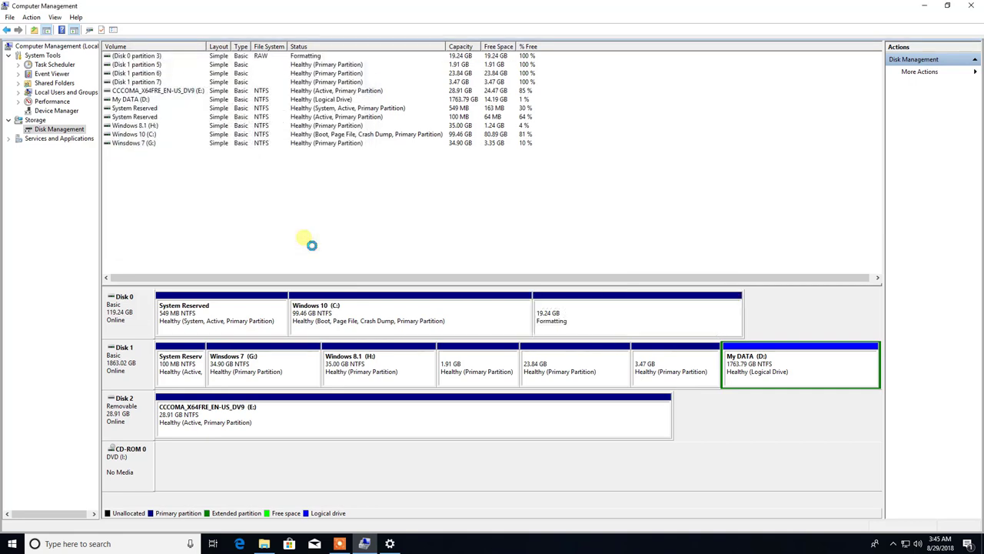
pyautogui.hotkey('alt', 'F4')
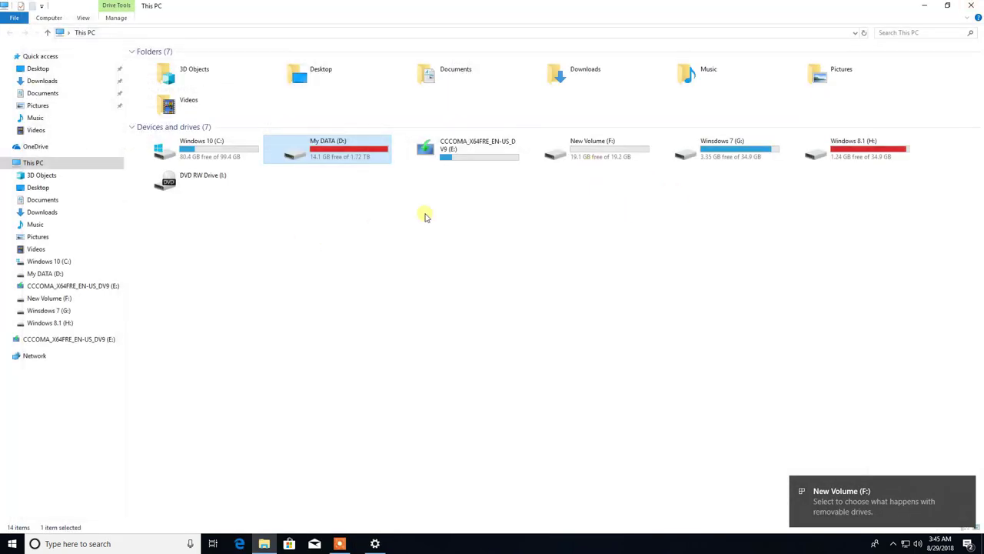
# Refresh This PC, open New Volume (F:) and create a new folder in it with the default name
pyautogui.rightClick(430, 222)
pyautogui.click(463, 263)
pyautogui.click(605, 157)
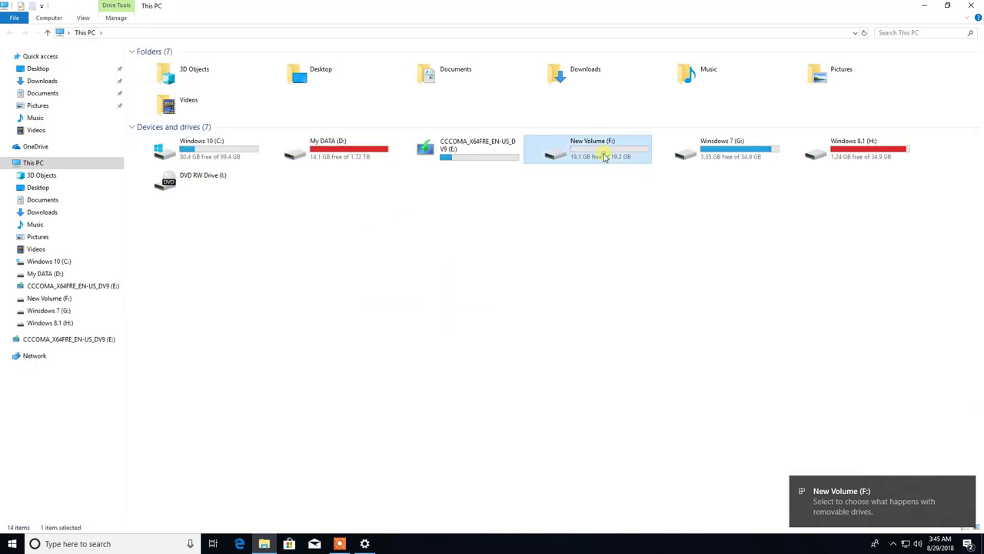
pyautogui.doubleClick(599, 156)
pyautogui.rightClick(383, 200)
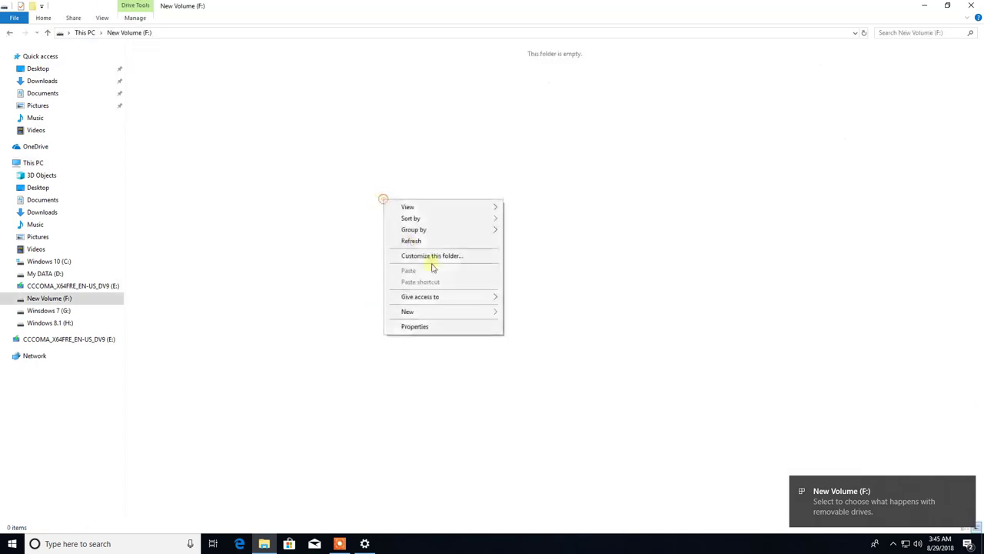
pyautogui.moveTo(485, 311)
pyautogui.click(523, 312)
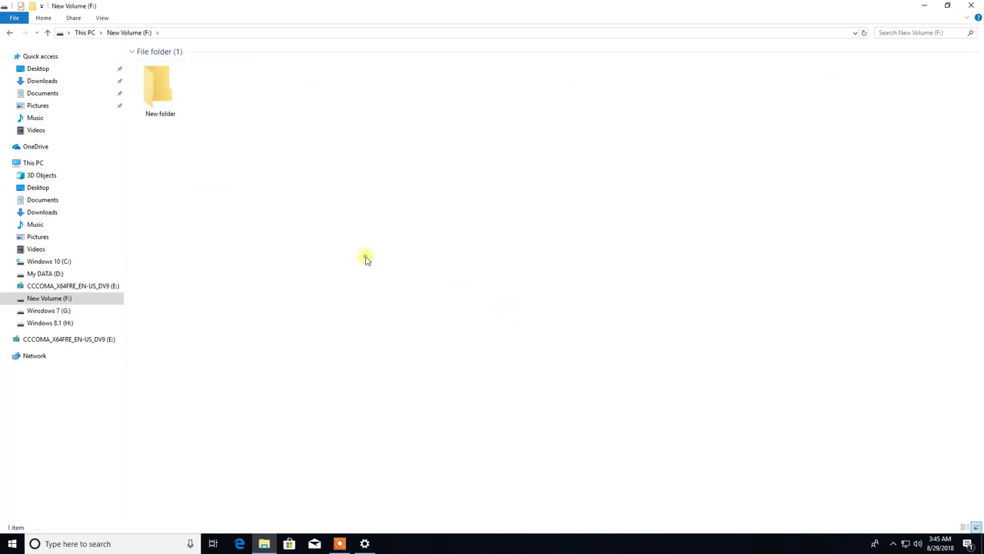
# Create a new text document with the default name in New Volume (F:)
pyautogui.rightClick(365, 257)
pyautogui.moveTo(469, 379)
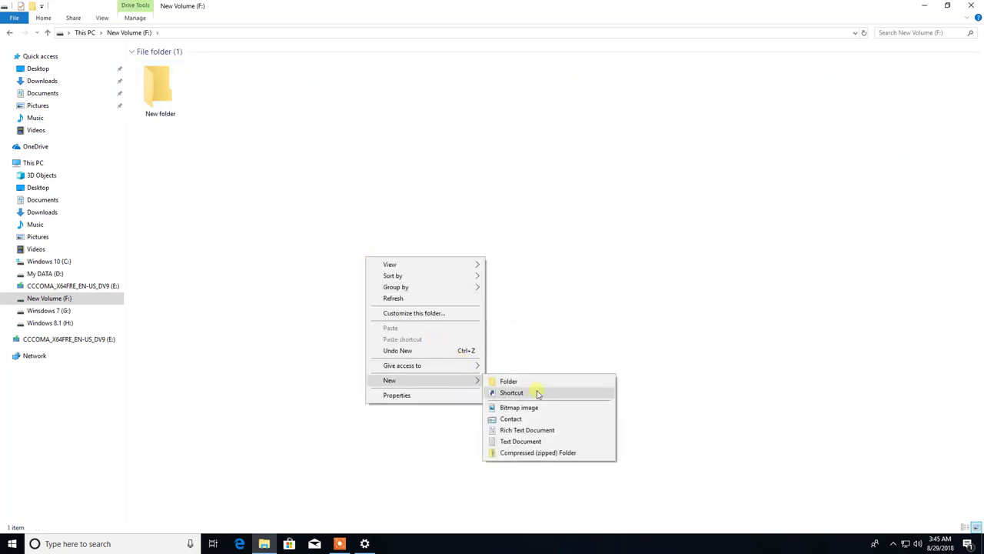
pyautogui.click(522, 442)
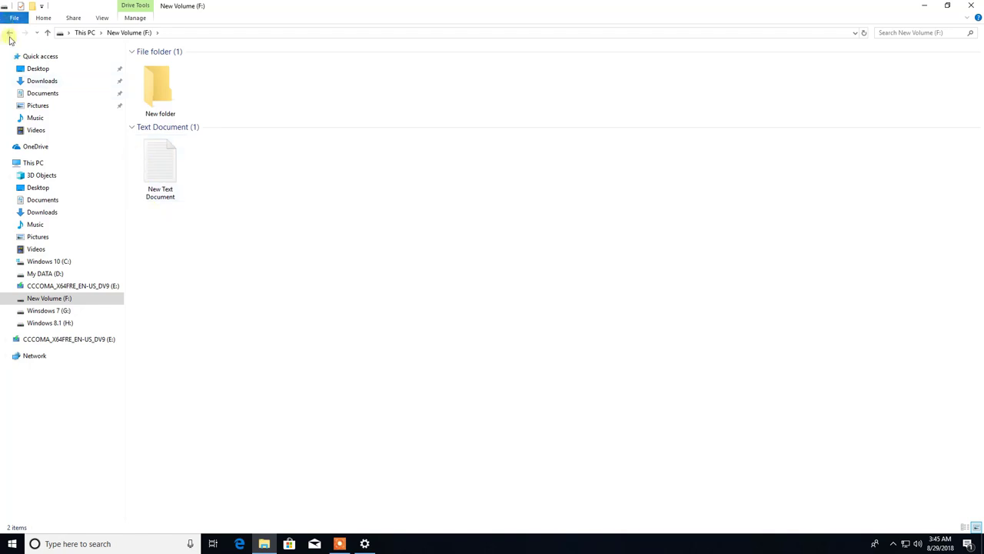
# Quick-format New Volume (F:) from This PC with the default NTFS settings, and close the format dialog
pyautogui.click(9, 33)
pyautogui.rightClick(548, 157)
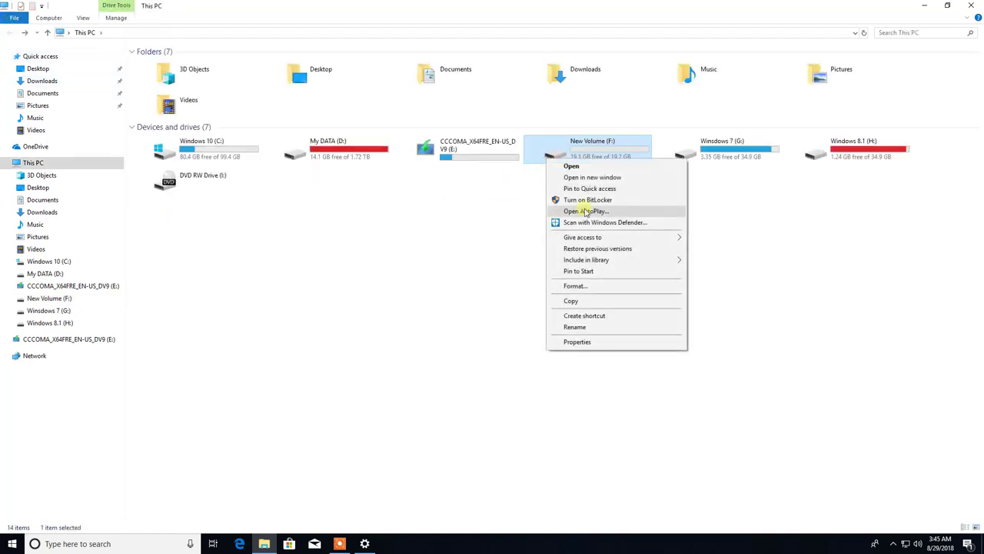
pyautogui.click(578, 286)
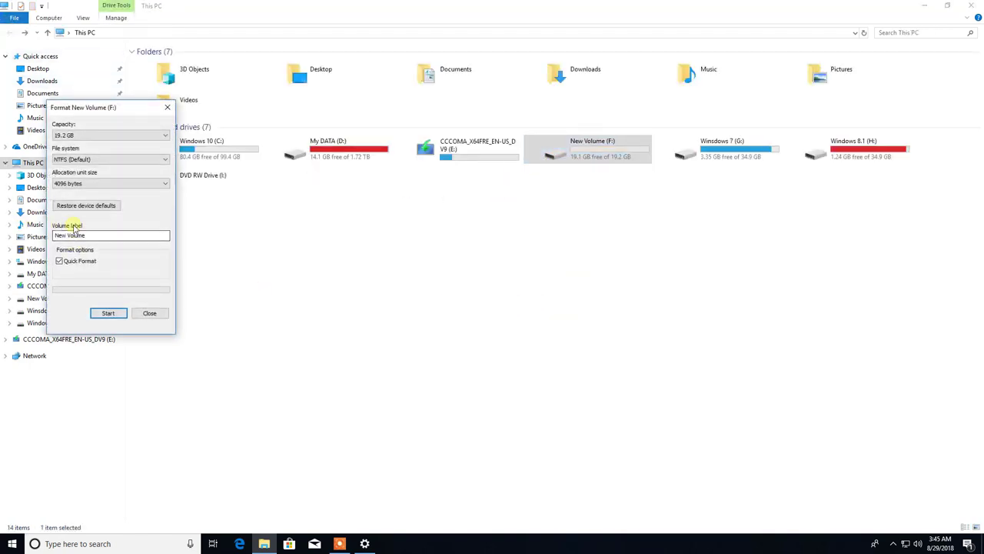
pyautogui.click(110, 313)
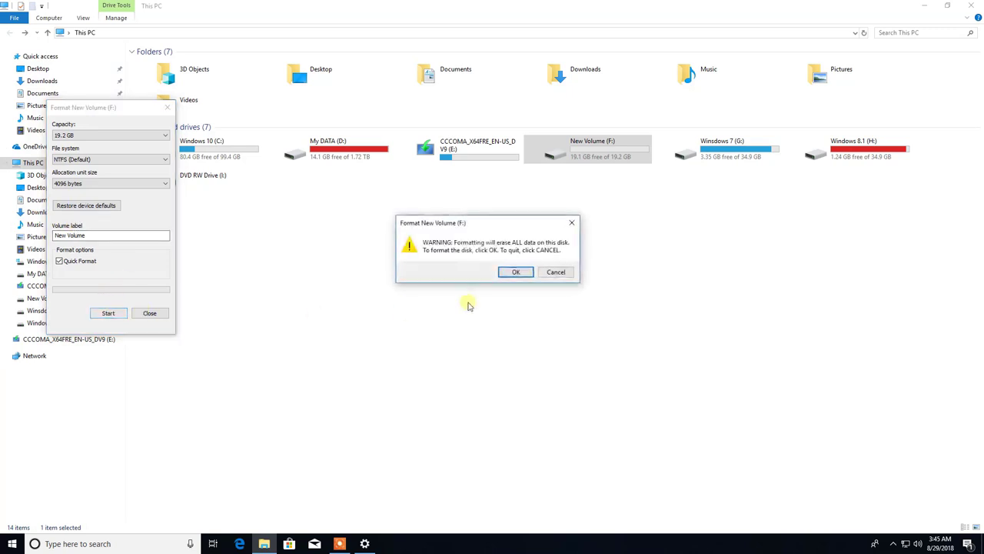
pyautogui.click(512, 272)
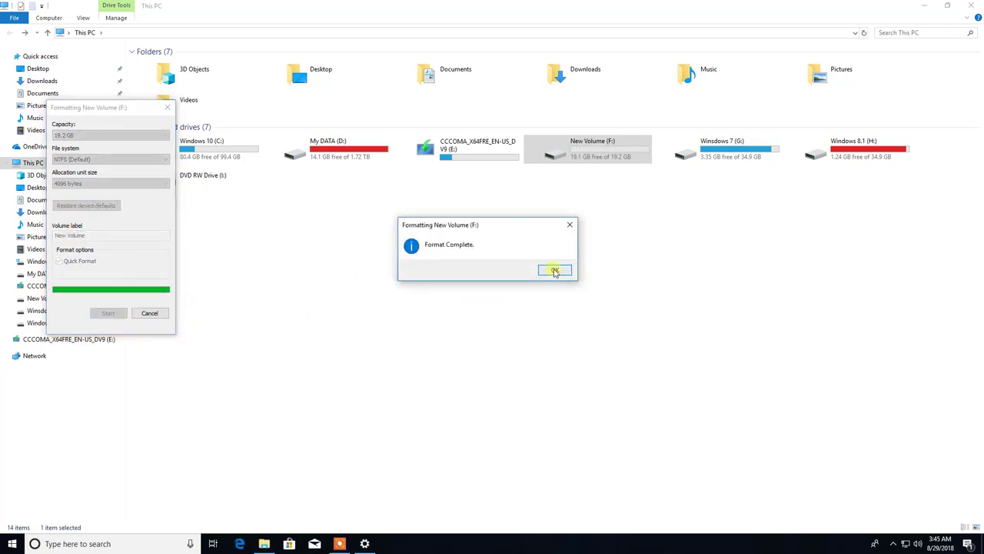
pyautogui.click(554, 270)
pyautogui.click(149, 313)
# Open New Volume (F:), create a new folder and a new text document with their default names, and refresh the view
pyautogui.doubleClick(586, 159)
pyautogui.rightClick(341, 213)
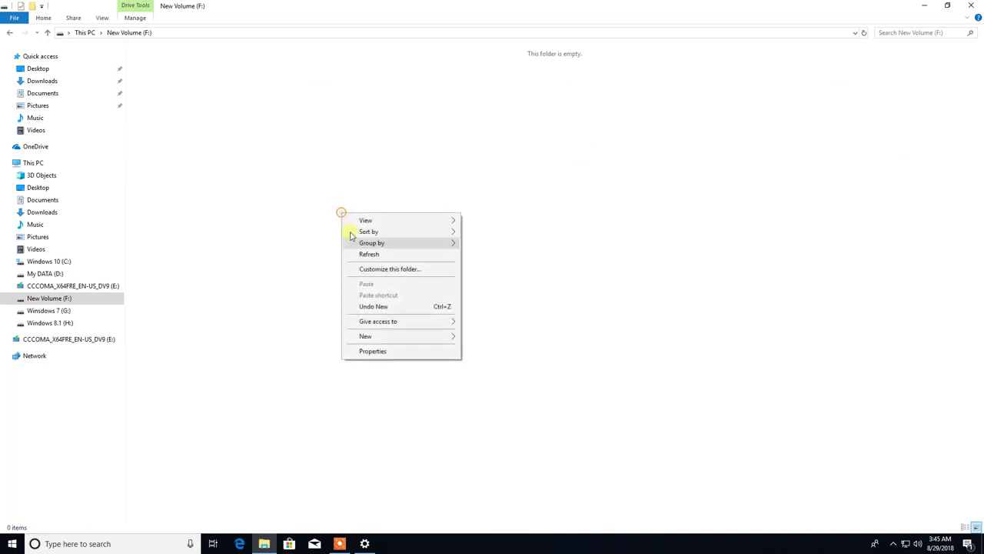
pyautogui.moveTo(451, 337)
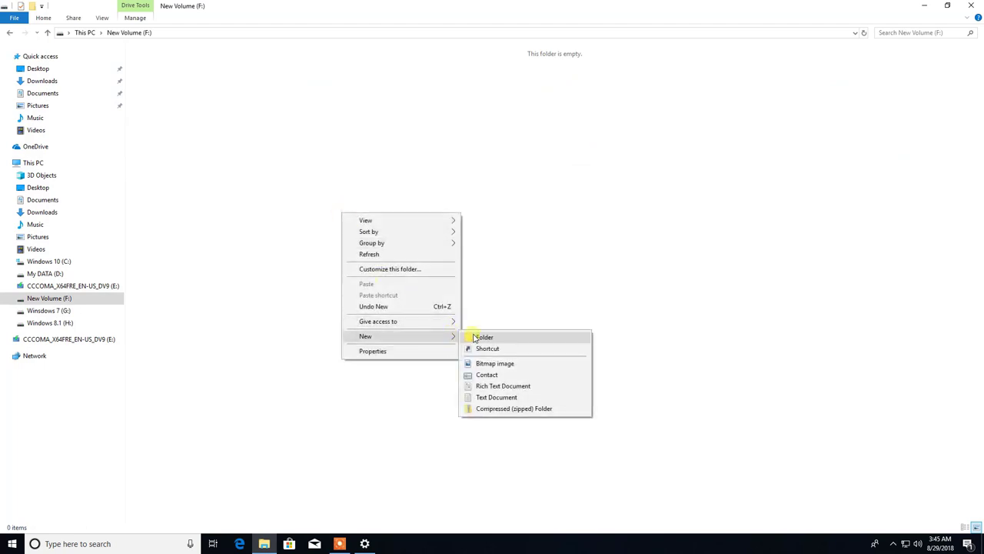
pyautogui.click(485, 337)
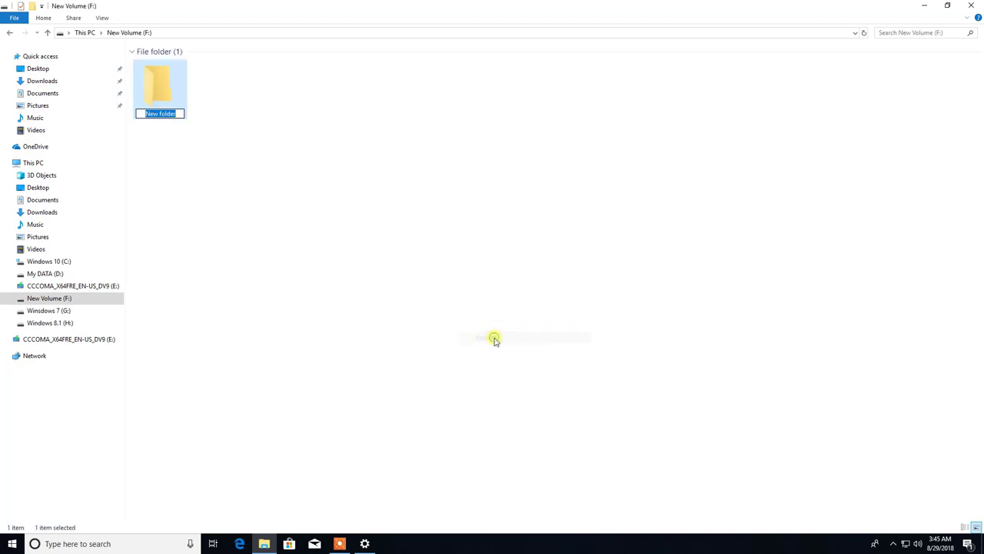
pyautogui.rightClick(220, 211)
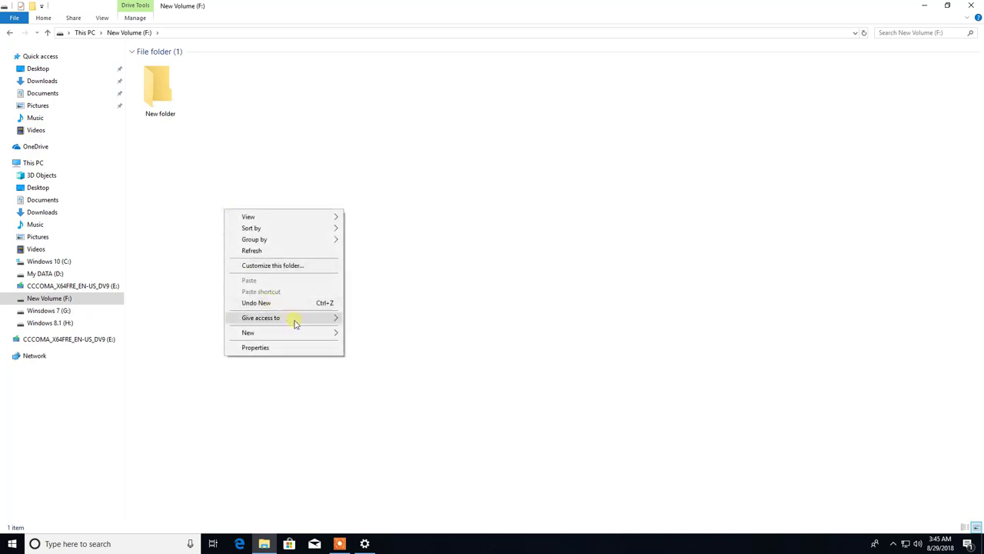
pyautogui.moveTo(323, 333)
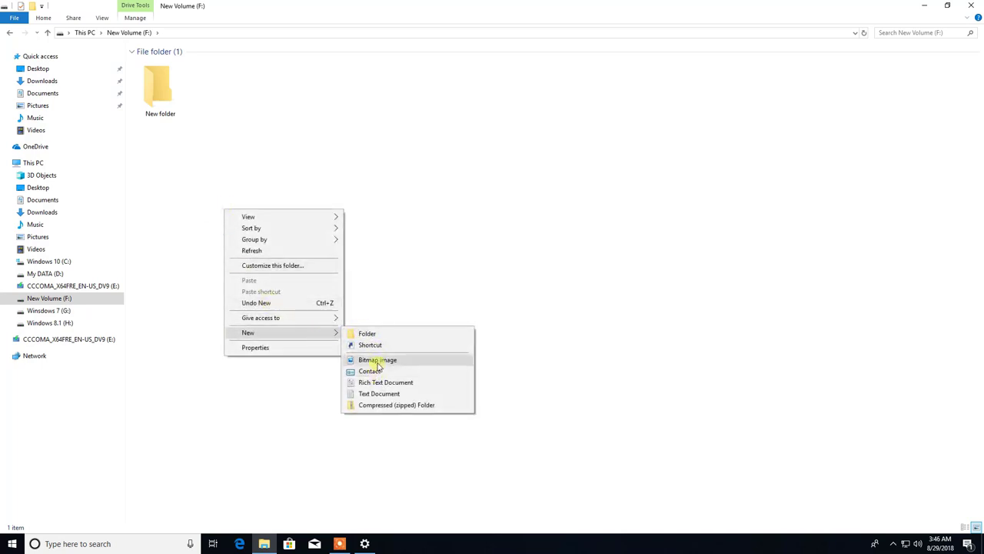
pyautogui.click(379, 395)
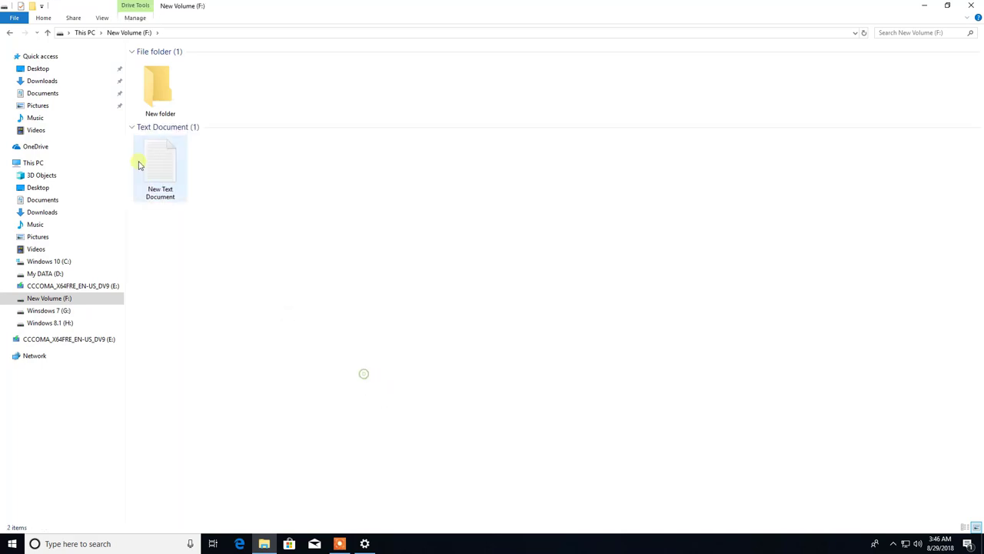
pyautogui.rightClick(302, 205)
pyautogui.click(324, 249)
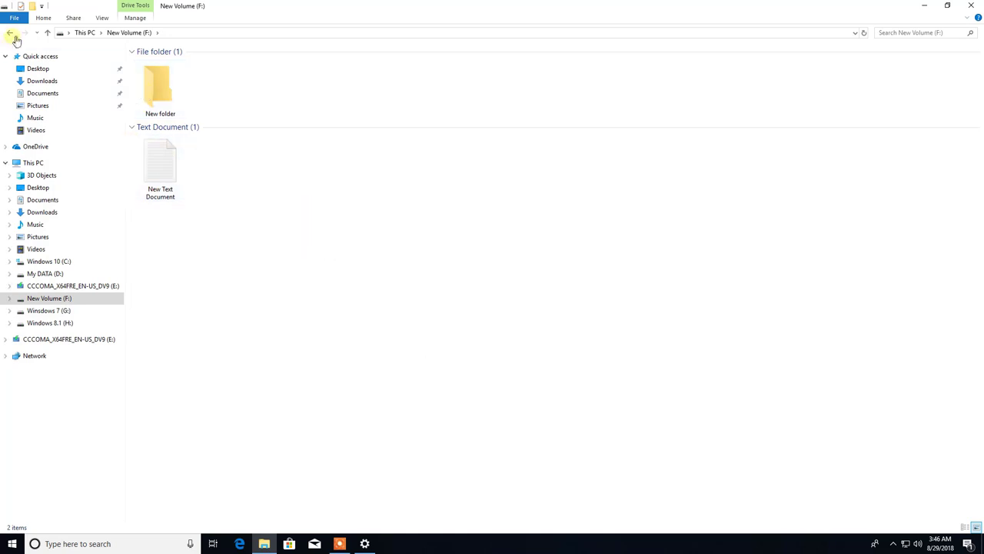
# Return to This PC and open the Virtual Memory settings from its advanced system properties and performance options
pyautogui.click(10, 32)
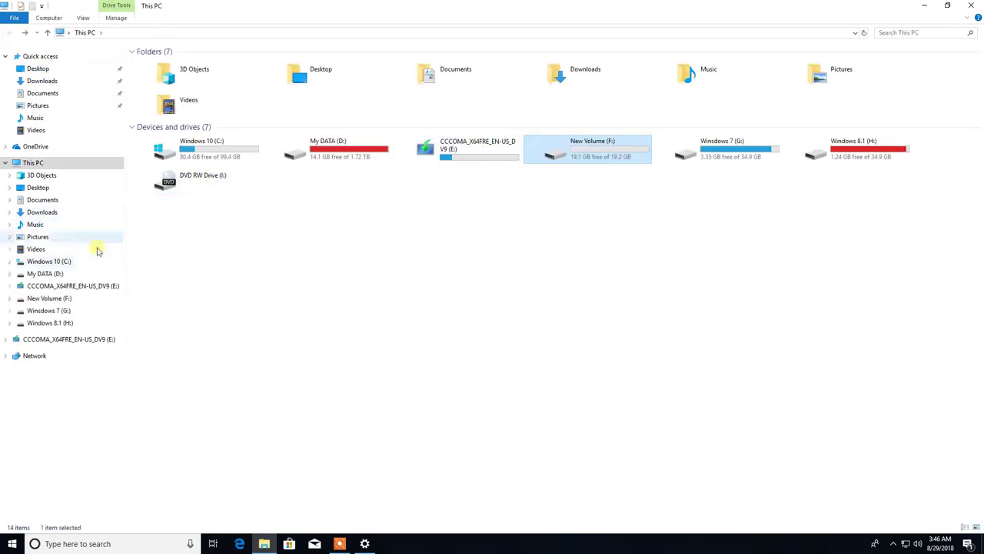
pyautogui.rightClick(39, 163)
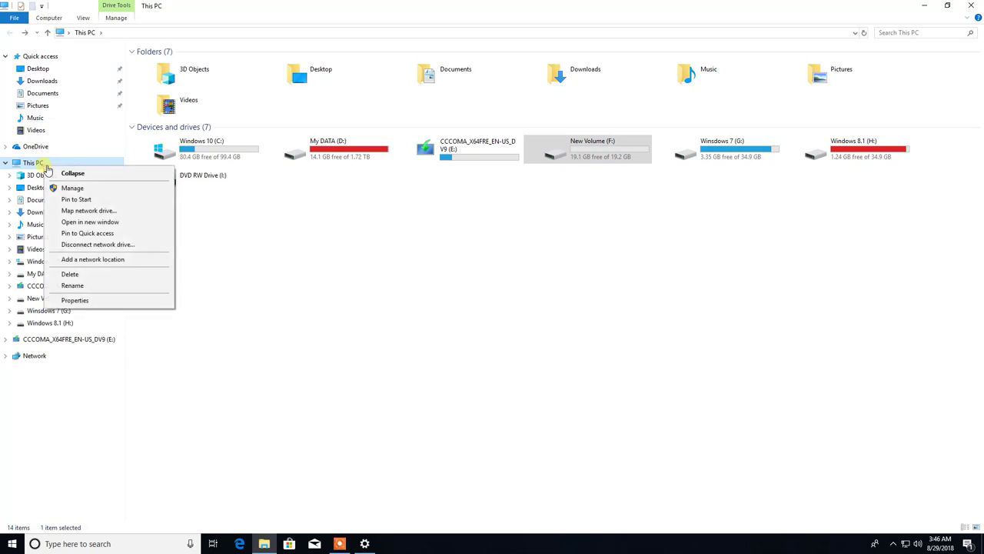
pyautogui.click(91, 300)
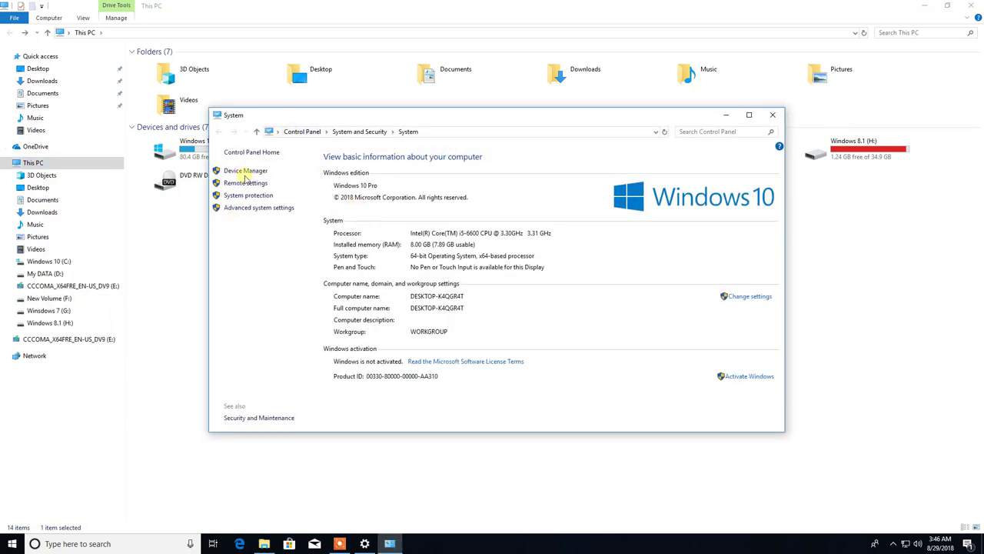
pyautogui.click(257, 213)
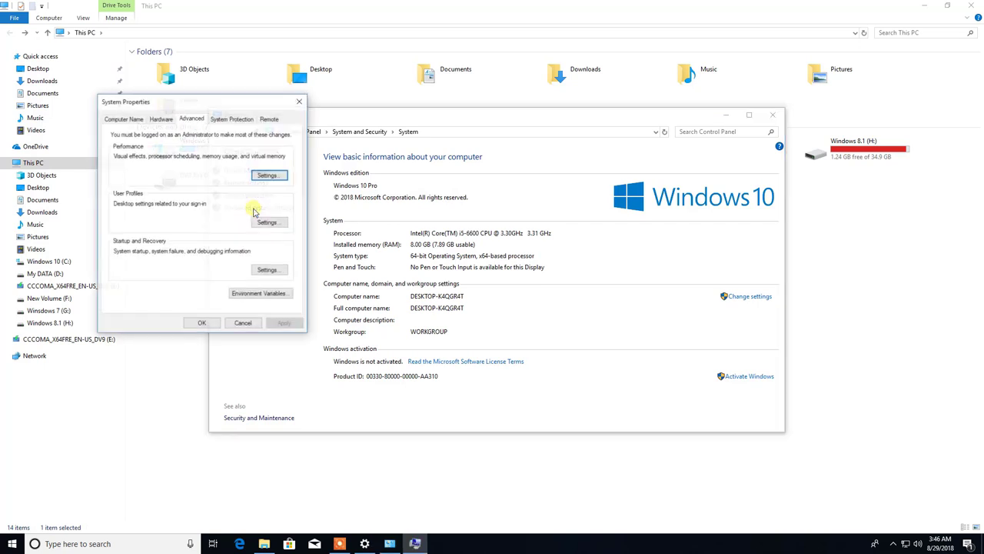
pyautogui.moveTo(225, 104); pyautogui.dragTo(442, 177)
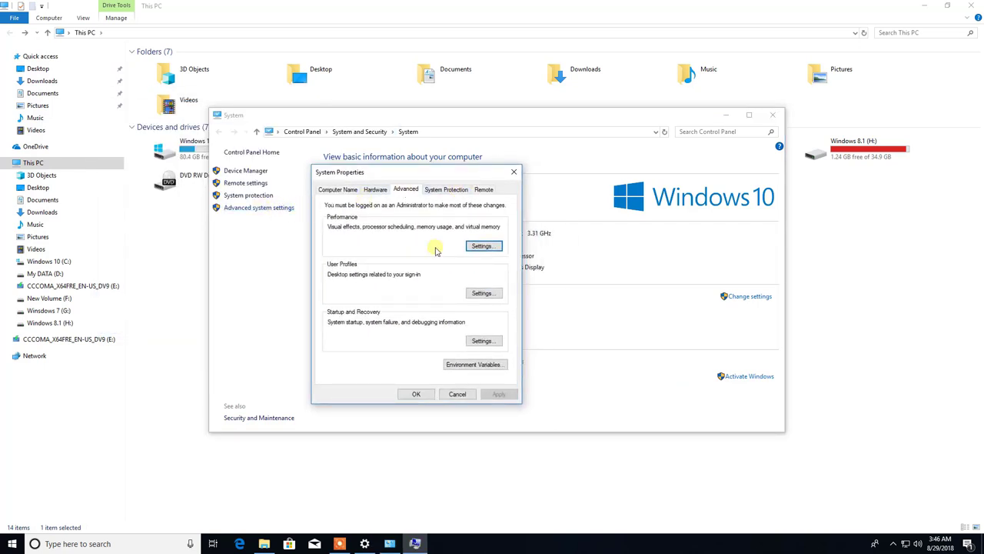
pyautogui.click(483, 246)
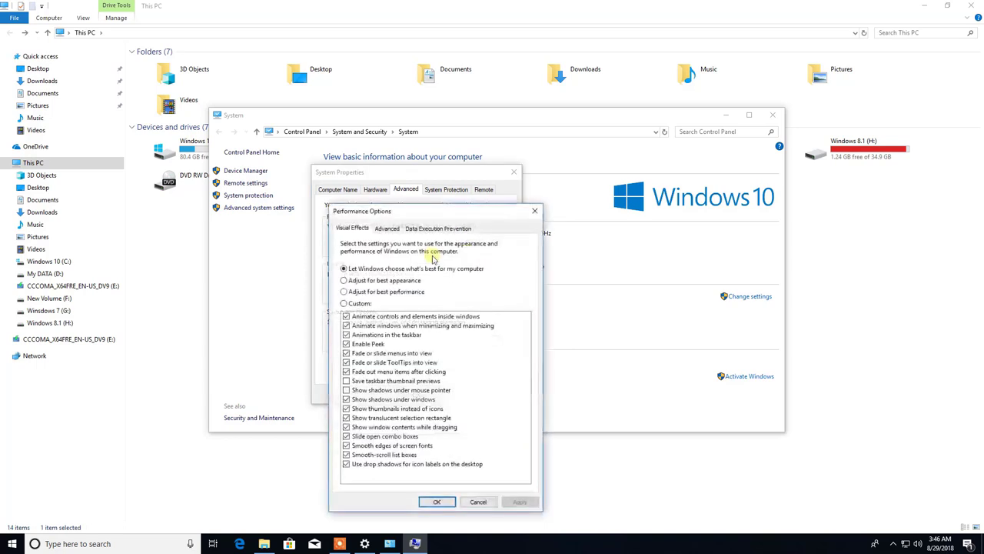
pyautogui.moveTo(397, 229); pyautogui.dragTo(338, 198)
pyautogui.click(329, 198)
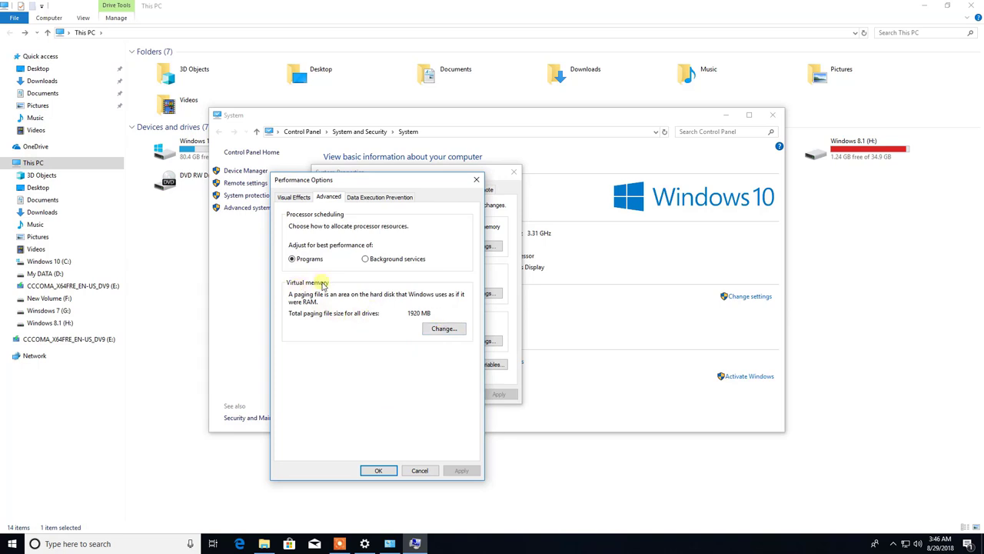
pyautogui.click(444, 328)
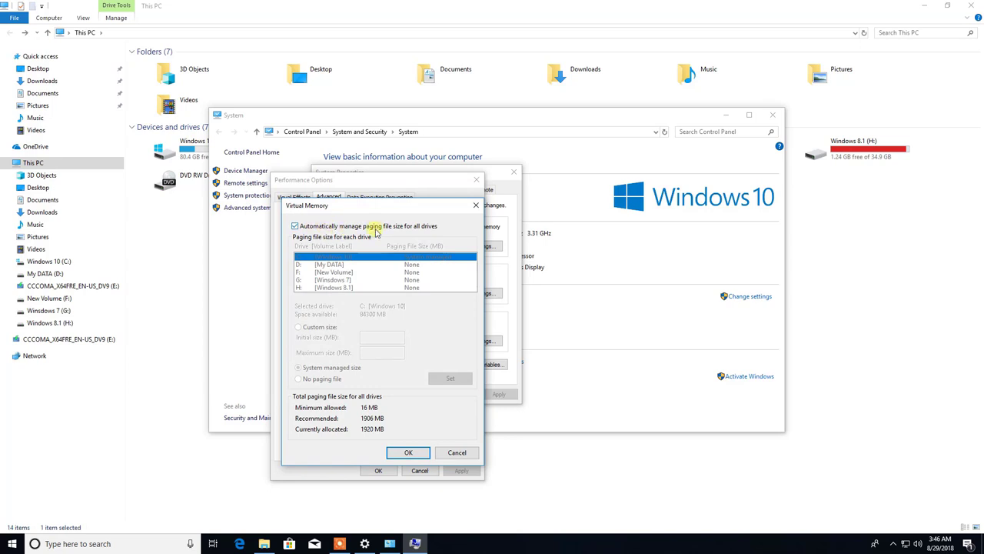
# Turn off automatic paging file management and set a custom paging file for My DATA (D:), initial 512 MB and maximum 1024 MB
pyautogui.click(303, 228)
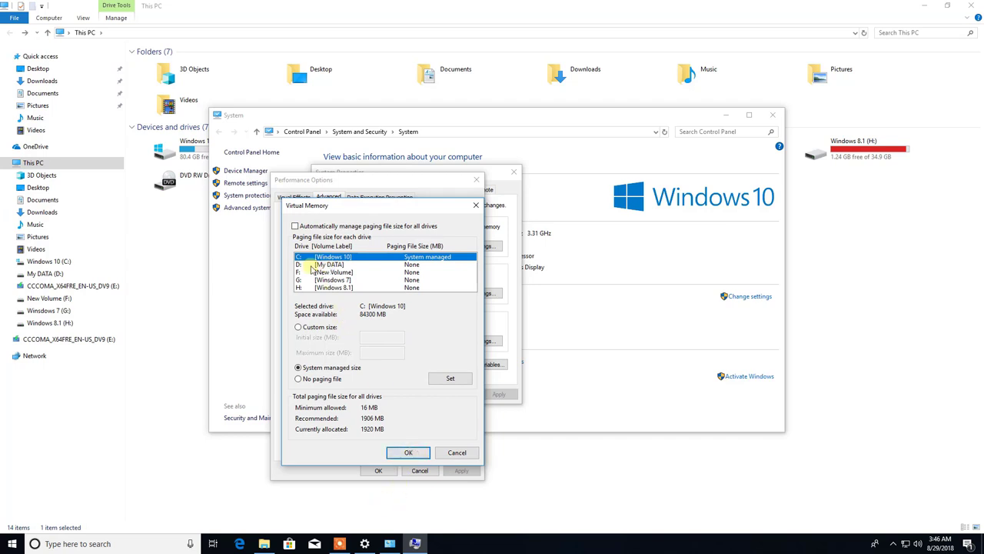
pyautogui.moveTo(390, 211); pyautogui.dragTo(256, 174)
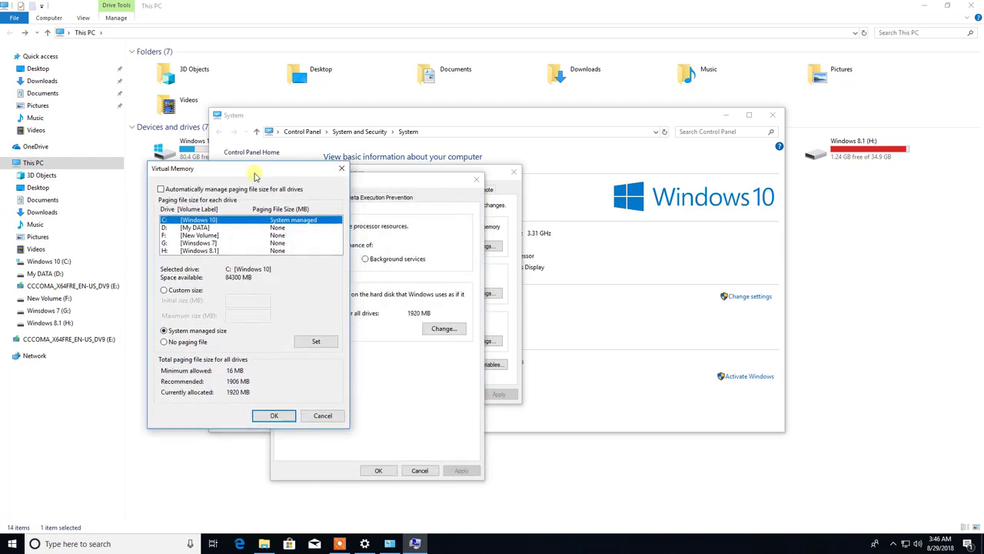
pyautogui.click(199, 229)
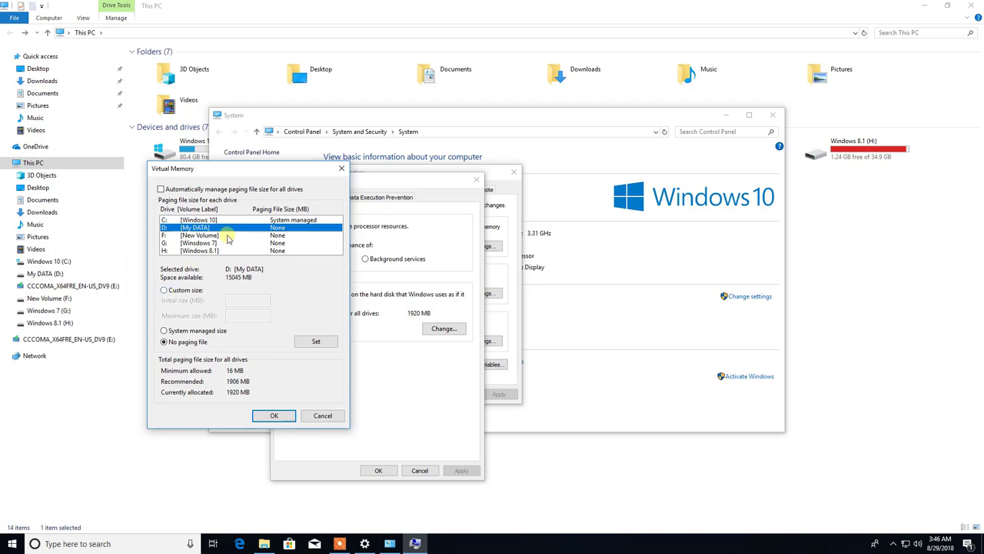
pyautogui.click(163, 291)
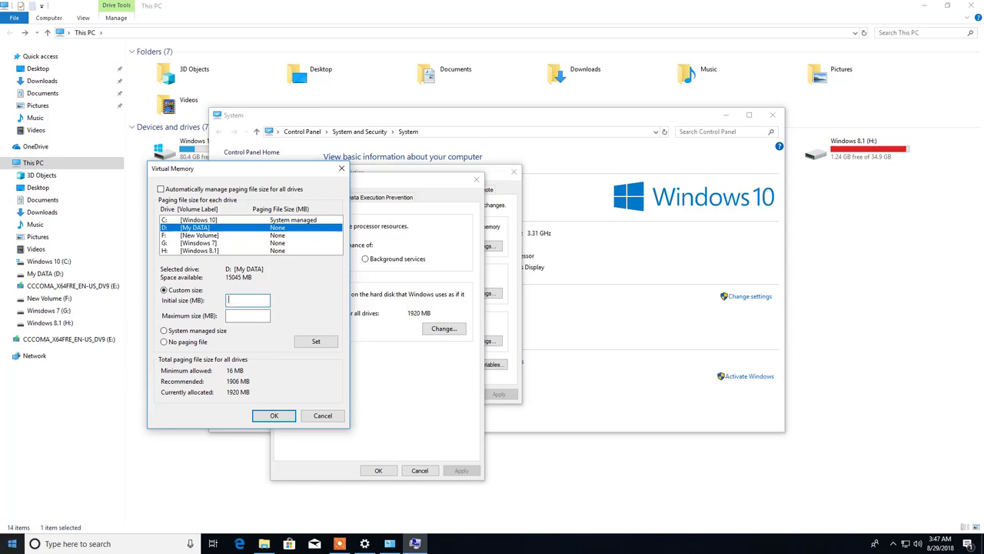
pyautogui.write('512')
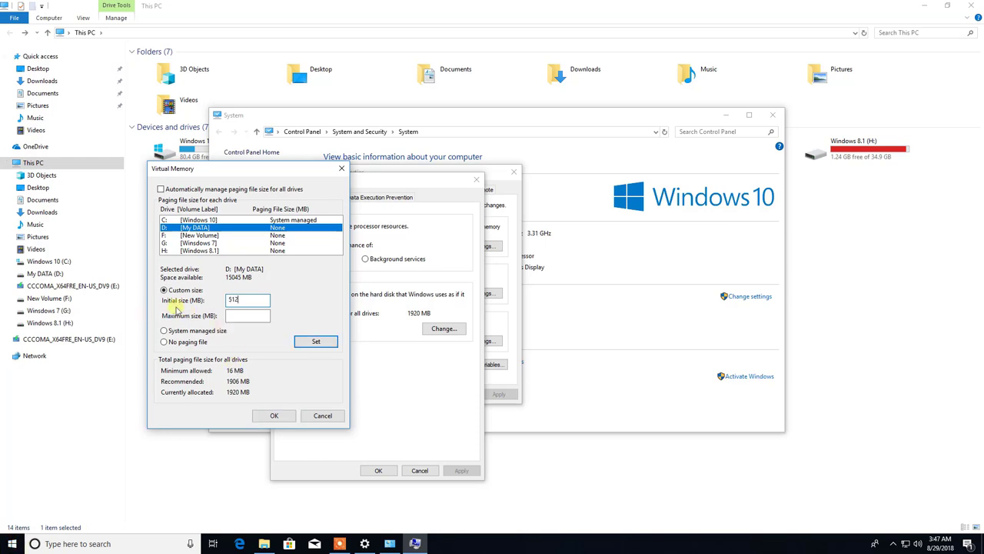
pyautogui.press('Tab')
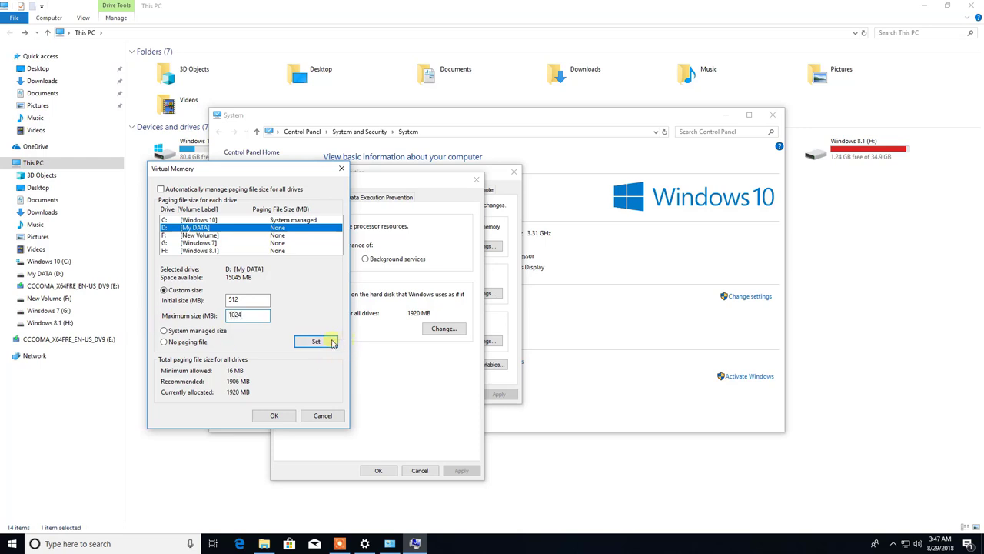
pyautogui.press('Return')
# Set a custom paging file size for New Volume (F:), with initial size 128 MB and maximum size 256 MB
pyautogui.click(202, 235)
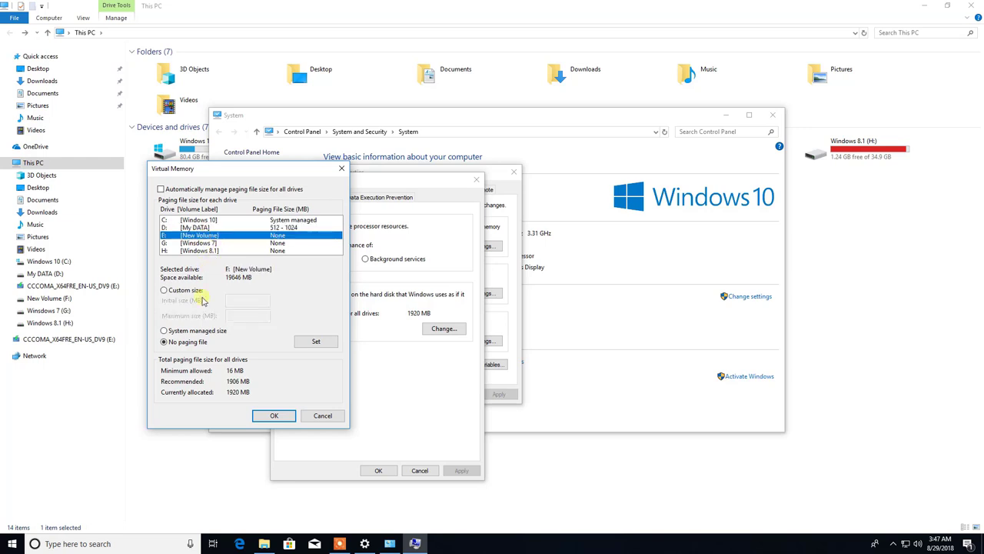
pyautogui.click(183, 293)
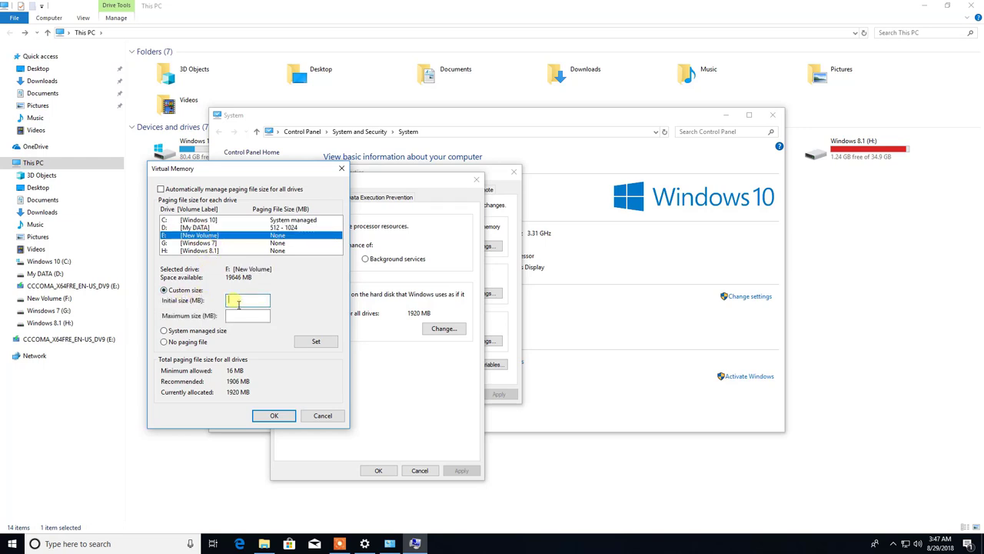
pyautogui.click(238, 304)
pyautogui.write('512')
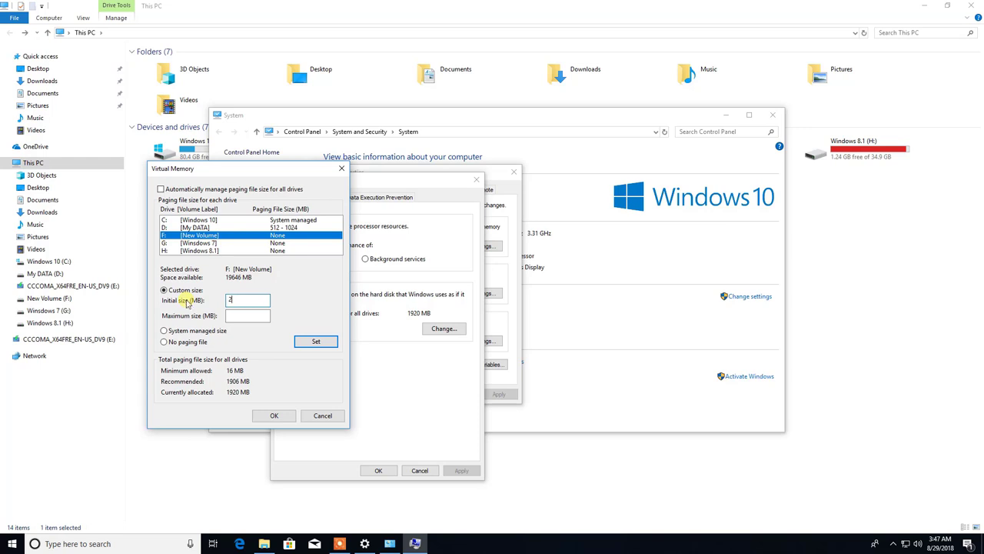
pyautogui.click(249, 318)
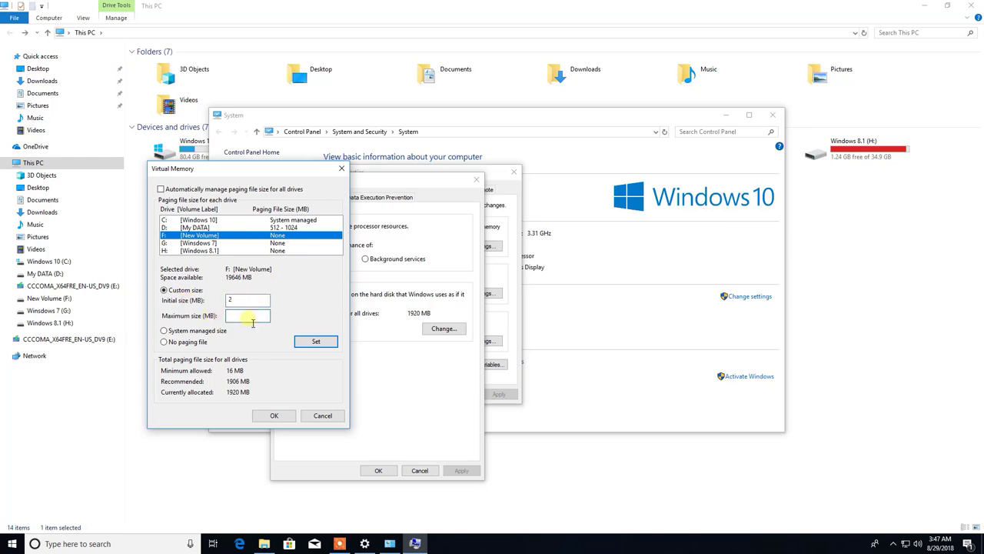
pyautogui.click(311, 342)
pyautogui.click(571, 311)
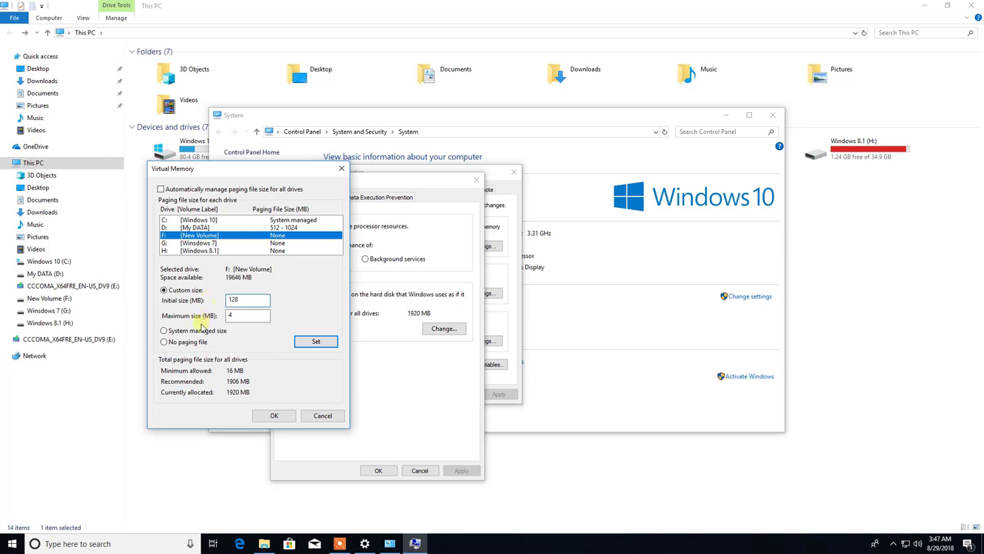
pyautogui.doubleClick(249, 315)
pyautogui.write('256')
pyautogui.click(317, 342)
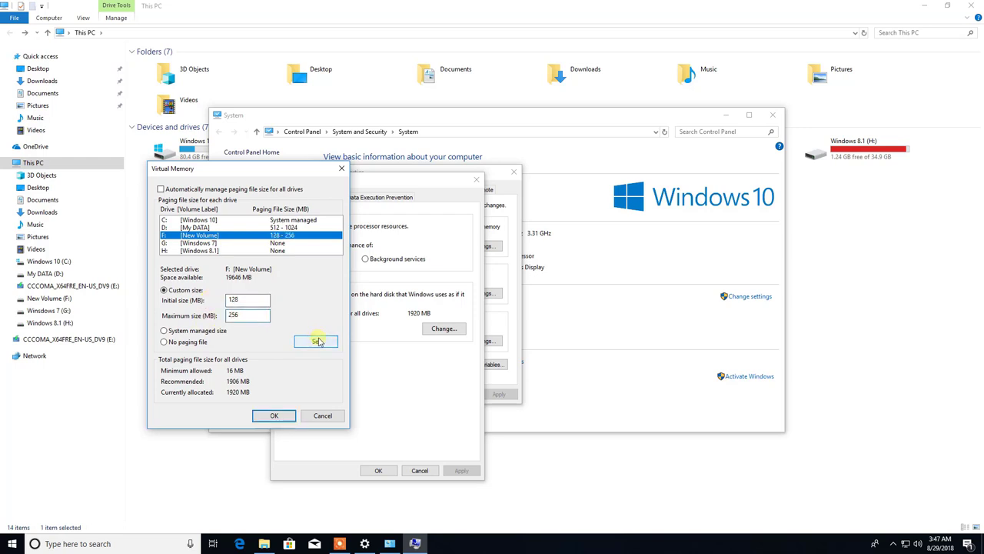
# Accept the virtual memory changes and dismiss the notices that follow
pyautogui.click(282, 416)
pyautogui.click(564, 307)
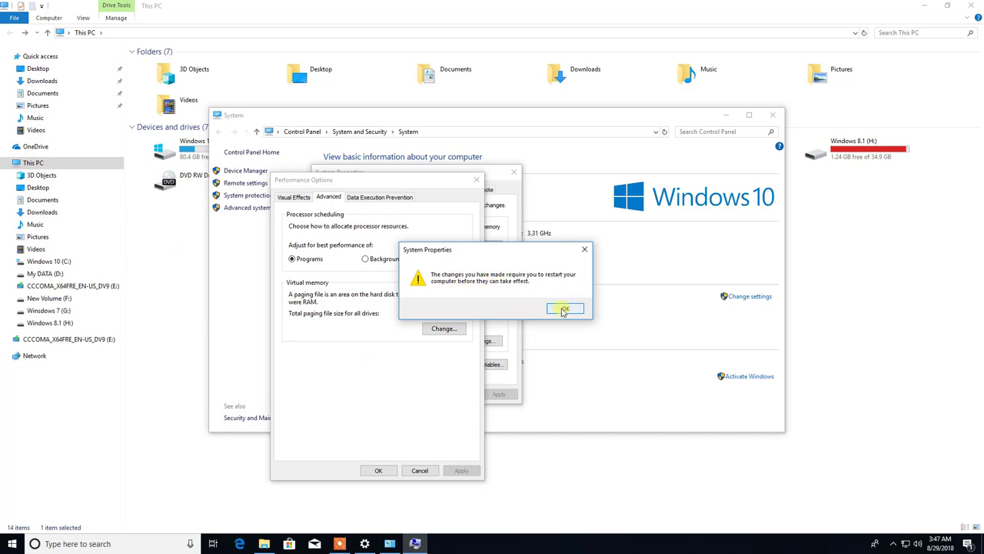
pyautogui.click(563, 310)
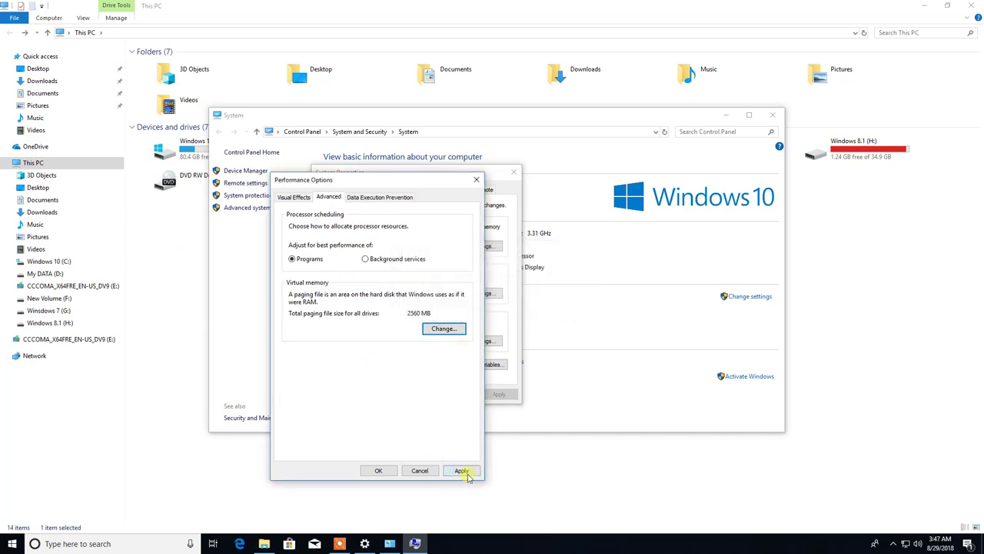
# Accept the performance options and system properties, and restart the computer to apply the paging file changes
pyautogui.click(381, 469)
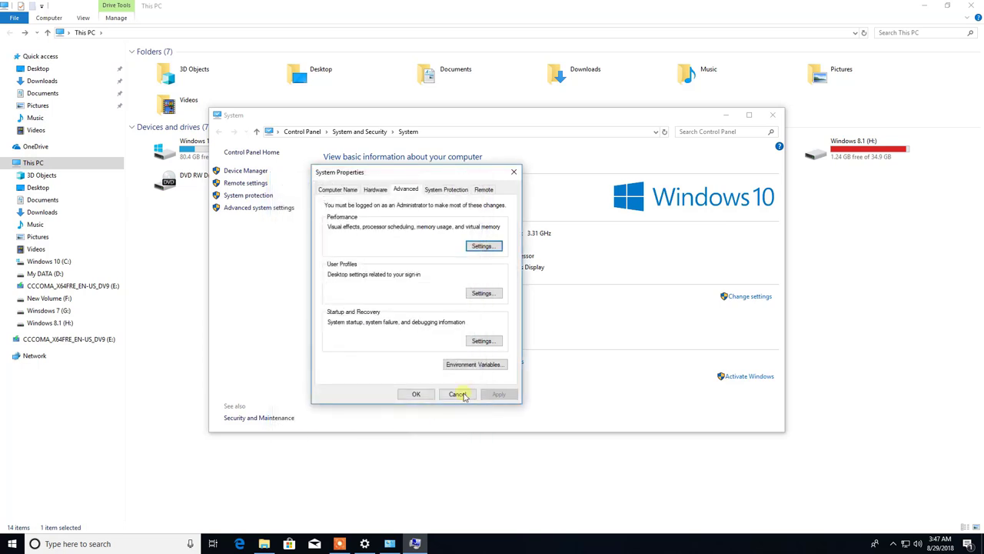
pyautogui.click(415, 394)
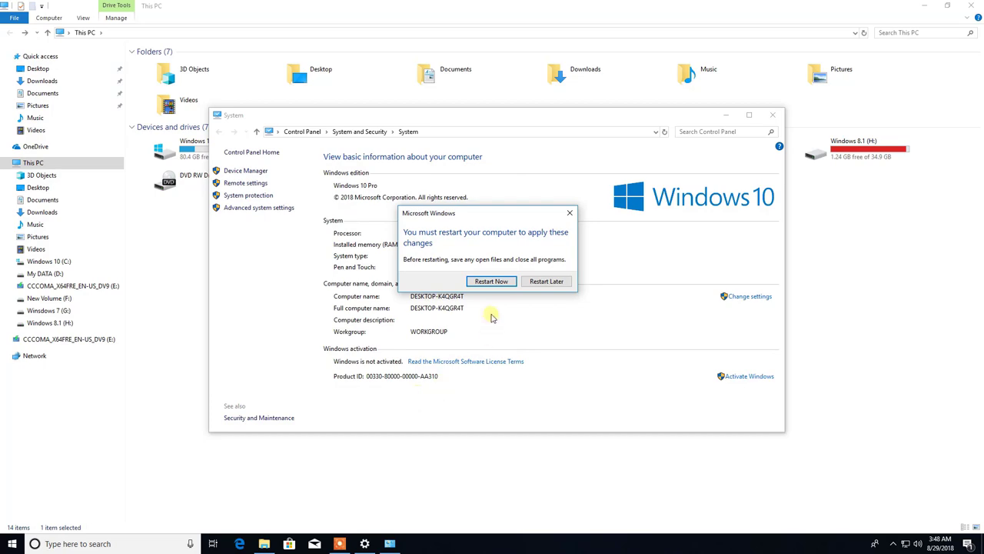
pyautogui.click(492, 281)
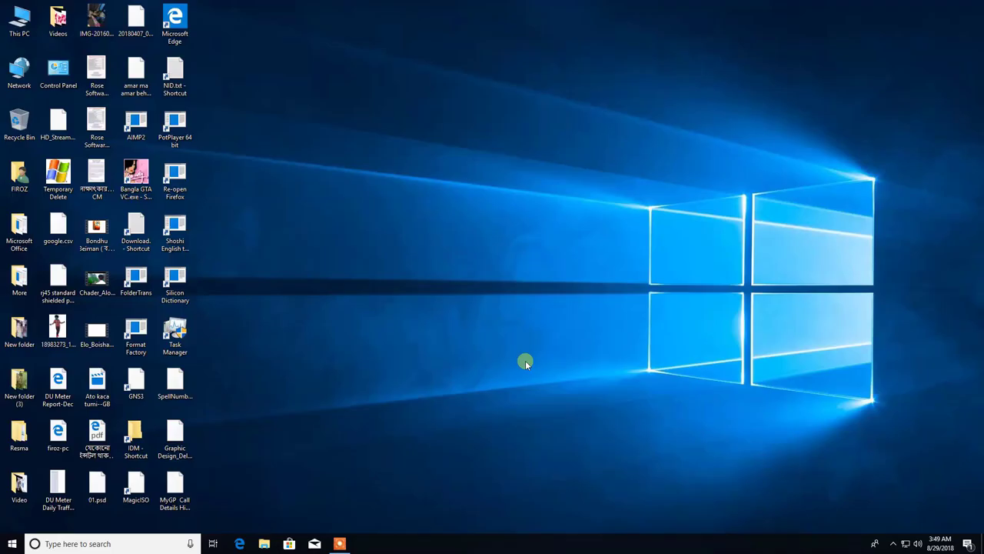
# Open This PC, check the contents of New Volume (F:), and return to the drive list
pyautogui.doubleClick(34, 21)
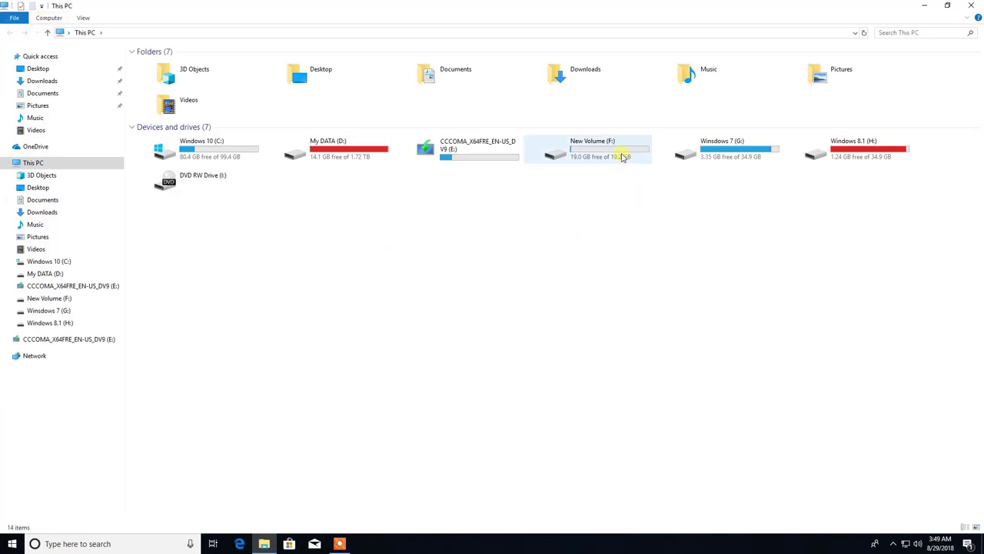
pyautogui.doubleClick(593, 153)
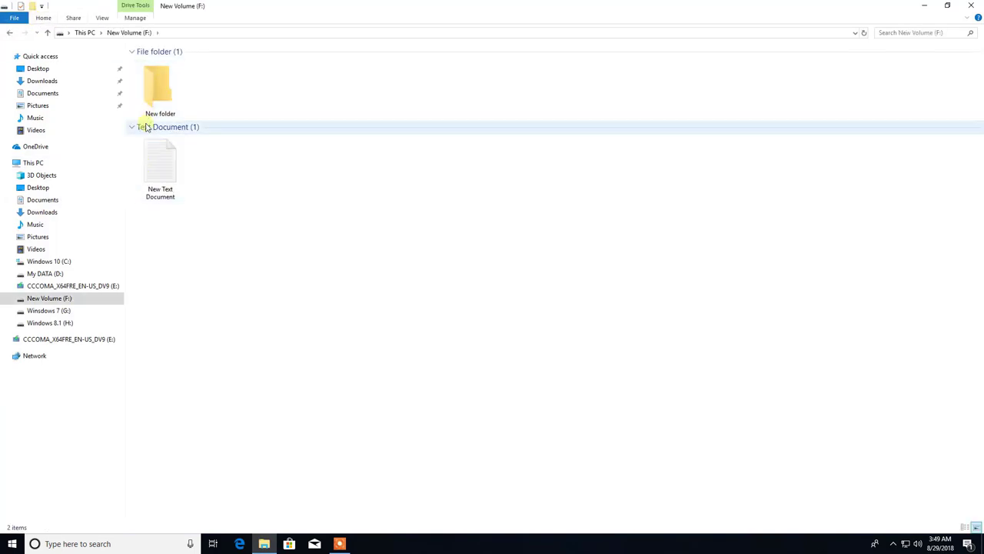
pyautogui.click(10, 33)
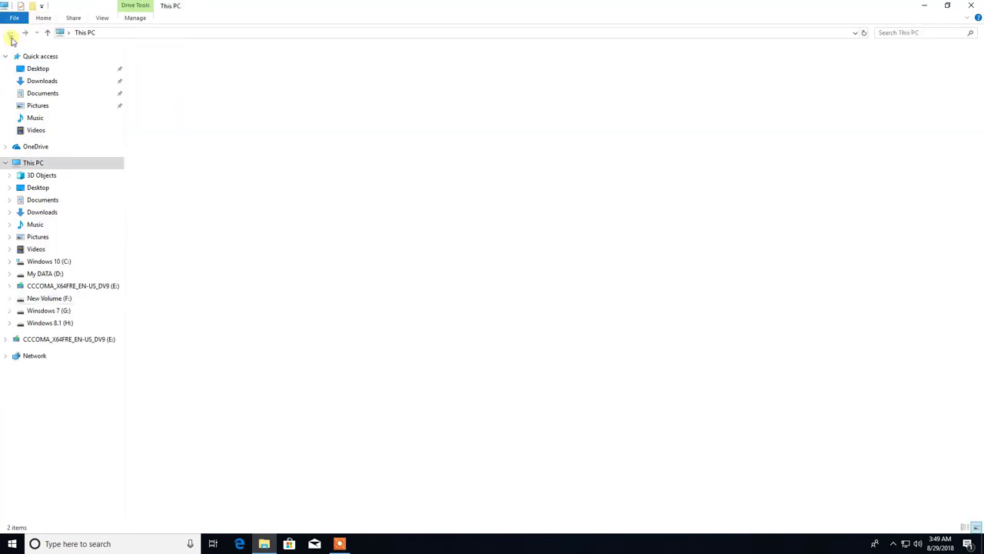
# Try to quick-format New Volume (F:) as NTFS, choosing to format it even while in use
pyautogui.rightClick(600, 153)
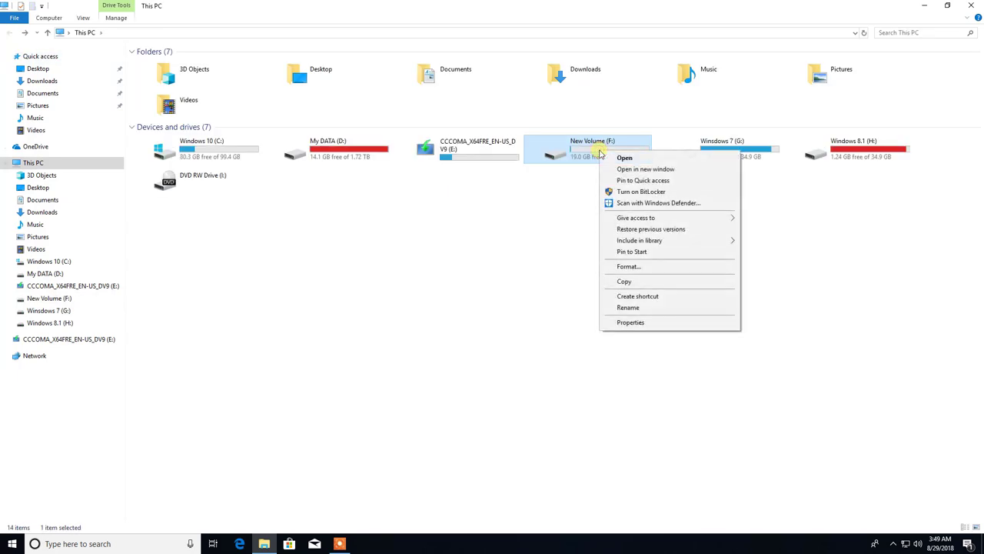
pyautogui.click(631, 266)
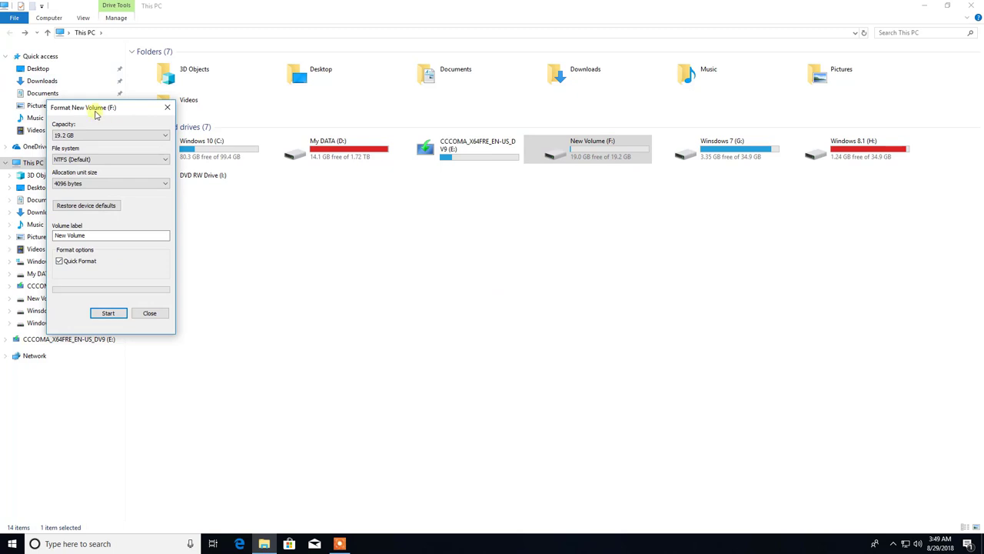
pyautogui.moveTo(96, 113); pyautogui.dragTo(514, 210)
pyautogui.click(536, 412)
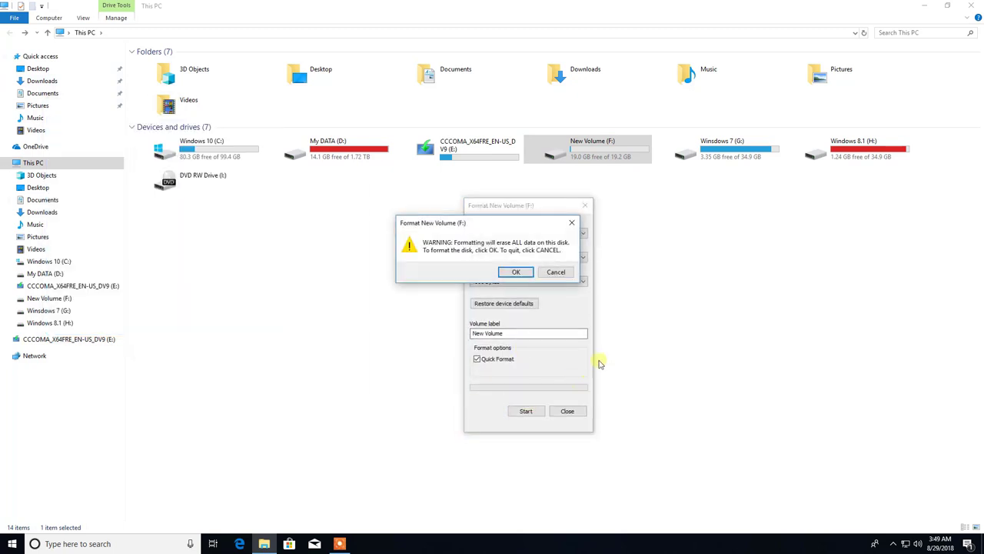
pyautogui.click(517, 273)
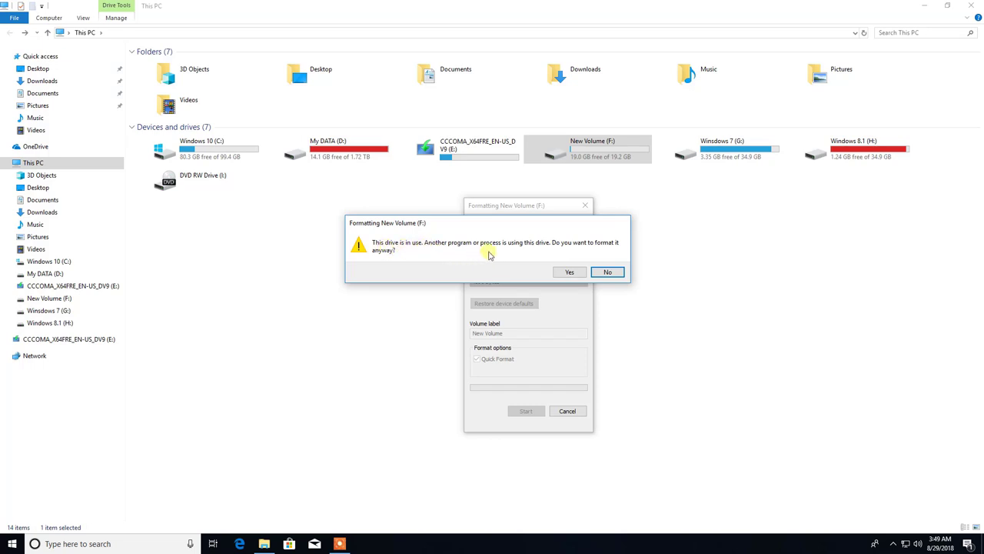
pyautogui.click(570, 272)
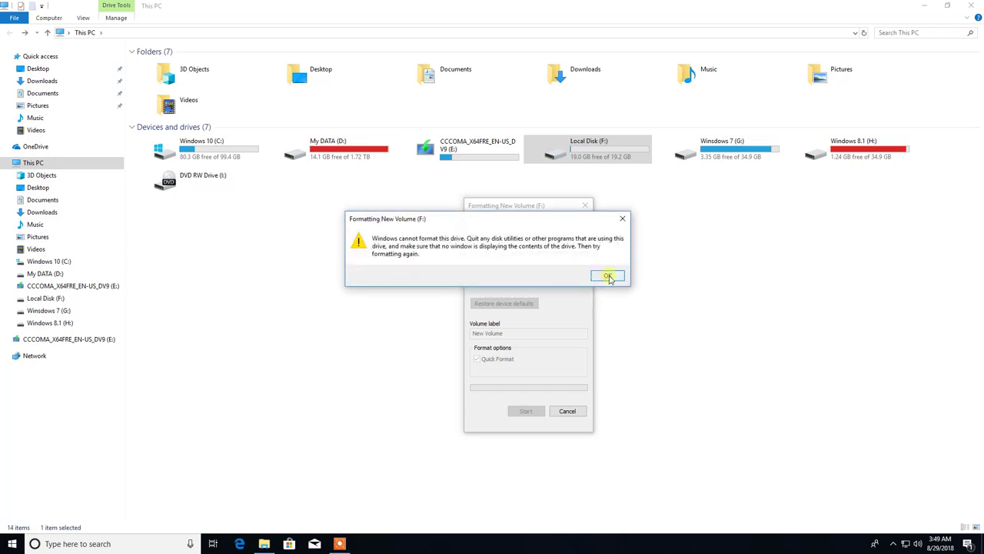
pyautogui.click(610, 277)
# Retry the quick format of drive F:, again forcing it while in use, and close the Format dialog
pyautogui.click(526, 411)
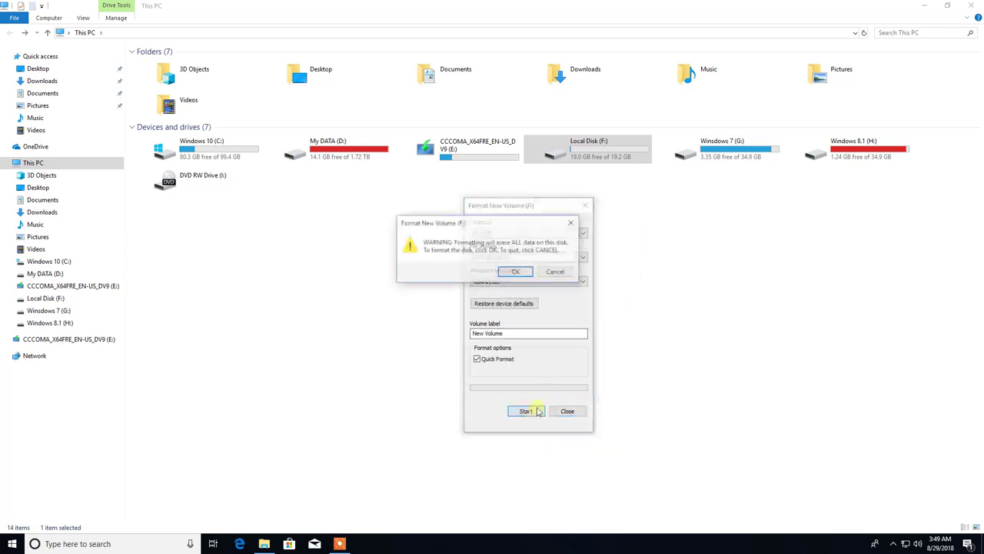
pyautogui.click(508, 275)
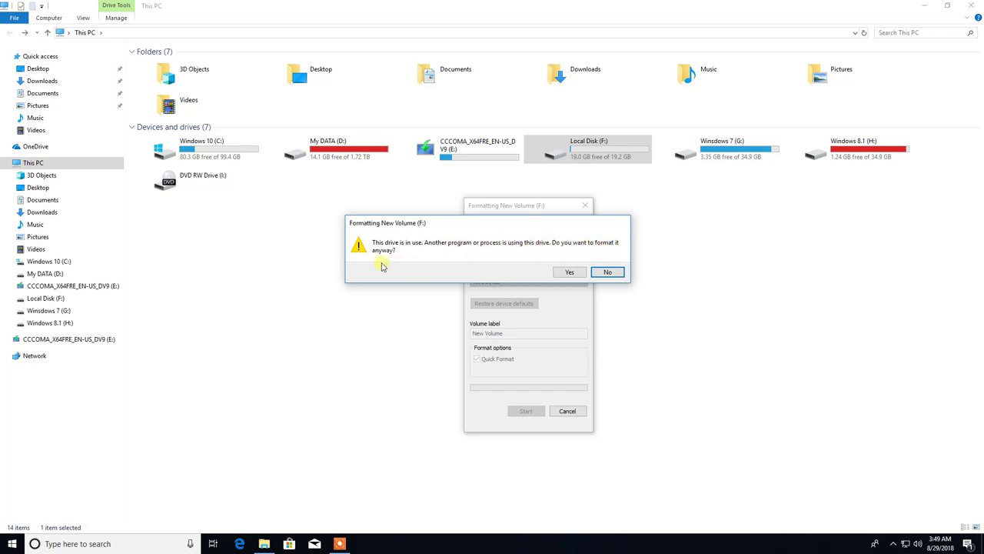
pyautogui.click(569, 273)
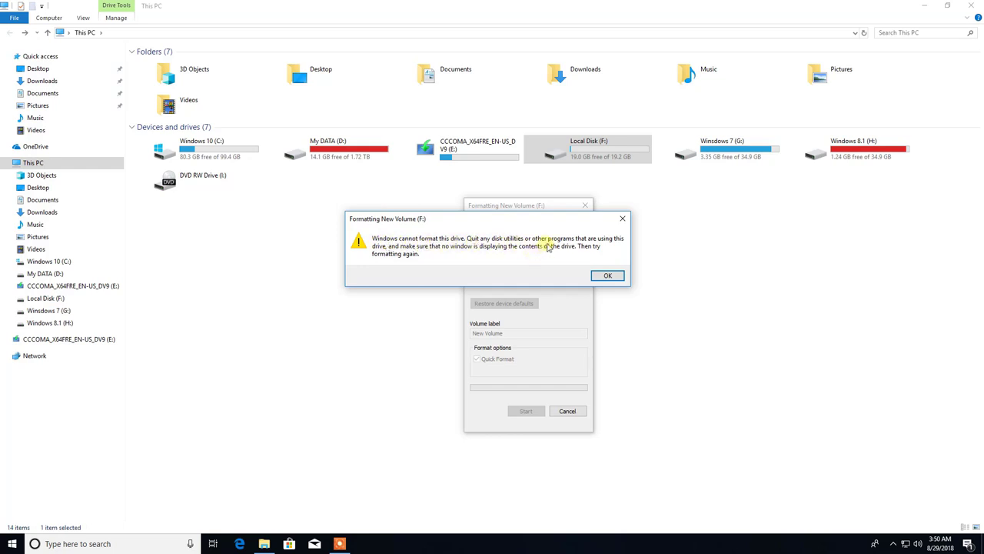
pyautogui.click(607, 276)
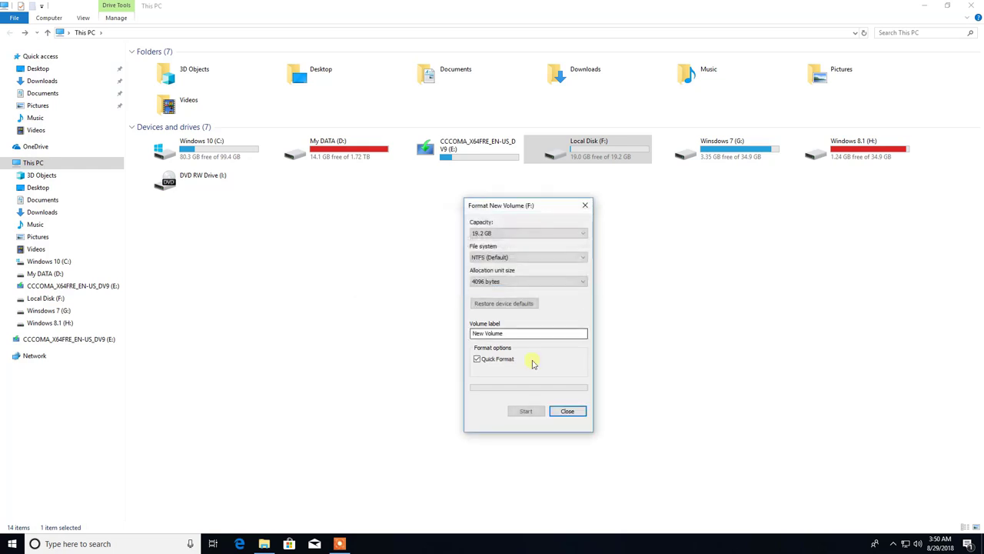
pyautogui.click(566, 410)
# Check the contents of Local Disk (F:), refresh the view, and return to This PC and refresh it too
pyautogui.doubleClick(585, 157)
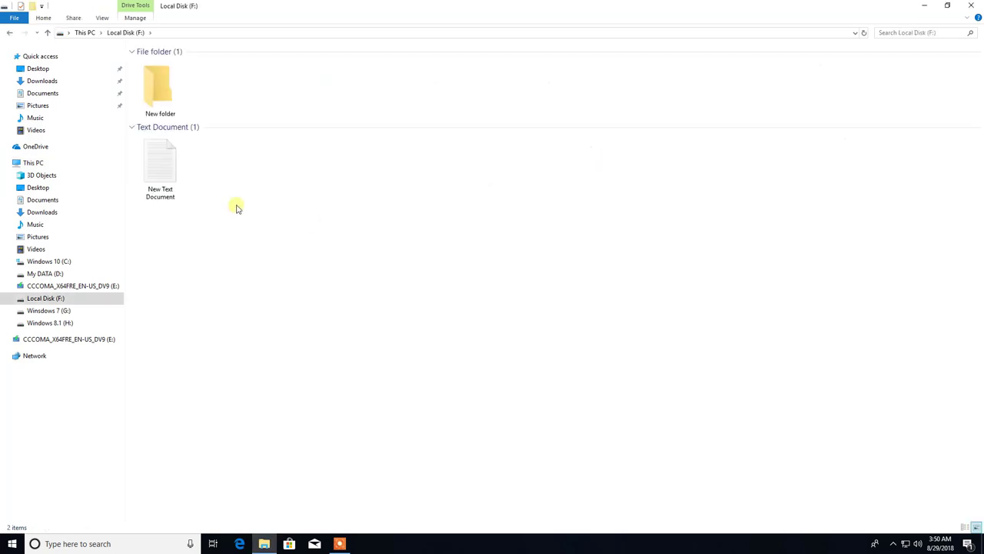
pyautogui.rightClick(235, 206)
pyautogui.click(249, 246)
pyautogui.click(10, 33)
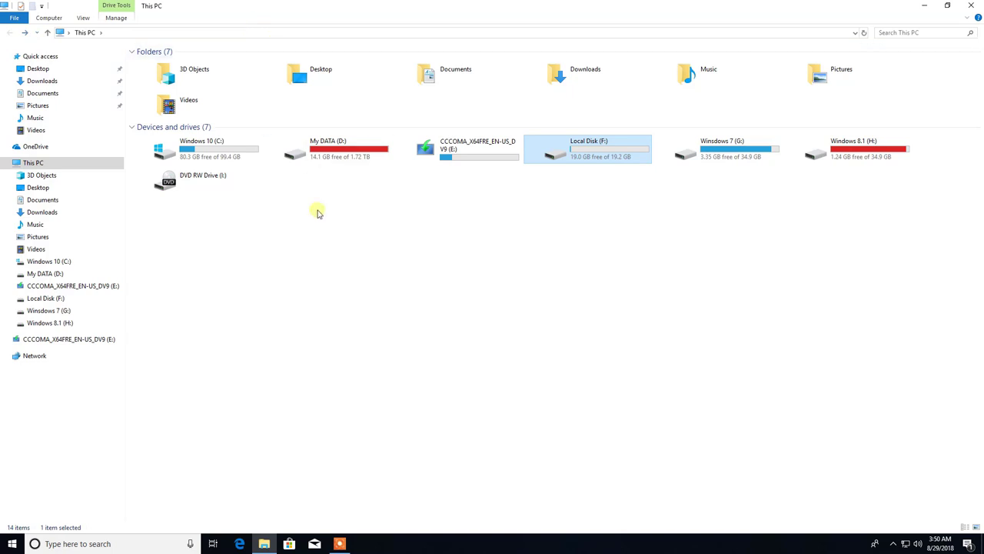
pyautogui.rightClick(293, 304)
pyautogui.click(322, 346)
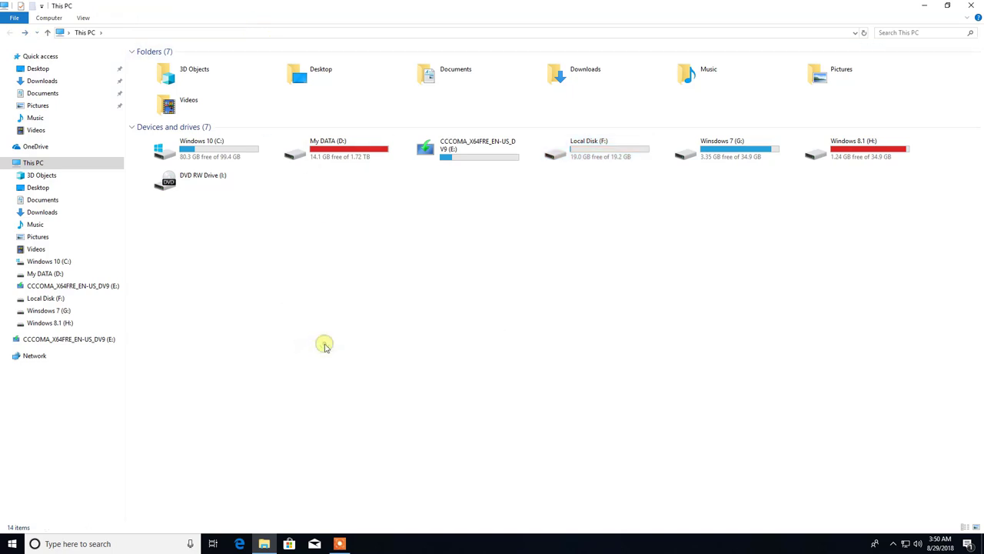
# Open the System information window for the computer from This PC
pyautogui.rightClick(320, 319)
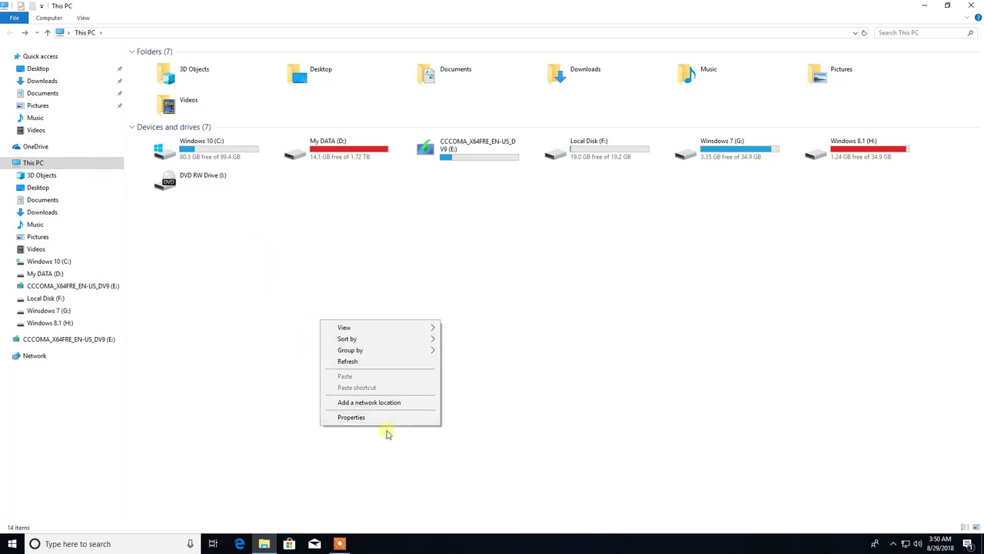
pyautogui.rightClick(249, 272)
pyautogui.click(281, 369)
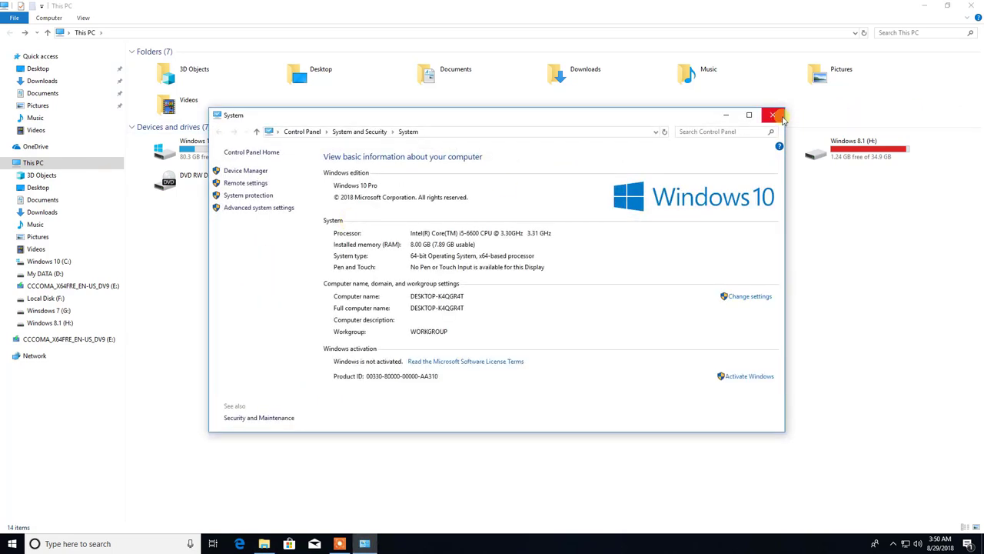
# Open the About page of the System settings in Windows Settings and go to the device specifications
pyautogui.click(12, 543)
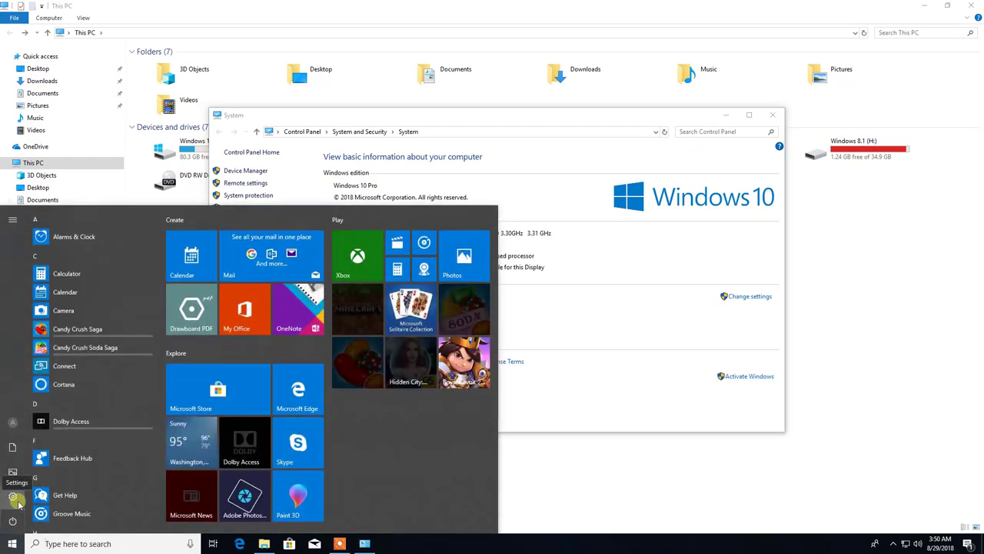
pyautogui.click(14, 498)
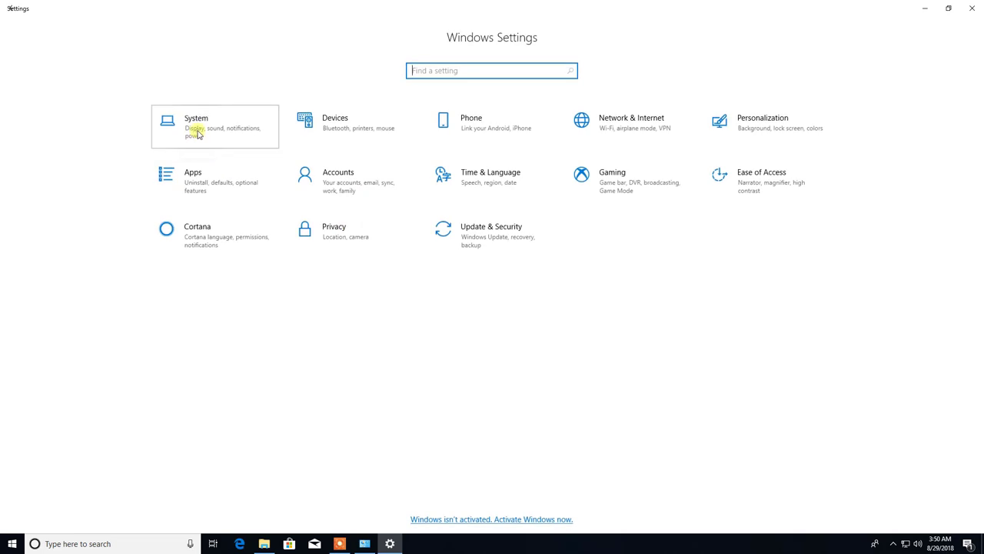
pyautogui.click(196, 131)
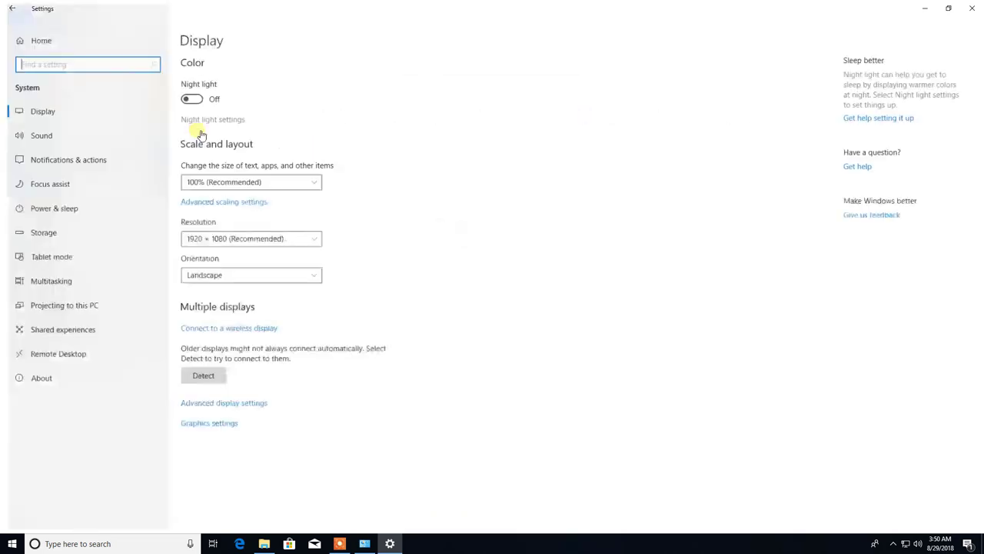
pyautogui.click(36, 379)
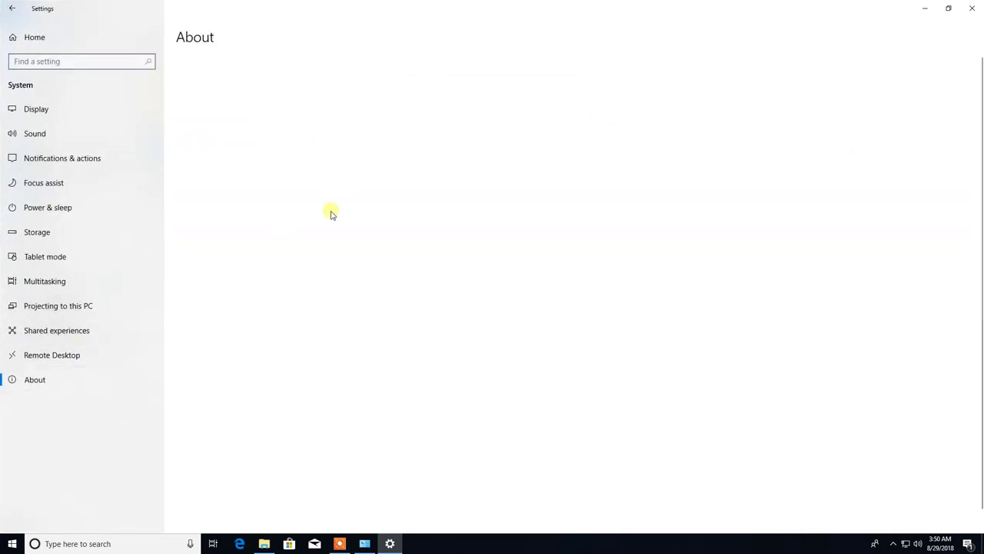
pyautogui.scroll(-1, 329, 213)
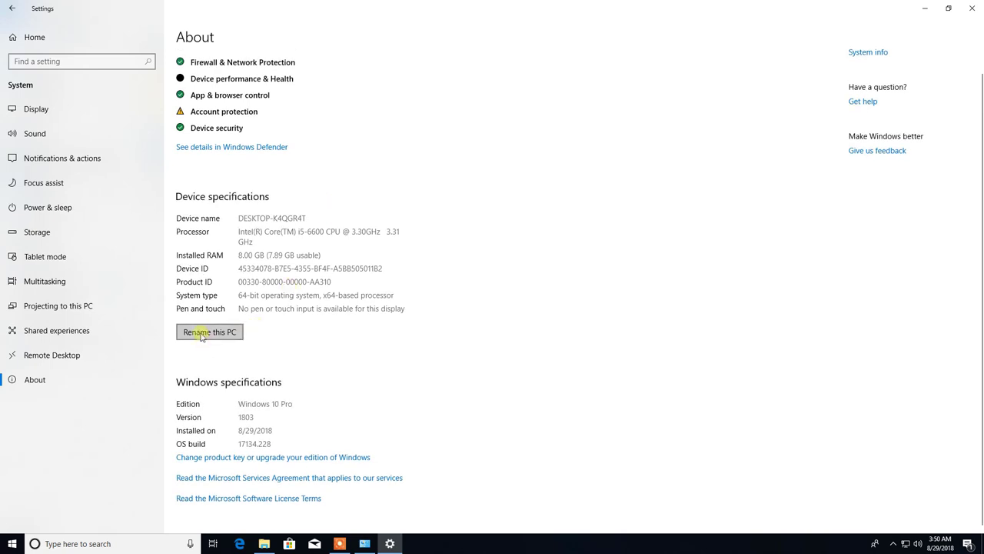
# Switch to the System window, view the computer name and domain change dialog, and close it without changing anything
pyautogui.click(364, 543)
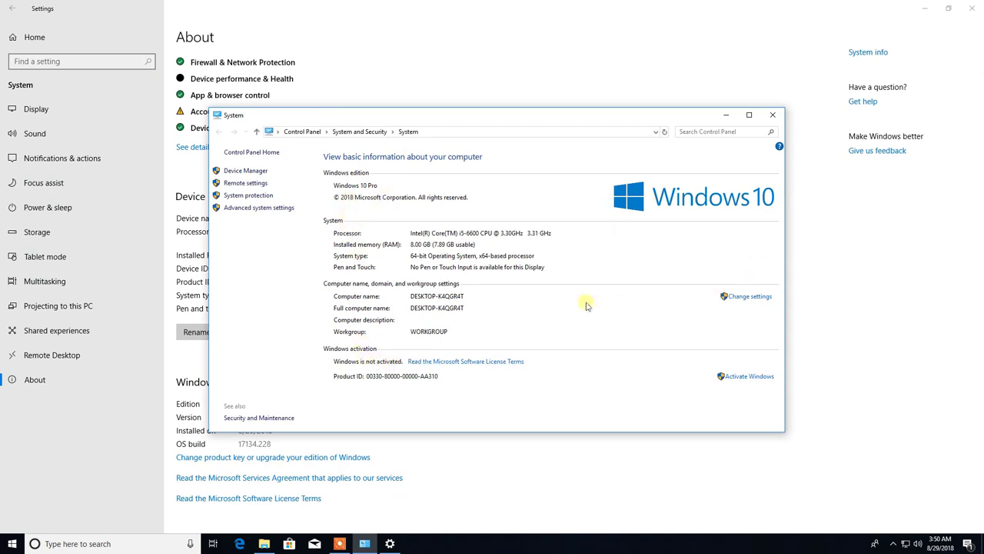
pyautogui.click(763, 298)
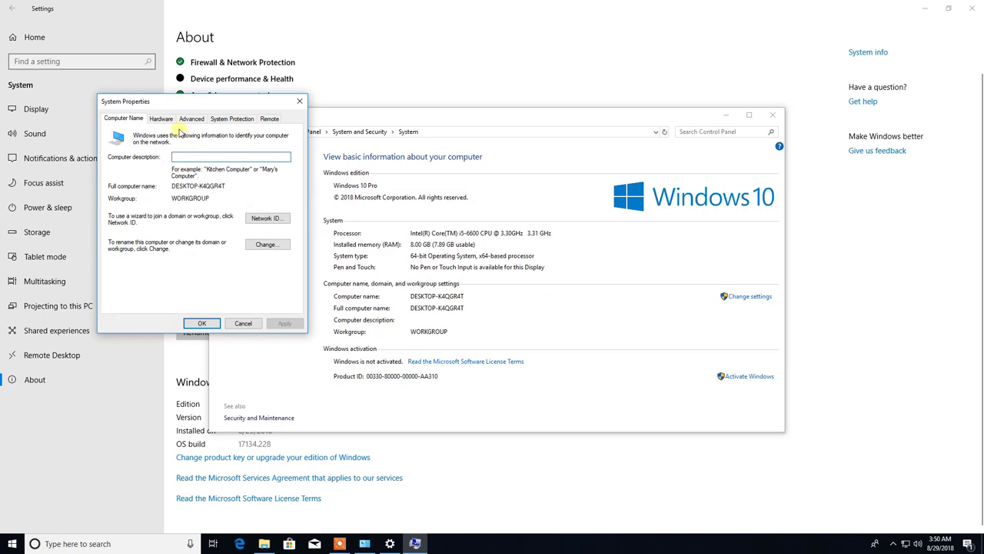
pyautogui.click(269, 244)
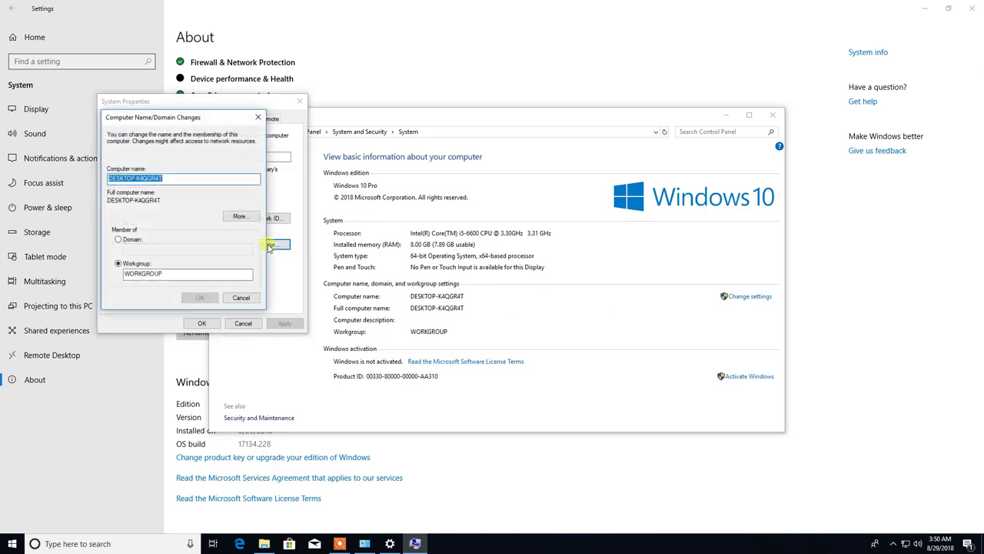
pyautogui.click(258, 117)
pyautogui.click(299, 107)
pyautogui.hotkey('alt', 'F4')
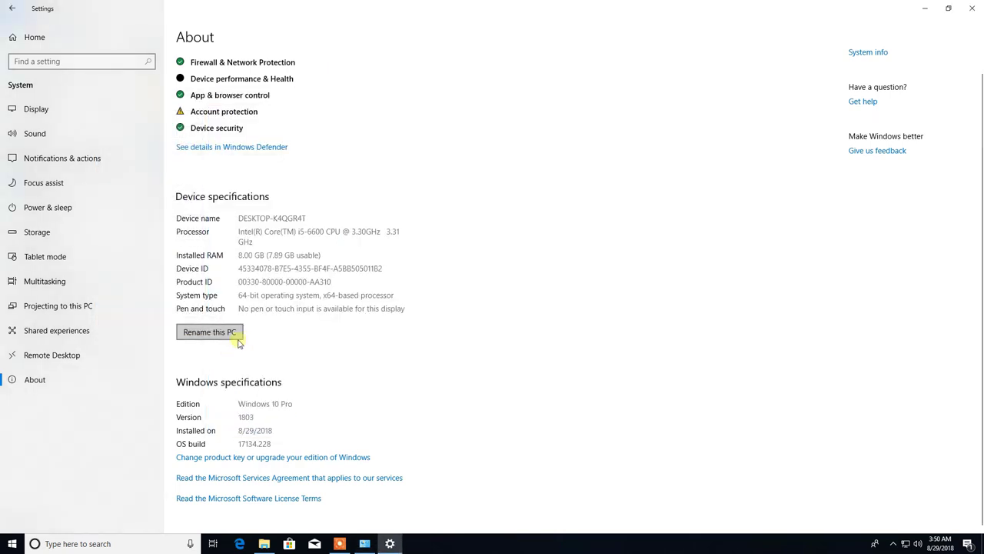
# Rename the PC from the About page with the owner's first name followed by "-PC-WIN-10", and accept the new name
pyautogui.click(229, 332)
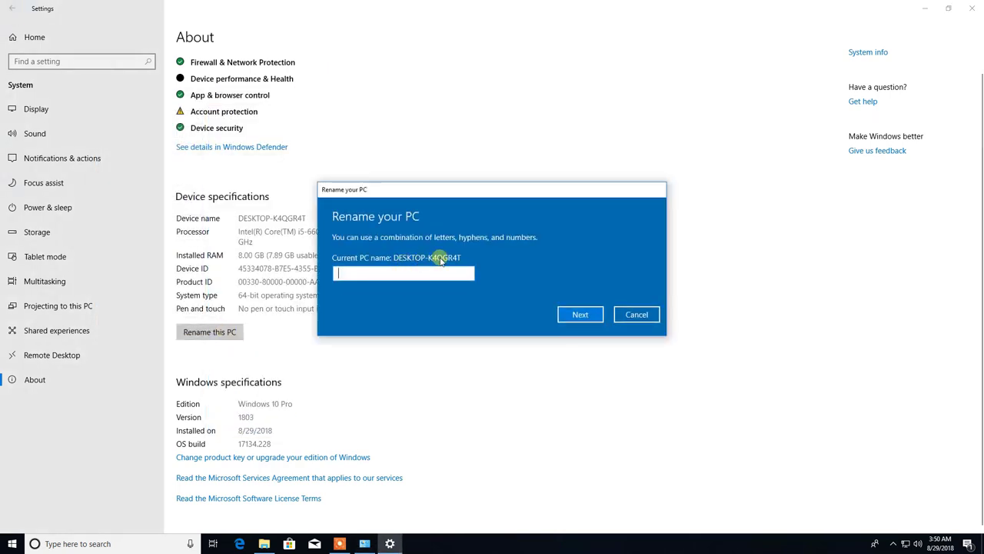
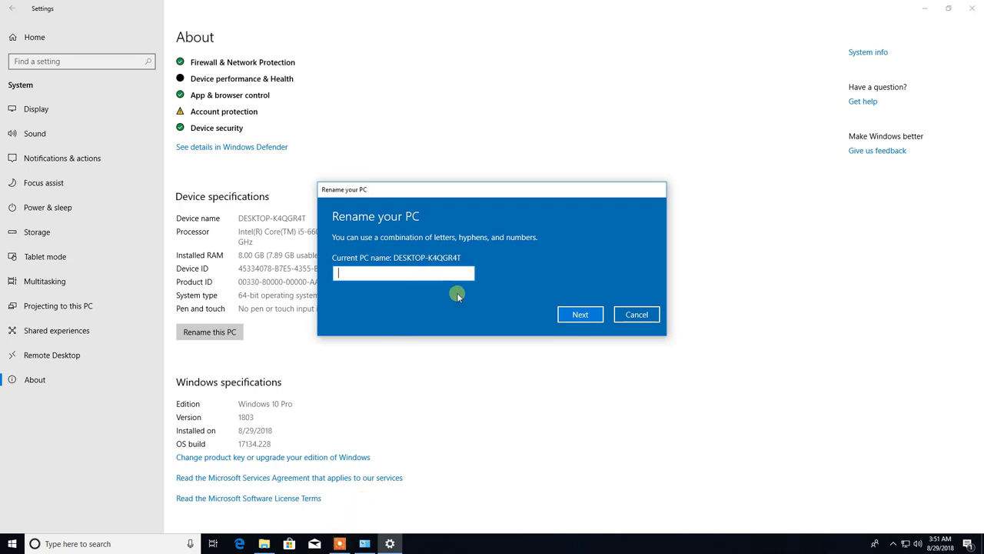
pyautogui.click(364, 543)
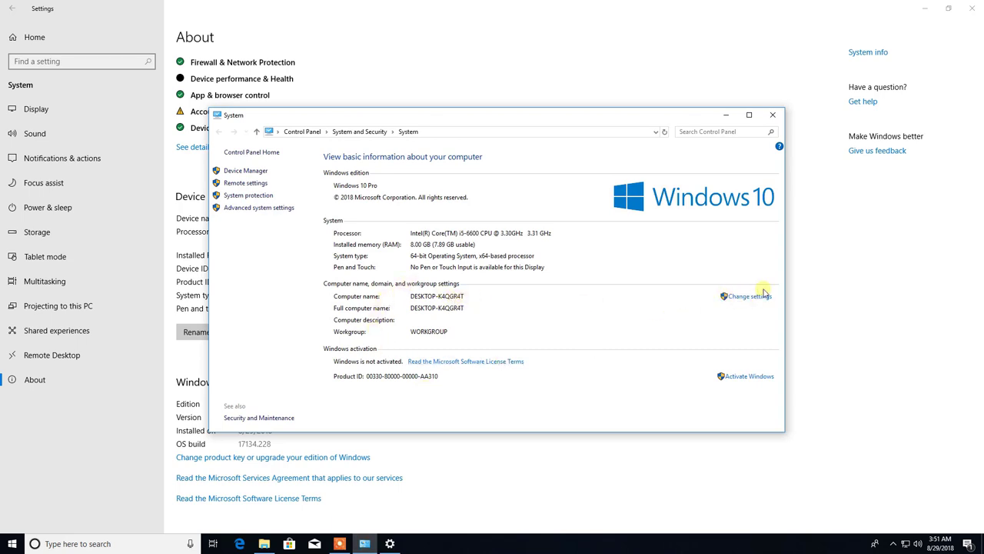
pyautogui.click(484, 463)
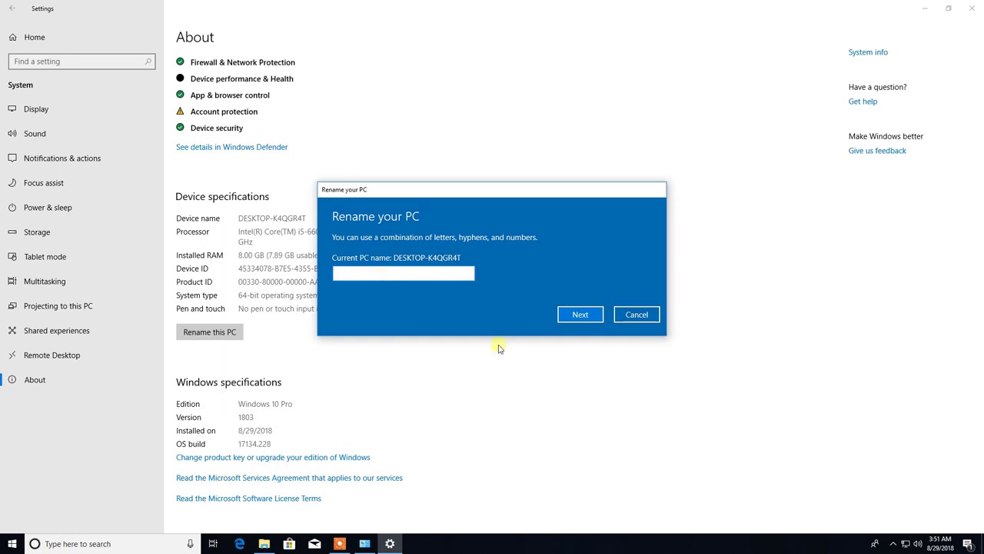
pyautogui.write('FIROZ-PC-WIN-10')
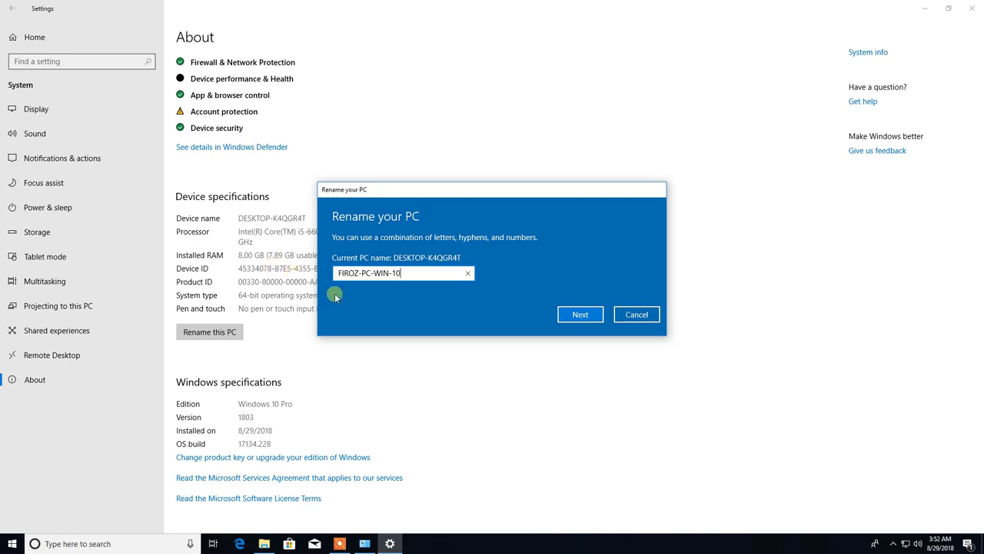
pyautogui.click(578, 314)
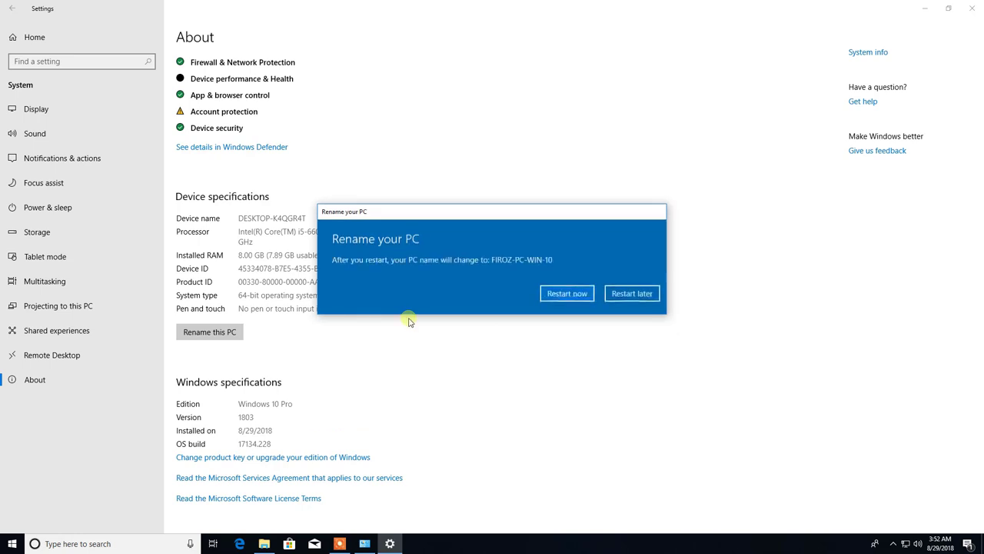
# Postpone the restart after renaming the PC, close the Settings and System windows, and show the desktop
pyautogui.click(635, 295)
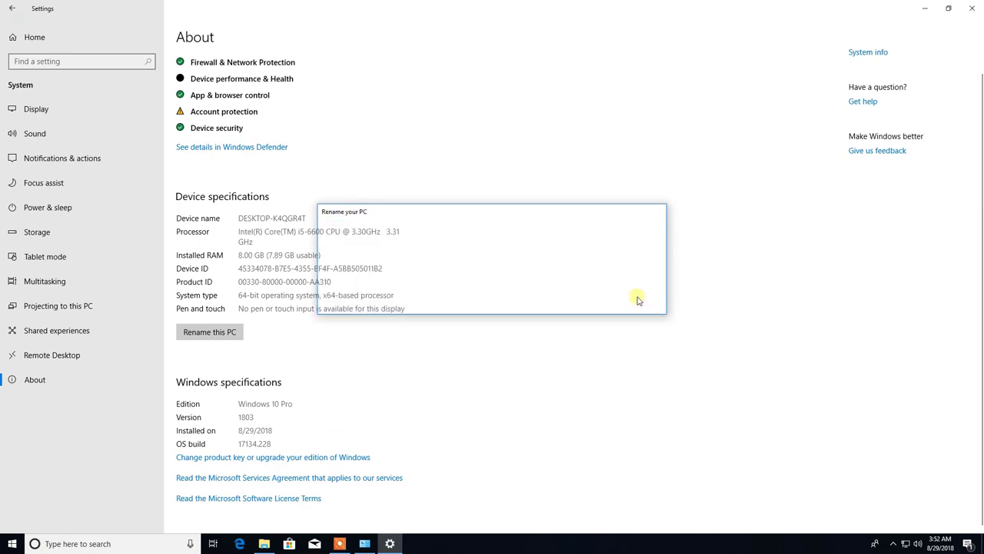
pyautogui.scroll(-1, 661, 279)
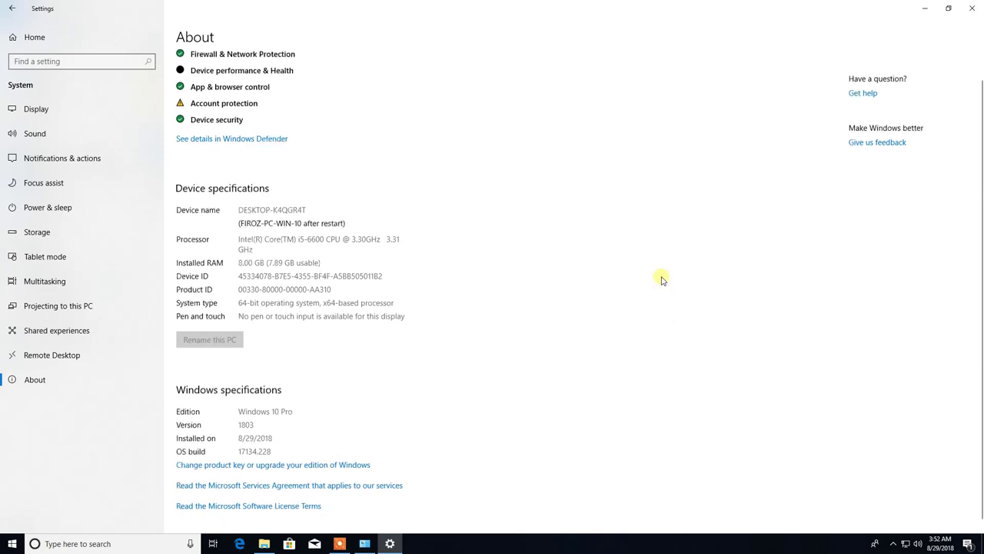
pyautogui.scroll(1, 661, 279)
pyautogui.click(973, 8)
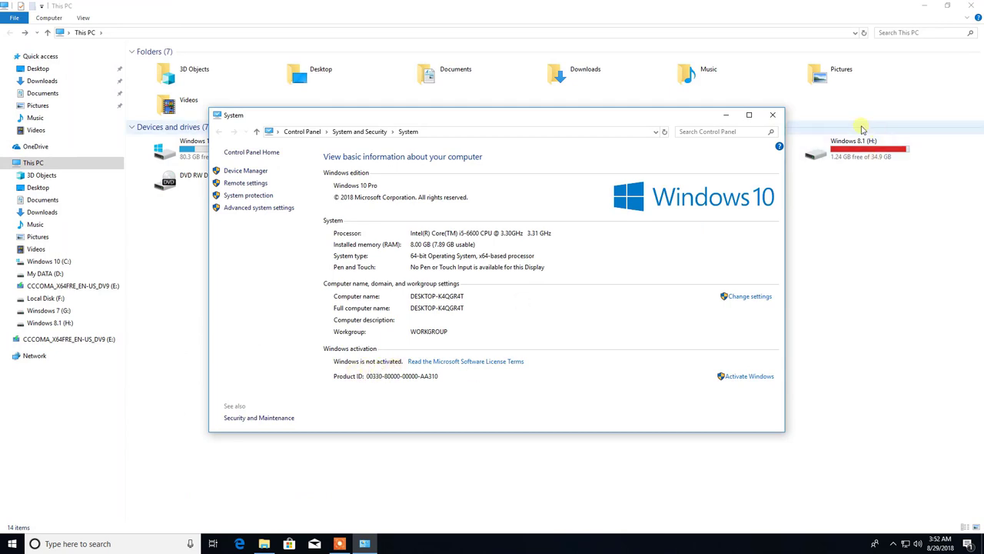
pyautogui.click(772, 114)
pyautogui.press('super+d')
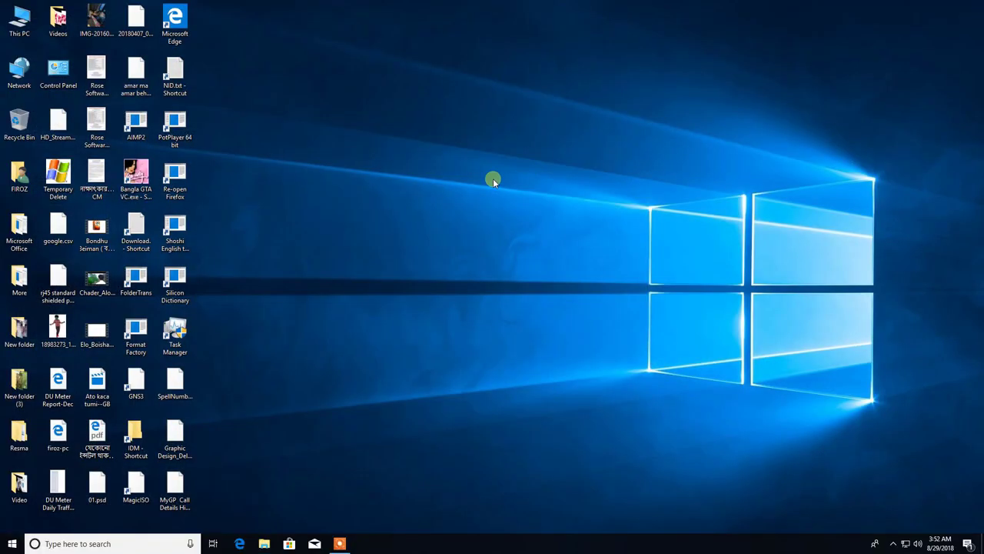
# View the desktop's Personalization background settings, close them, and refresh the desktop
pyautogui.rightClick(493, 179)
pyautogui.click(571, 319)
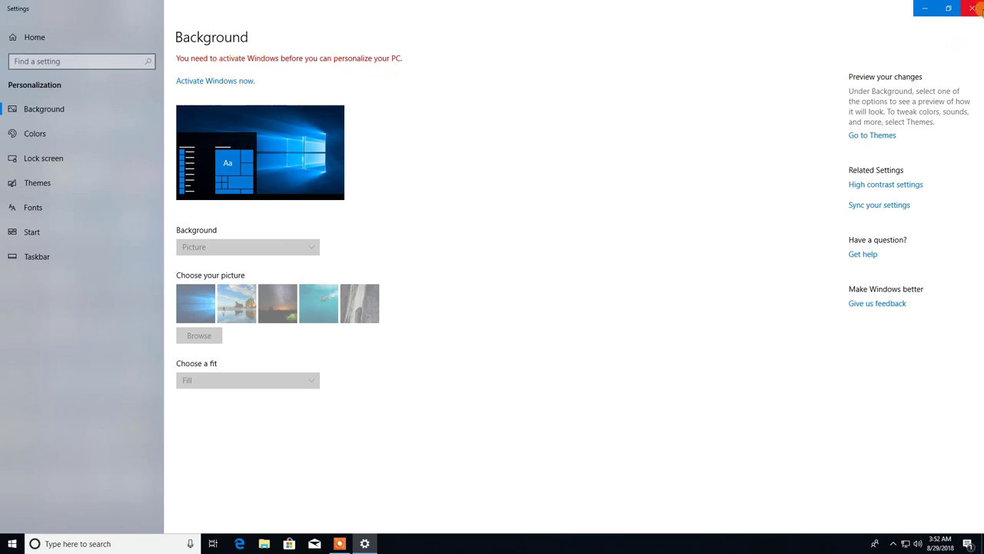
pyautogui.click(972, 8)
pyautogui.rightClick(456, 167)
pyautogui.click(484, 199)
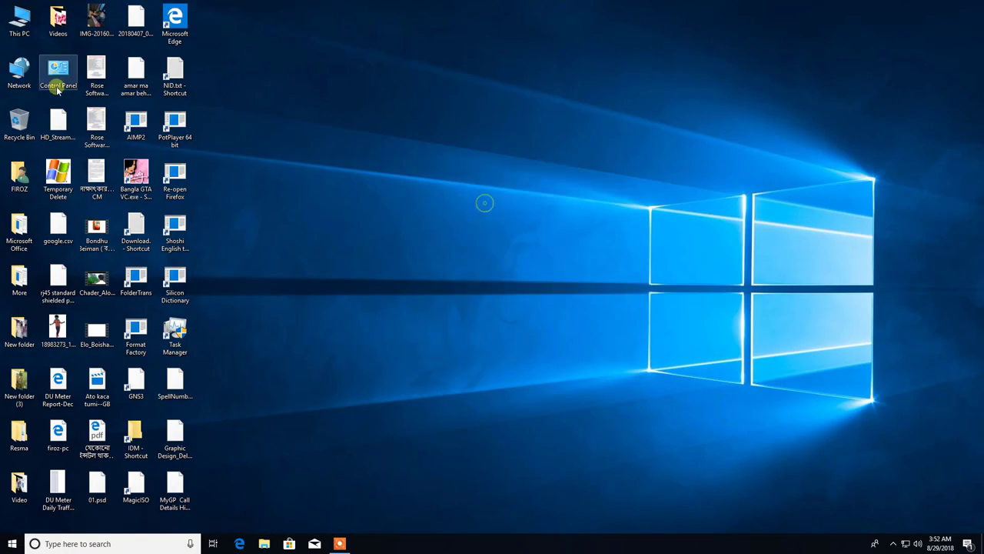
# Open the Windows Activator folder on My DATA (D:) under Software, Operating System, Windows
pyautogui.doubleClick(20, 23)
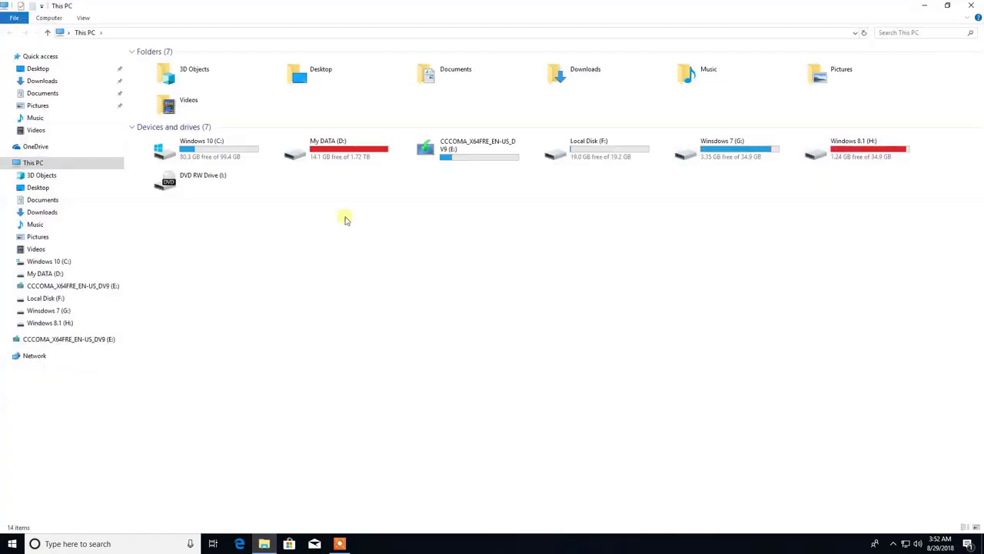
pyautogui.doubleClick(297, 159)
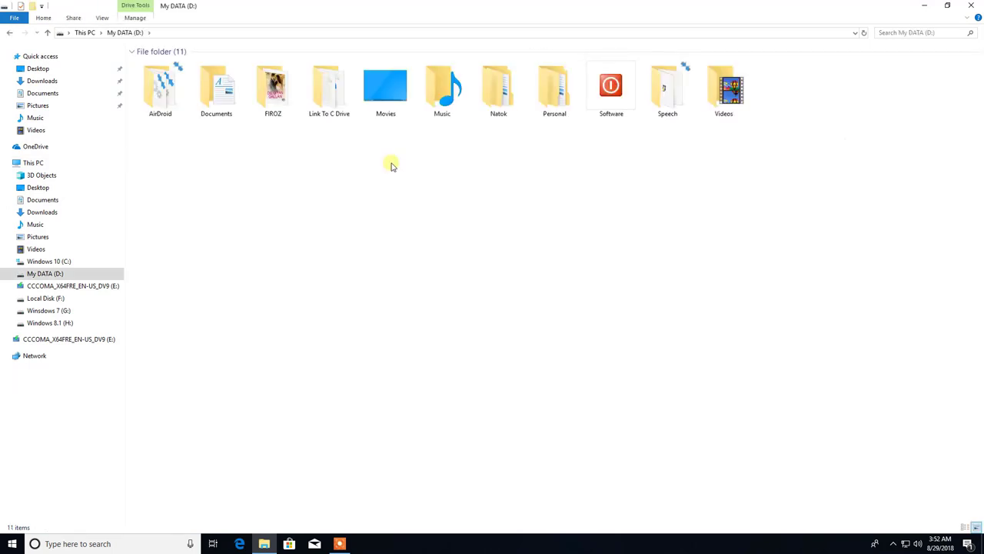
pyautogui.doubleClick(630, 107)
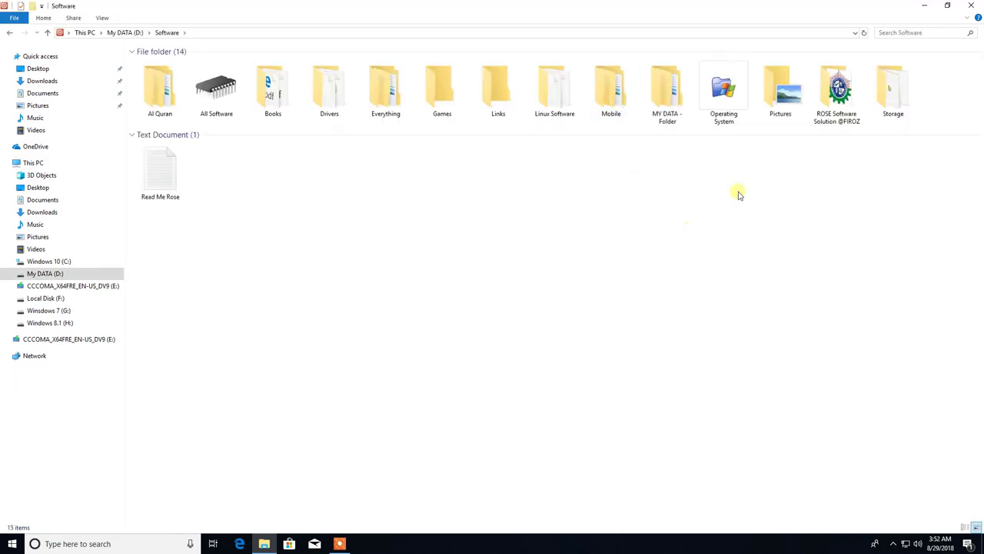
pyautogui.doubleClick(723, 90)
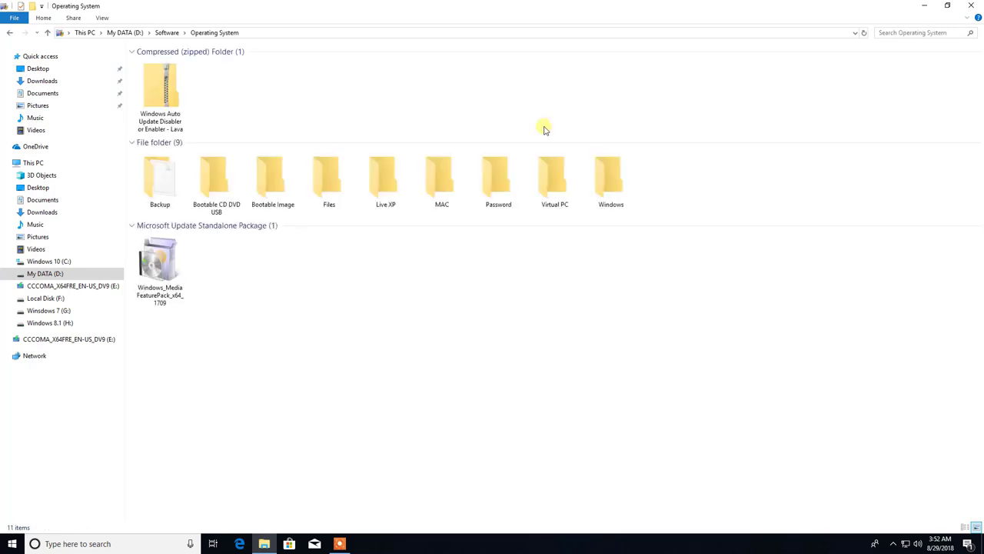
pyautogui.doubleClick(607, 193)
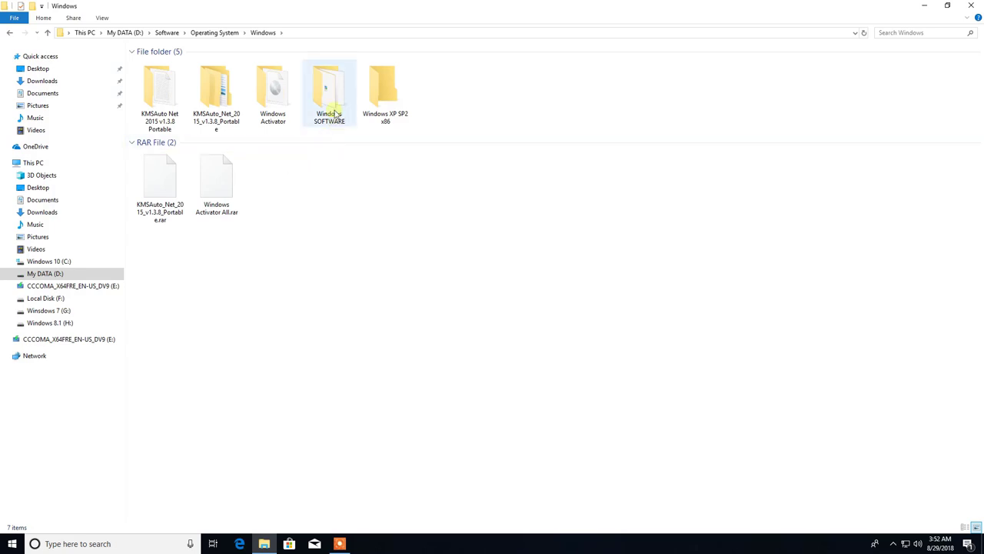
pyautogui.doubleClick(289, 103)
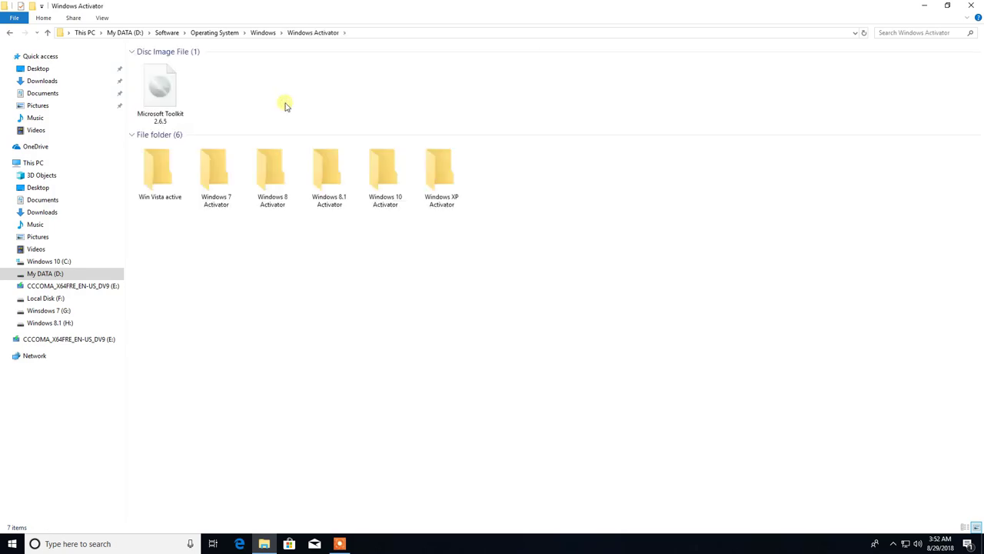
# Mount the Microsoft Toolkit 2.6.5 disc image and try to start the application on it
pyautogui.click(165, 105)
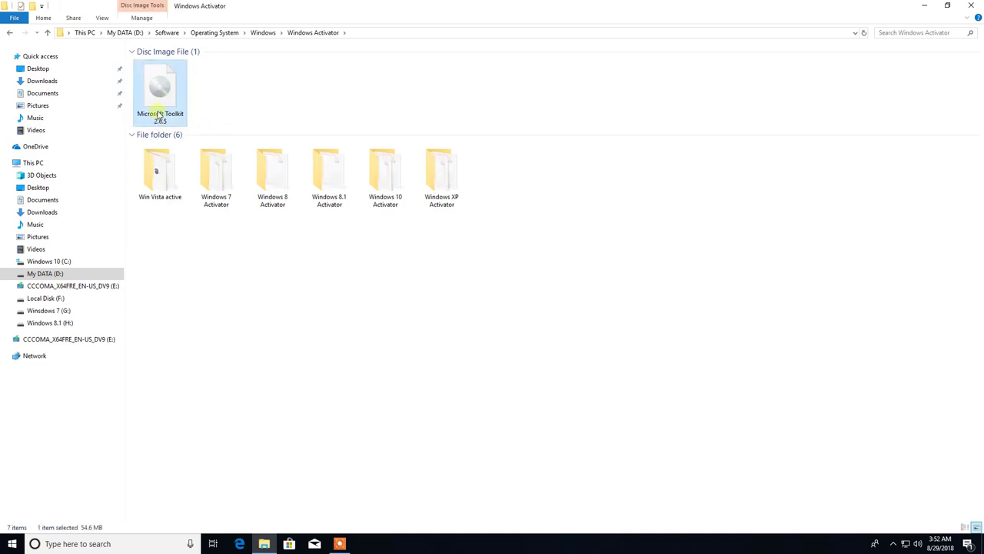
pyautogui.doubleClick(158, 96)
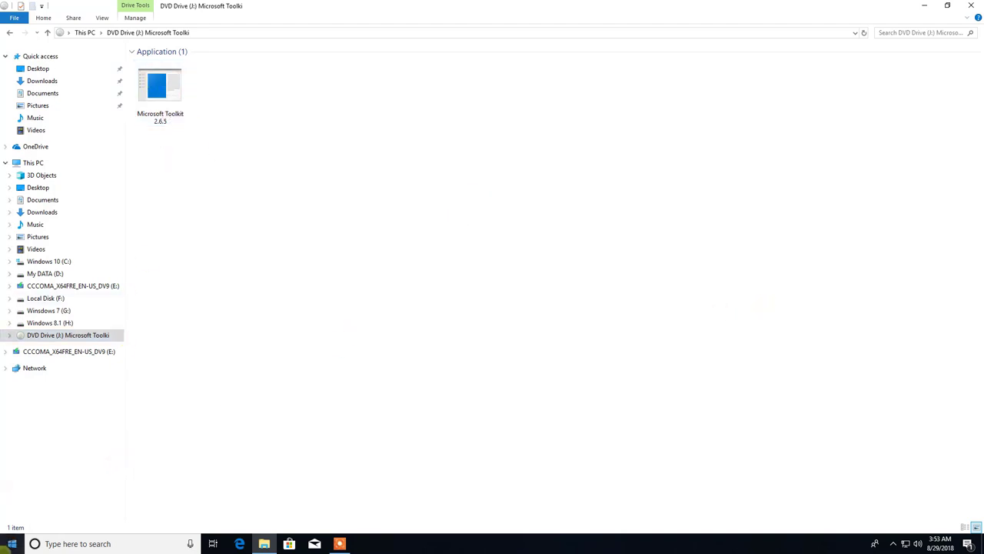
pyautogui.click(12, 543)
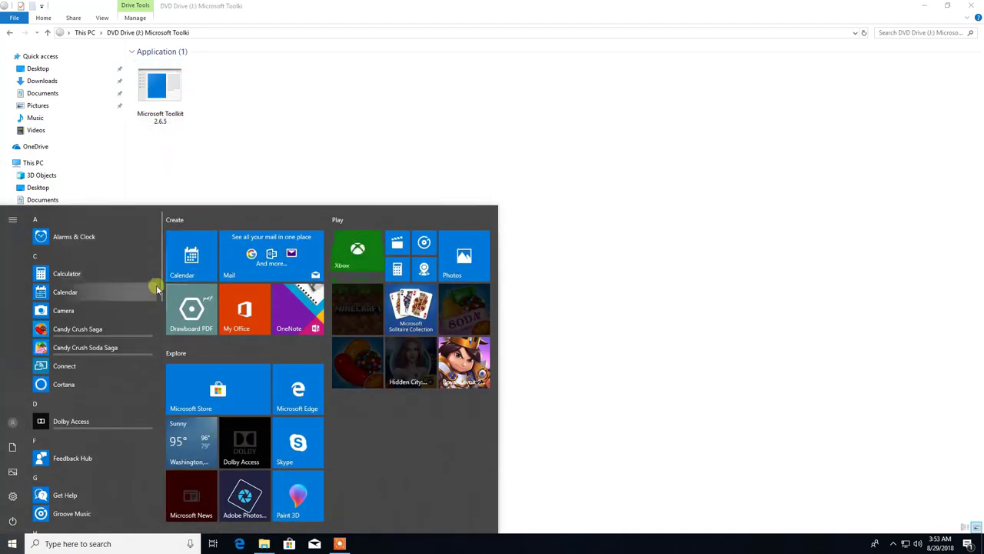
pyautogui.click(231, 144)
pyautogui.doubleClick(146, 103)
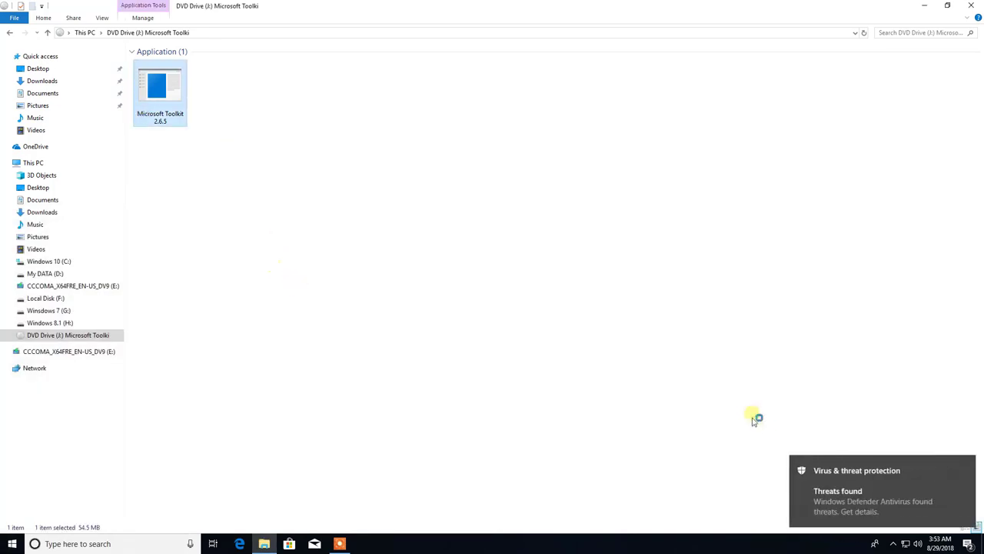
pyautogui.click(830, 469)
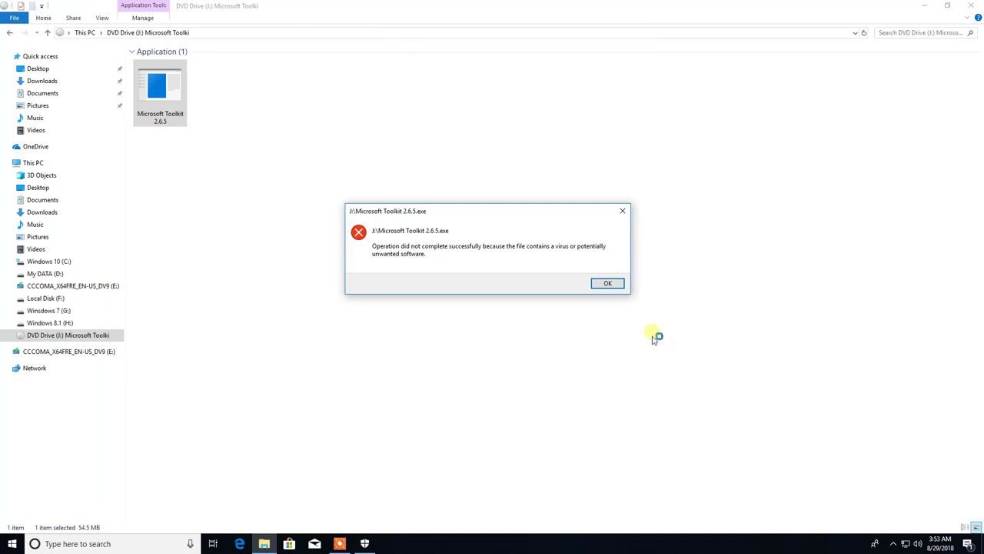
pyautogui.click(608, 283)
# Turn off Real-time protection in the Virus & threat protection settings of Windows Defender Security Center
pyautogui.click(366, 544)
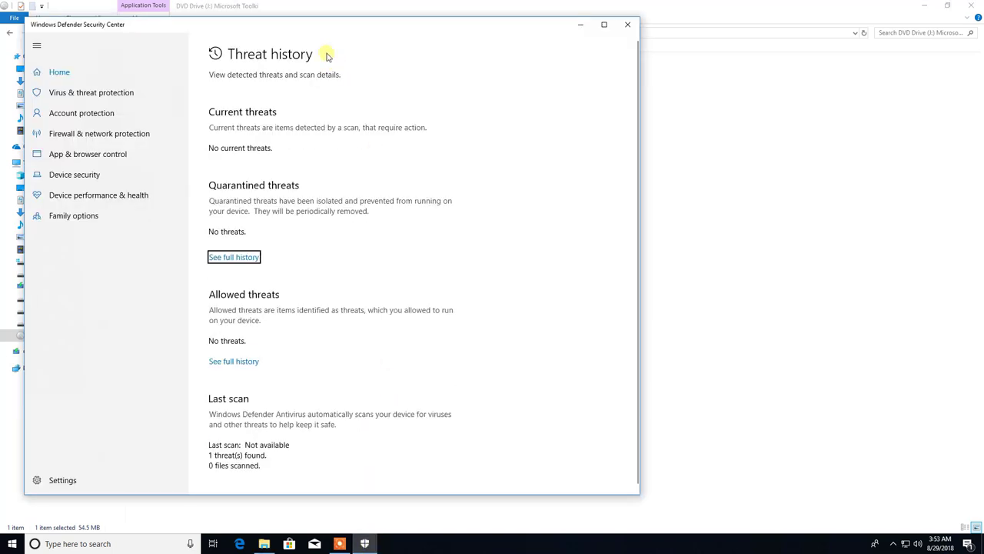
pyautogui.moveTo(310, 34); pyautogui.dragTo(555, 52)
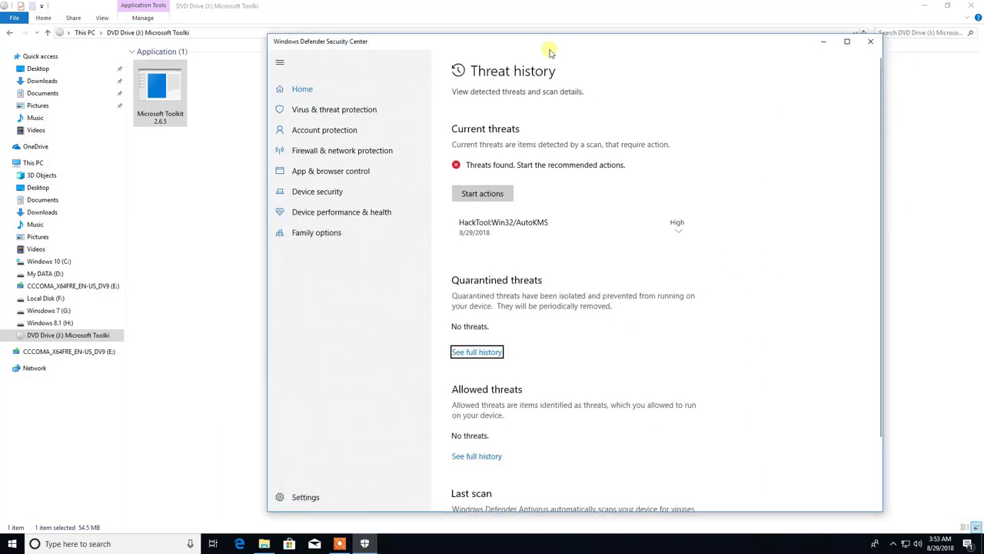
pyautogui.click(346, 115)
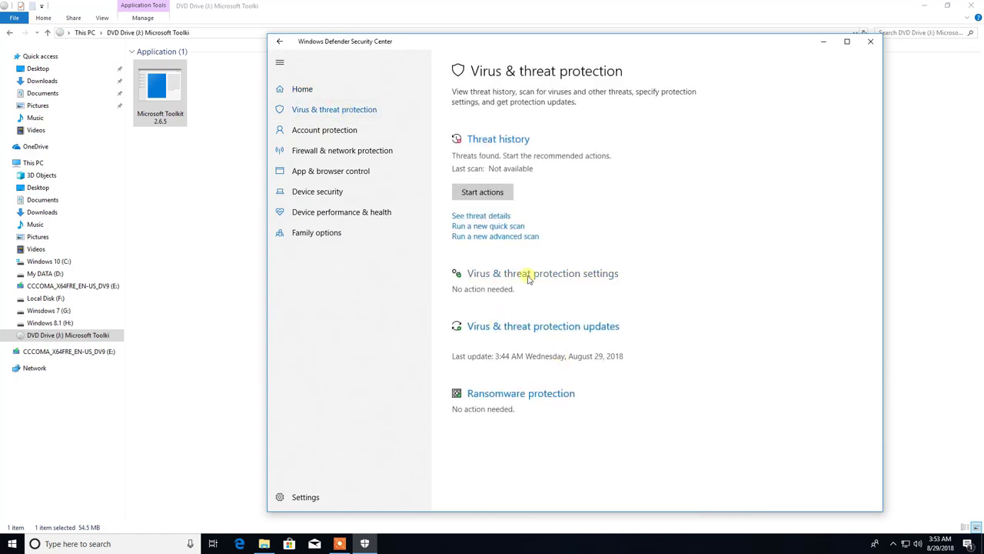
pyautogui.click(555, 277)
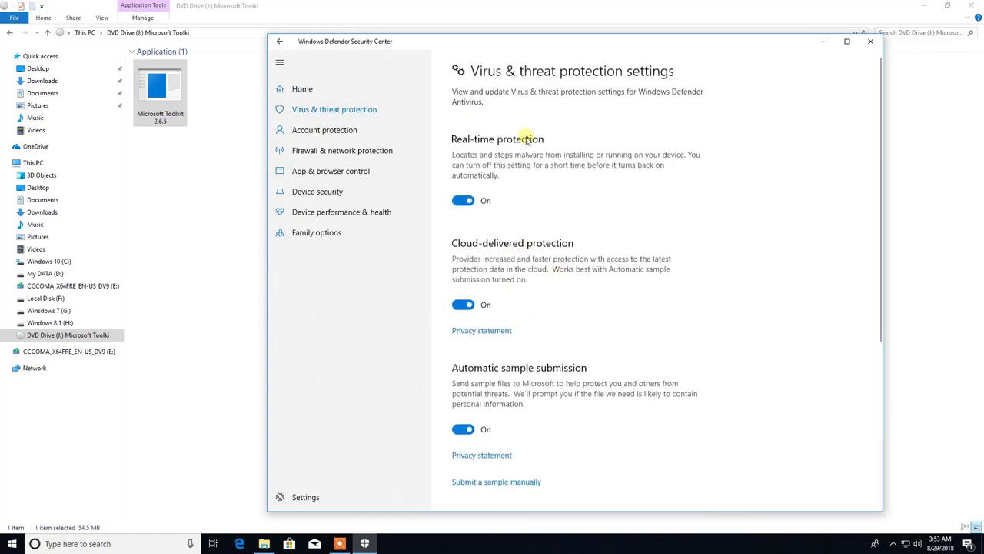
pyautogui.click(464, 202)
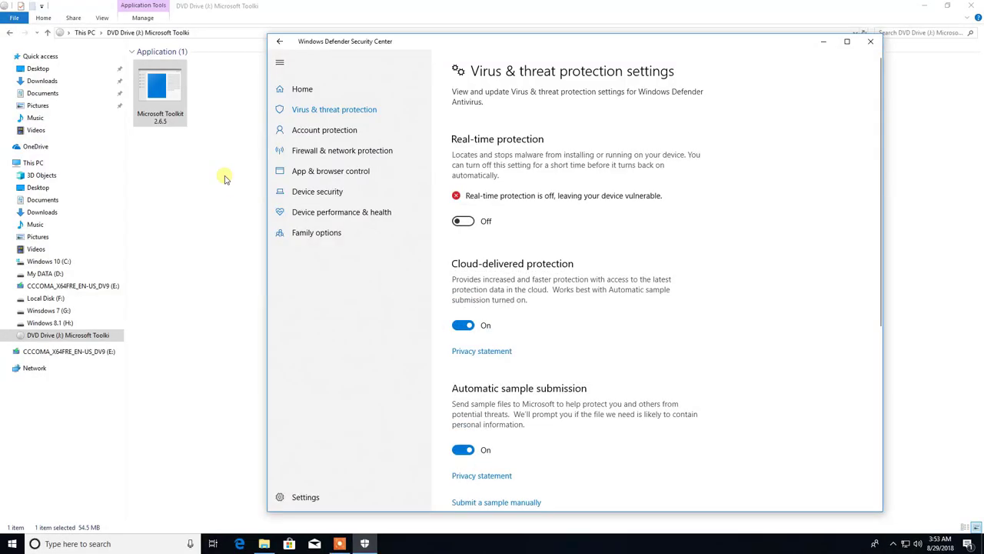
# Run Microsoft Toolkit 2.6.5 as administrator and minimize the File Explorer and Windows Defender Security Center windows
pyautogui.click(165, 96)
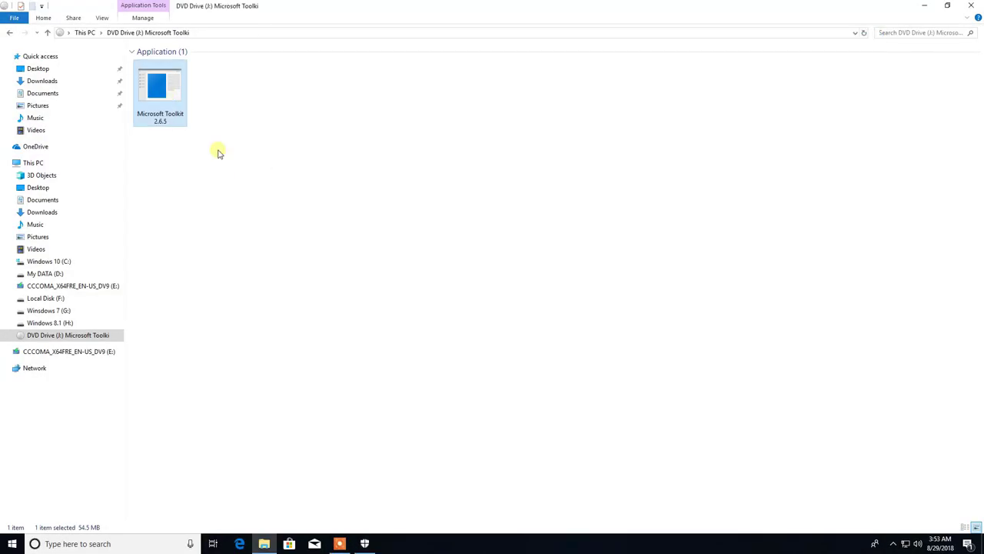
pyautogui.doubleClick(177, 123)
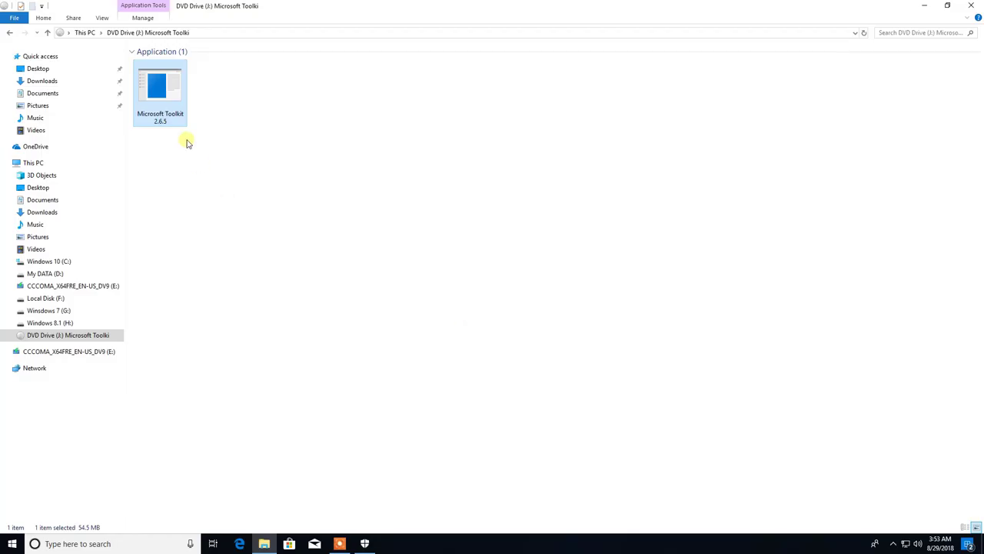
pyautogui.rightClick(168, 103)
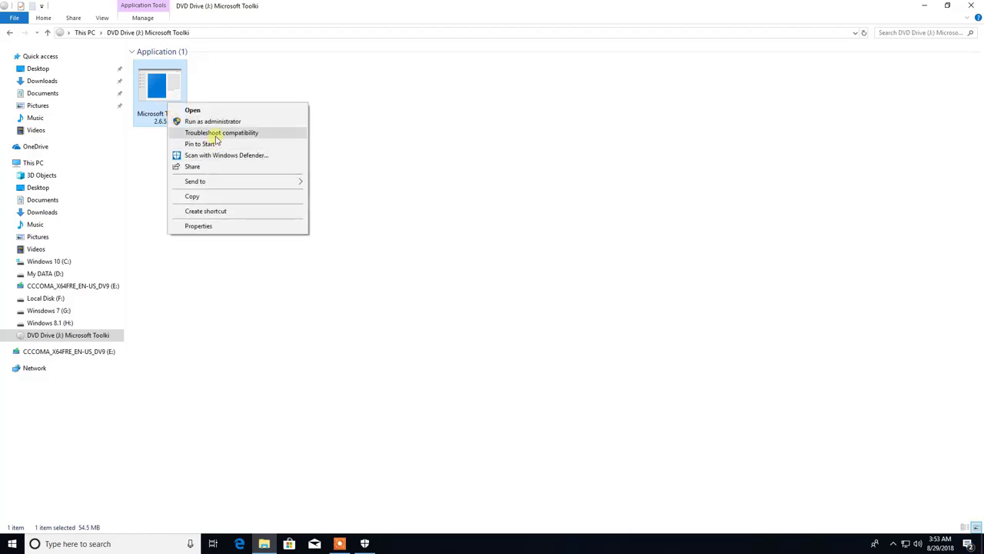
pyautogui.click(209, 123)
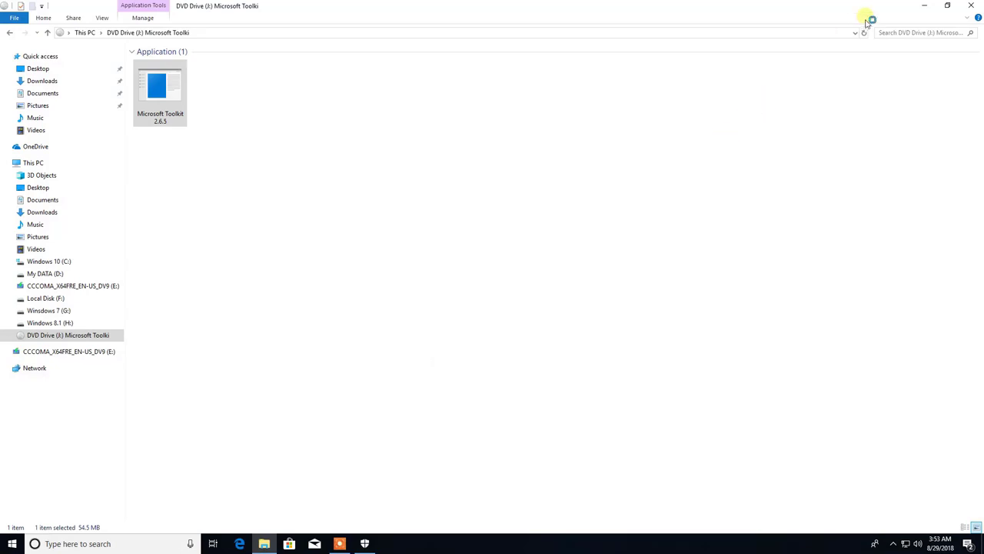
pyautogui.click(926, 8)
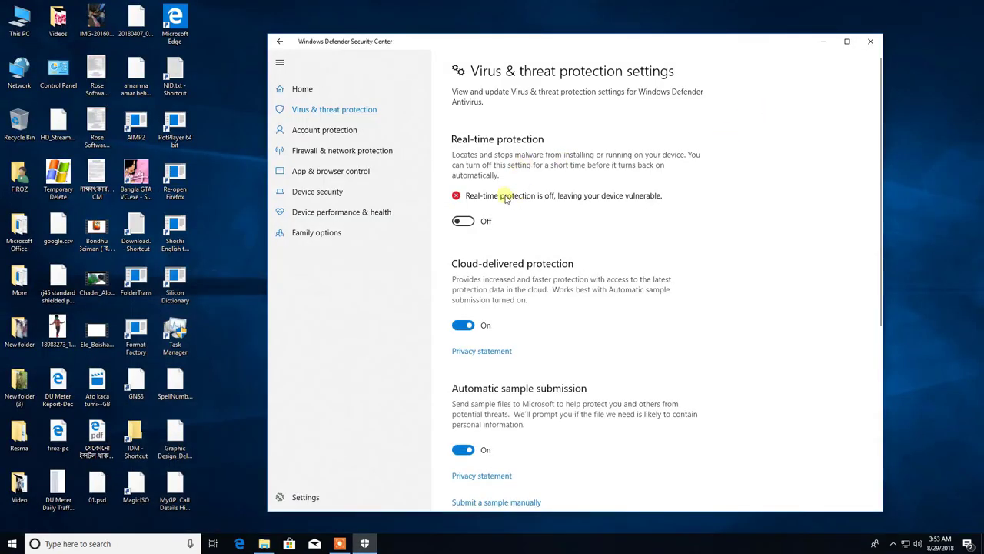
pyautogui.click(824, 42)
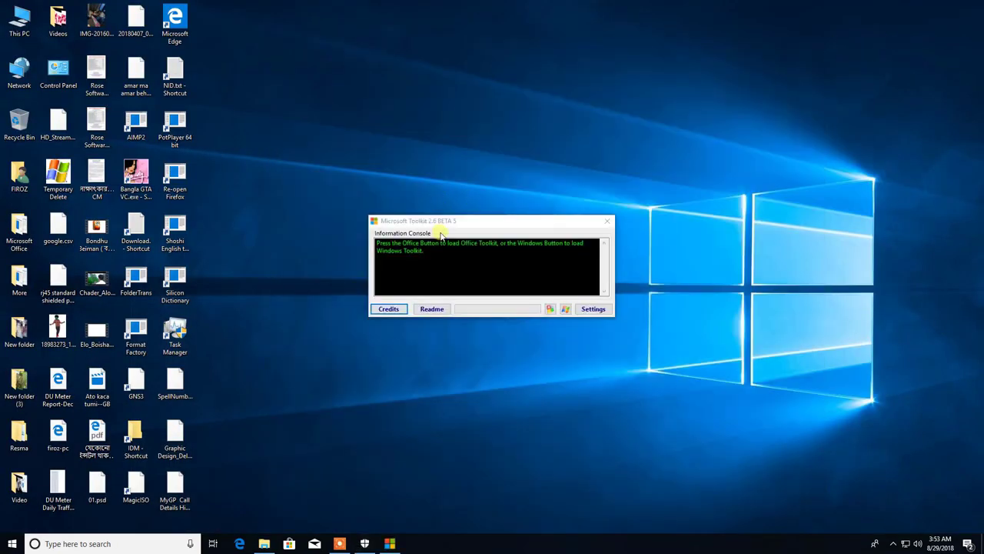
# Load the Windows Toolkit in Microsoft Toolkit and install the AutoKMS activation tool
pyautogui.moveTo(439, 221); pyautogui.dragTo(383, 143)
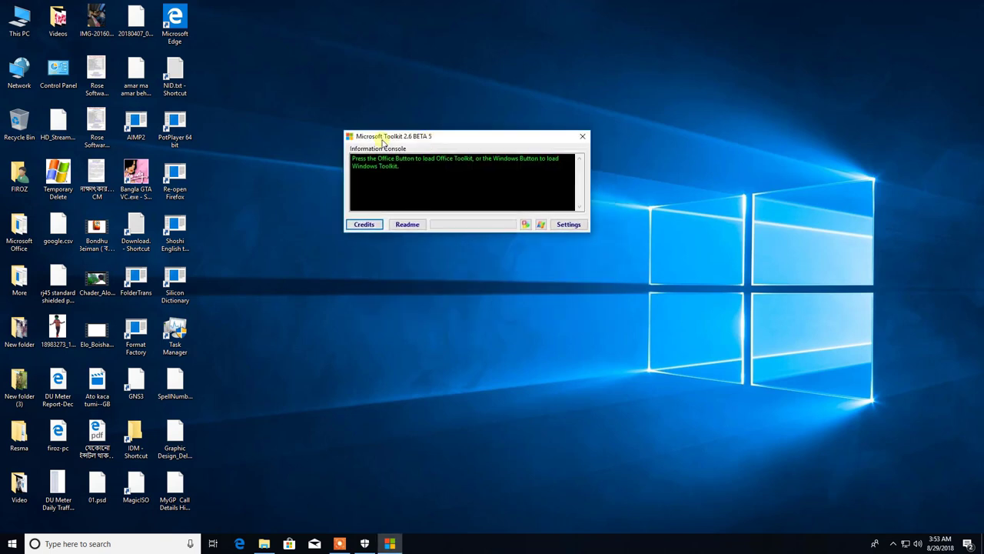
pyautogui.click(541, 224)
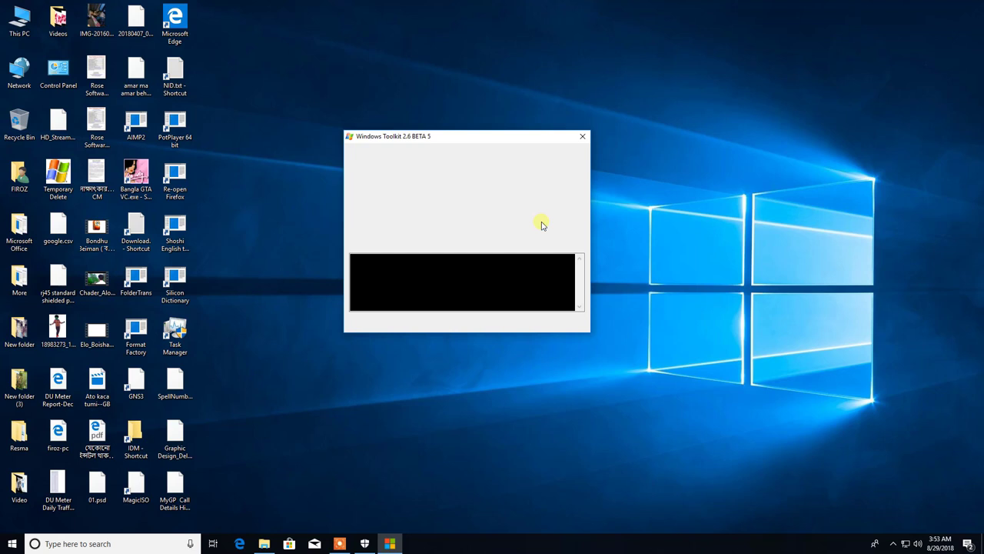
pyautogui.click(390, 151)
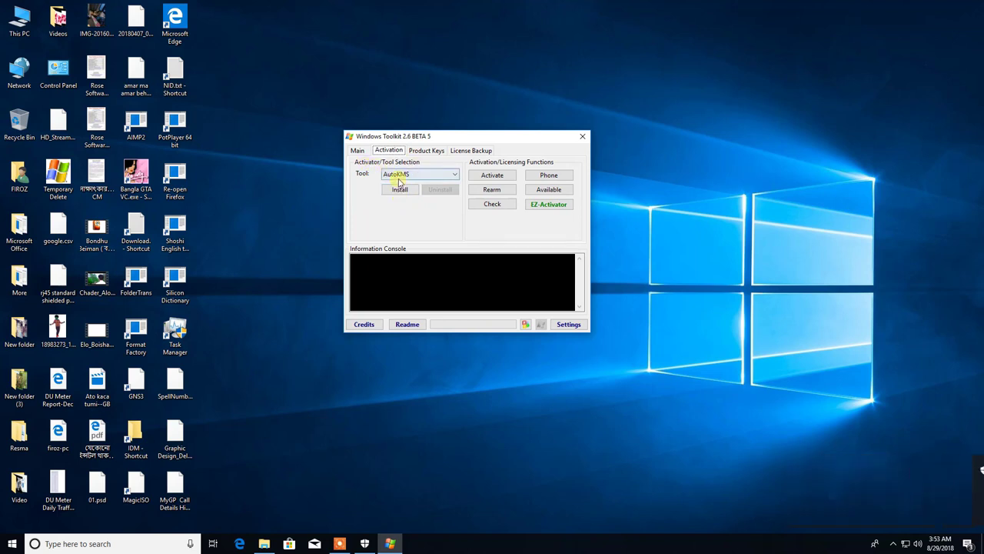
pyautogui.click(401, 190)
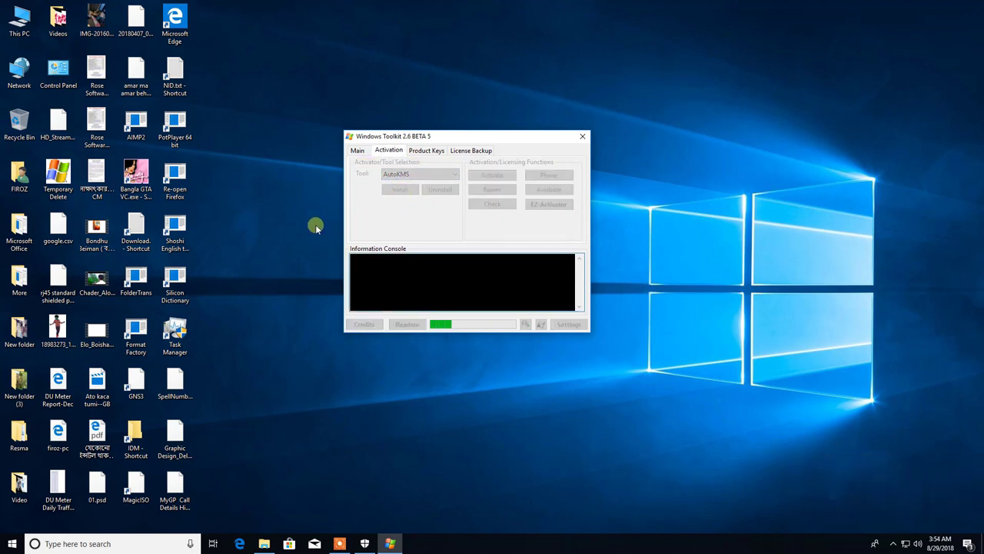
# Choose Windows 10 as the product in the toolkit's product key selection
pyautogui.click(425, 150)
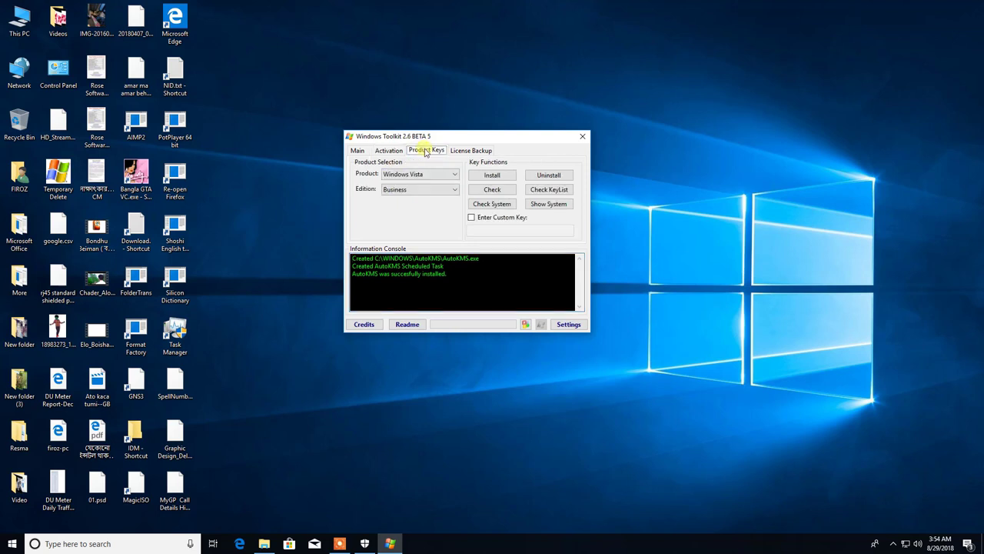
pyautogui.click(397, 177)
pyautogui.click(407, 269)
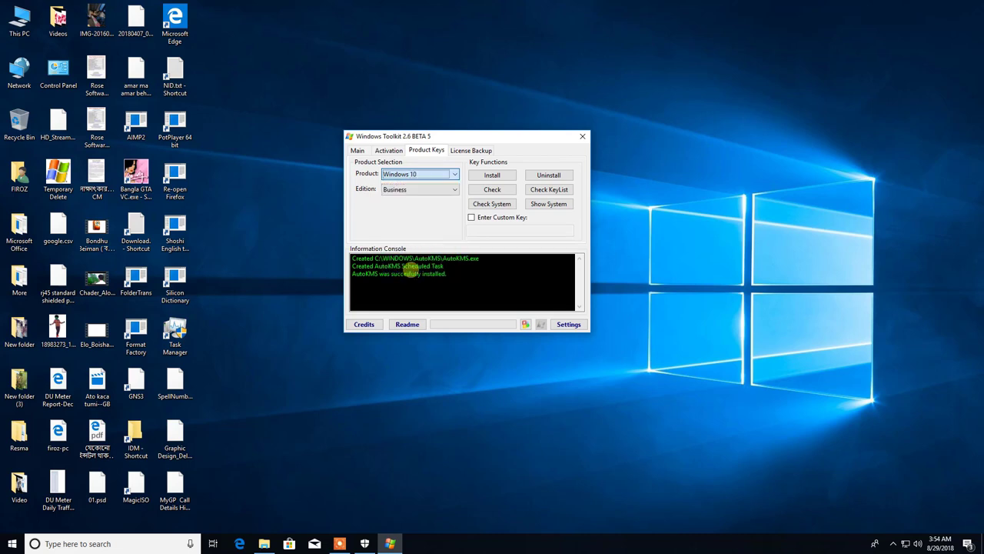
# Check which Windows edition is installed in the This PC system properties, and close the System window
pyautogui.rightClick(23, 36)
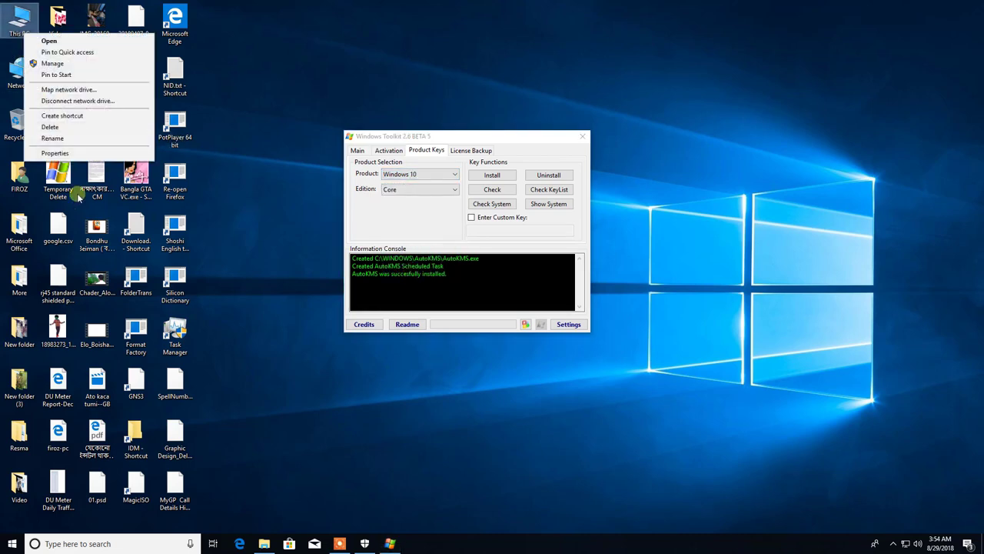
pyautogui.click(66, 150)
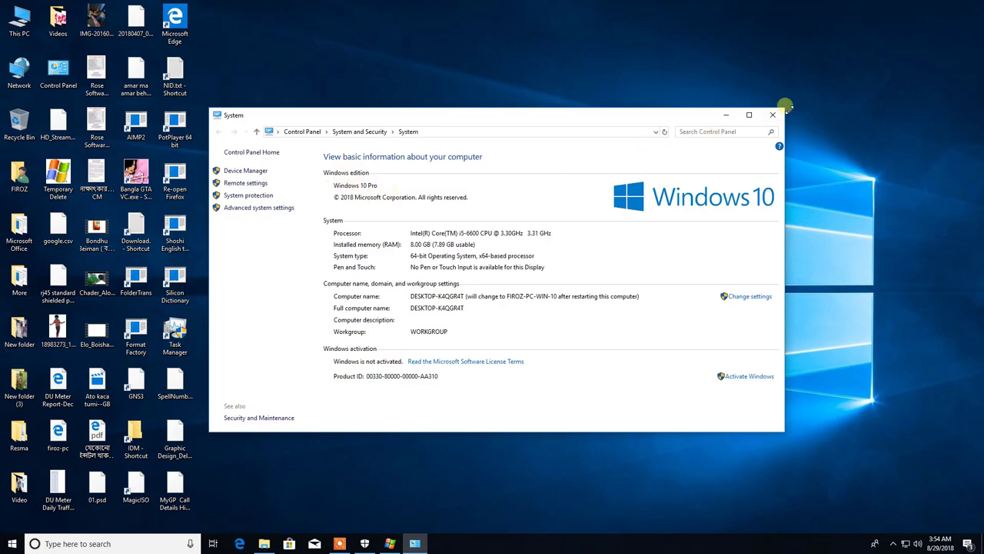
pyautogui.click(772, 115)
# Choose the Professional edition for Windows 10 in the toolkit's product key selection and install its key
pyautogui.click(412, 174)
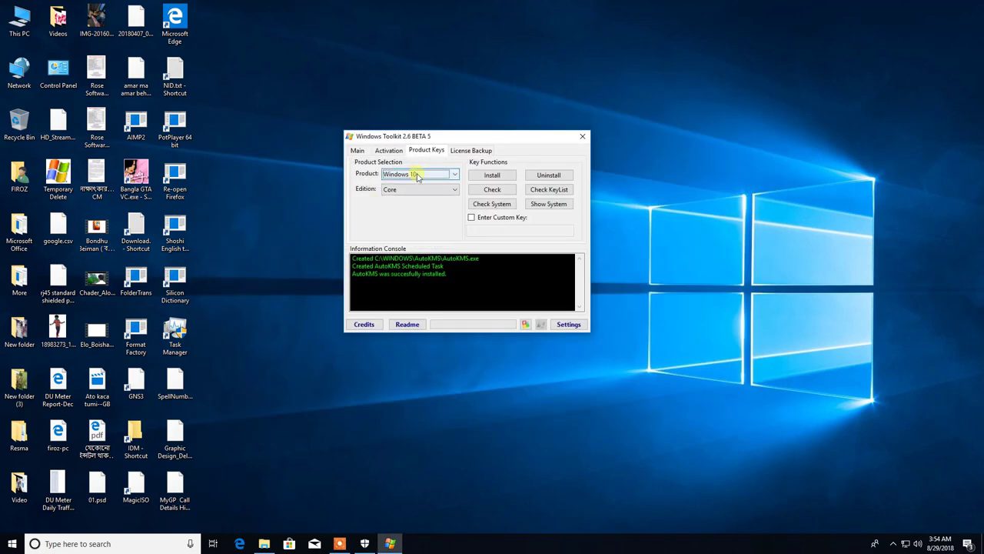
pyautogui.click(413, 189)
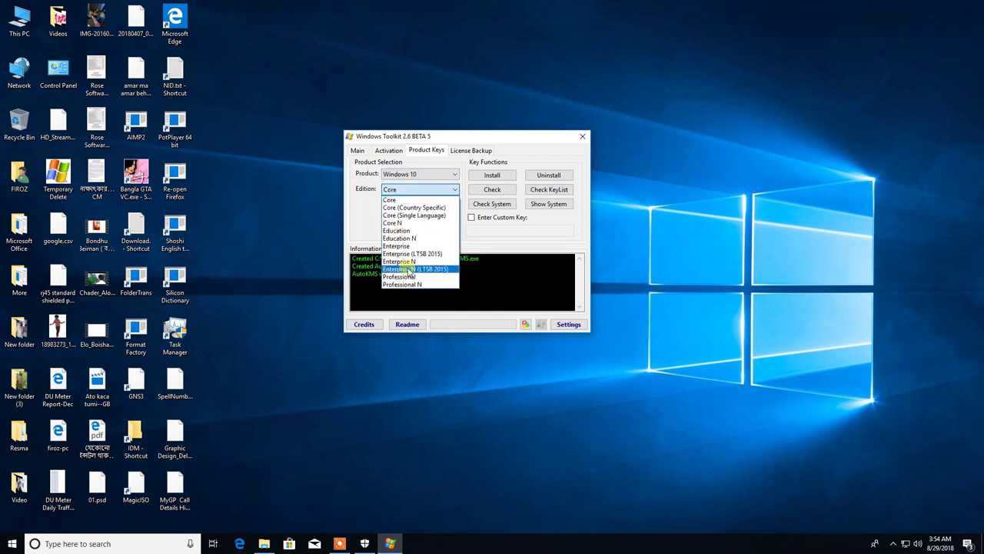
pyautogui.click(409, 276)
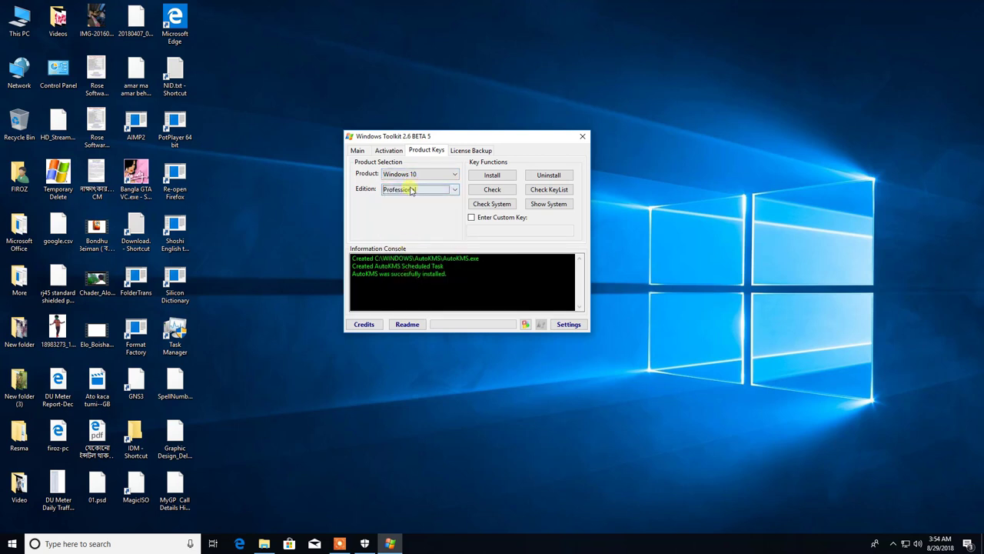
pyautogui.click(489, 175)
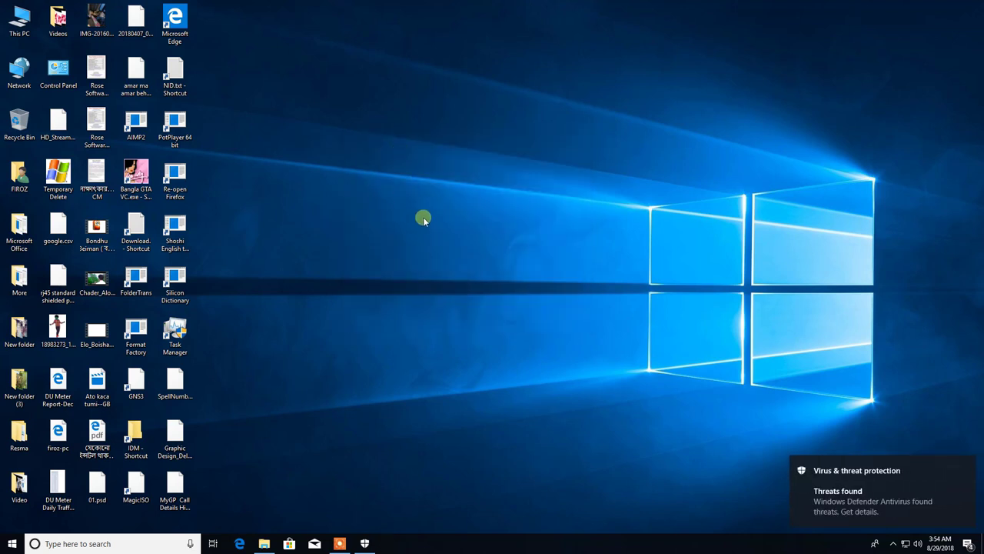
# Run Microsoft Toolkit 2.6.5 as administrator again from the DVD drive, minimize the other windows and refresh the desktop
pyautogui.click(365, 544)
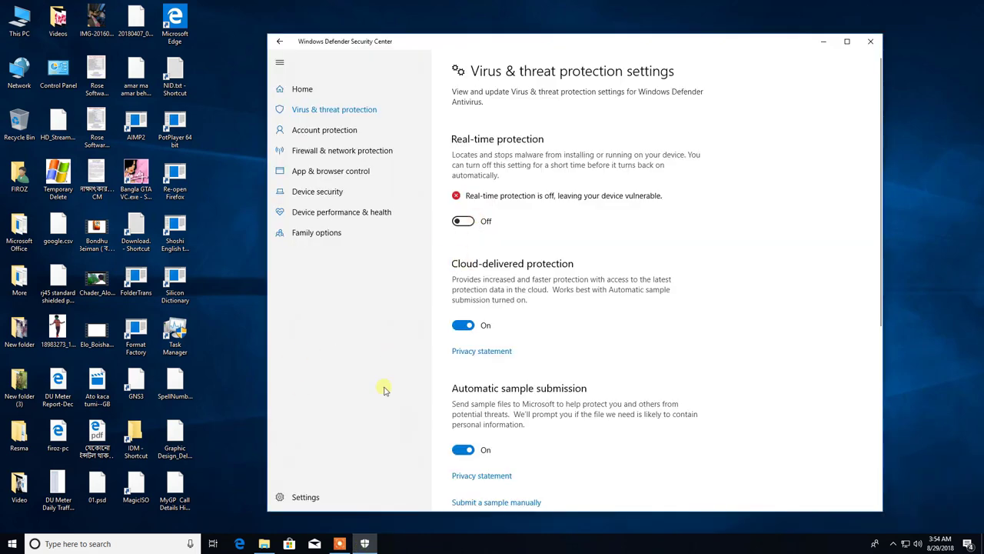
pyautogui.click(264, 543)
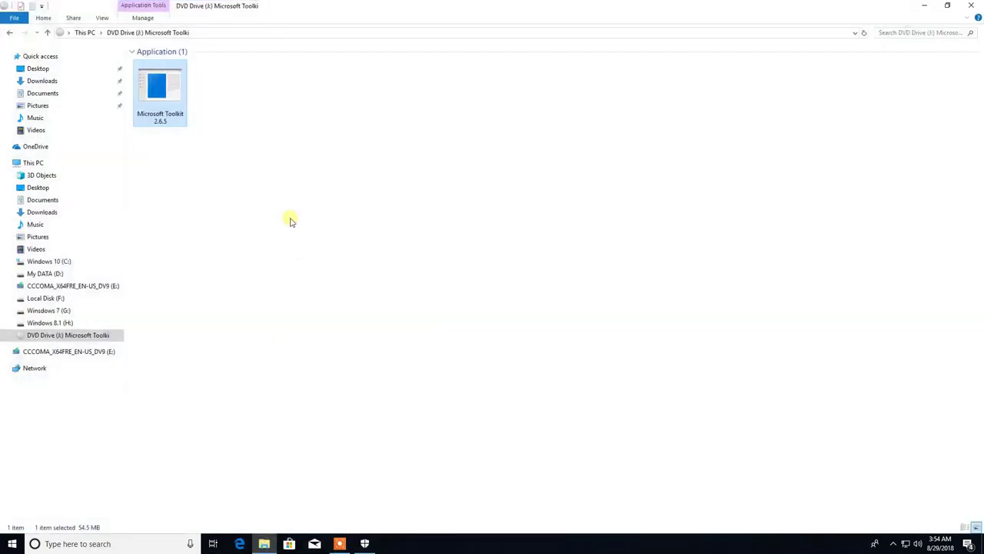
pyautogui.rightClick(163, 95)
pyautogui.click(199, 110)
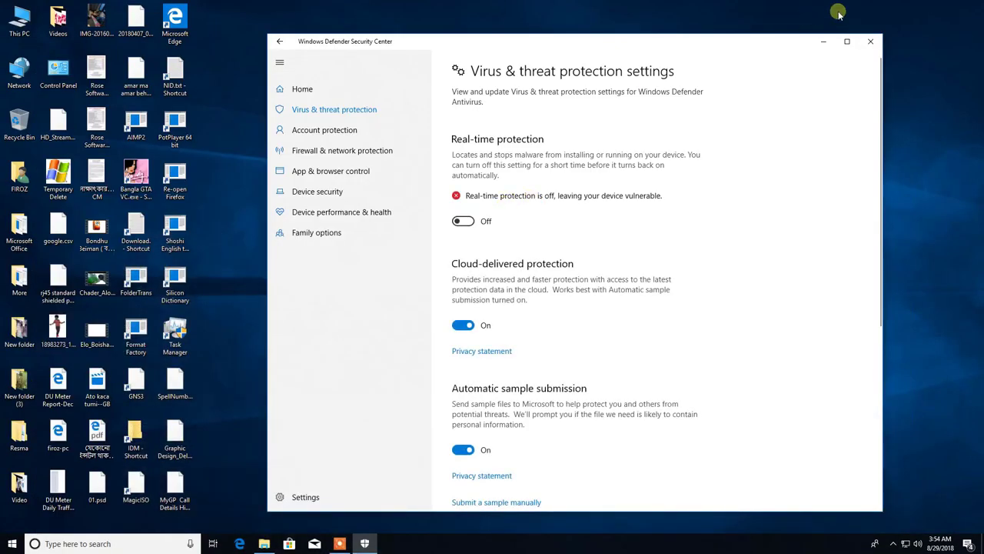
pyautogui.click(823, 41)
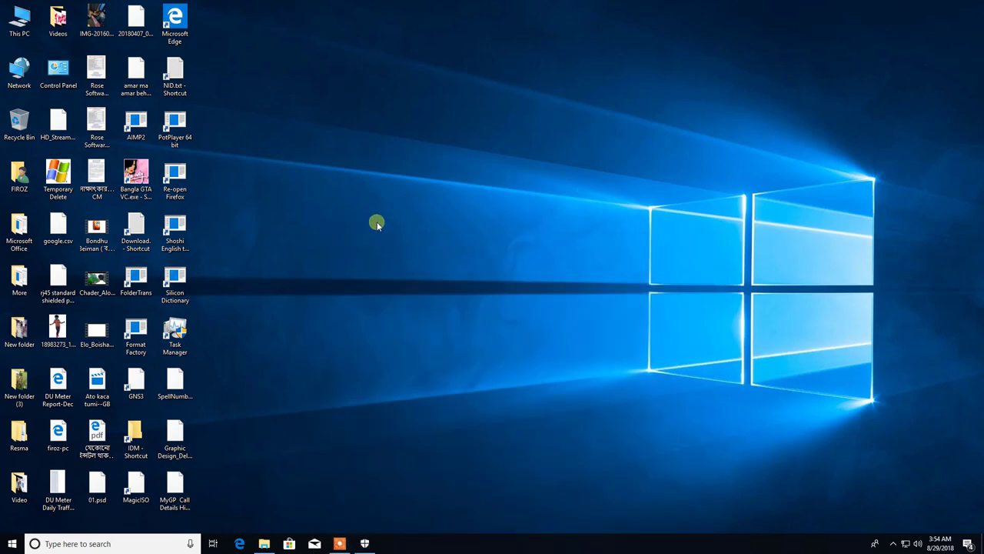
pyautogui.rightClick(364, 215)
pyautogui.click(381, 243)
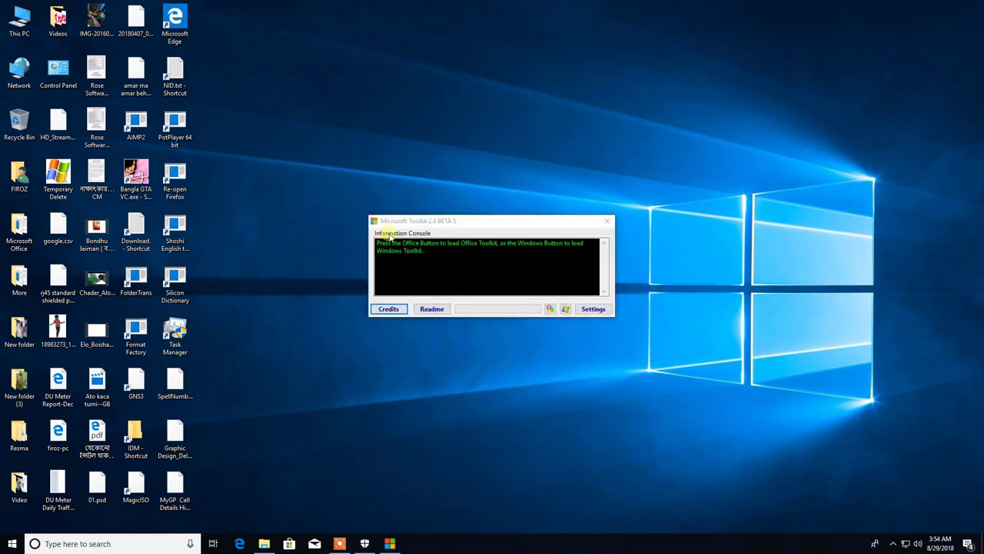
# Load the Windows Toolkit and activate Windows with AutoKMS as the selected tool
pyautogui.click(568, 308)
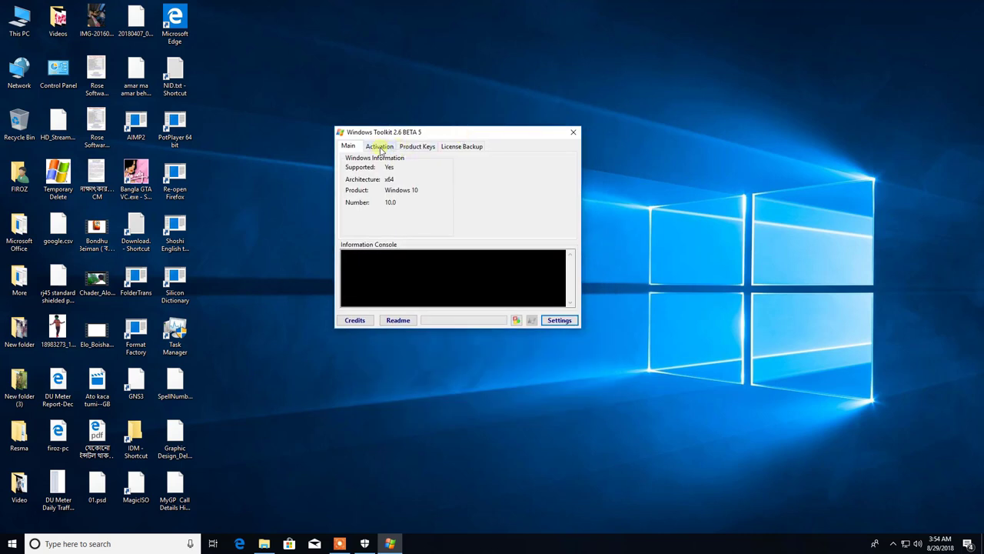
pyautogui.click(380, 147)
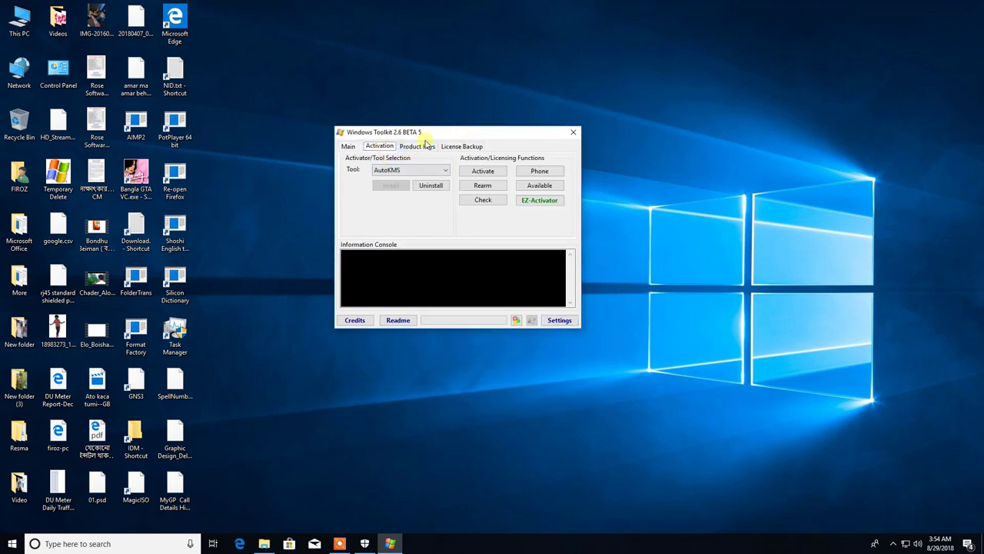
pyautogui.click(425, 146)
pyautogui.click(380, 147)
pyautogui.click(481, 171)
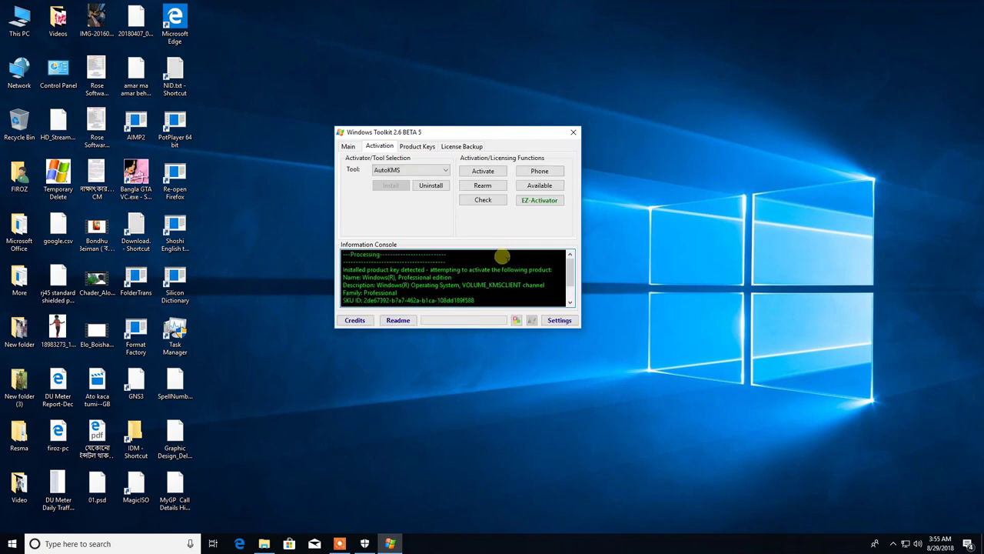
# Check the Windows activation status in the This PC system properties, and close the System and Windows Toolkit windows
pyautogui.rightClick(24, 27)
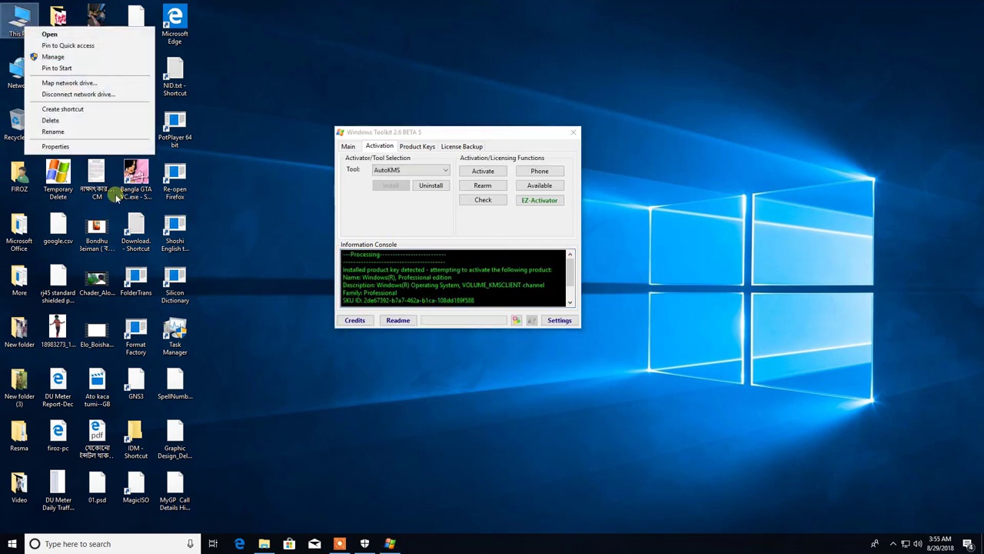
pyautogui.click(62, 147)
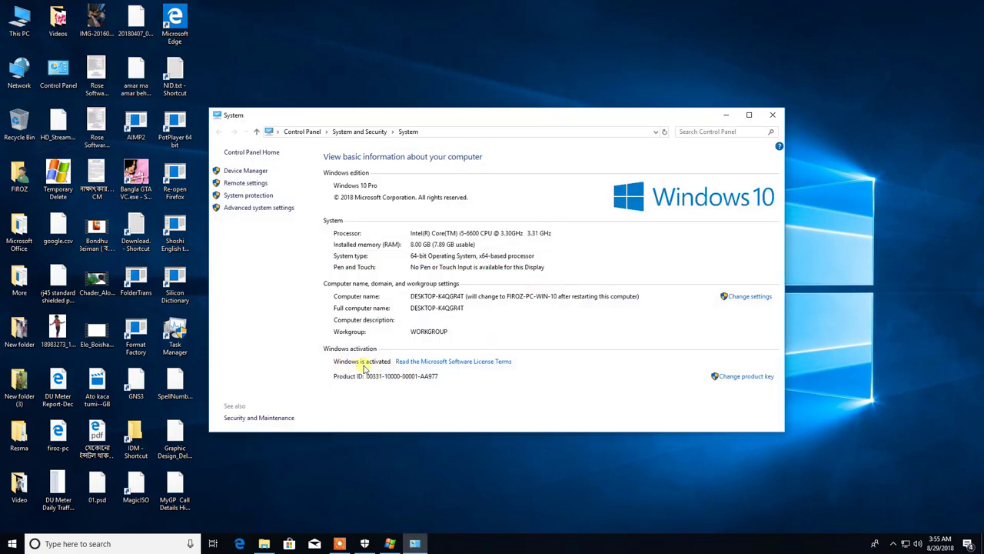
pyautogui.click(773, 115)
pyautogui.rightClick(441, 93)
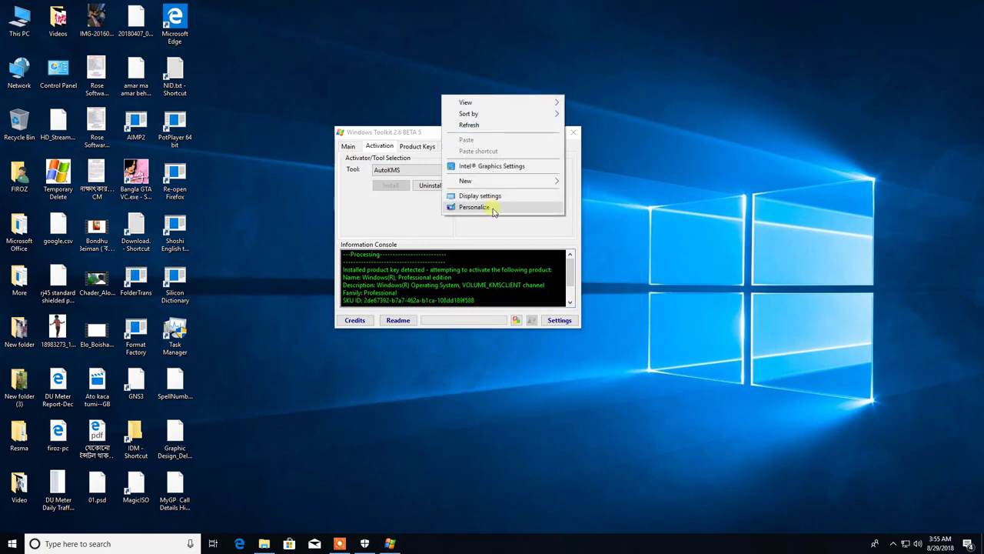
pyautogui.click(573, 134)
# Look at the Themes page of the desktop personalization settings, close Settings and refresh the desktop
pyautogui.rightClick(416, 133)
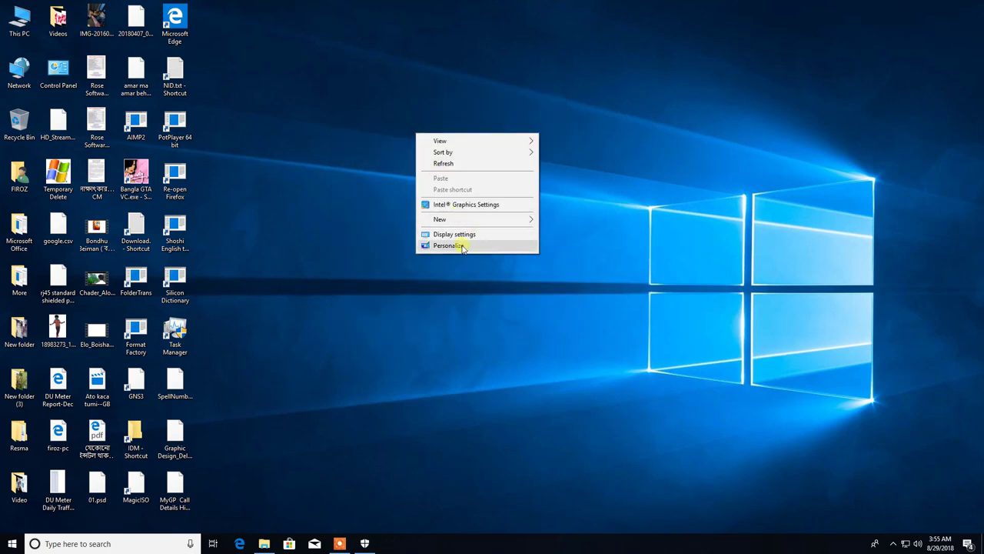
pyautogui.click(461, 246)
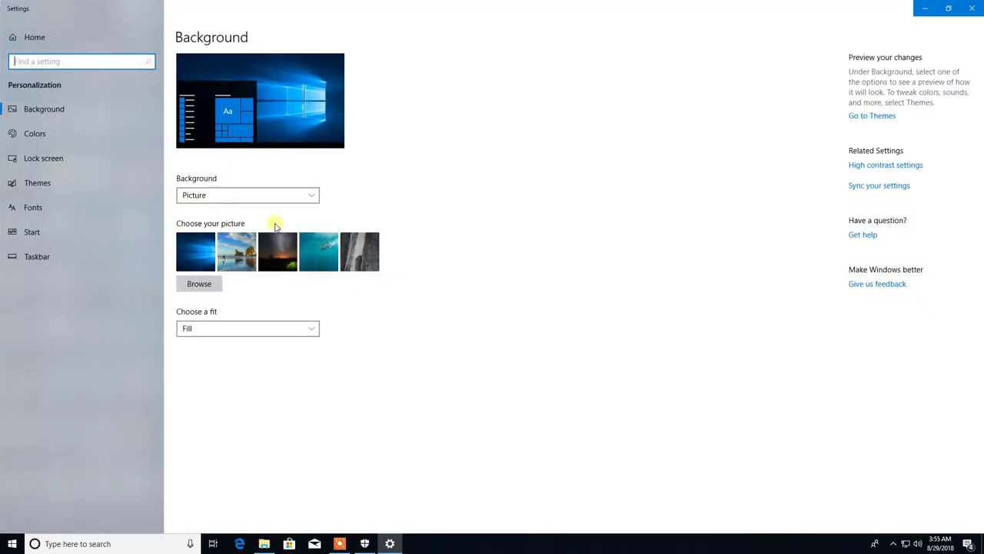
pyautogui.click(44, 182)
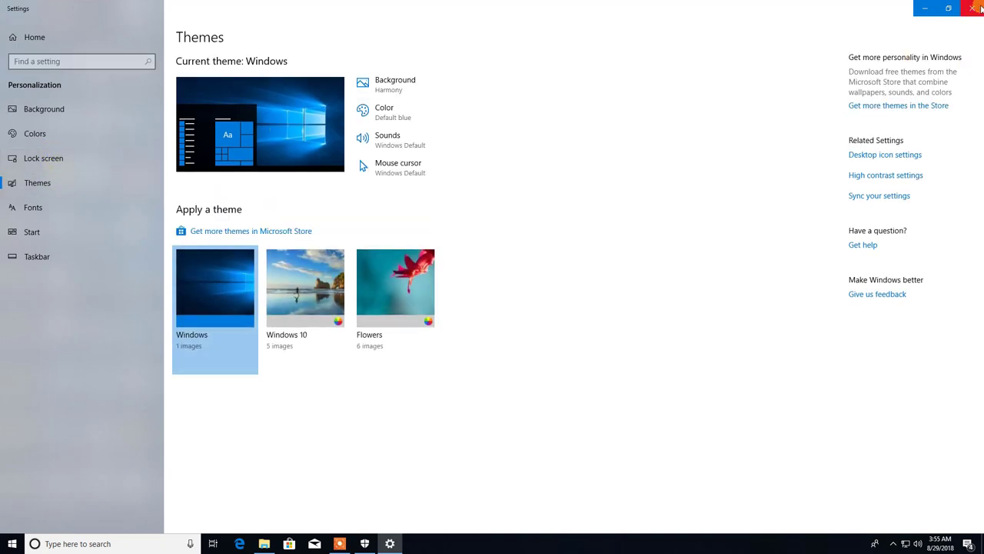
pyautogui.click(972, 8)
pyautogui.rightClick(505, 168)
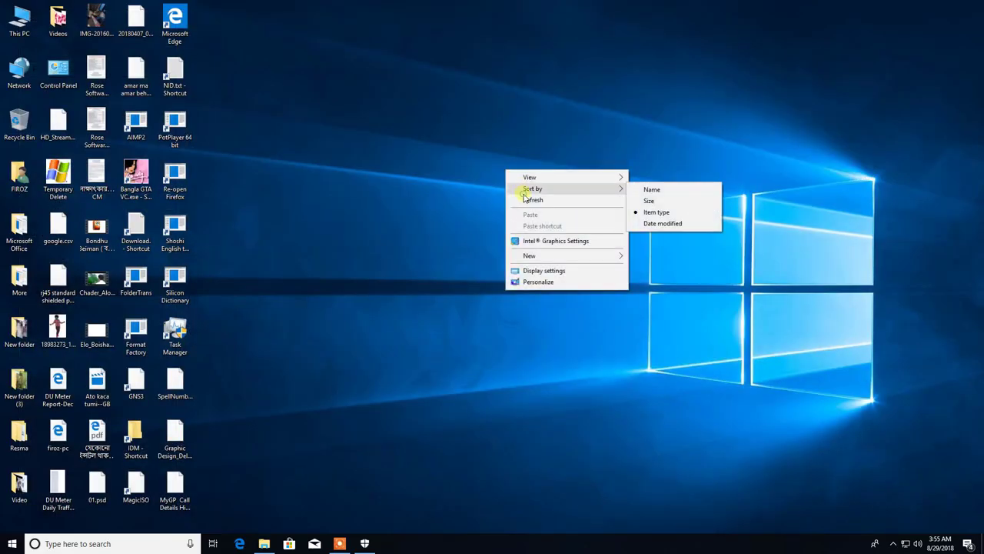
pyautogui.click(522, 194)
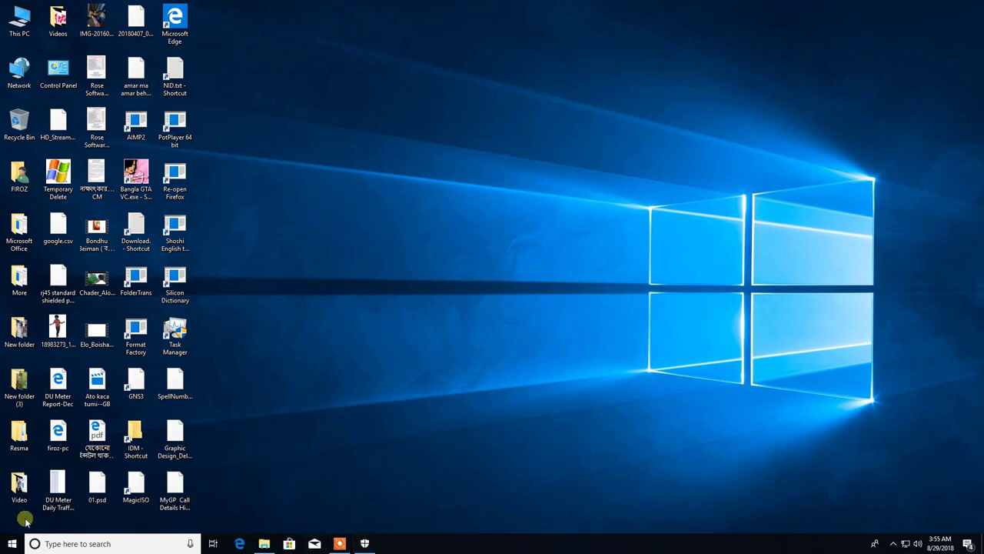
# Enable automatic picking of an accent color from the background in the Personalization color settings
pyautogui.click(11, 543)
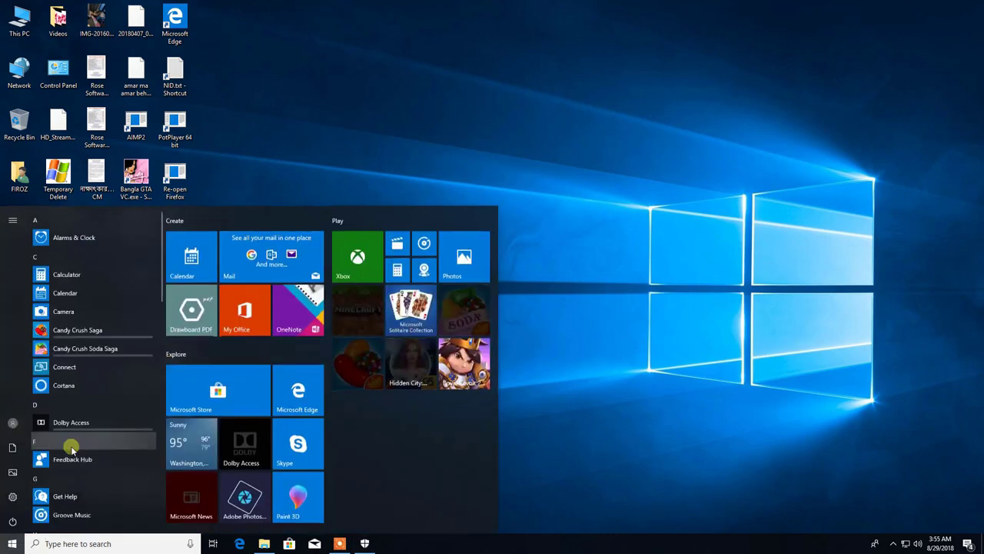
pyautogui.click(13, 496)
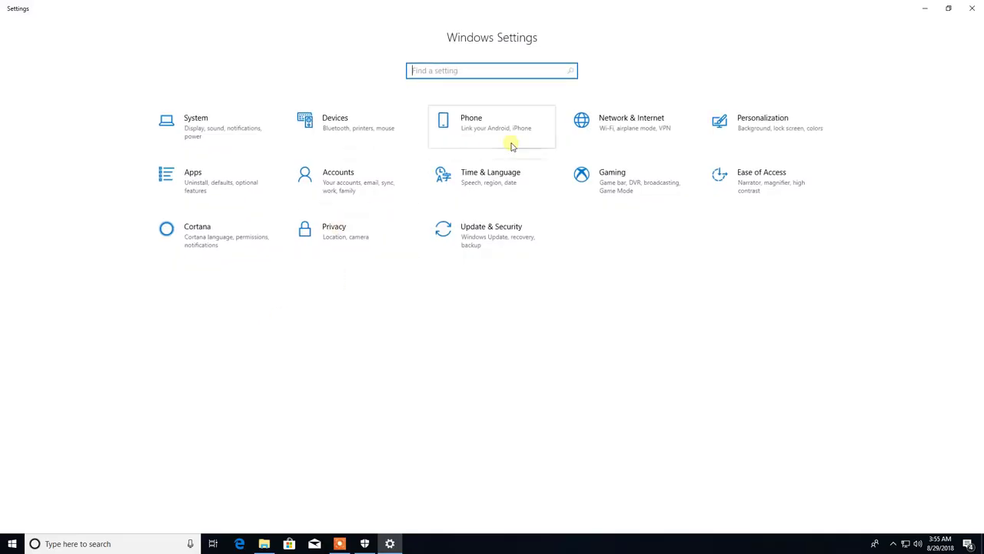
pyautogui.click(786, 119)
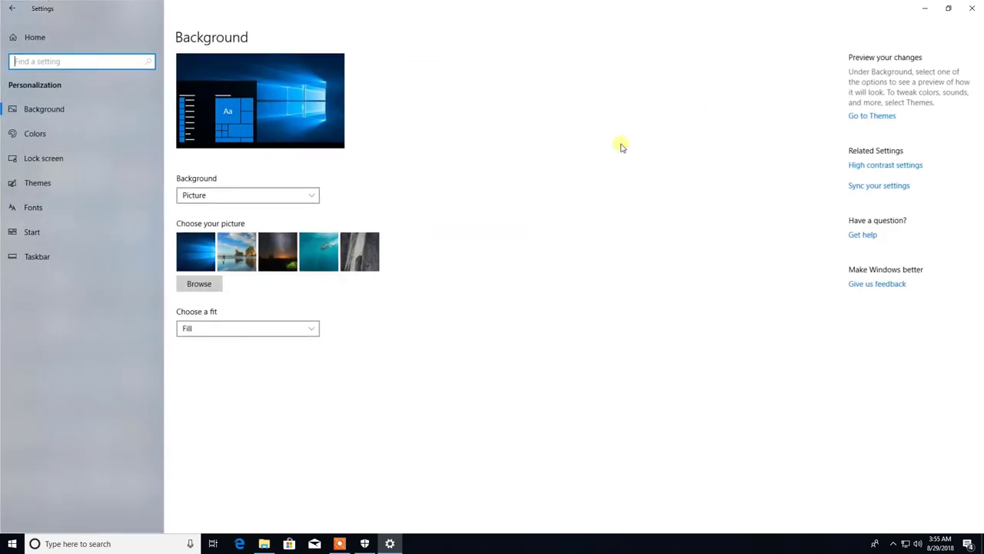
pyautogui.click(35, 133)
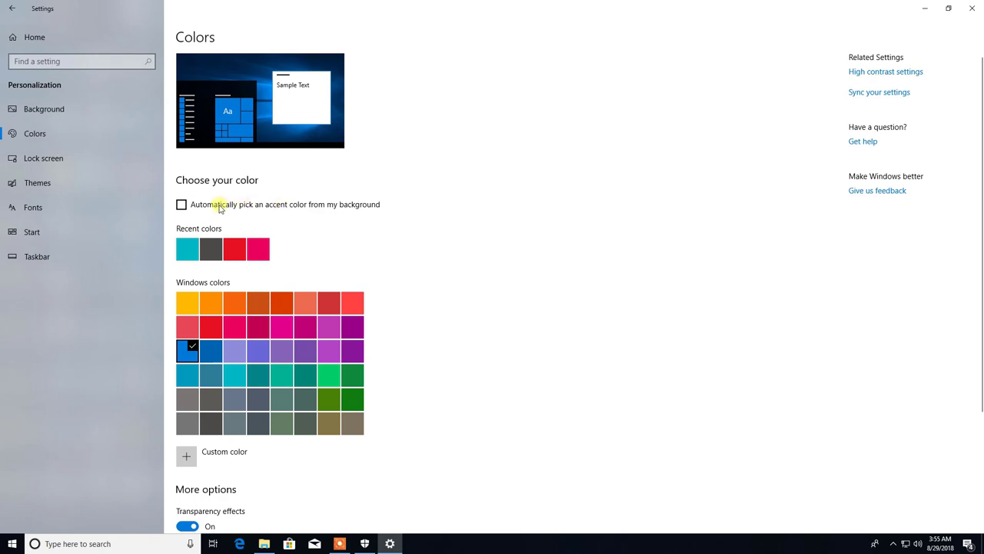
pyautogui.click(219, 206)
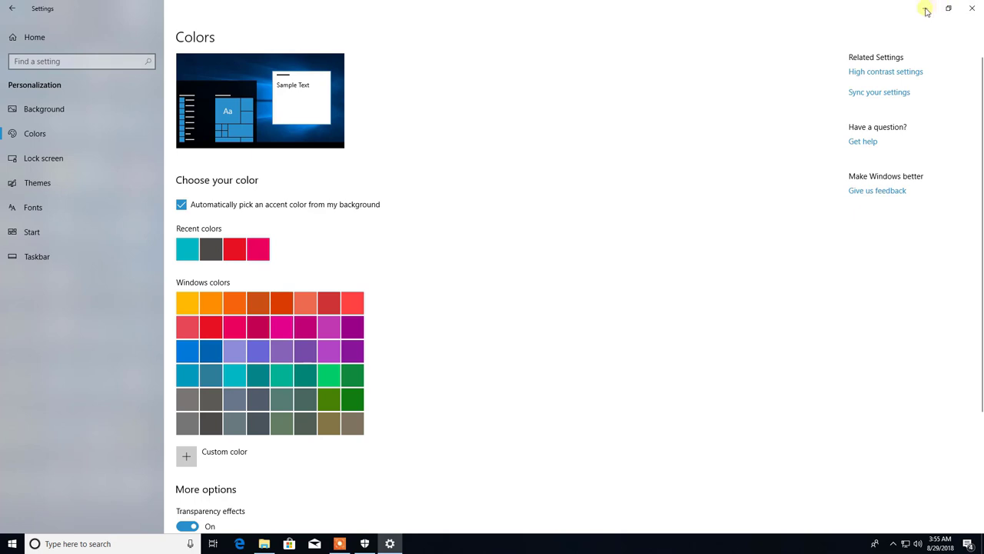
# Show the accent color on Start, taskbar, action center and title bars, and minimize Settings
pyautogui.scroll(-3, 547, 172)
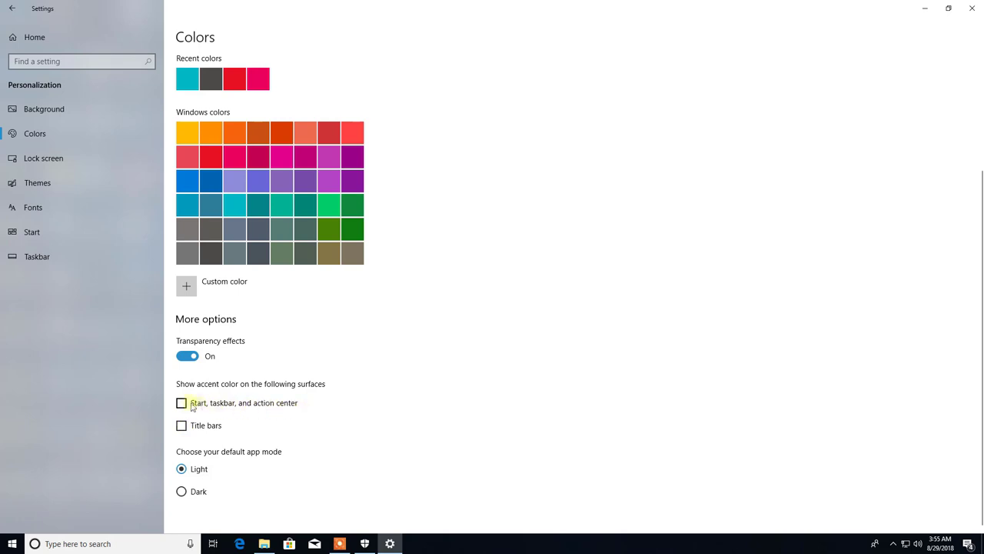
pyautogui.click(192, 406)
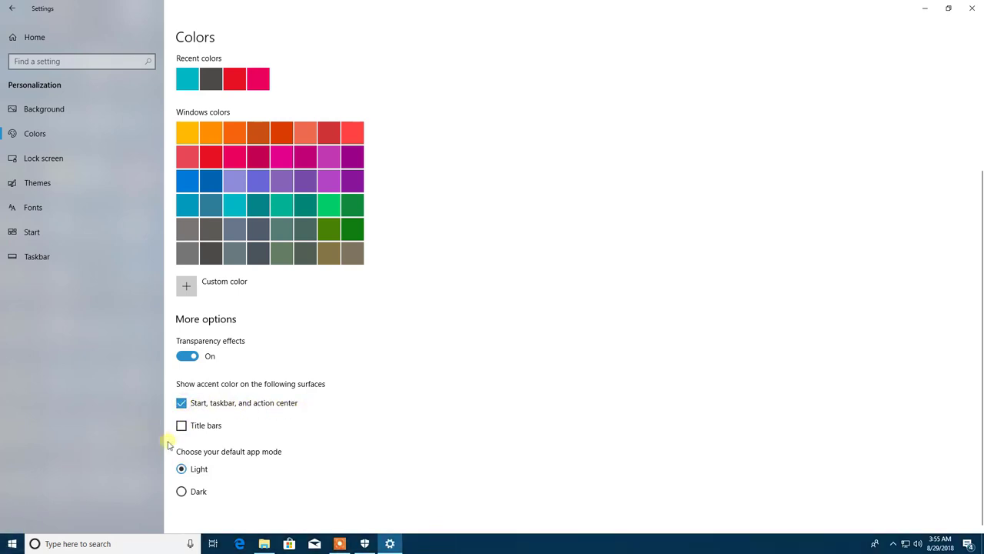
pyautogui.click(190, 430)
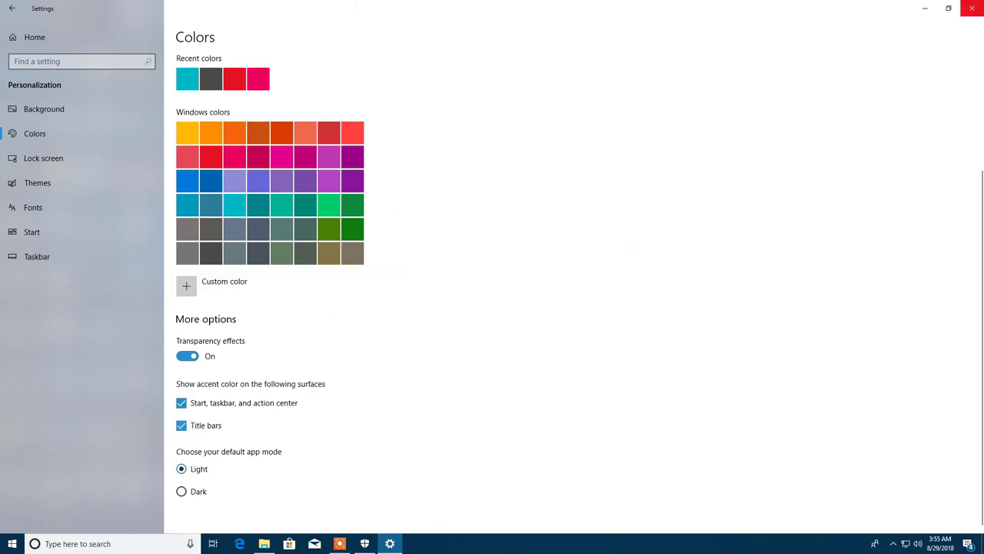
pyautogui.click(925, 8)
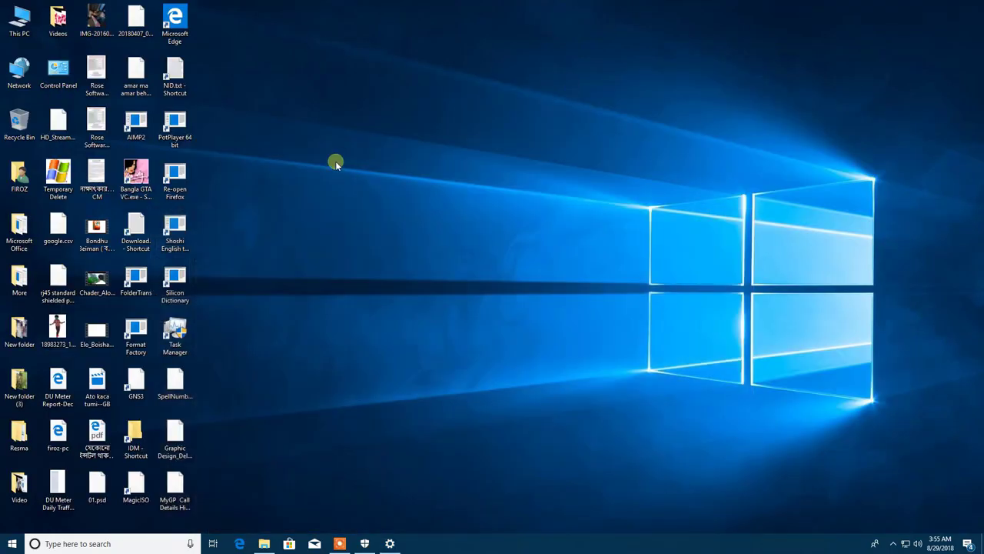
# Open the This PC window to inspect the accent color on its title bar
pyautogui.doubleClick(19, 19)
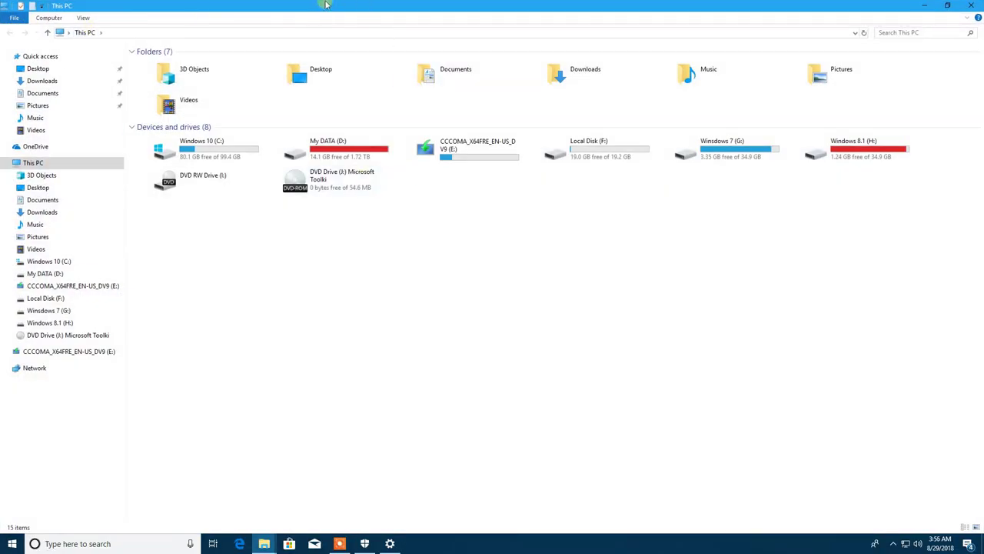
pyautogui.click(925, 6)
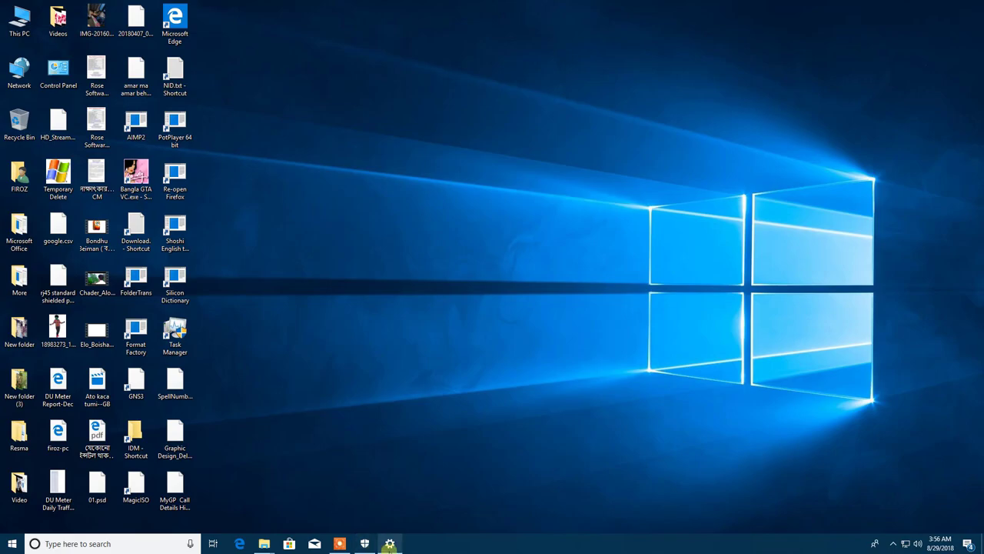
pyautogui.click(390, 544)
pyautogui.click(389, 544)
pyautogui.moveTo(264, 544)
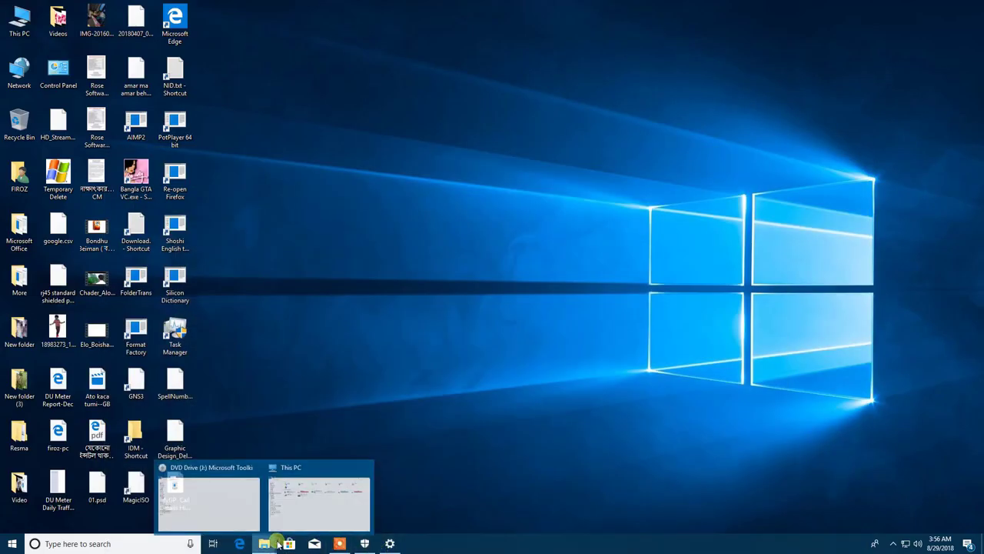
pyautogui.click(317, 496)
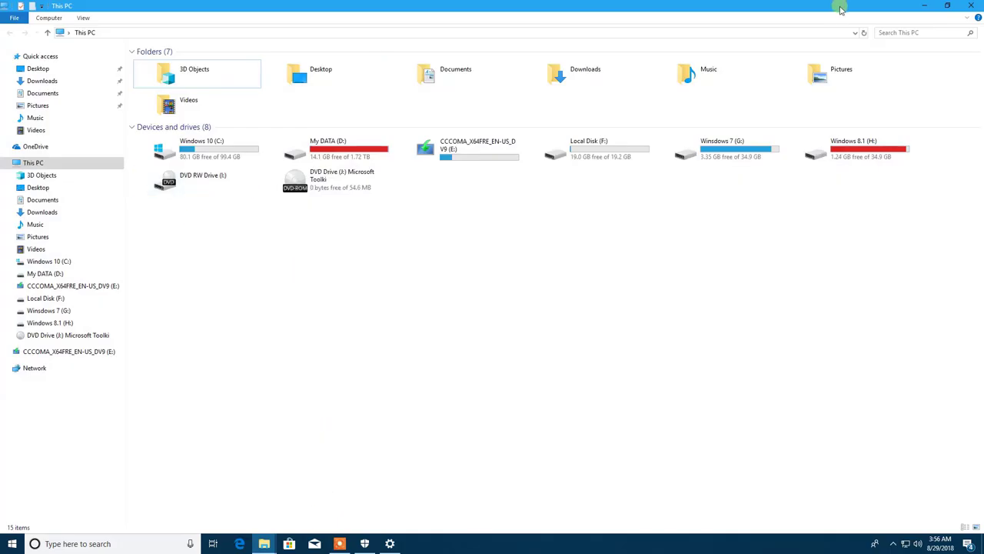
# Minimize This PC, apply the Flowers theme from the desktop personalization settings, and close Settings
pyautogui.click(924, 6)
pyautogui.rightClick(562, 122)
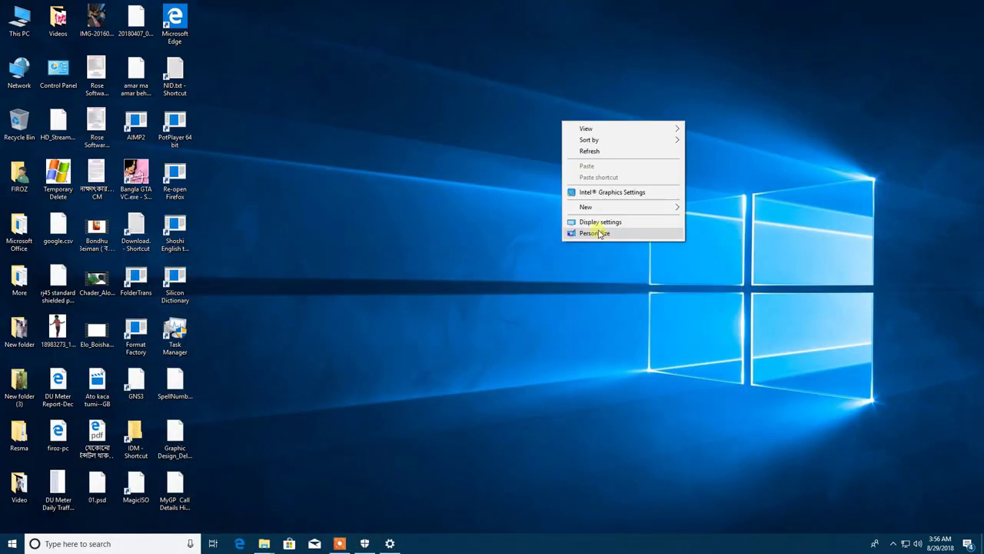
pyautogui.click(598, 233)
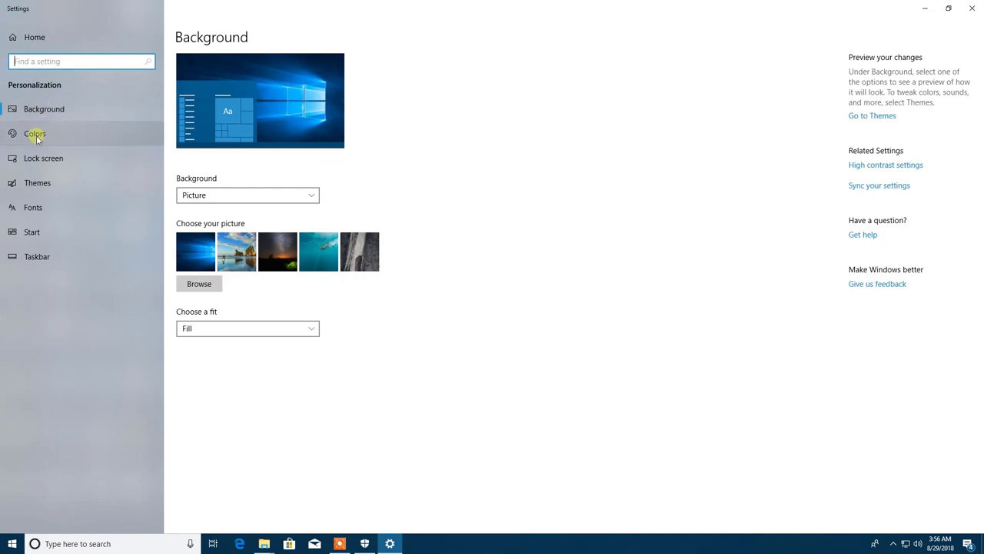
pyautogui.click(46, 187)
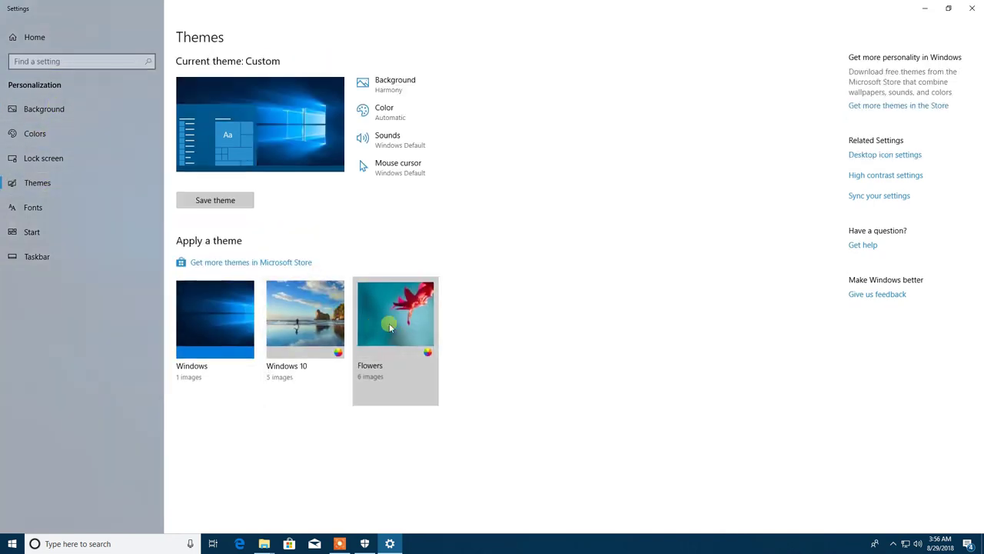
pyautogui.click(389, 323)
pyautogui.click(972, 7)
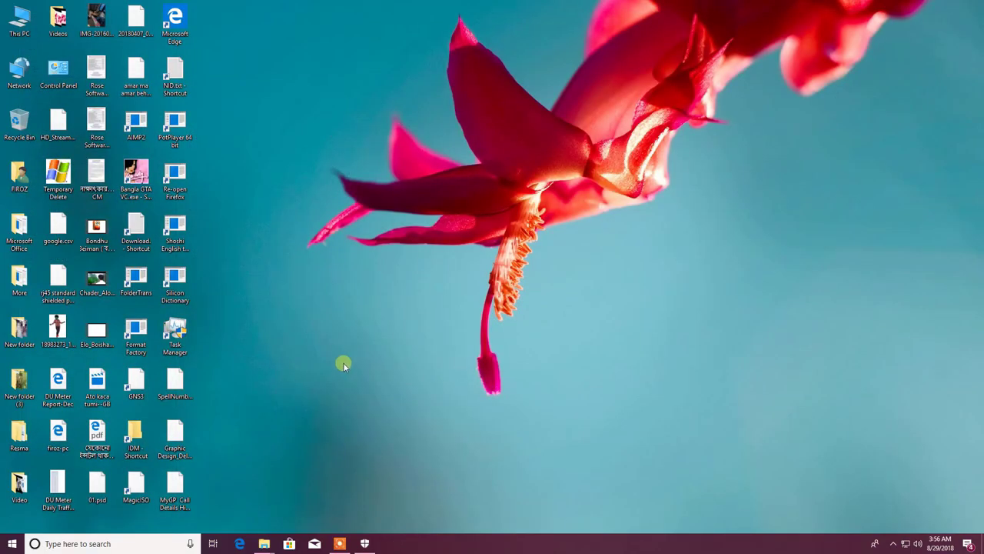
# Check the accent color on the This PC window's title bar under the Flowers theme and minimize the window
pyautogui.moveTo(264, 544)
pyautogui.click(317, 504)
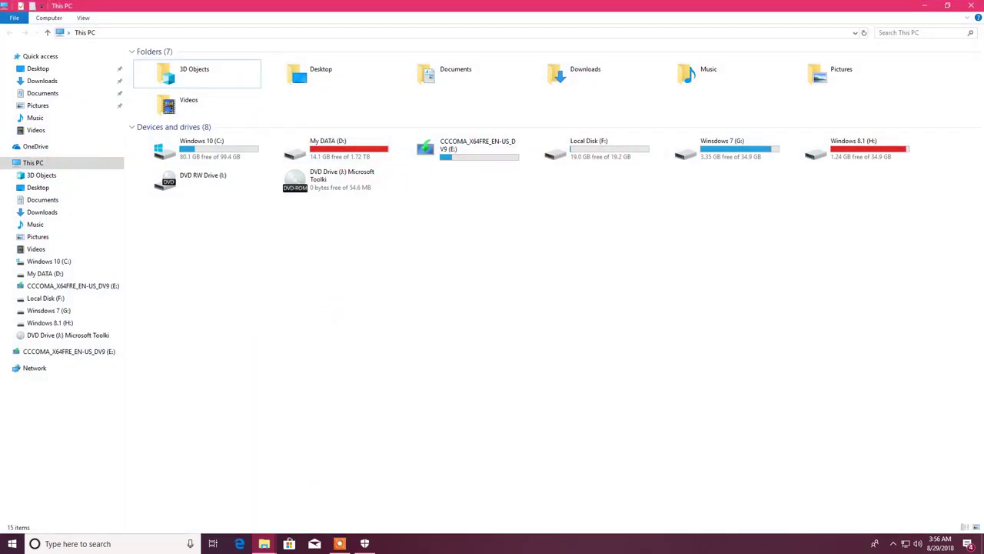
pyautogui.click(924, 5)
# Switch the desktop to the next background, check the accent color in the This PC window, and minimize it
pyautogui.rightClick(541, 140)
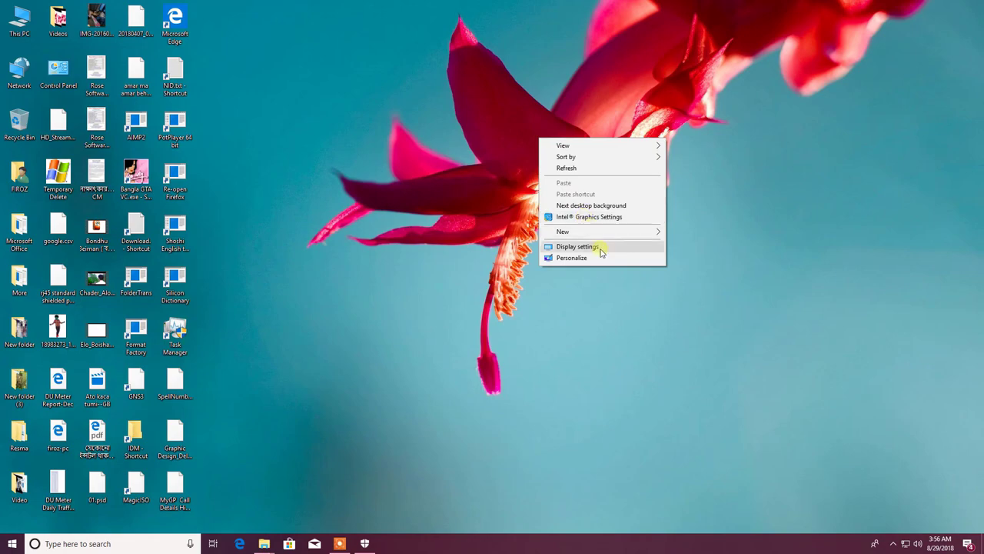
pyautogui.click(582, 206)
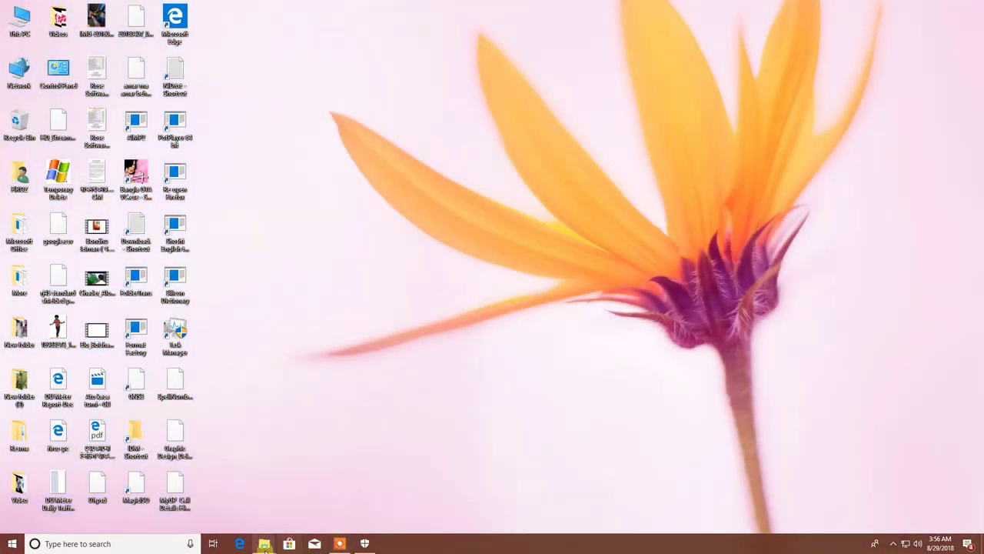
pyautogui.moveTo(263, 546)
pyautogui.click(304, 504)
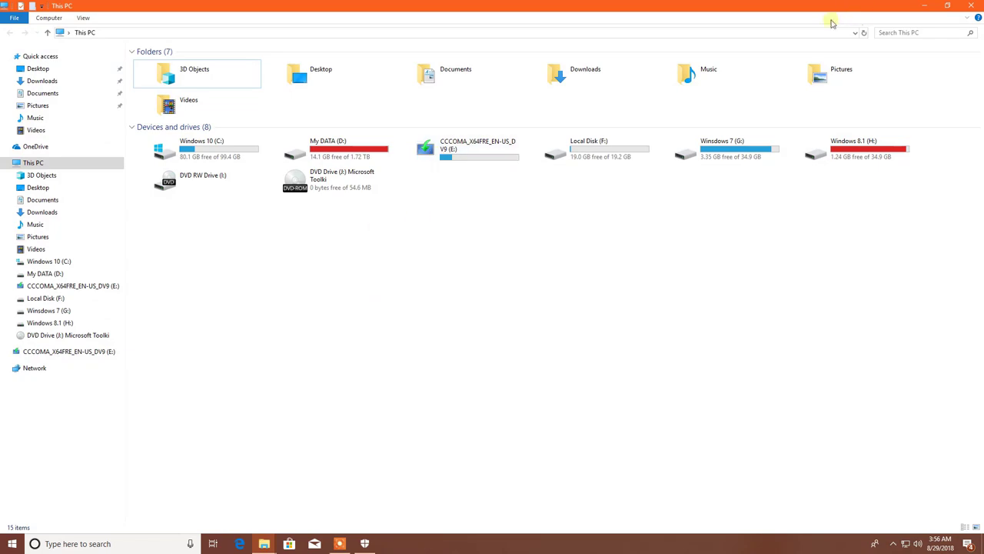
pyautogui.click(925, 5)
# Step through three more Flowers desktop backgrounds, checking the accent color in the This PC window after the second
pyautogui.rightClick(459, 93)
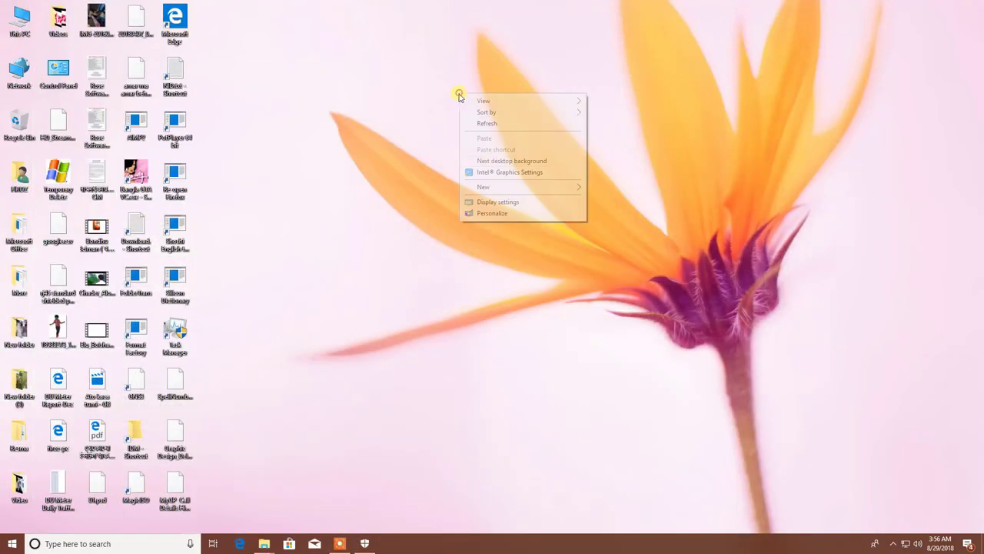
pyautogui.click(505, 162)
pyautogui.rightClick(504, 161)
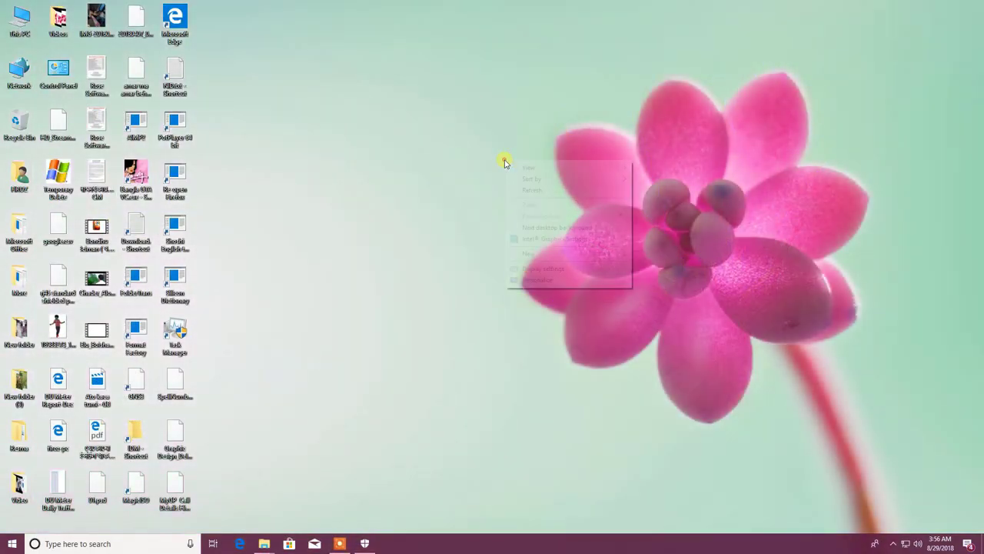
pyautogui.click(552, 226)
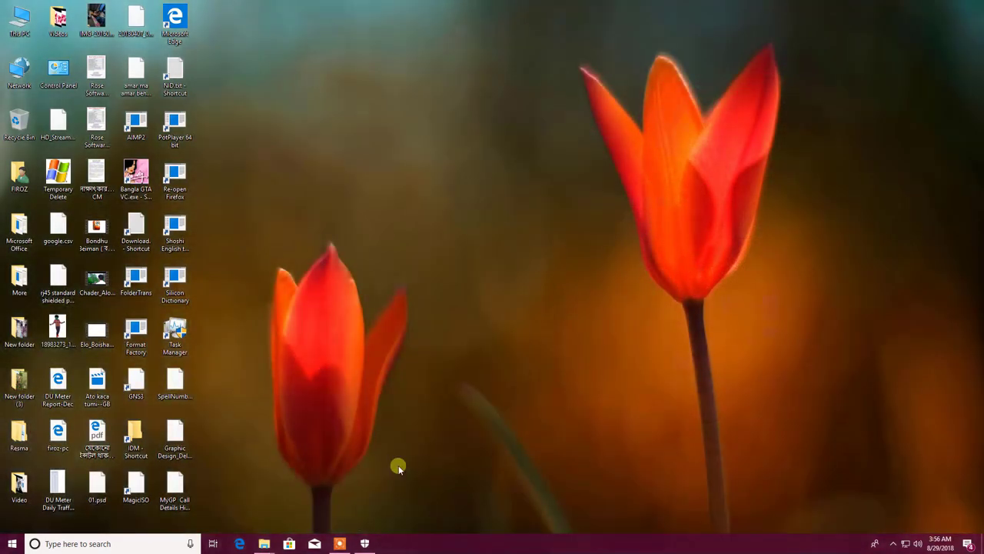
pyautogui.click(299, 487)
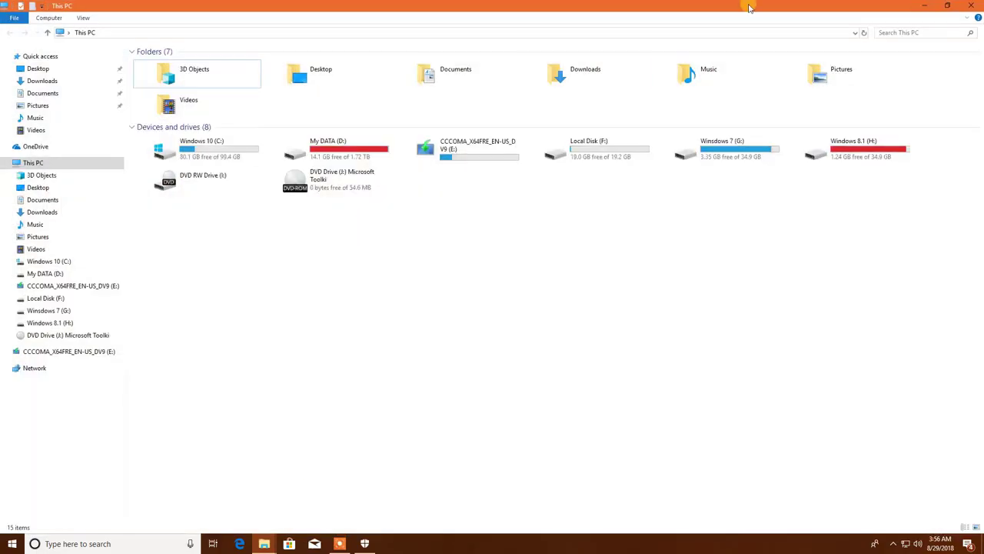
pyautogui.click(924, 6)
pyautogui.rightClick(460, 168)
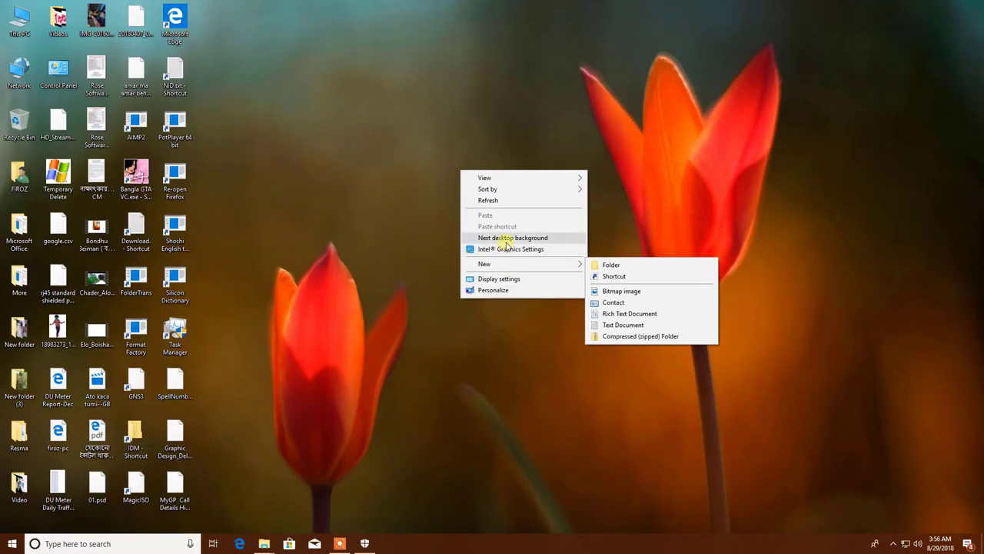
pyautogui.click(506, 240)
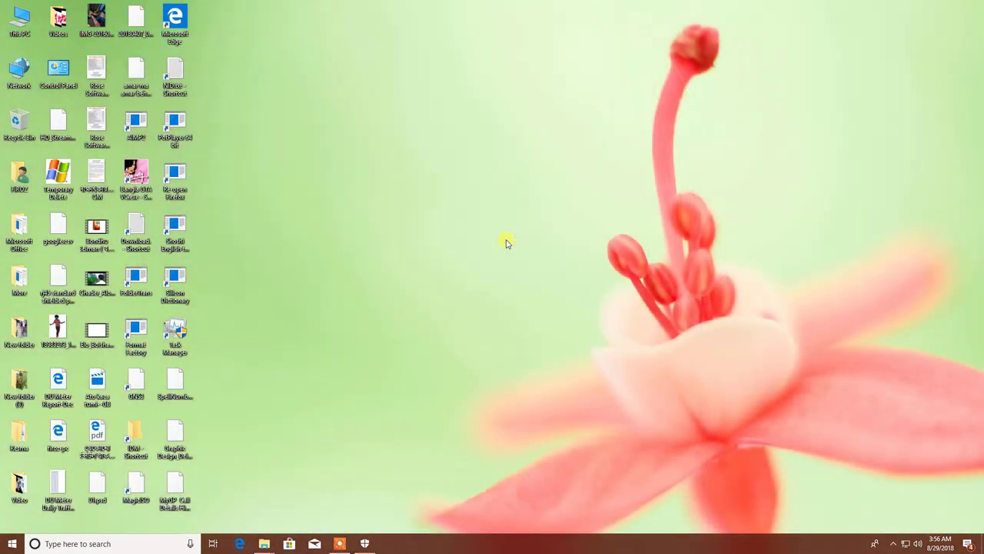
# Apply the Windows 10 theme in the Personalization settings and show the desktop
pyautogui.rightClick(489, 228)
pyautogui.click(544, 339)
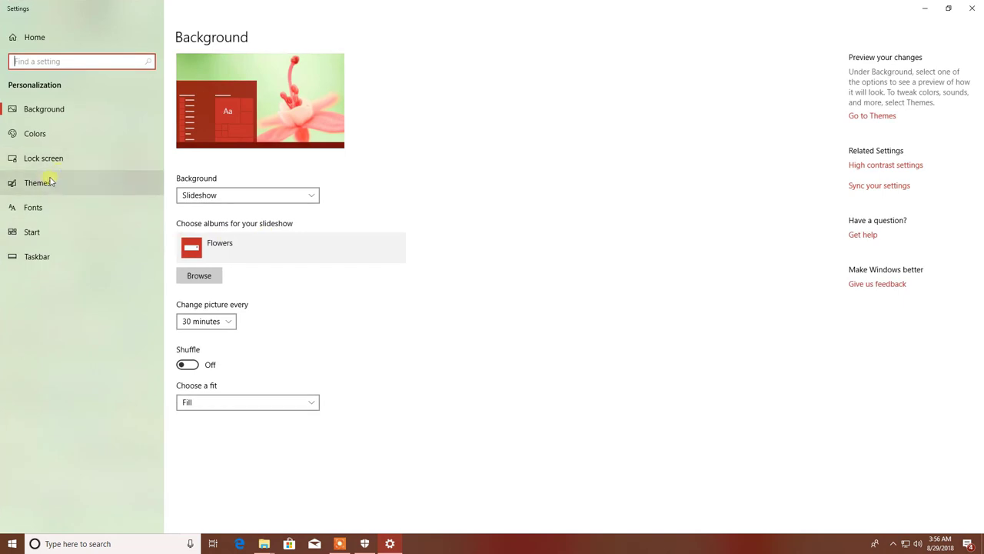
pyautogui.click(46, 182)
pyautogui.click(304, 317)
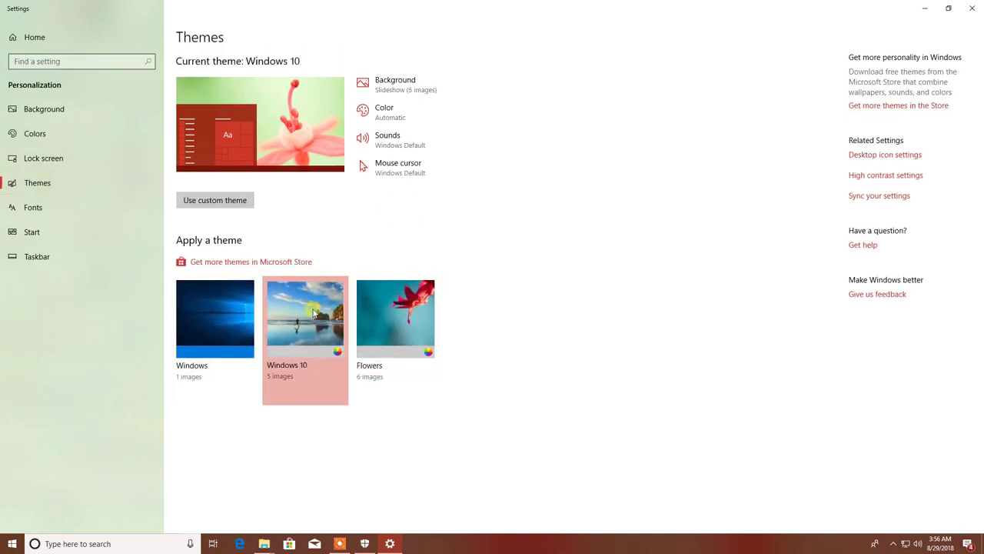
pyautogui.press('super+d')
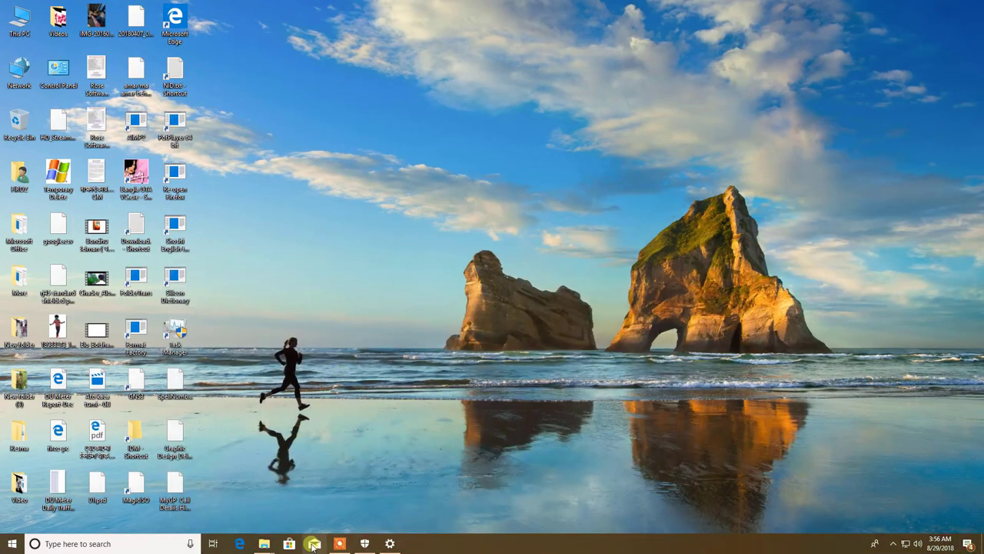
# Check the accent color on the This PC title bar under the Windows 10 theme and close the window
pyautogui.moveTo(263, 545)
pyautogui.click(331, 502)
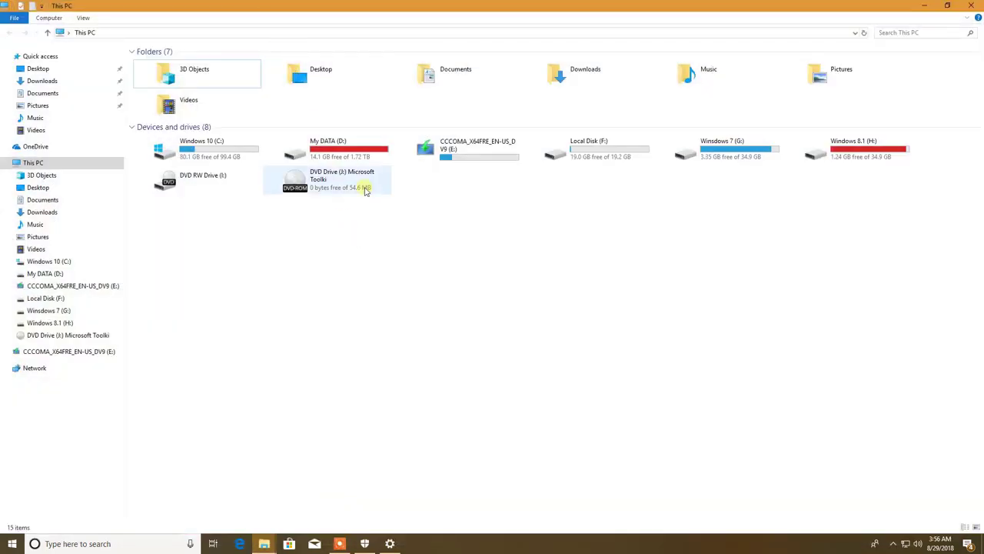
pyautogui.click(970, 5)
# Switch to the next Windows 10 theme background, check the accent color in This PC, and minimize the window
pyautogui.rightClick(460, 121)
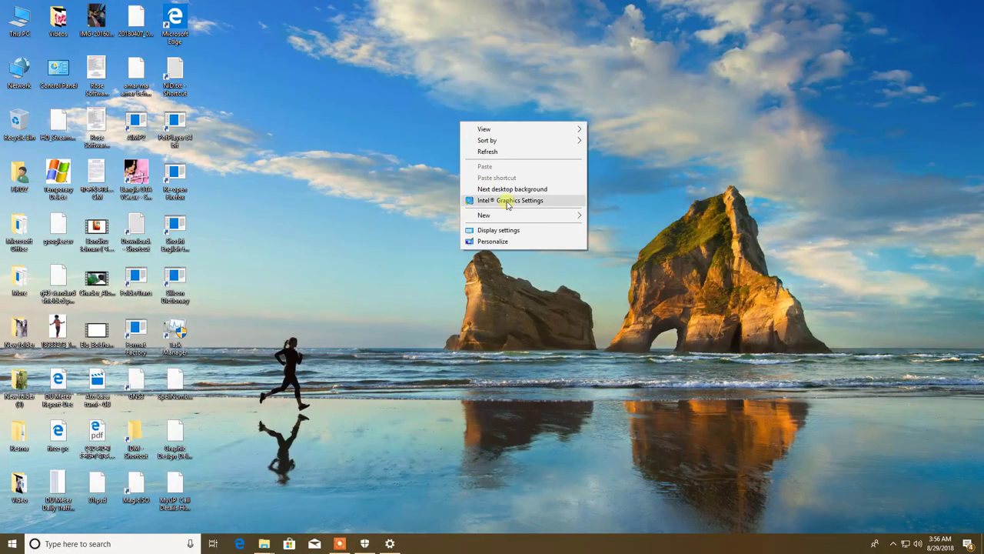
pyautogui.click(507, 189)
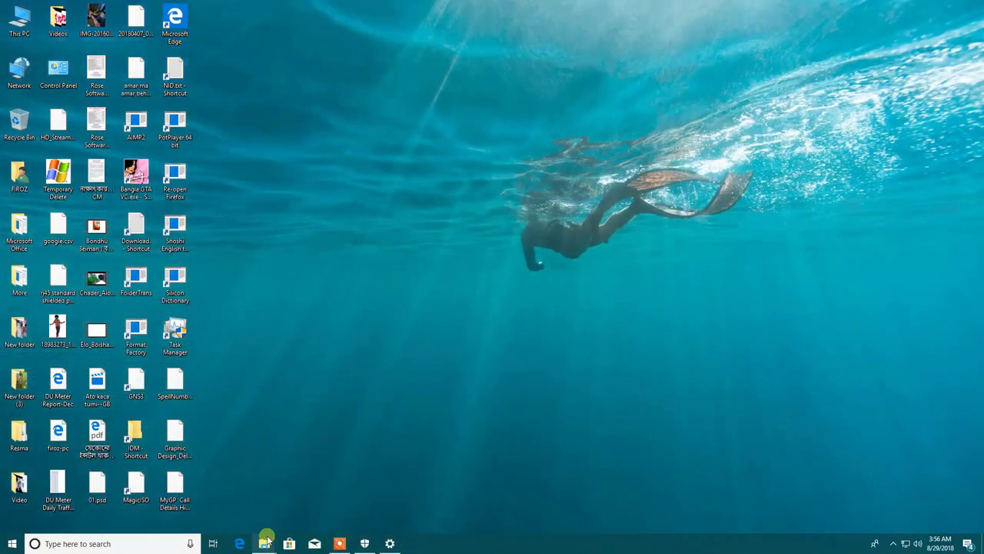
pyautogui.moveTo(264, 539)
pyautogui.click(306, 506)
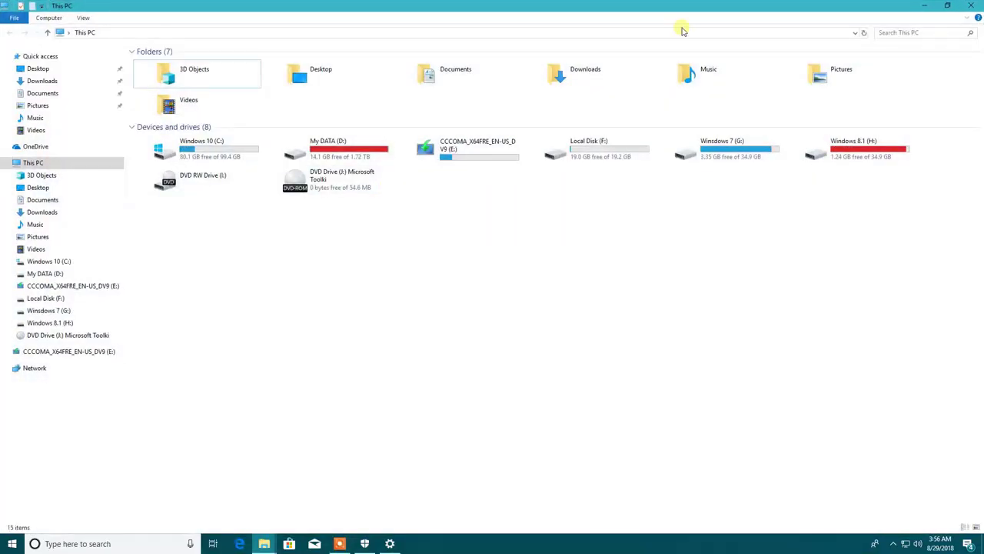
pyautogui.click(926, 7)
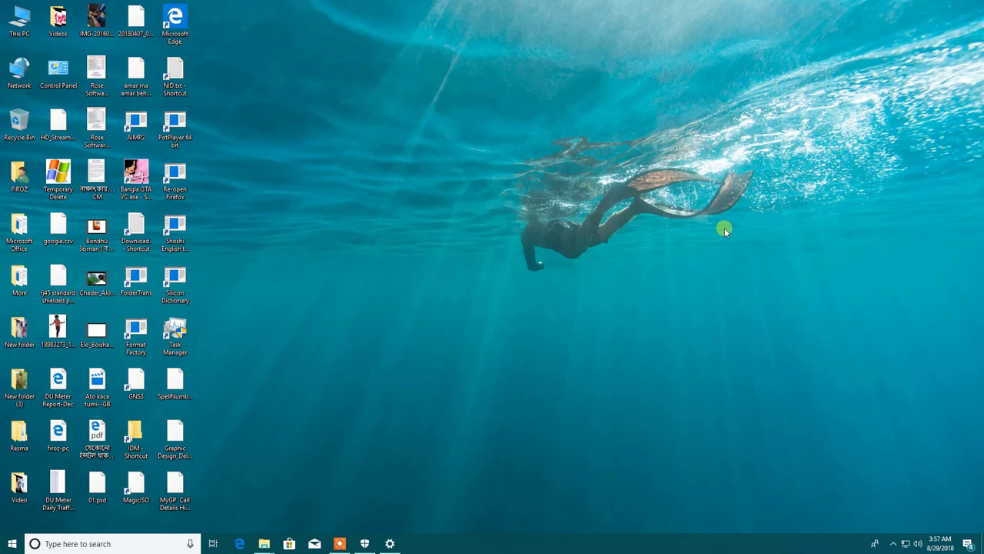
# Look at the power options in the Start menu, dismiss the menu and refresh the desktop
pyautogui.click(12, 544)
pyautogui.click(13, 520)
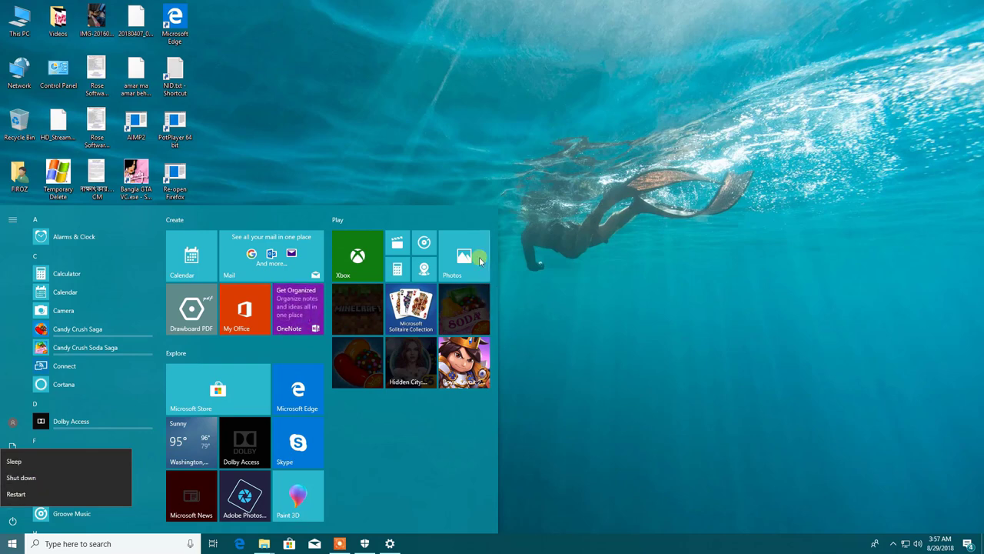
pyautogui.rightClick(365, 151)
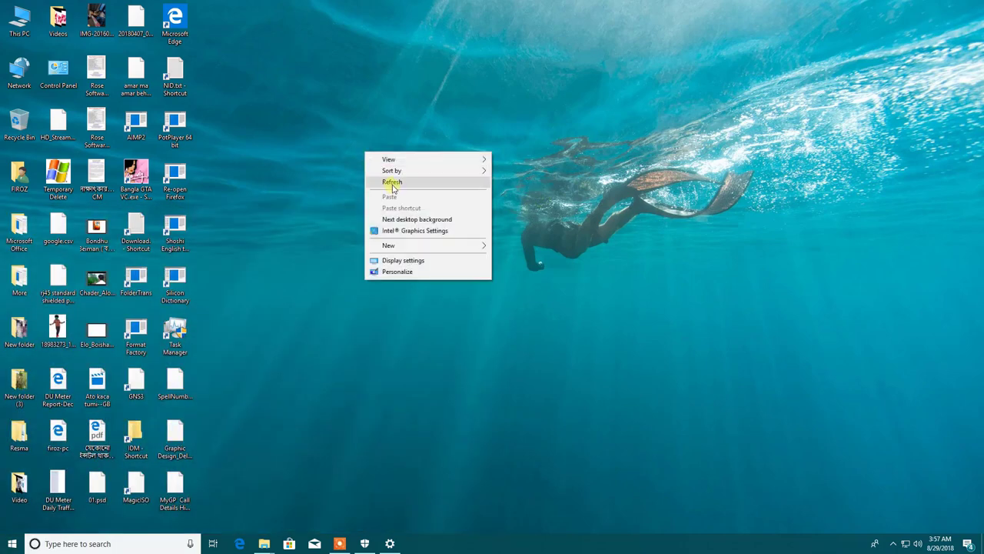
pyautogui.click(392, 184)
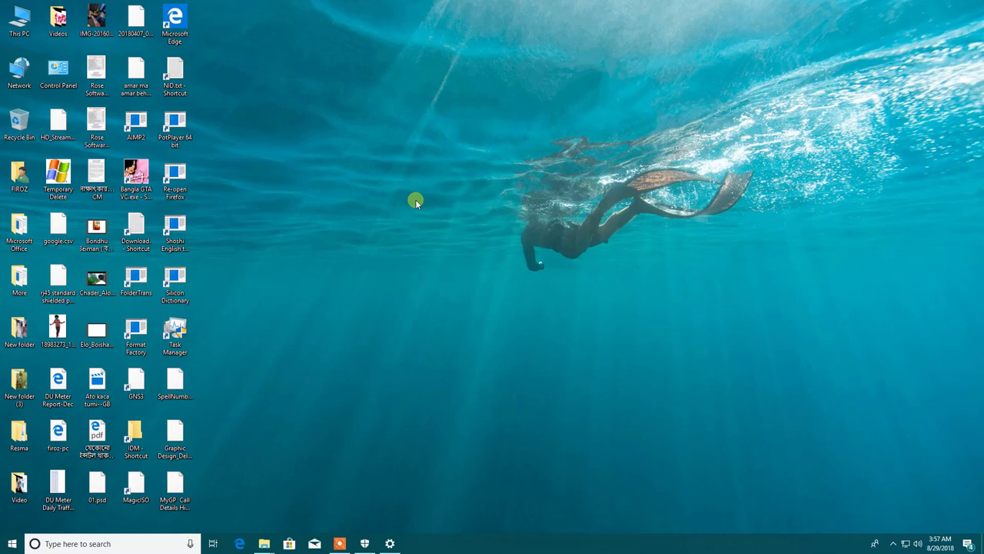
pyautogui.rightClick(415, 199)
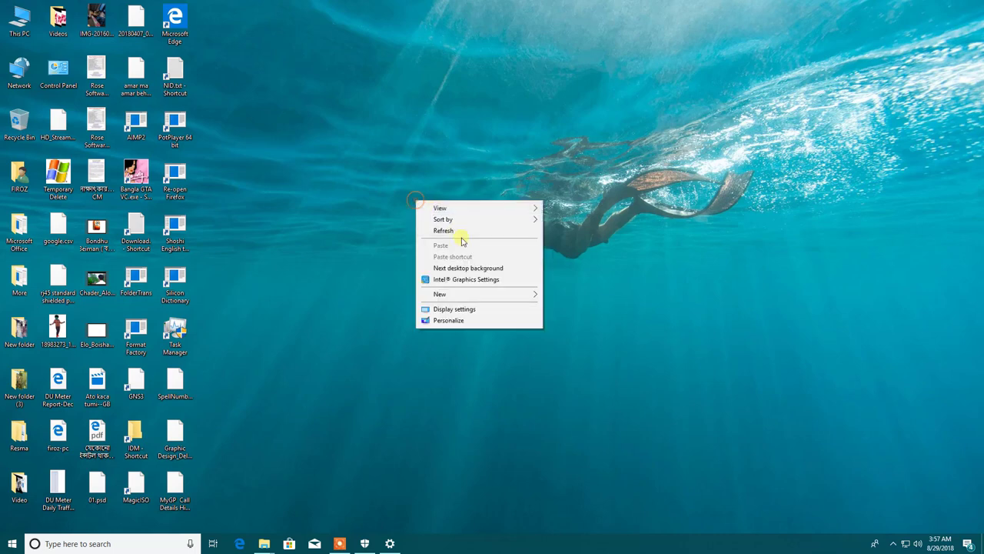
pyautogui.click(459, 230)
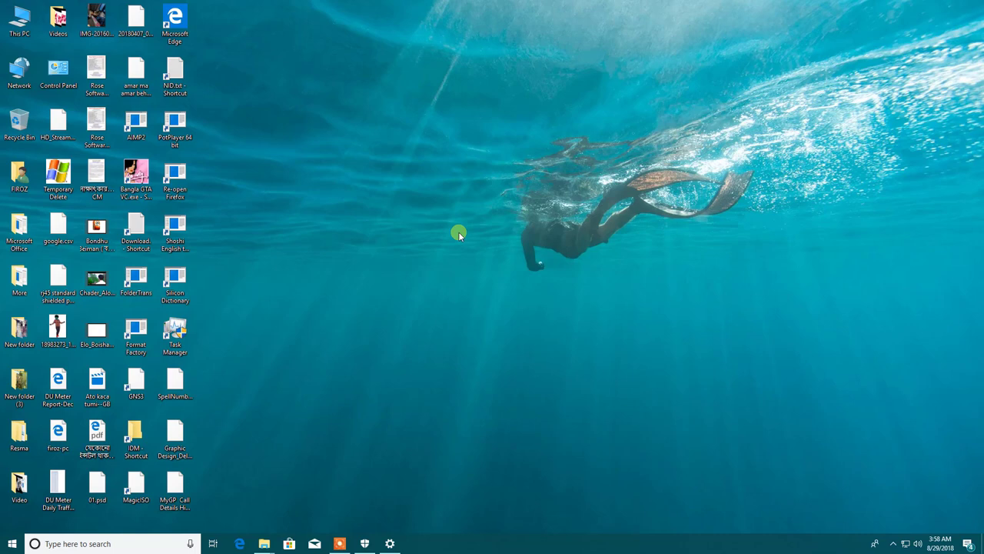
pyautogui.rightClick(302, 136)
pyautogui.click(331, 164)
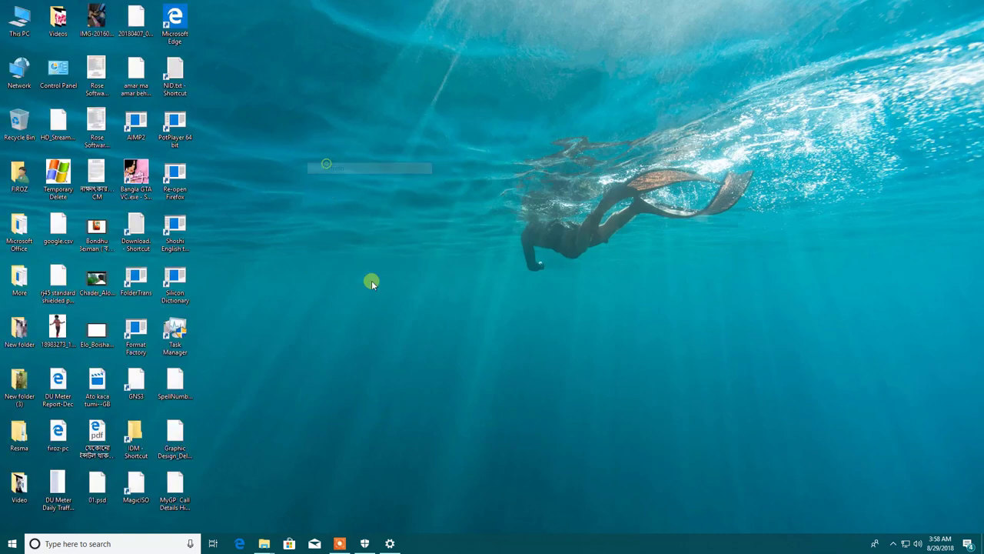
# Bring back the Settings window left on the Themes page and close it
pyautogui.click(13, 544)
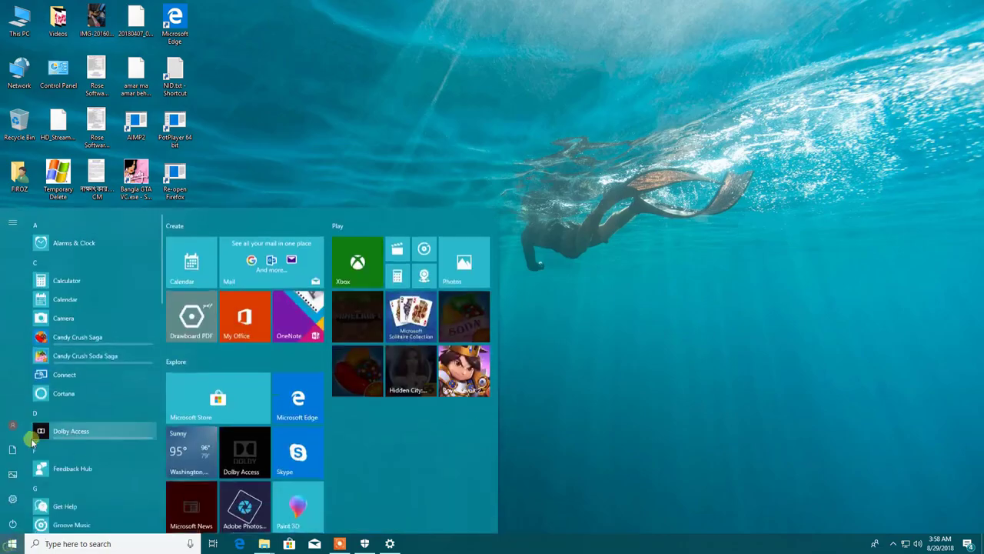
pyautogui.click(14, 499)
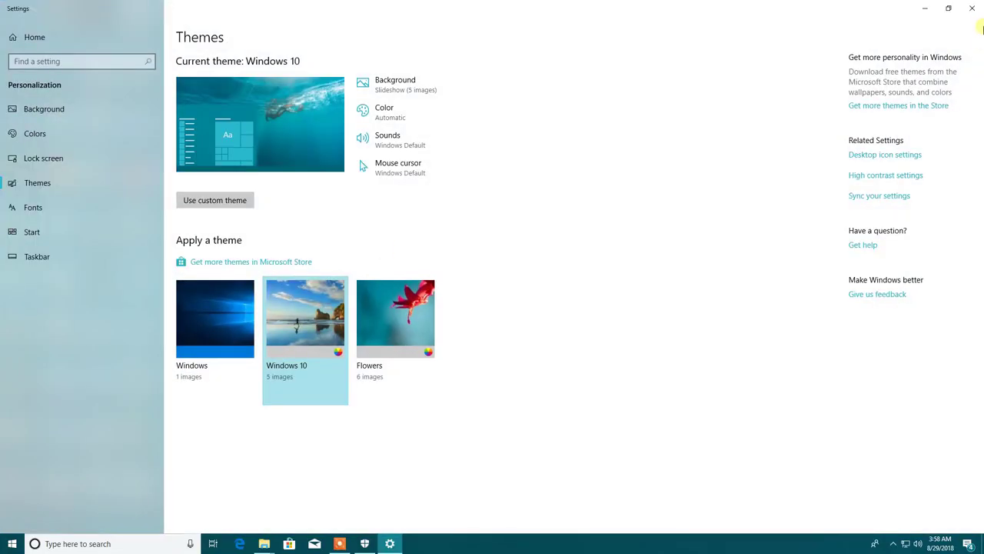
pyautogui.click(966, 15)
# Open the Power & sleep page of the System settings
pyautogui.click(12, 543)
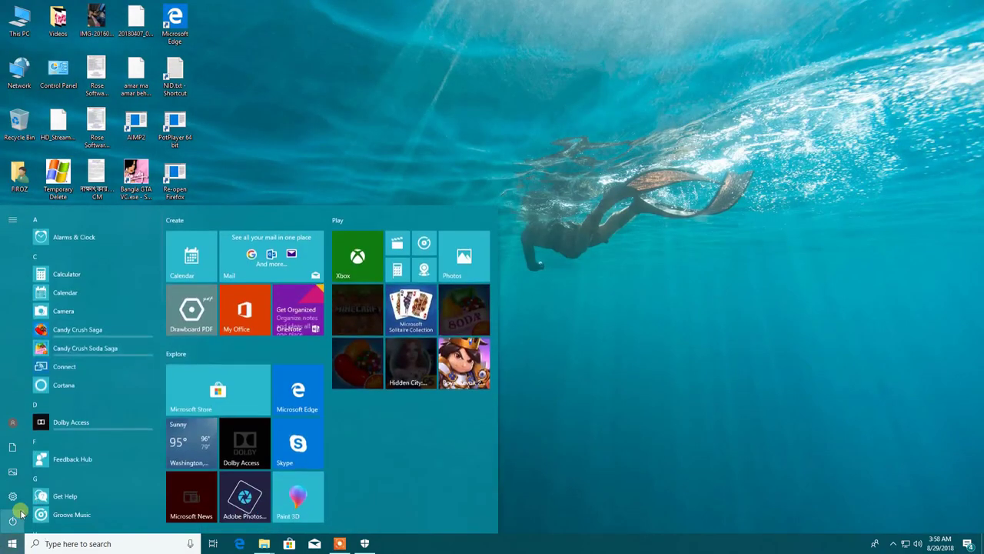
pyautogui.click(12, 520)
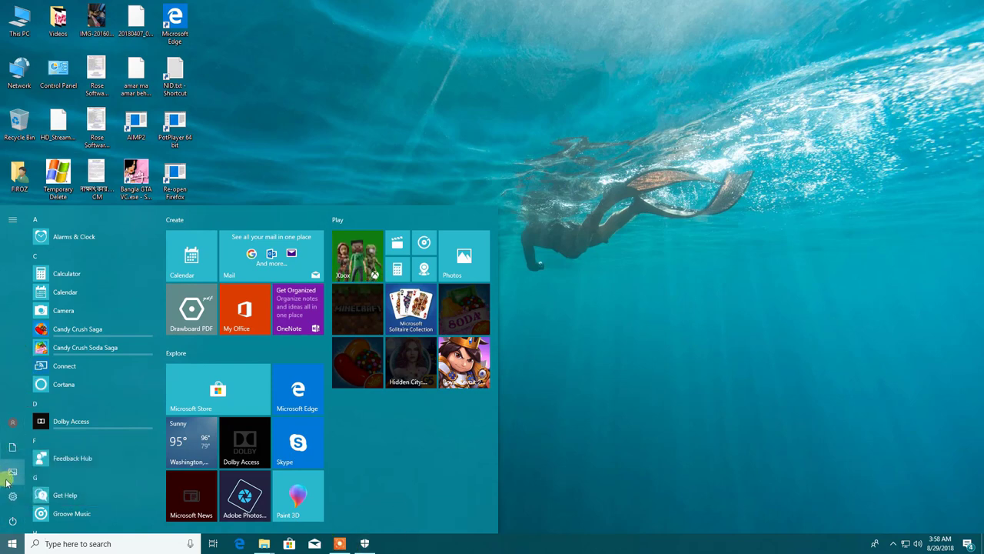
pyautogui.click(11, 475)
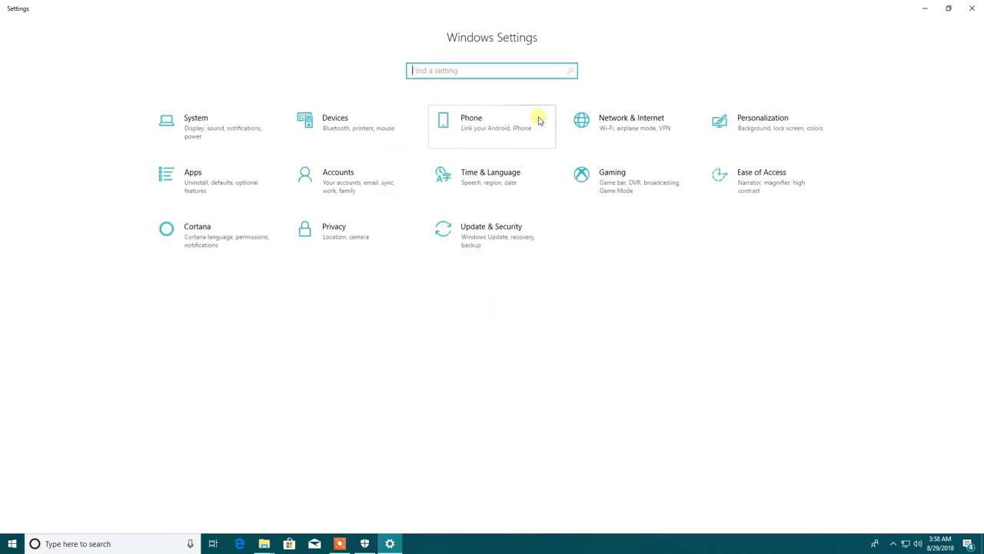
pyautogui.click(194, 125)
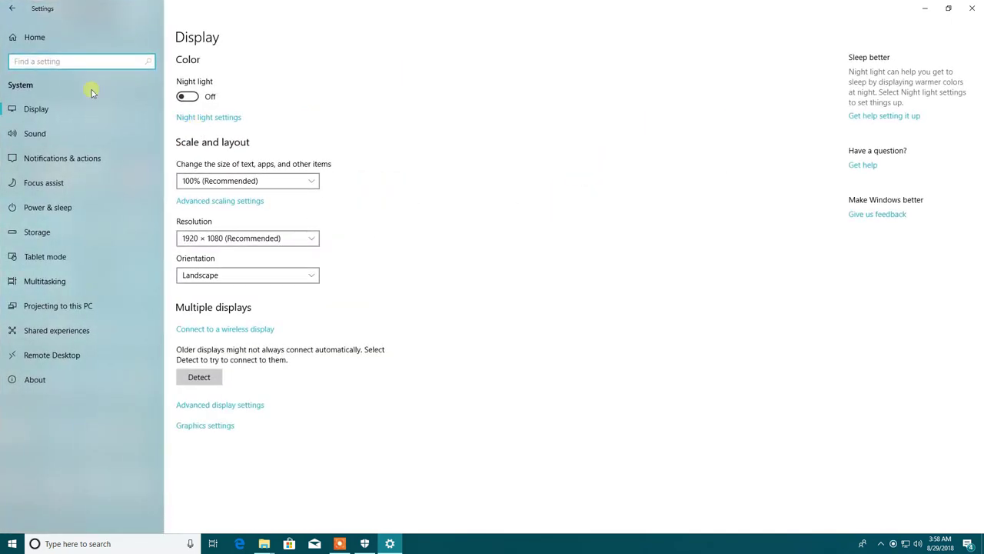
pyautogui.click(47, 214)
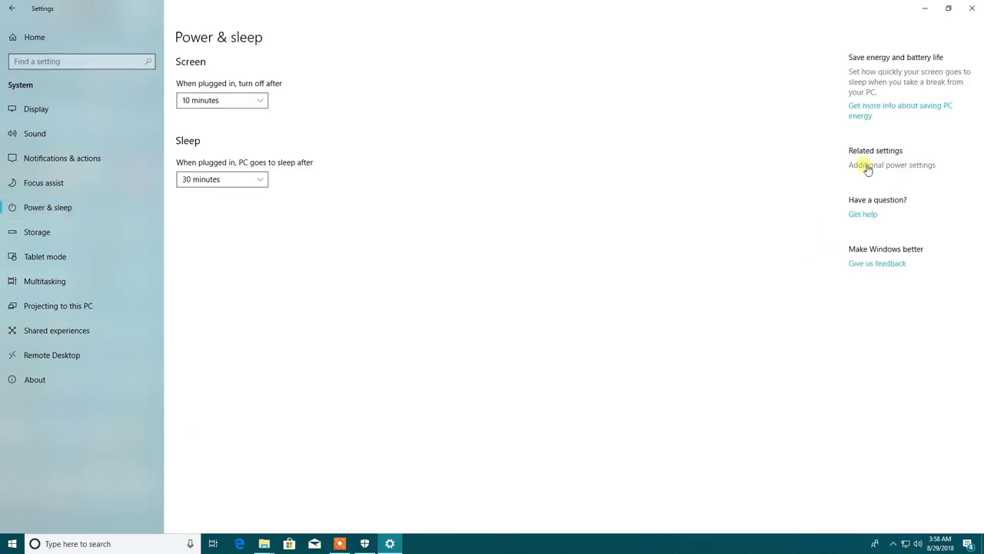
# Enable Hibernate in the Power menu through the additional power settings, save the changes and close the settings windows
pyautogui.click(921, 165)
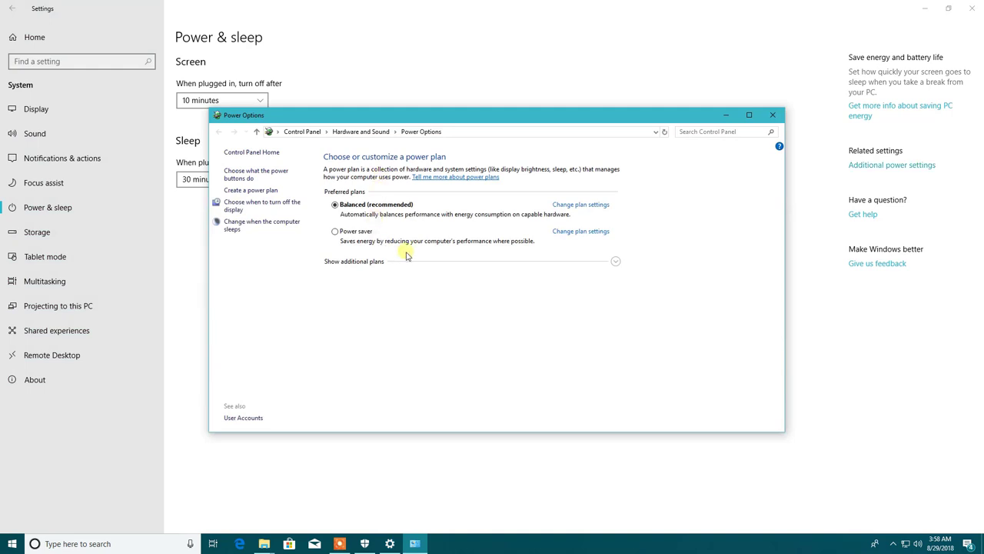
pyautogui.click(243, 176)
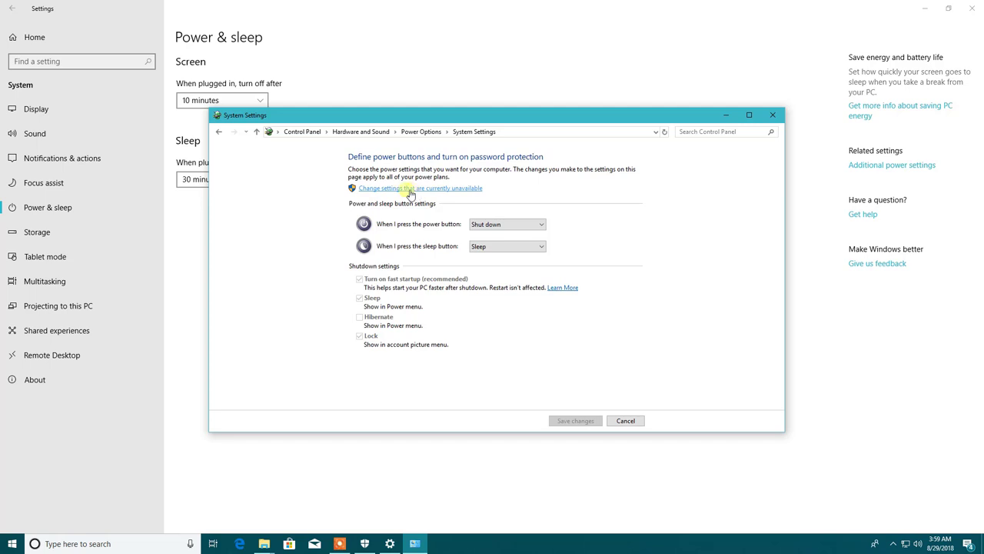
pyautogui.click(462, 189)
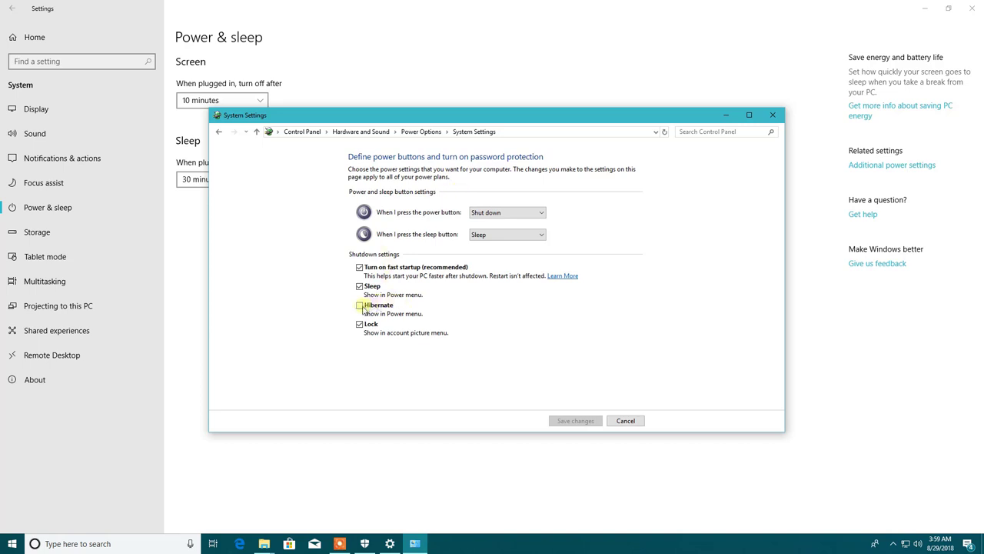
pyautogui.click(359, 305)
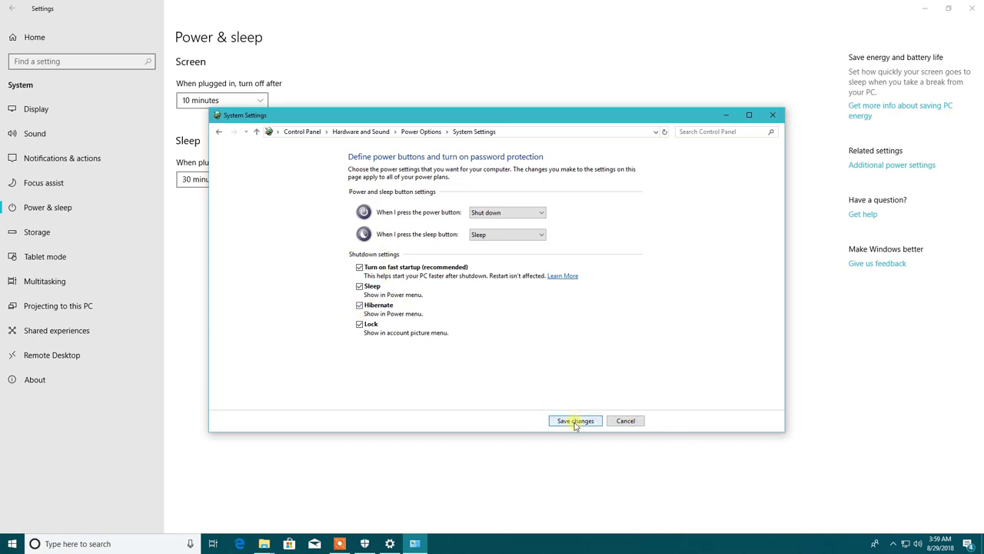
pyautogui.click(575, 422)
pyautogui.click(771, 116)
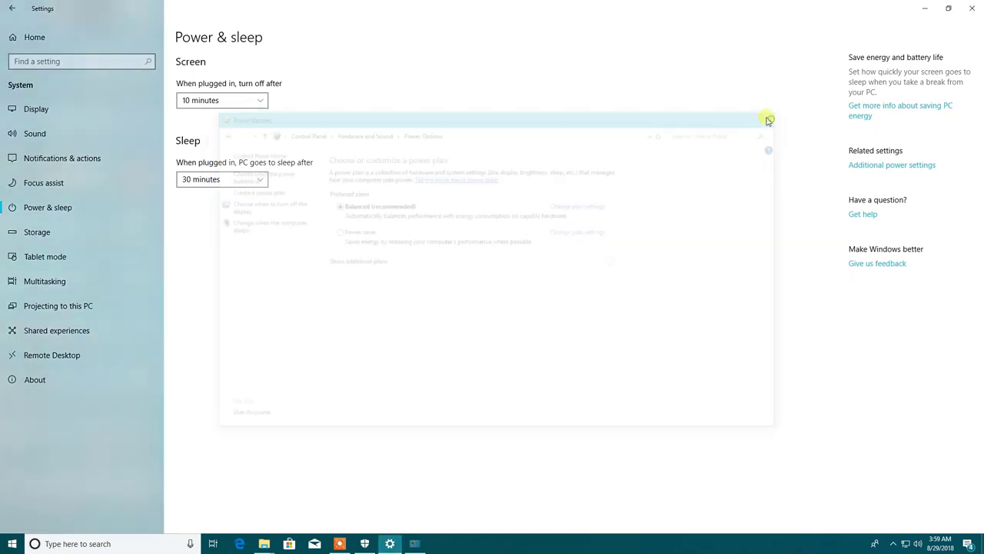
pyautogui.click(972, 8)
# Check the power options in the Start menu for the Hibernate entry and dismiss the menu
pyautogui.click(11, 544)
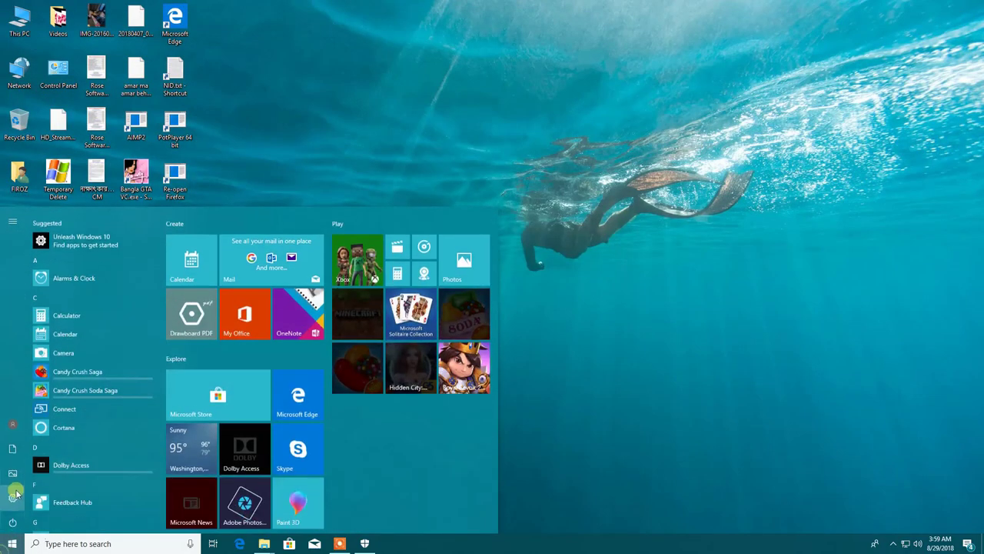
pyautogui.click(12, 522)
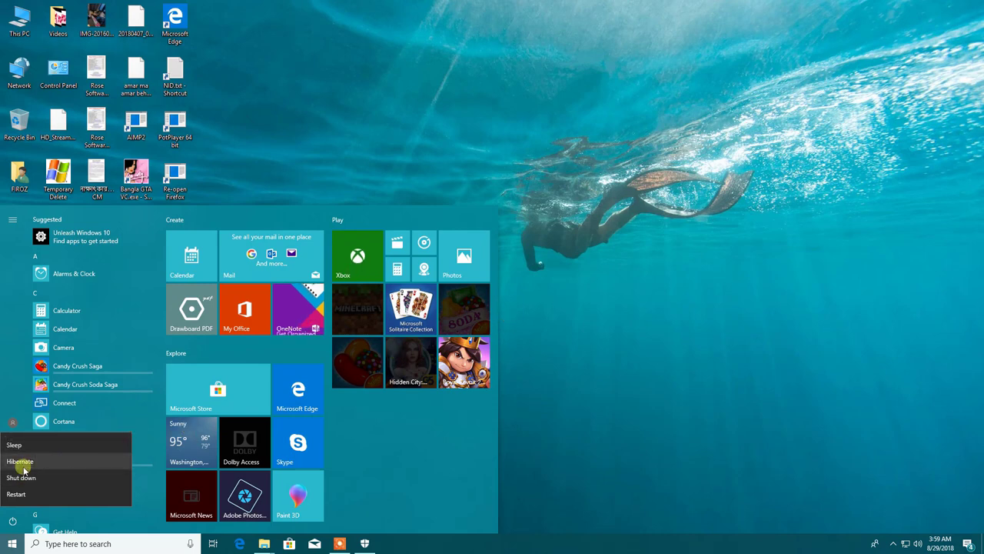
pyautogui.click(621, 268)
pyautogui.click(310, 116)
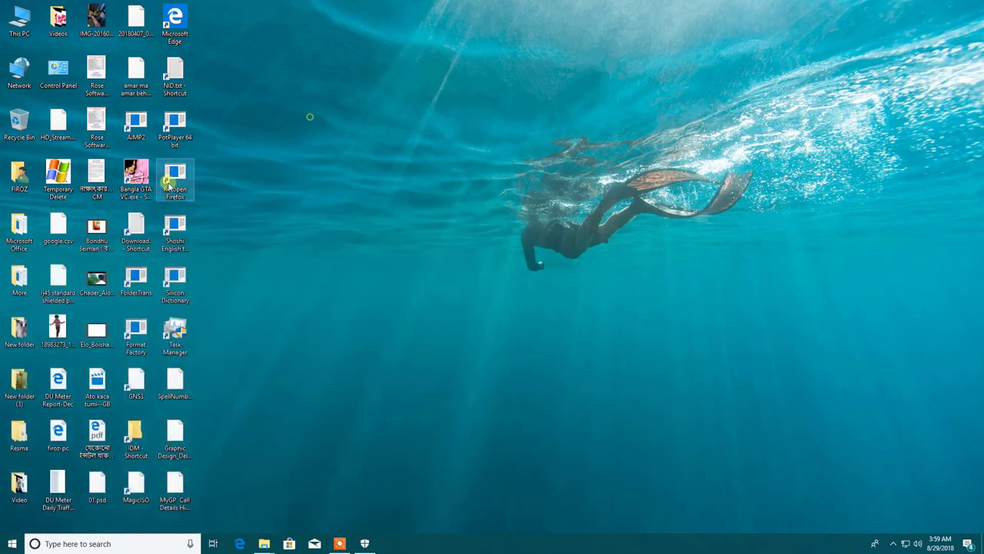
# Open Microsoft Edge, view the Hibernate description in the Start menu's power options, and minimize the browser
pyautogui.doubleClick(176, 28)
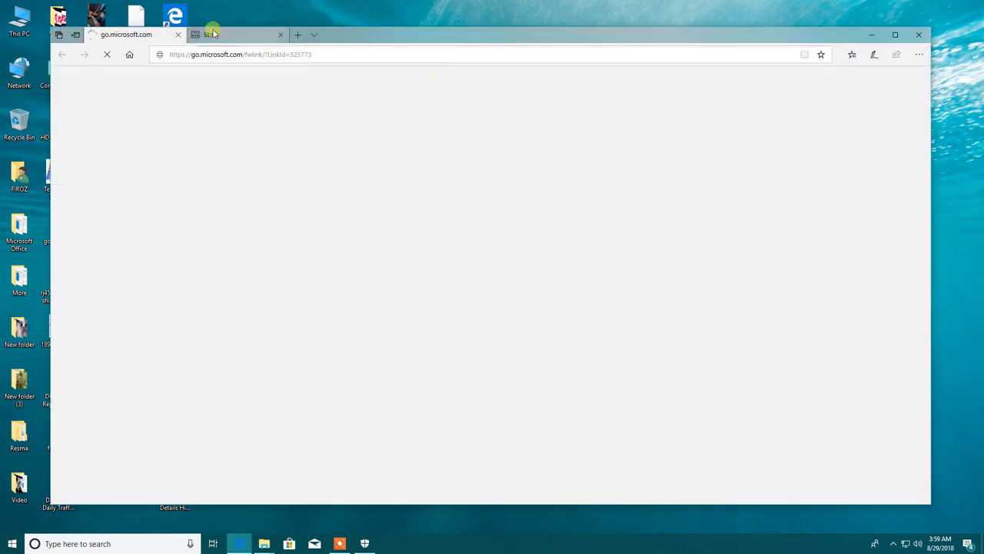
pyautogui.click(11, 544)
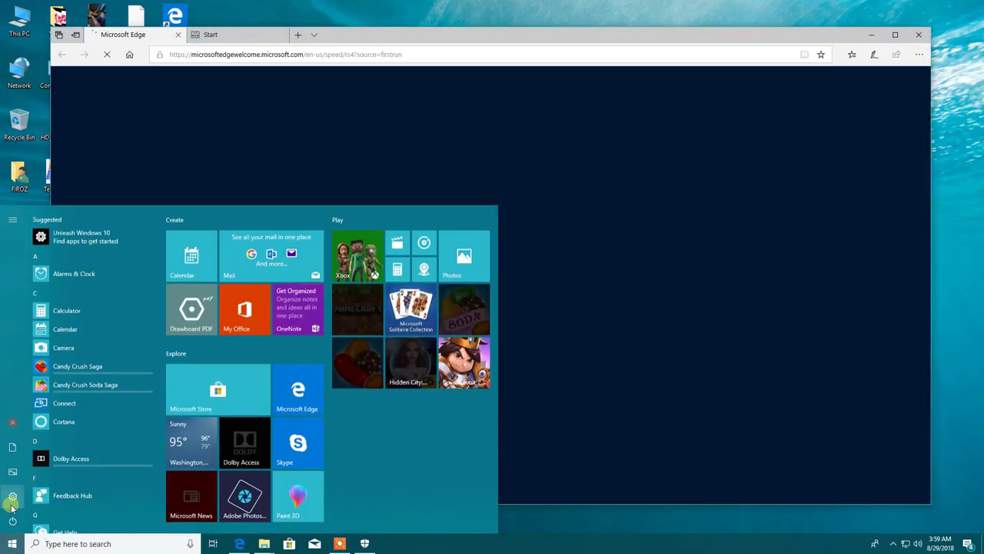
pyautogui.click(12, 521)
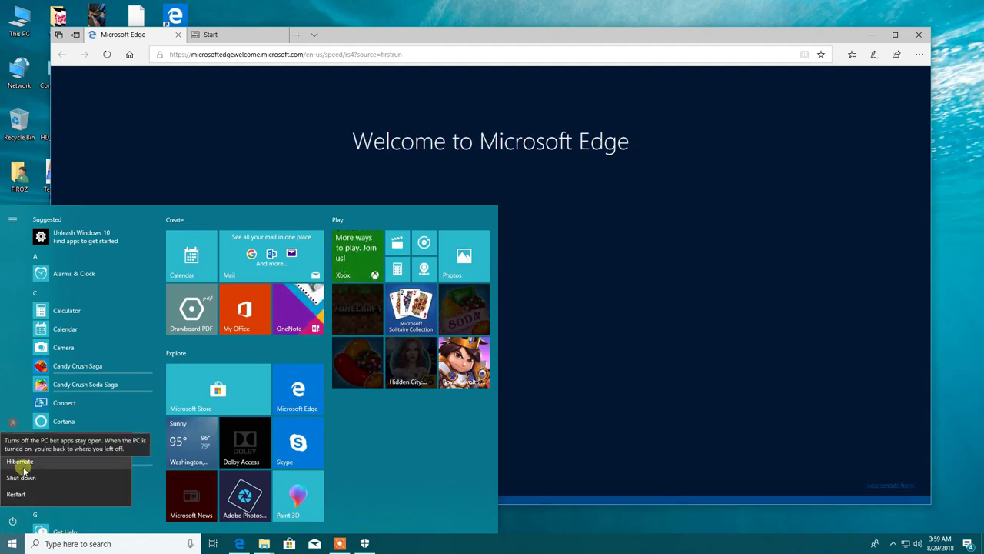
pyautogui.click(648, 44)
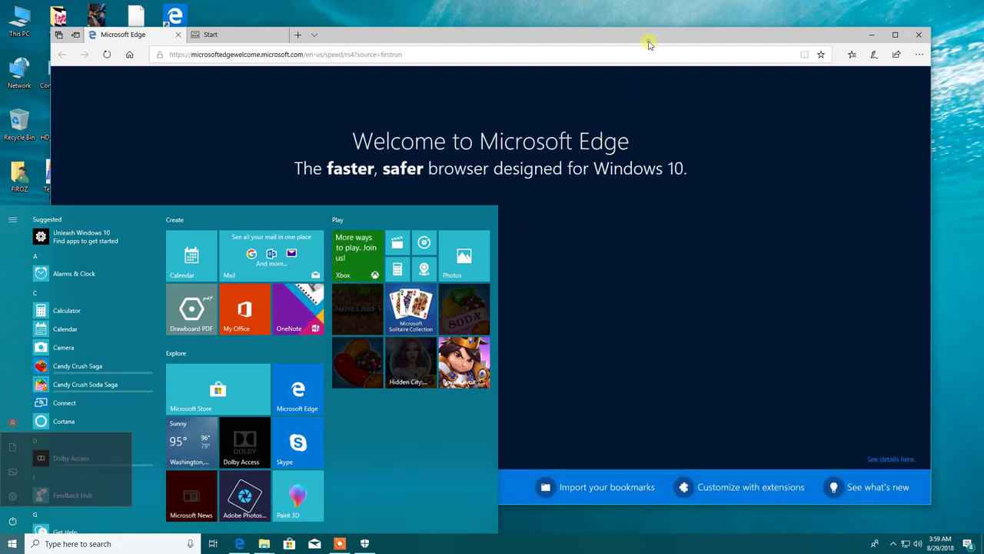
pyautogui.click(873, 34)
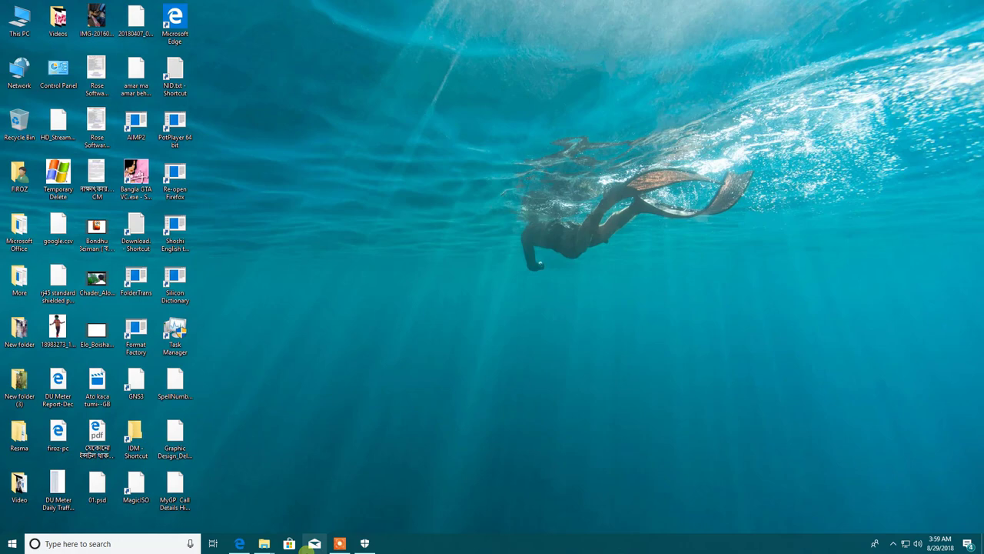
# Turn on real-time protection in Windows Defender Security Center, close it and refresh the desktop
pyautogui.click(365, 542)
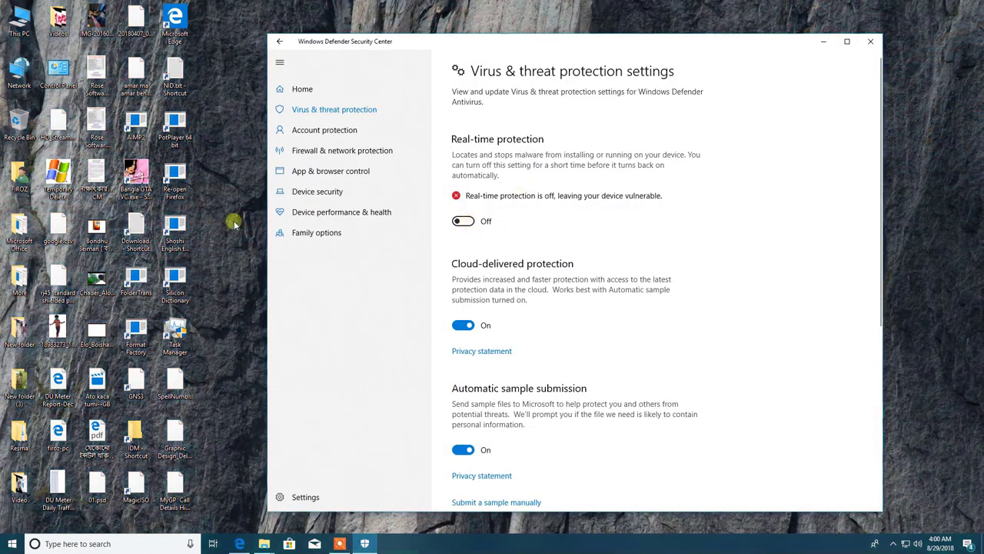
pyautogui.click(463, 221)
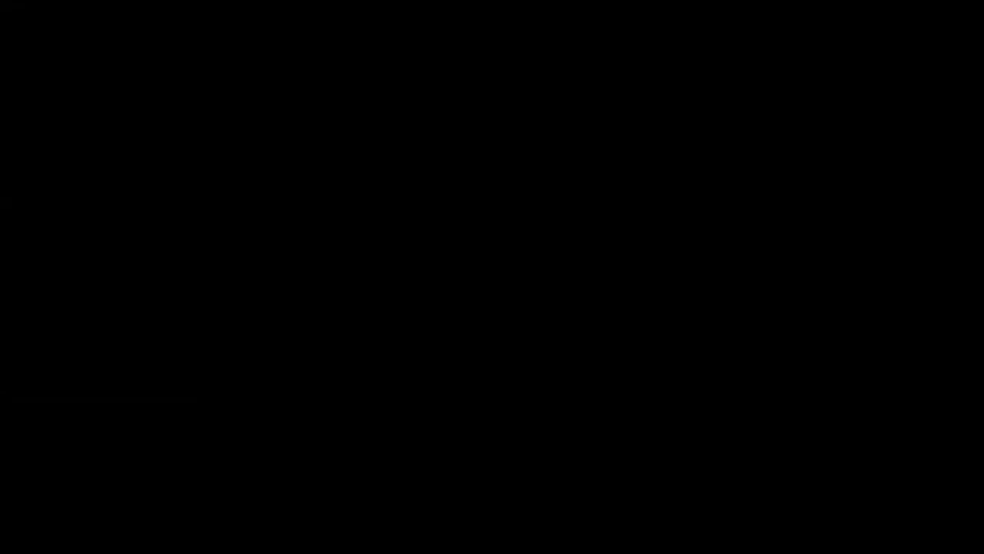
pyautogui.press('Escape')
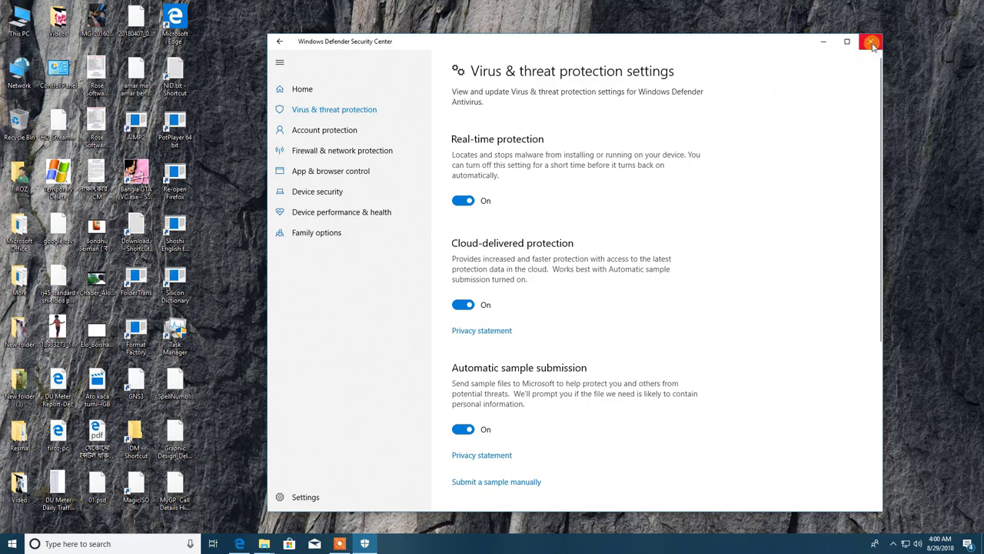
pyautogui.click(873, 43)
pyautogui.rightClick(325, 182)
pyautogui.click(345, 216)
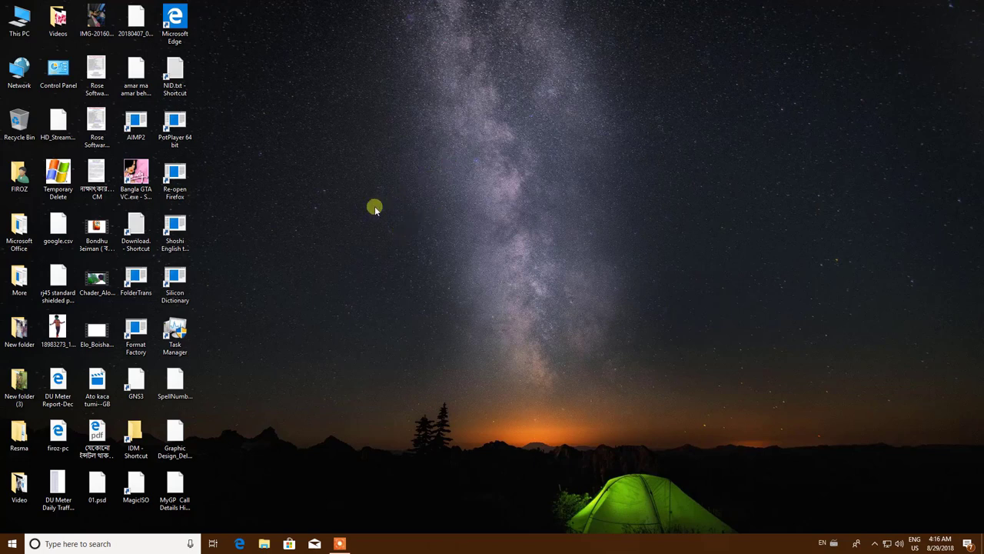
# Open the Sound page of the System settings
pyautogui.click(11, 543)
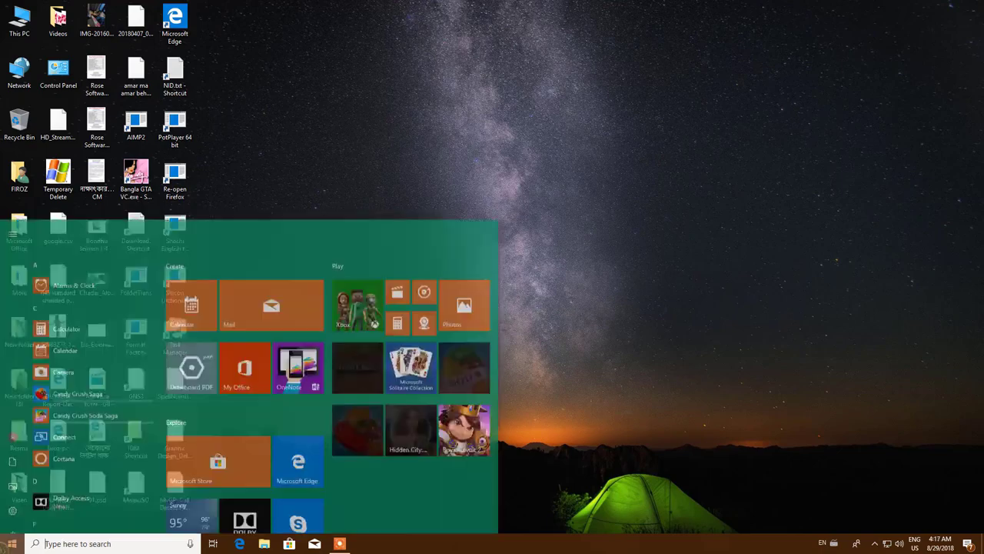
pyautogui.click(13, 499)
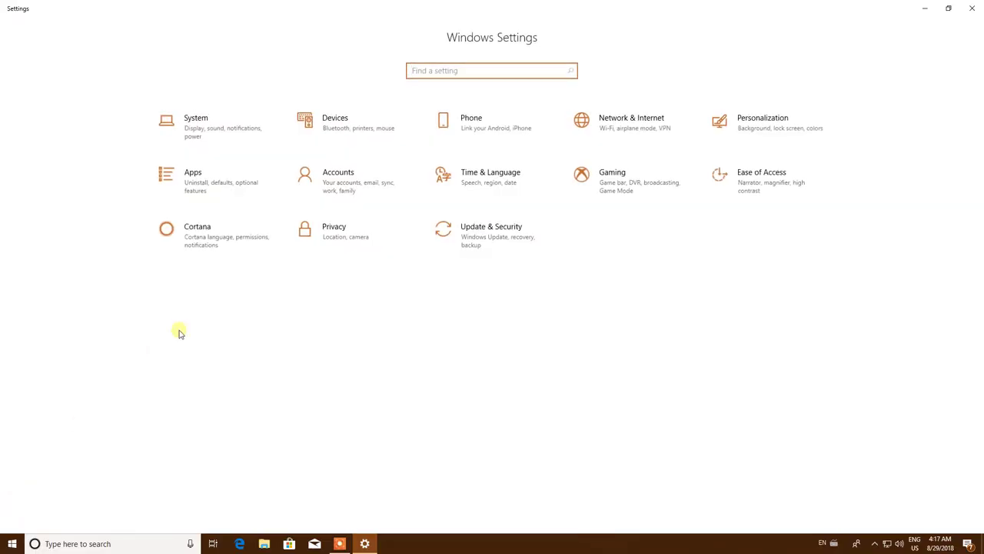
pyautogui.click(202, 138)
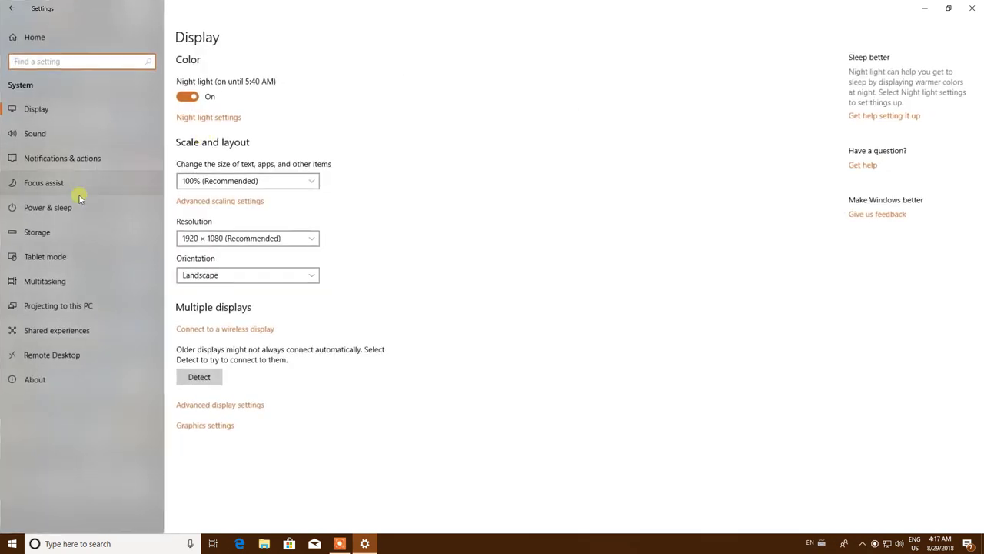
pyautogui.click(44, 136)
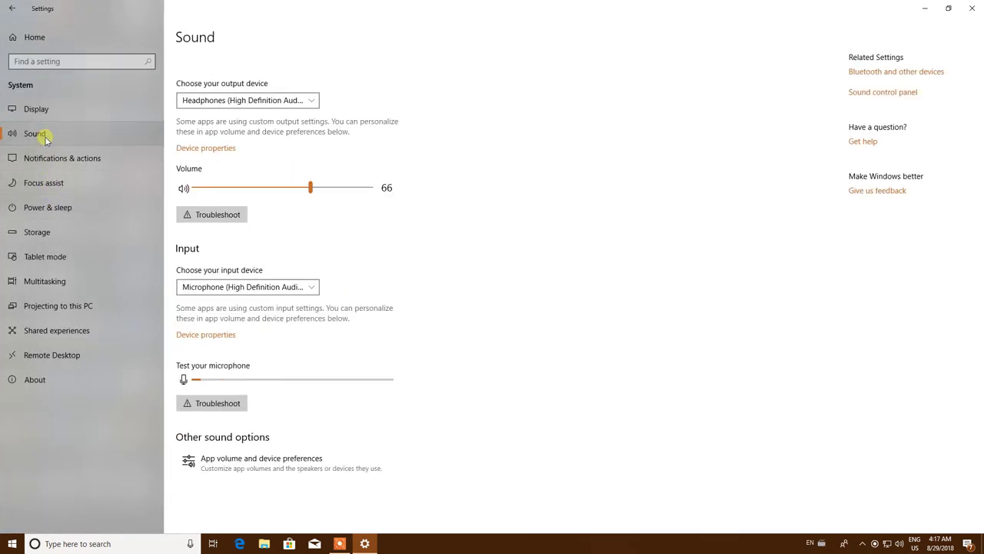
# Enable Play Windows Startup sound in the Sound control panel, apply the change and close the settings
pyautogui.click(895, 93)
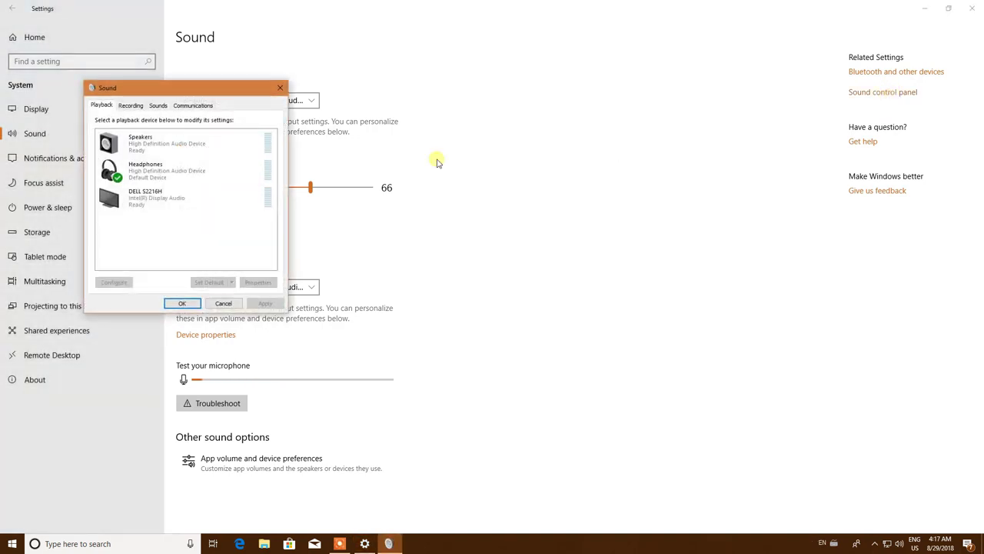
pyautogui.click(158, 106)
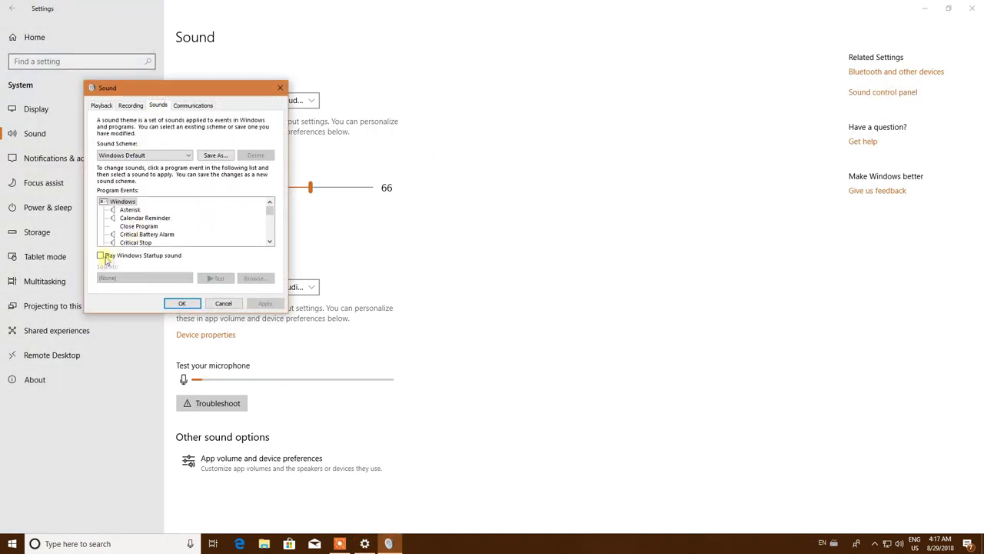
pyautogui.click(156, 257)
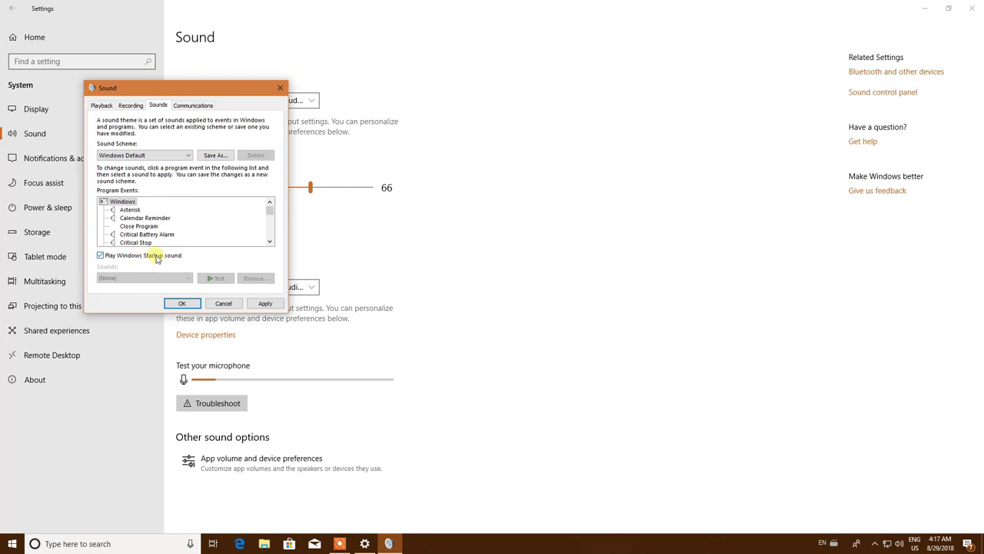
pyautogui.click(264, 303)
pyautogui.click(184, 302)
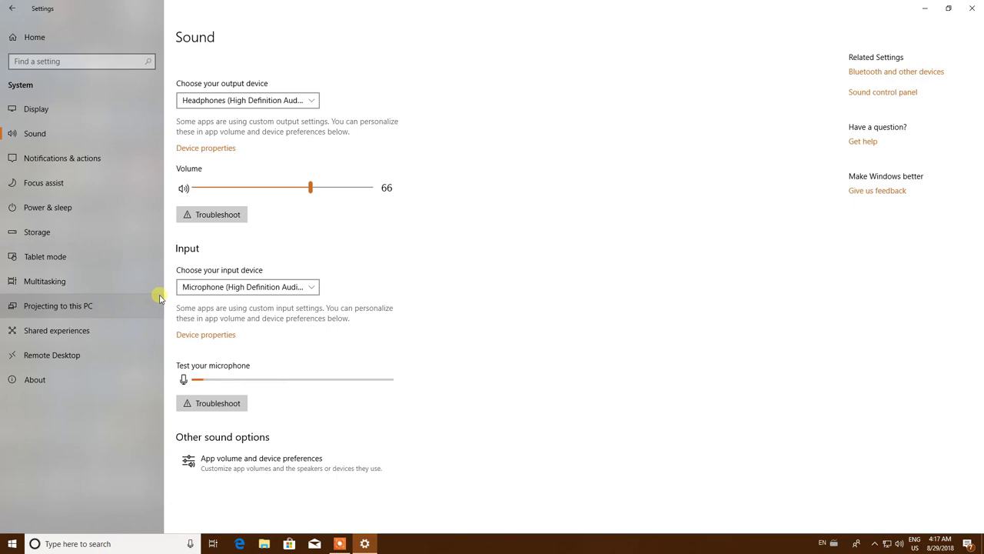
pyautogui.click(971, 7)
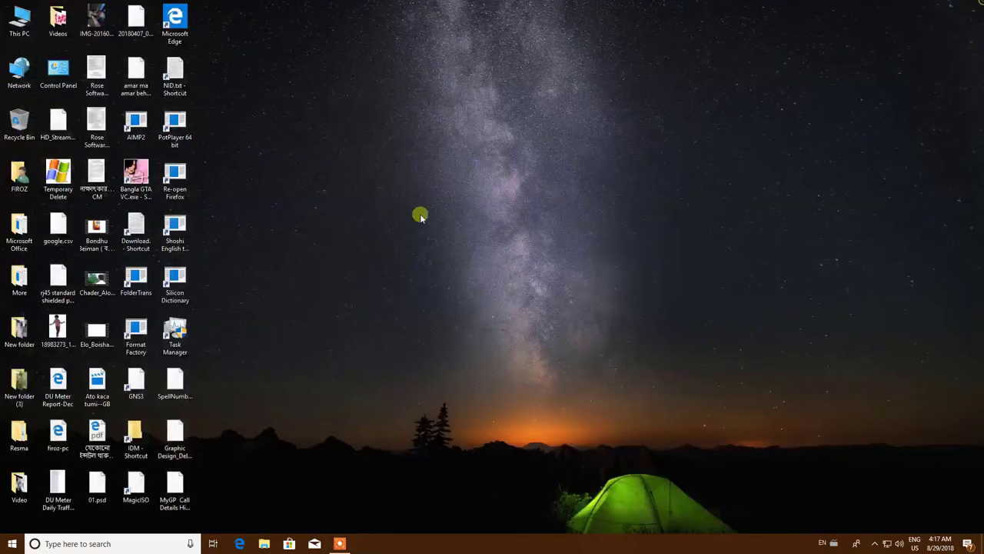
# Refresh the desktop, open Microsoft Edge in a maximized window and activate its address bar
pyautogui.rightClick(410, 210)
pyautogui.click(305, 168)
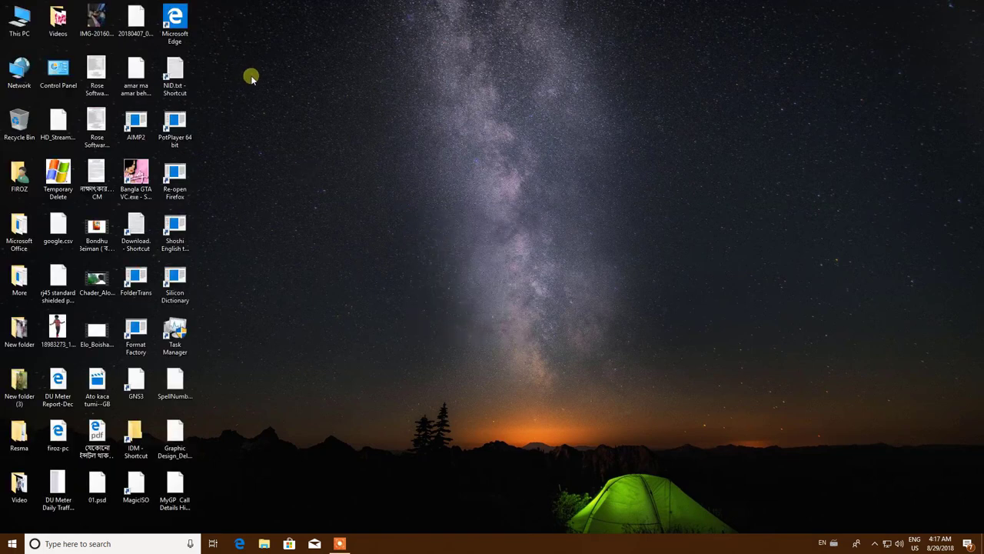
pyautogui.doubleClick(176, 19)
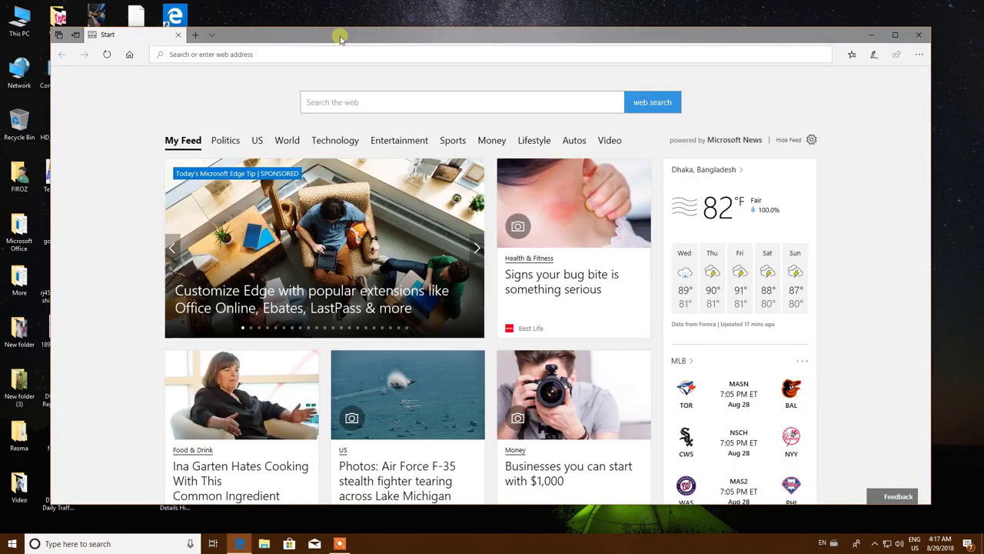
pyautogui.doubleClick(341, 37)
pyautogui.click(186, 31)
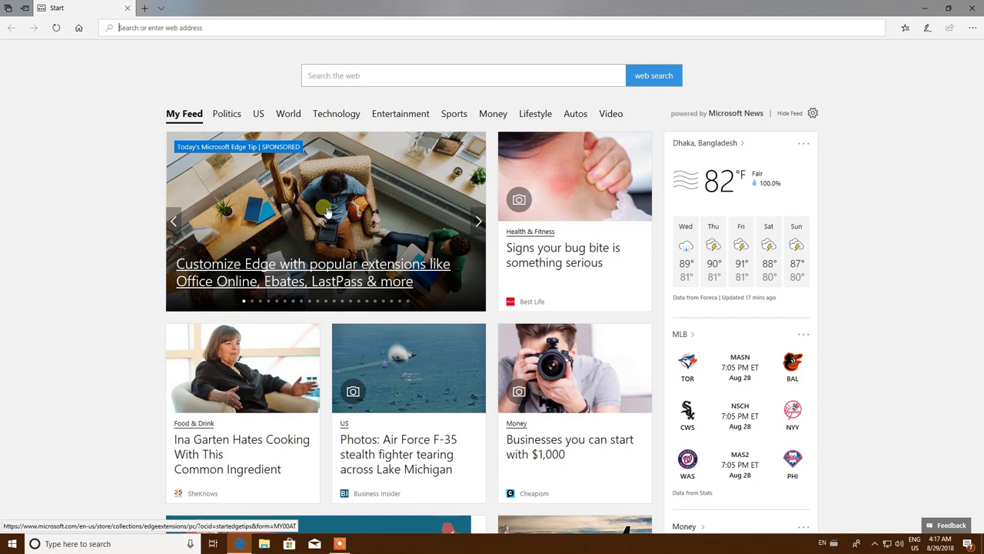
pyautogui.write('elis')
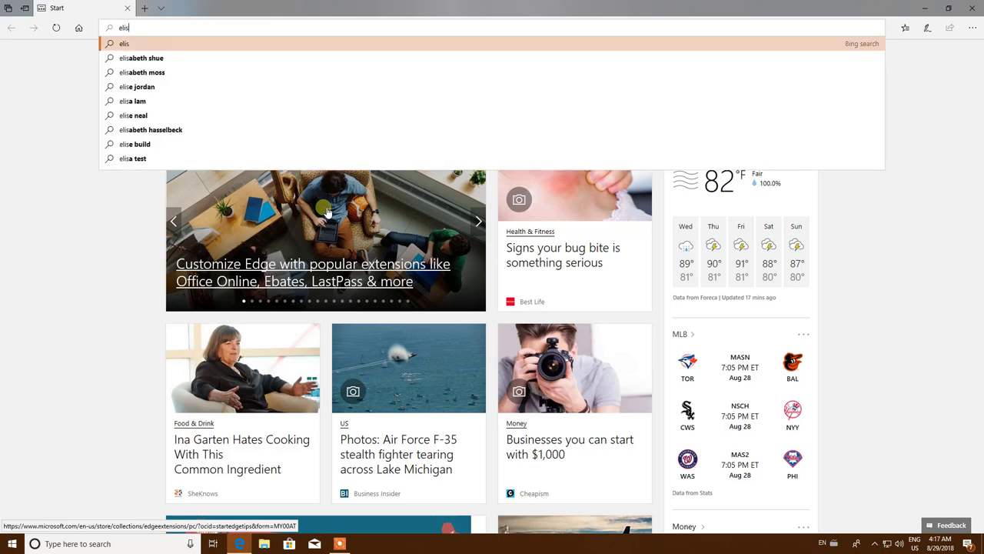
pyautogui.write('h')
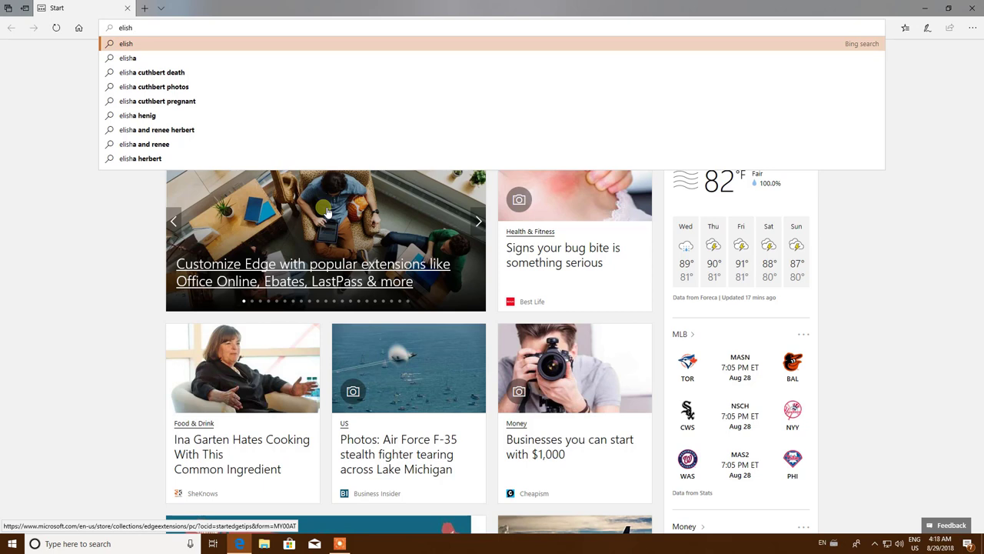
pyautogui.press('BackSpace')
pyautogui.press('BackSpace')
pyautogui.press('BackSpace')
pyautogui.press('BackSpace')
pyautogui.press('BackSpace')
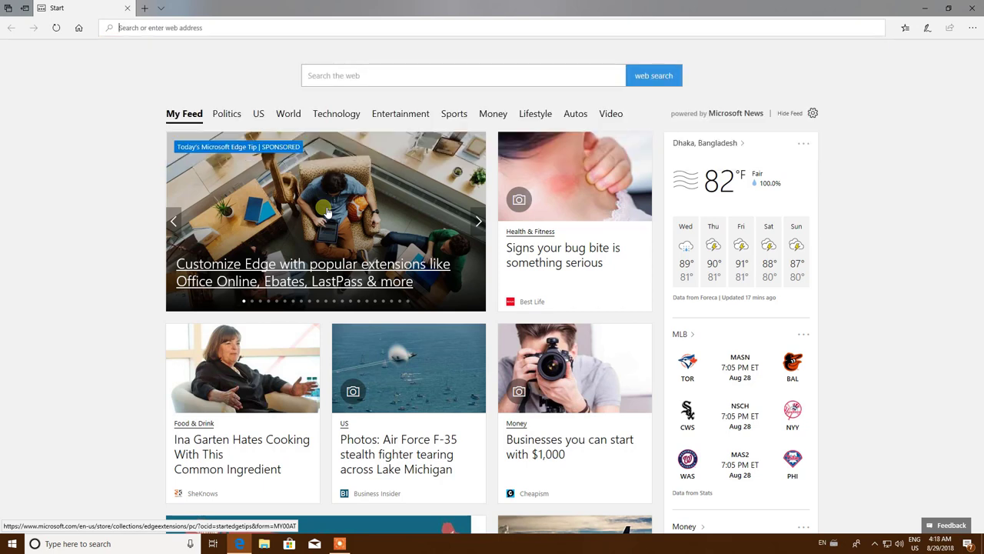
pyautogui.write('elisg')
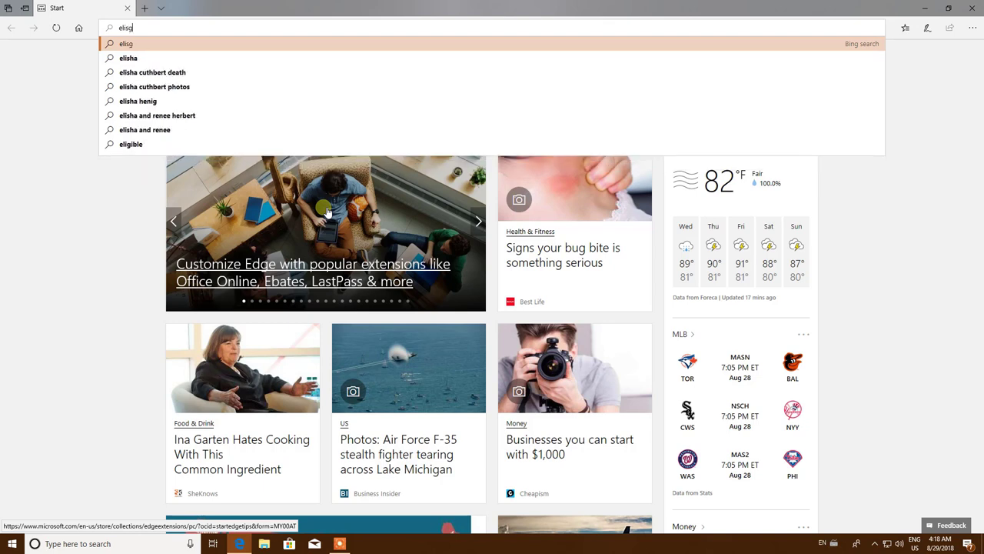
pyautogui.press('BackSpace')
pyautogui.press('BackSpace')
pyautogui.press('BackSpace')
pyautogui.press('BackSpace')
pyautogui.press('BackSpace')
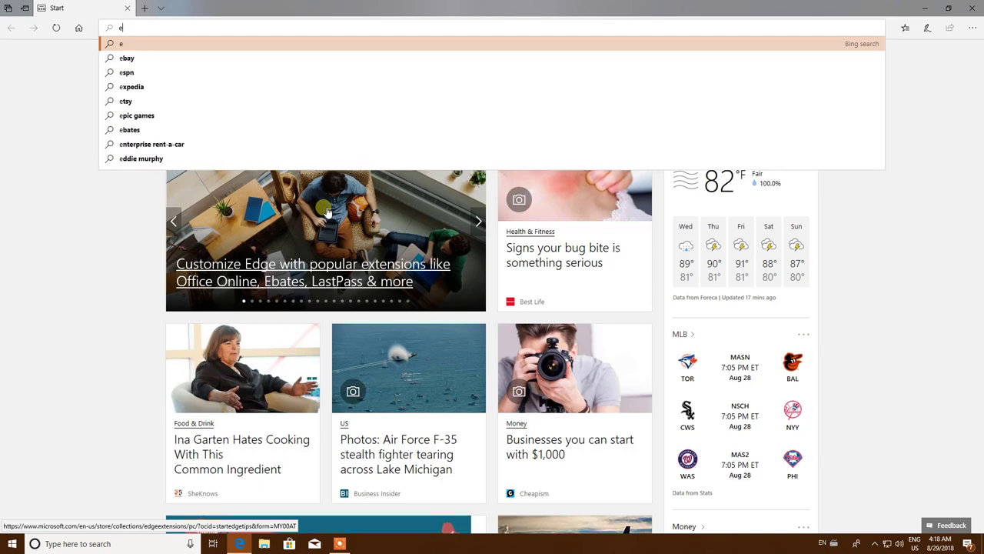
# Enter "elish" in the Edge address bar as a typing test and clear it again
pyautogui.write('elish')
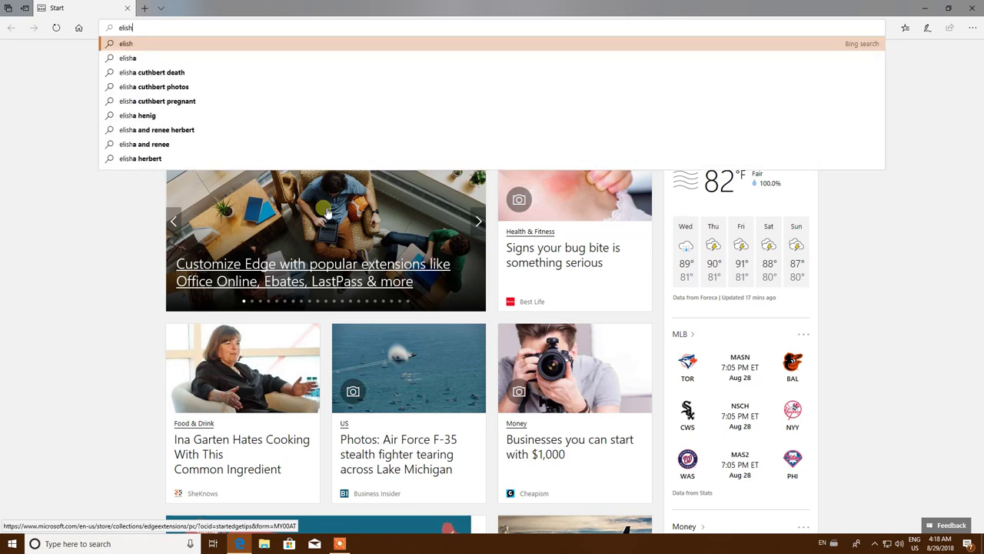
pyautogui.press('BackSpace')
pyautogui.press('BackSpace')
pyautogui.press('BackSpace')
pyautogui.press('BackSpace')
pyautogui.press('BackSpace')
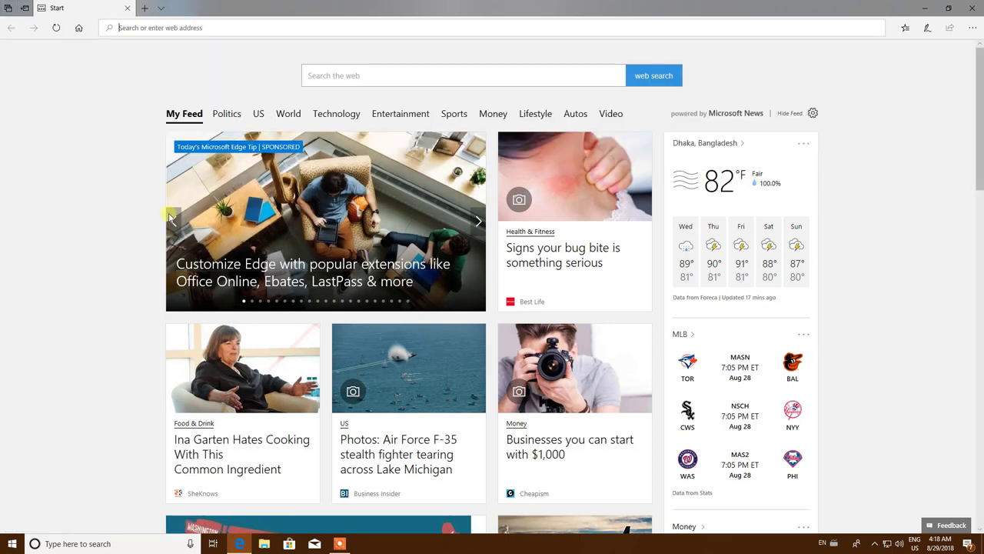
# Open the Typing page of the Devices settings in Windows Settings
pyautogui.click(12, 543)
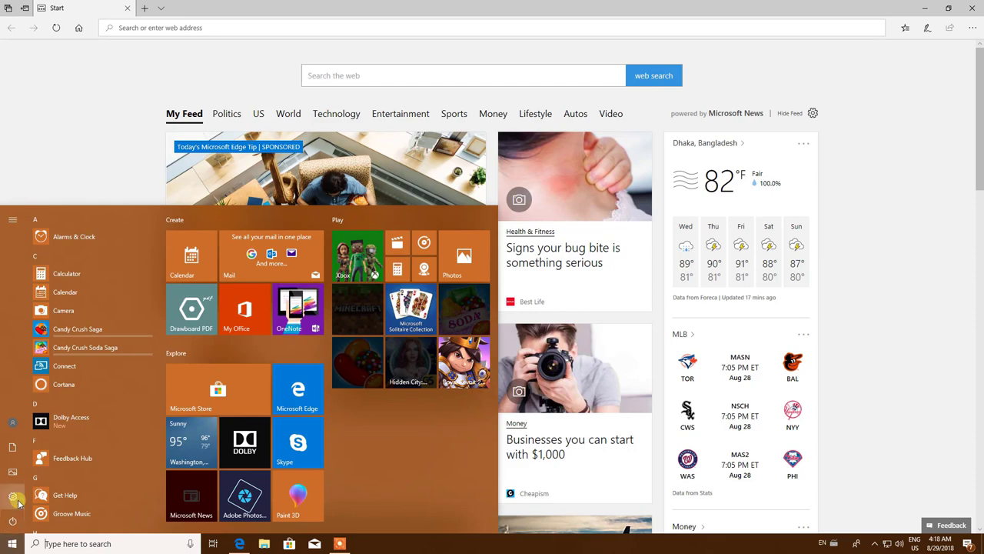
pyautogui.click(9, 546)
pyautogui.click(11, 544)
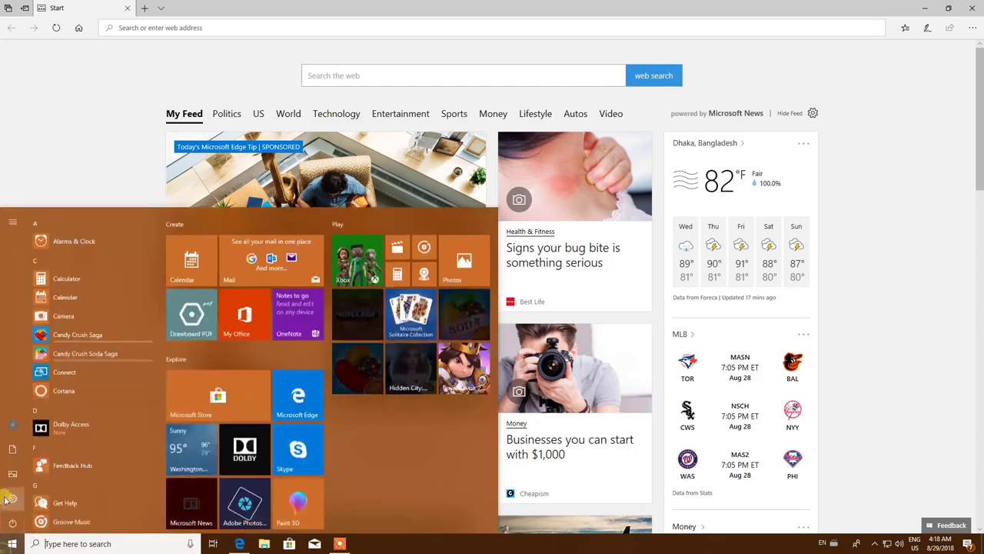
pyautogui.click(140, 403)
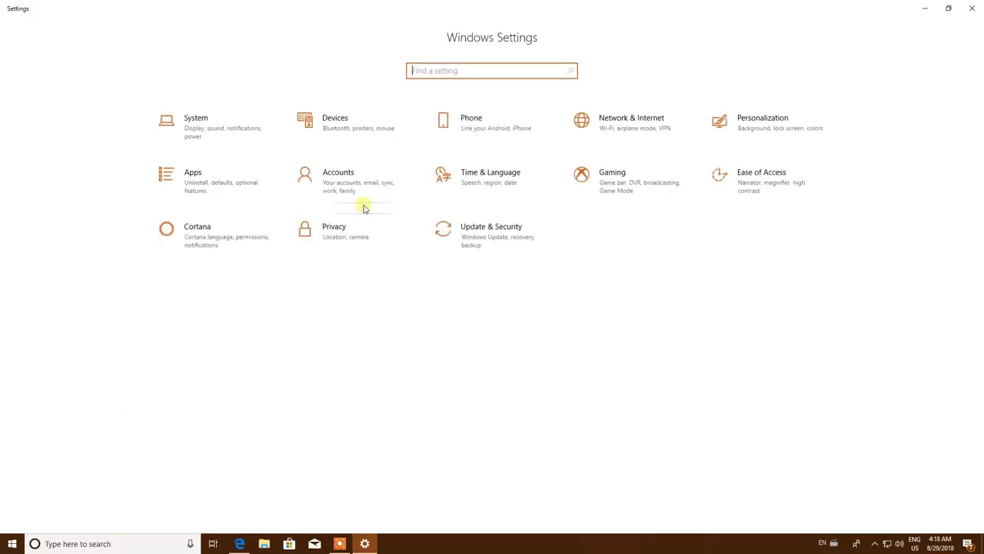
pyautogui.click(356, 132)
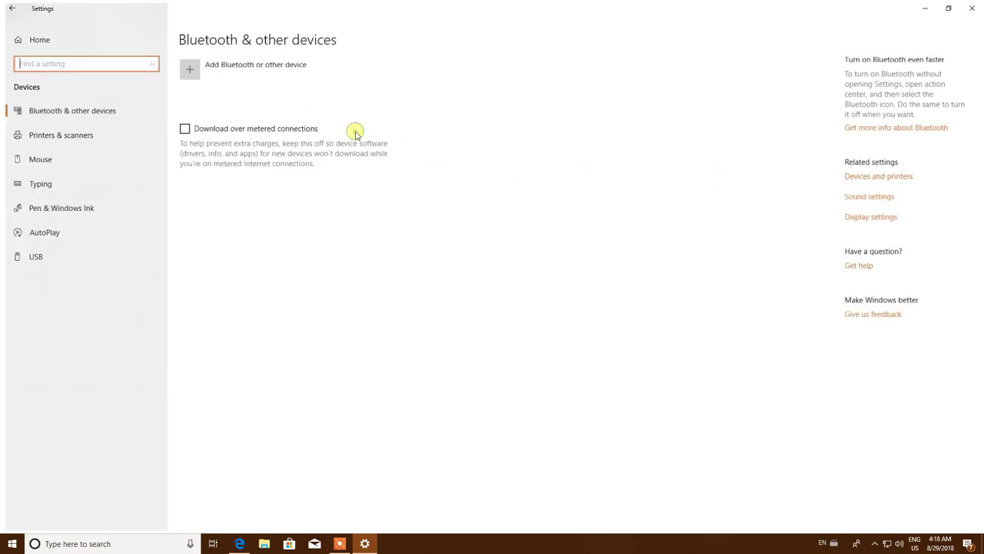
pyautogui.click(31, 192)
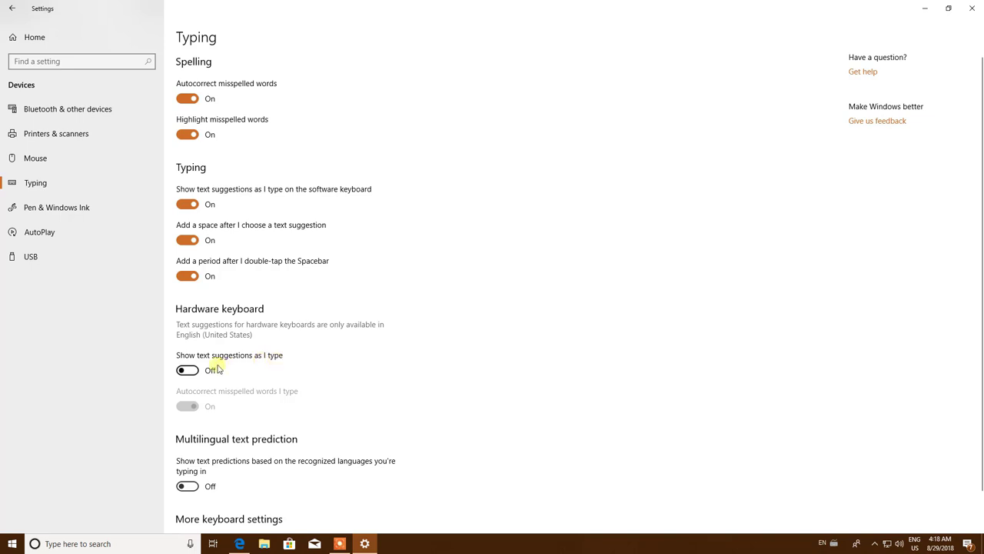
# Turn on text suggestions for the hardware keyboard and multilingual text predictions for recognized languages
pyautogui.click(190, 370)
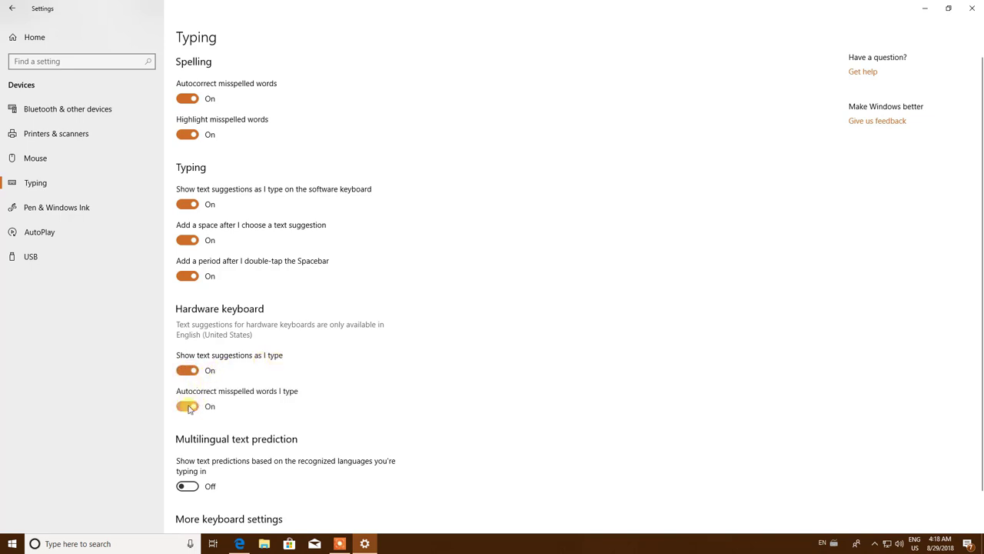
pyautogui.click(189, 407)
pyautogui.click(189, 408)
pyautogui.scroll(-1, 189, 406)
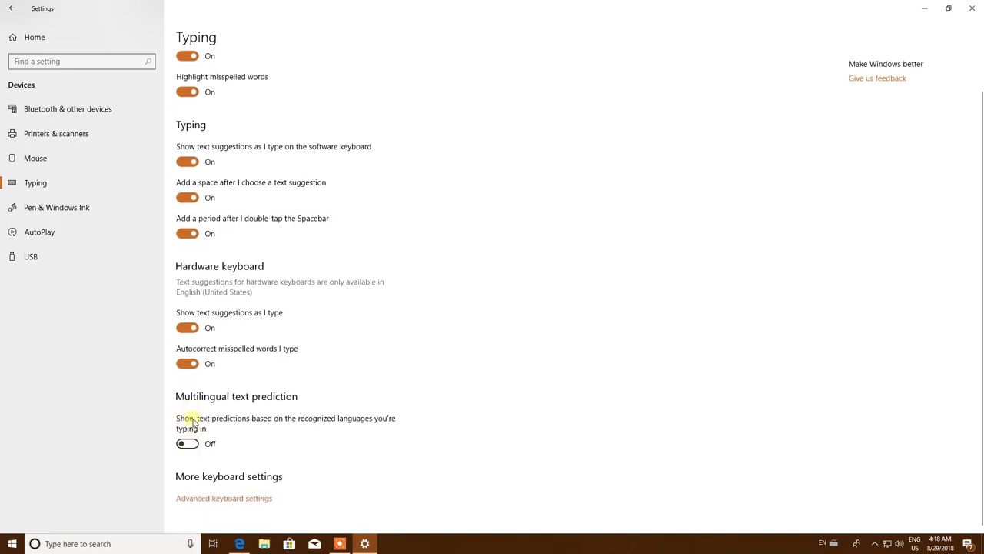
pyautogui.click(190, 445)
pyautogui.scroll(1, 219, 401)
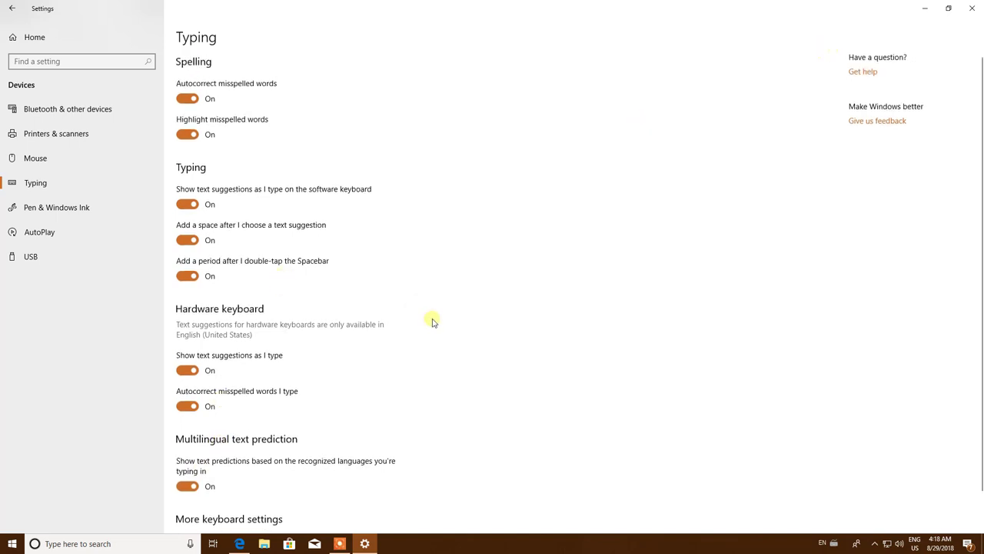
# Switch to Microsoft Edge and enter "engl" in the address bar to test the text suggestions
pyautogui.click(241, 543)
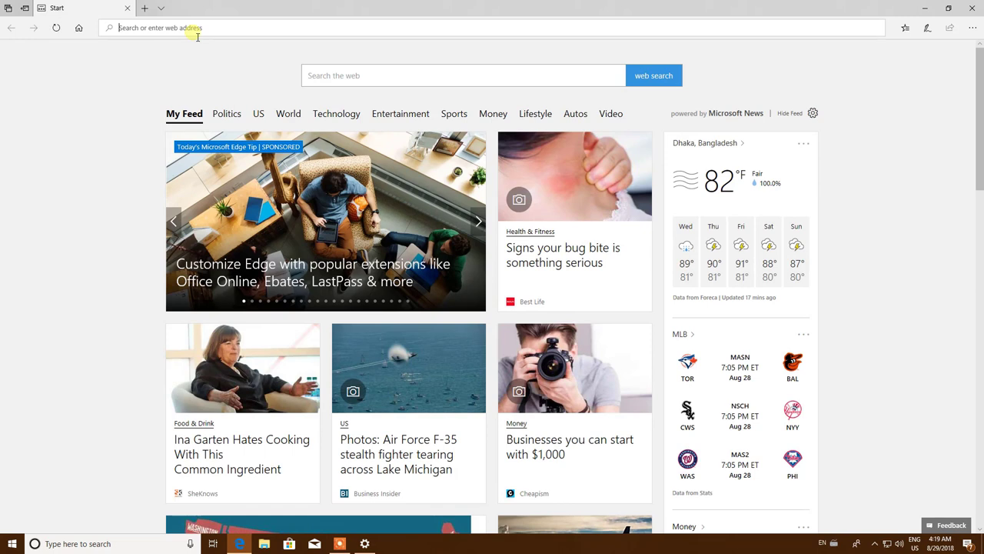
pyautogui.write('eng')
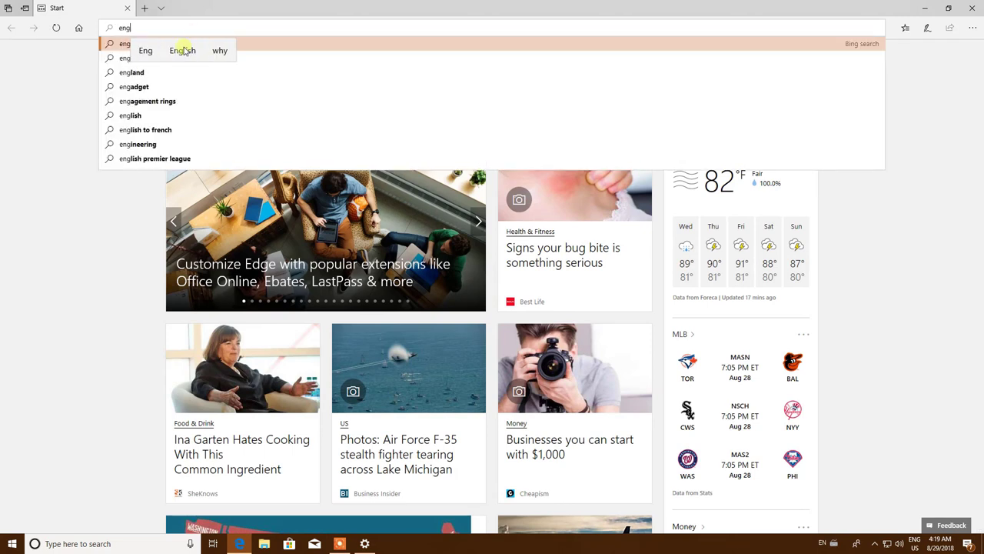
pyautogui.write('l')
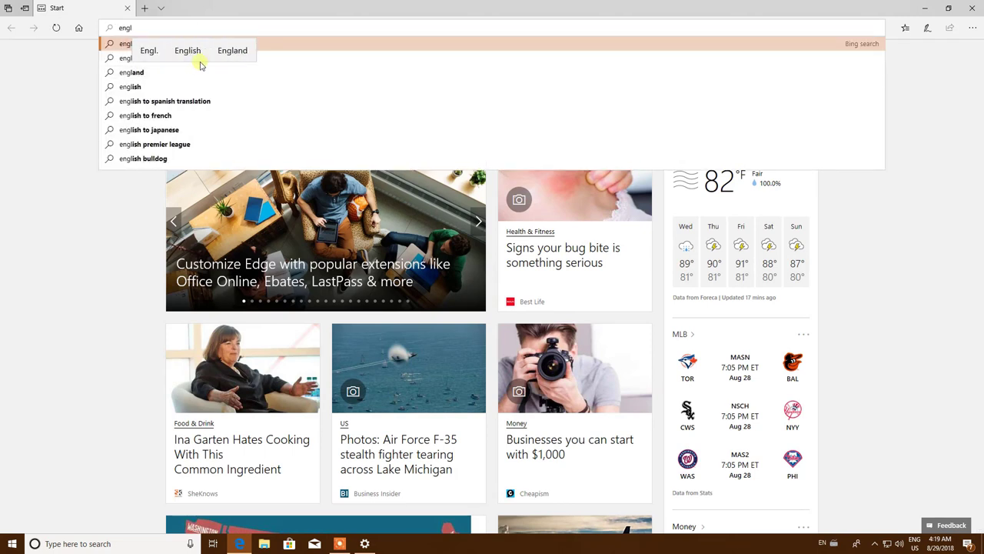
# Test the text suggestions in the address bar with "bang" and "beg", clearing each entry
pyautogui.click(91, 28)
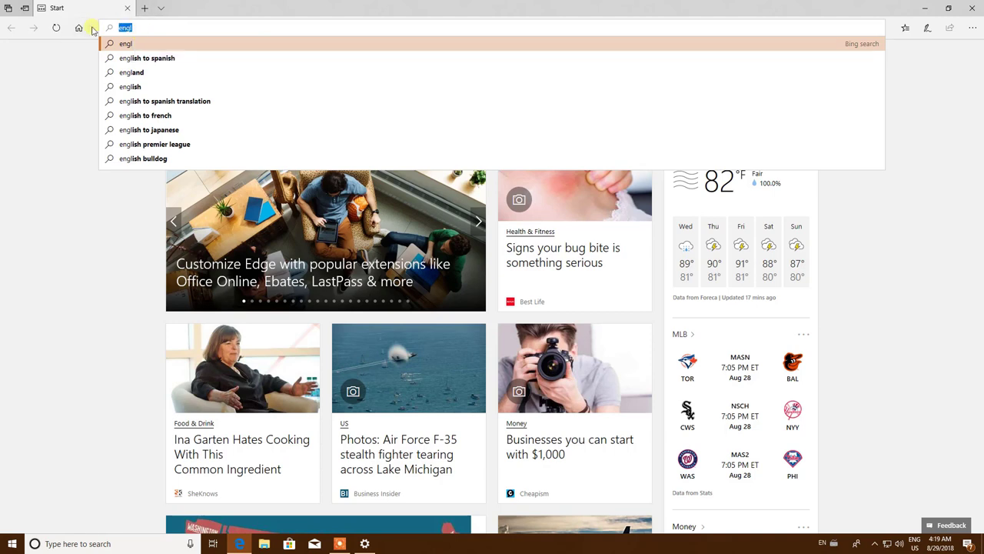
pyautogui.write('bang')
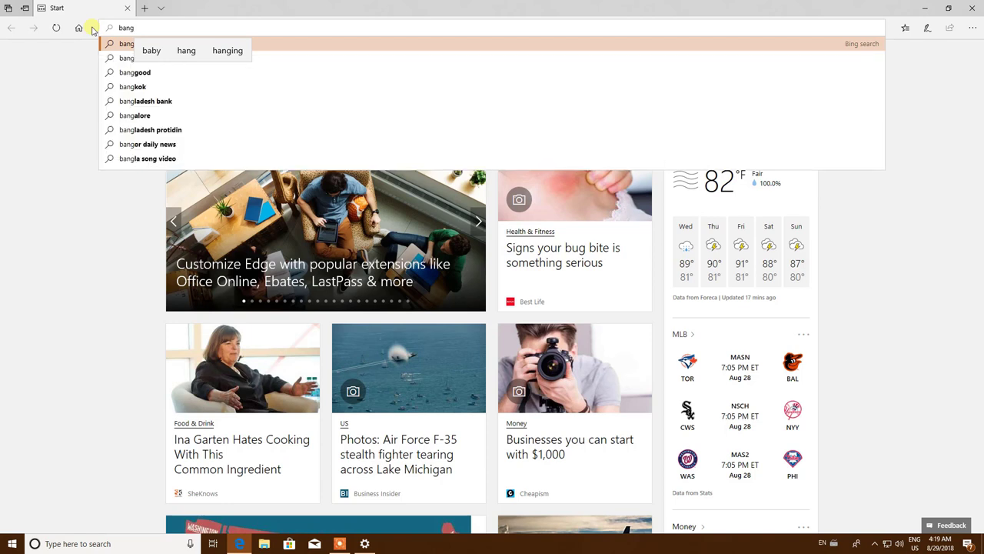
pyautogui.press('BackSpace')
pyautogui.press('BackSpace')
pyautogui.press('BackSpace')
pyautogui.press('BackSpace')
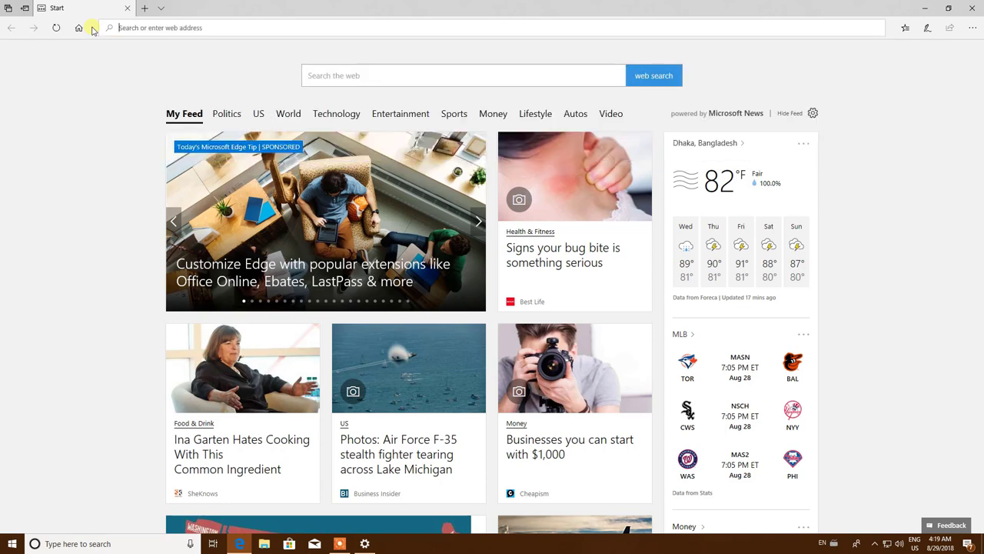
pyautogui.write('beg')
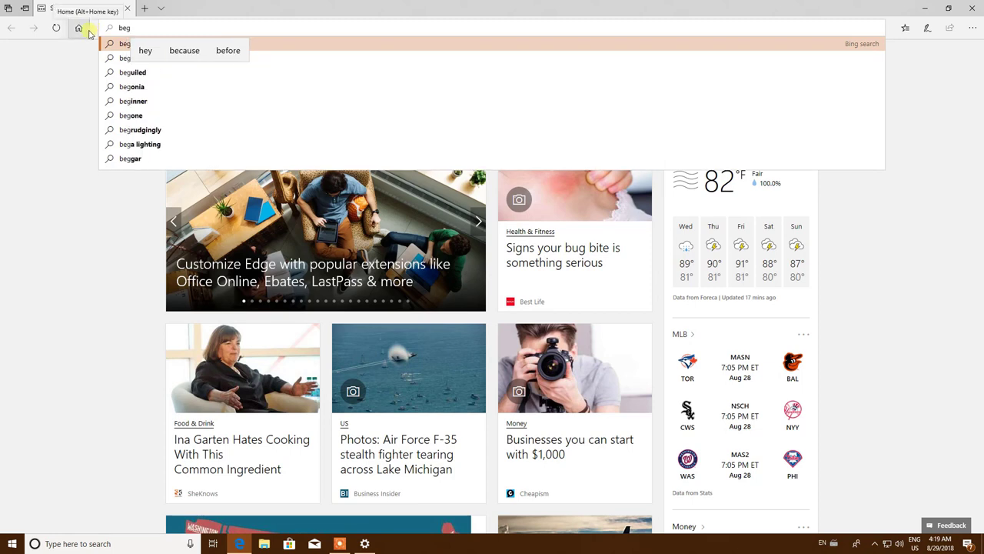
pyautogui.press('Escape')
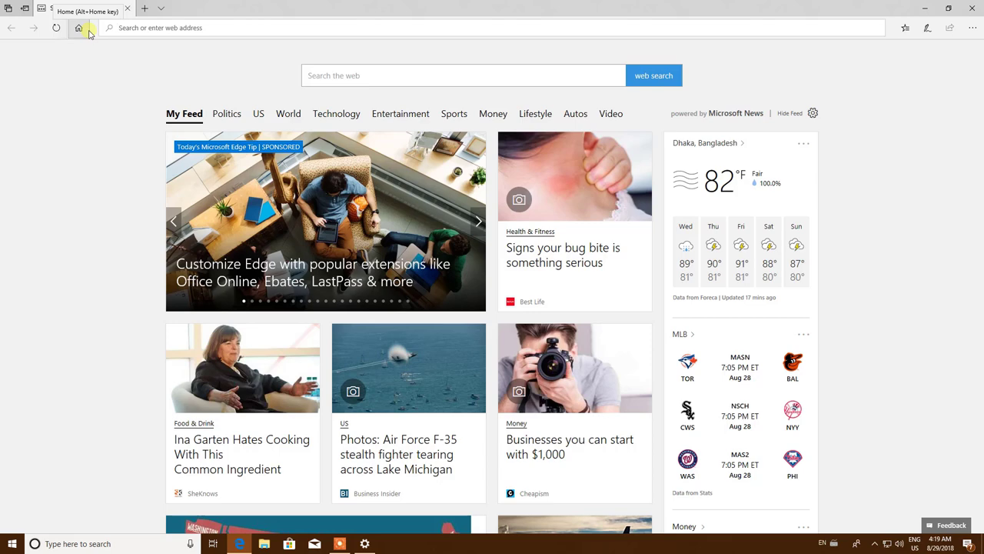